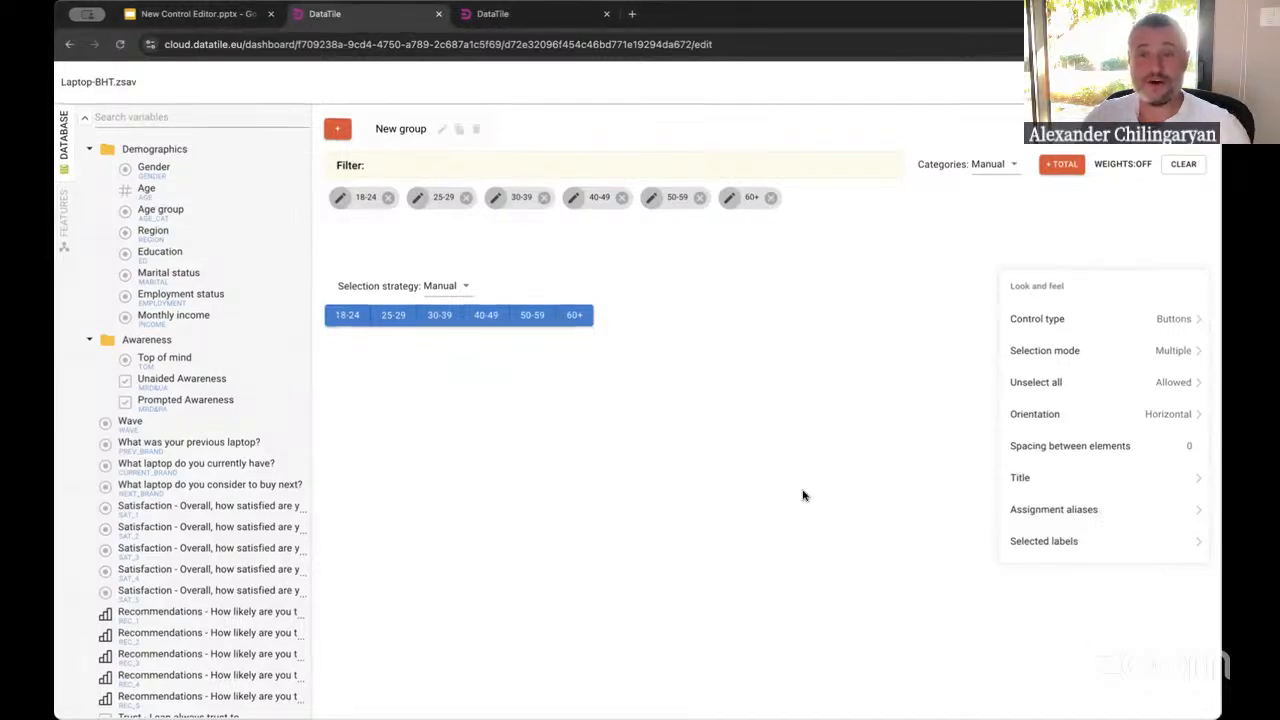
Switch to the Demo dashboard tab and select the Male filter button
click(530, 14)
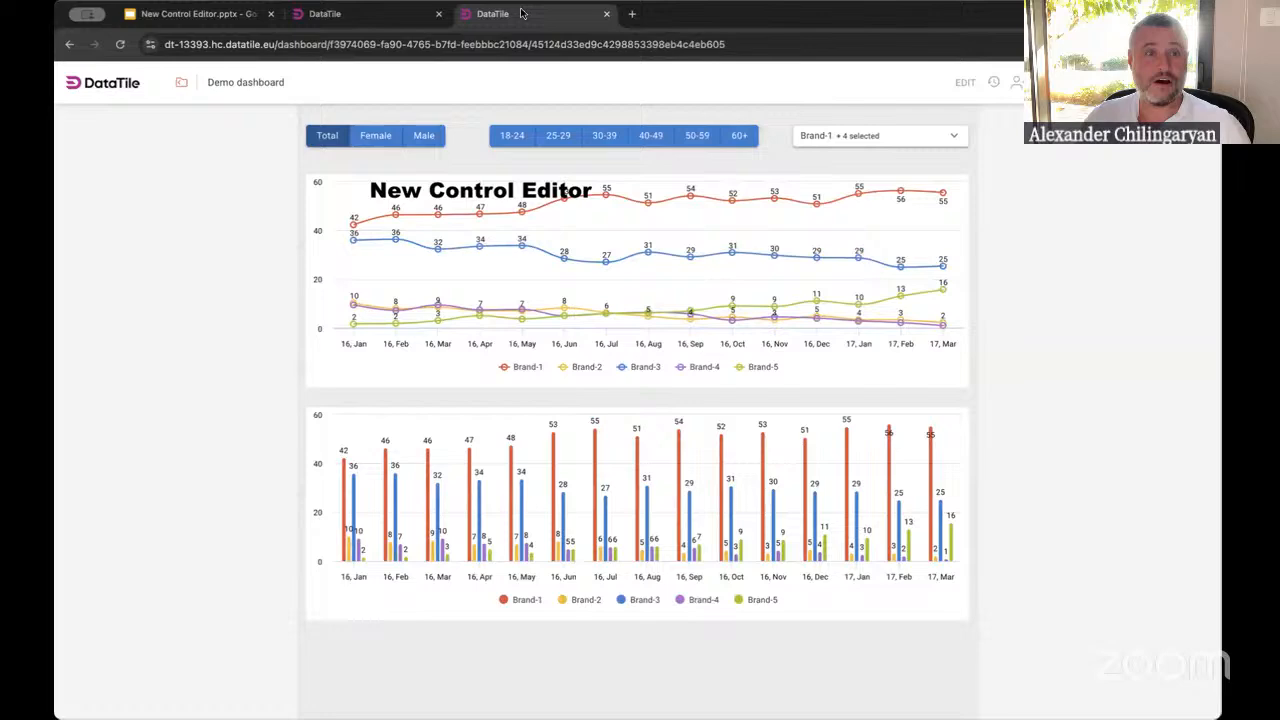
click(423, 135)
Enter edit mode and open the age-range buttons control in the new control editor
click(965, 82)
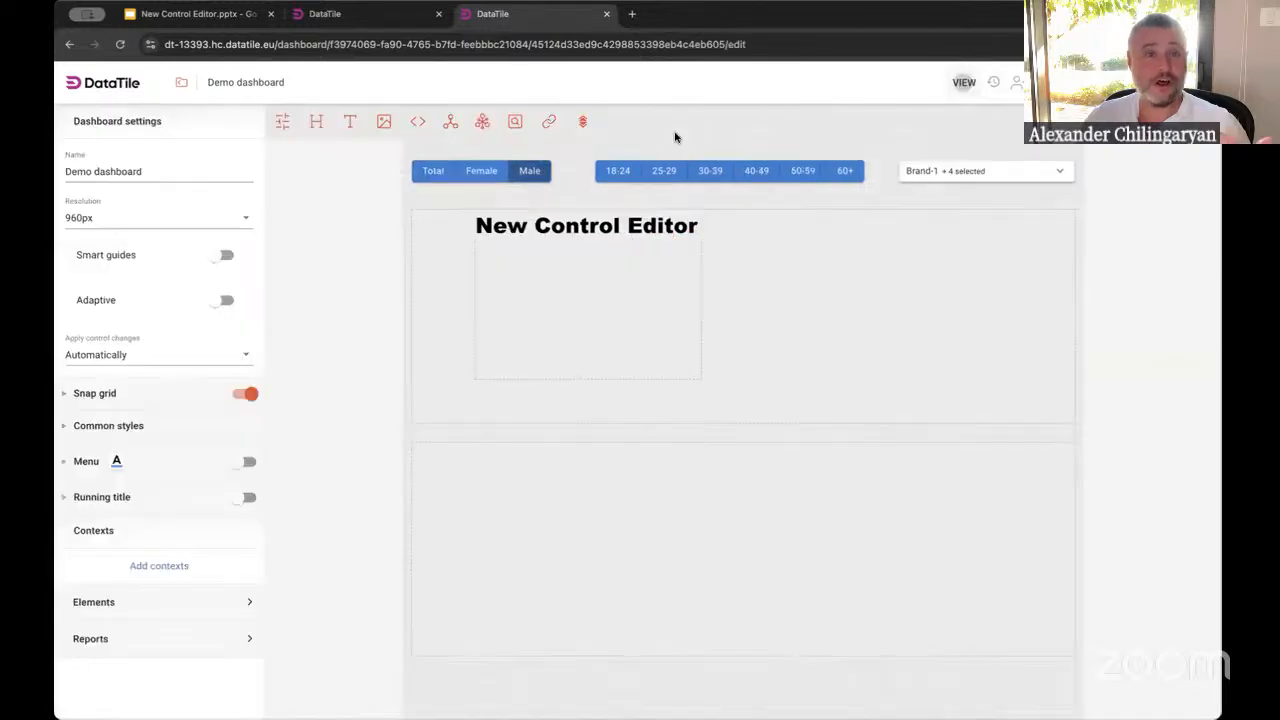
click(185, 178)
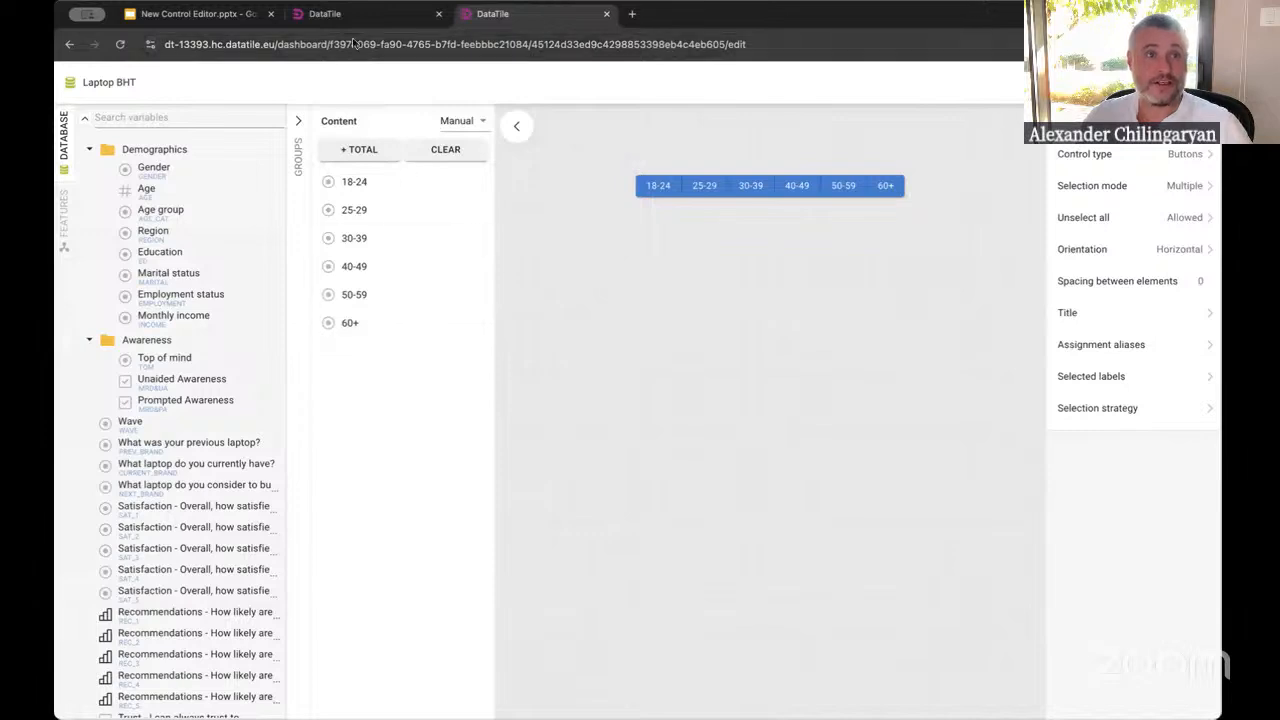
Switch to the old editor tab and select the Age group variable to show its categories
click(349, 20)
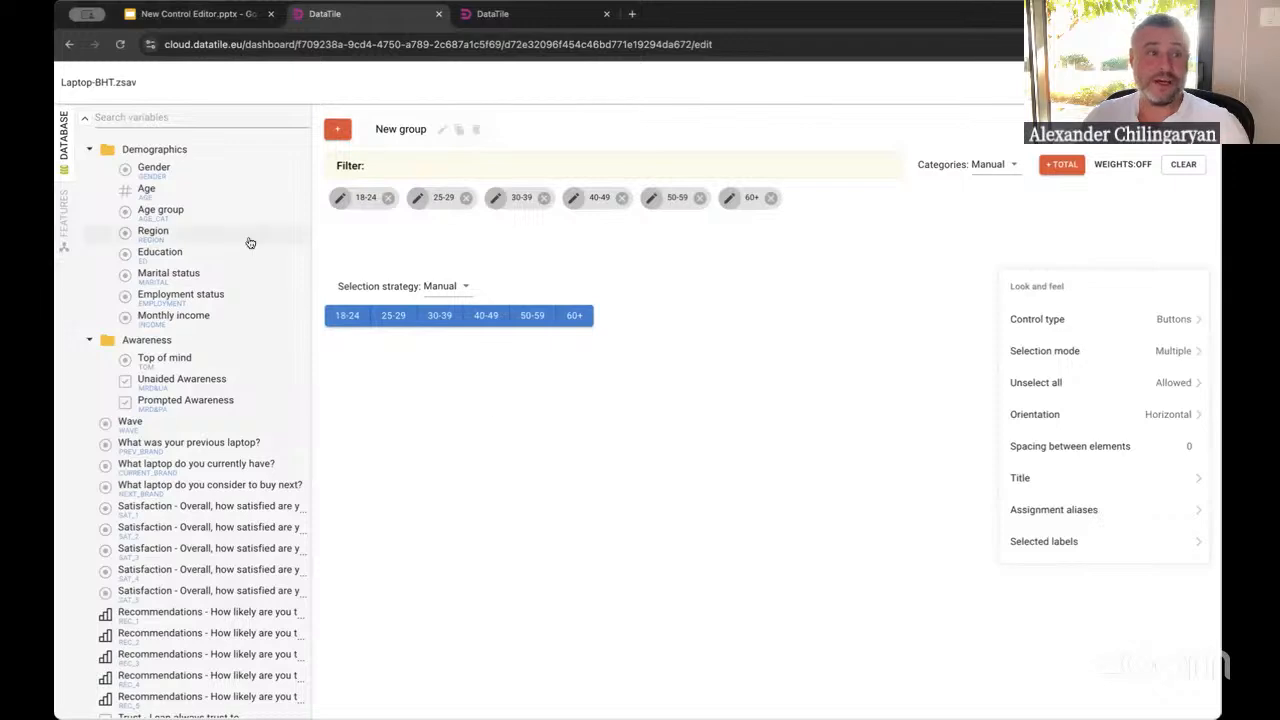
click(174, 217)
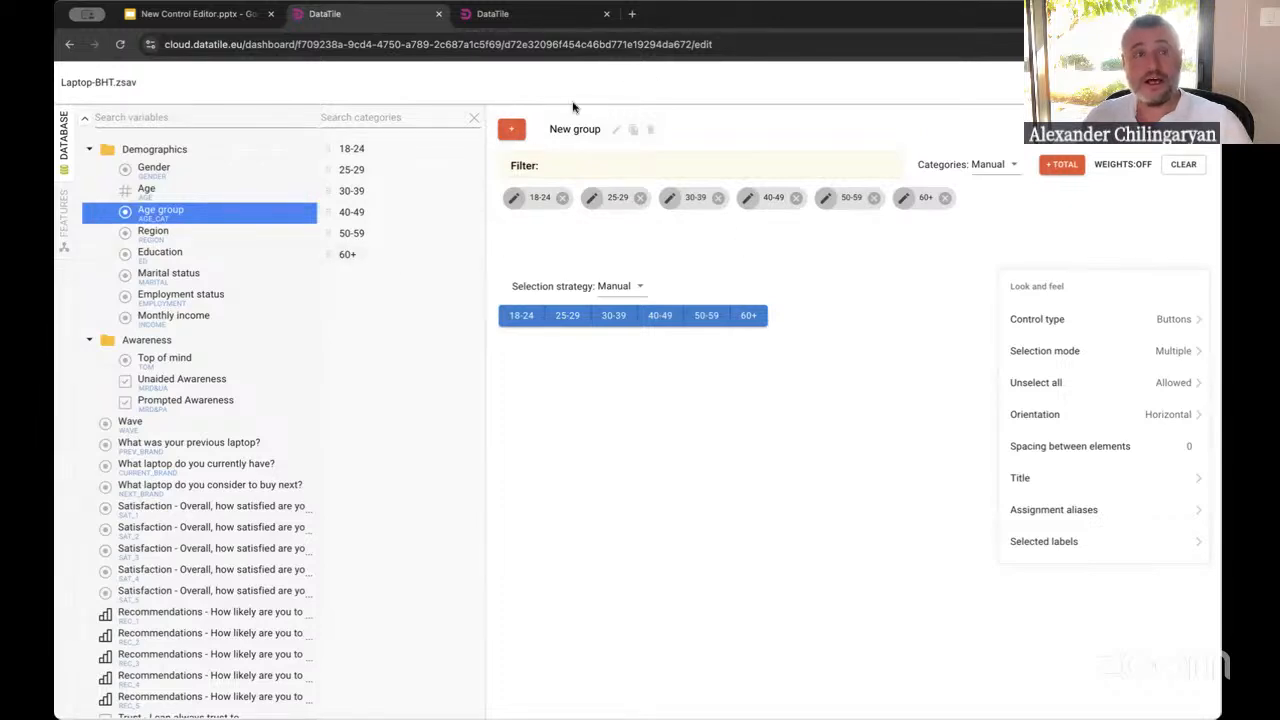
click(511, 129)
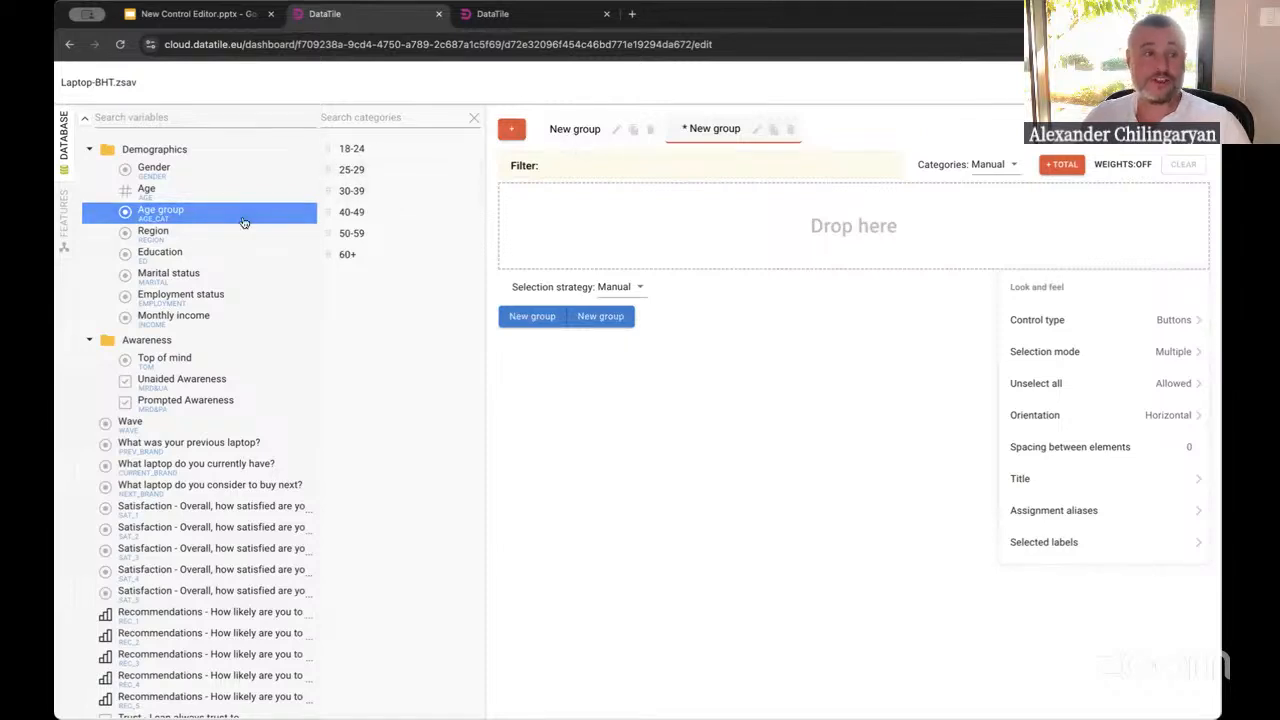
drag(242, 217, 627, 218)
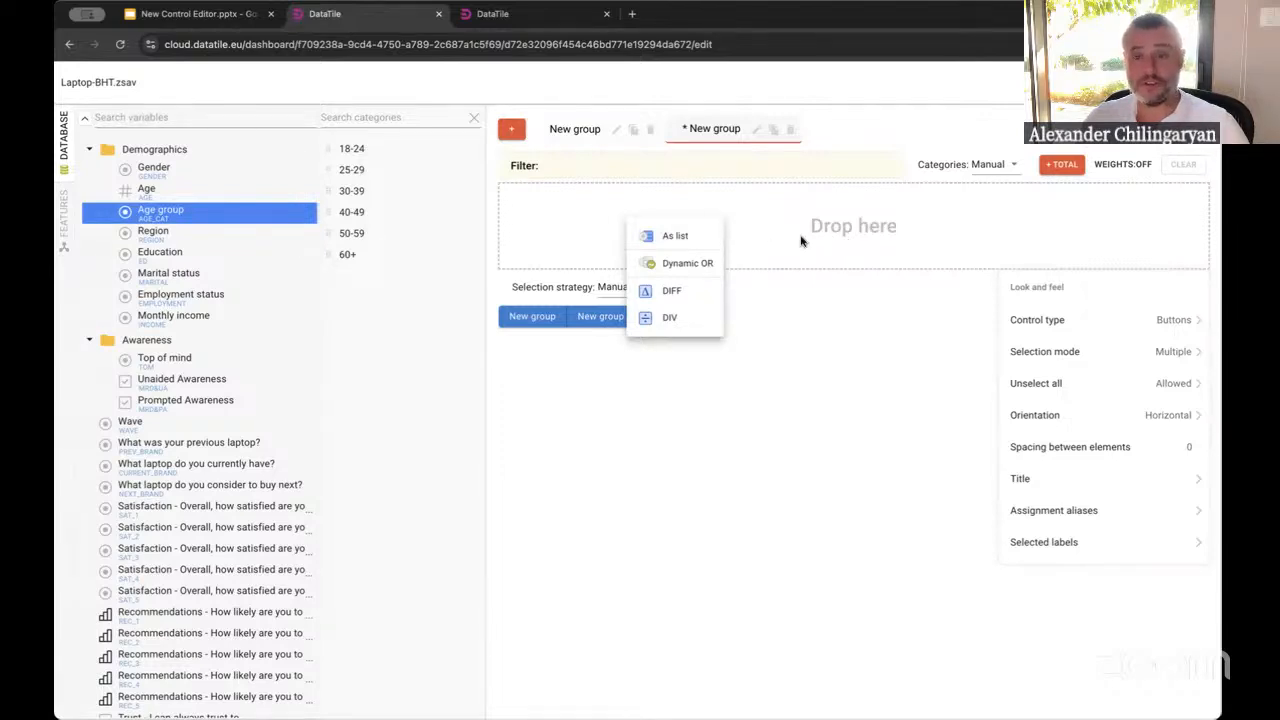
click(805, 375)
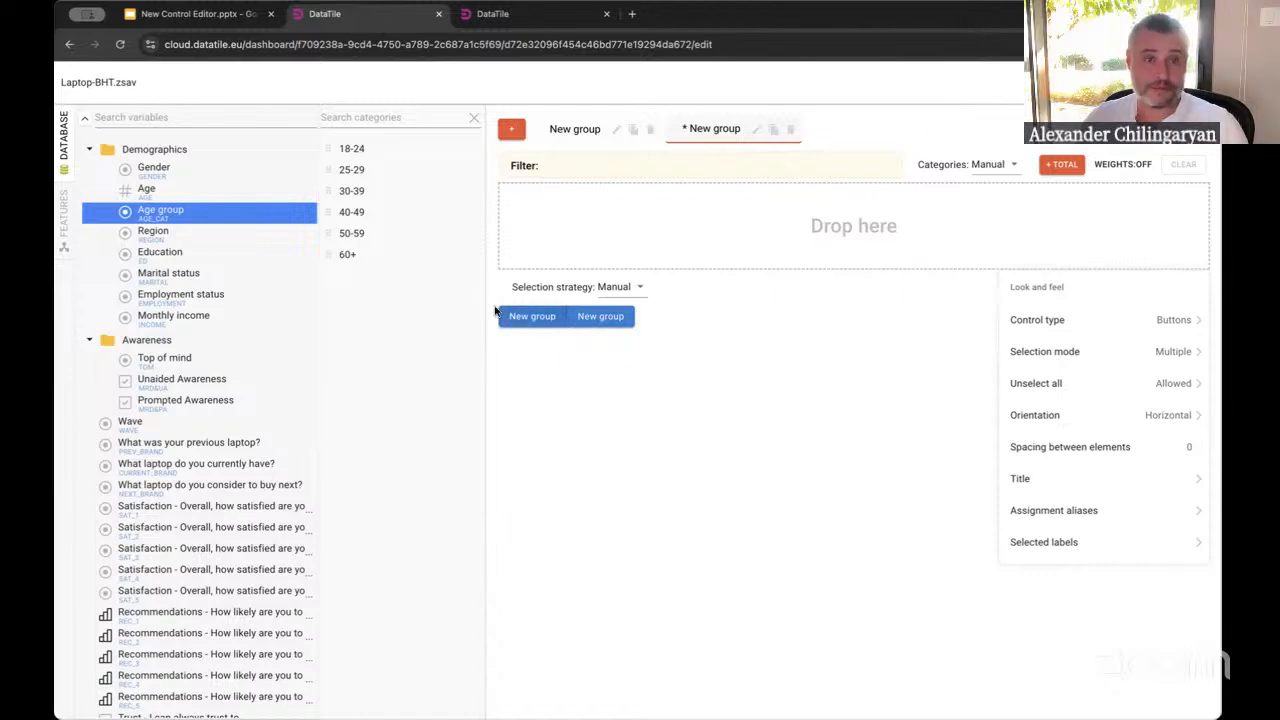
click(791, 131)
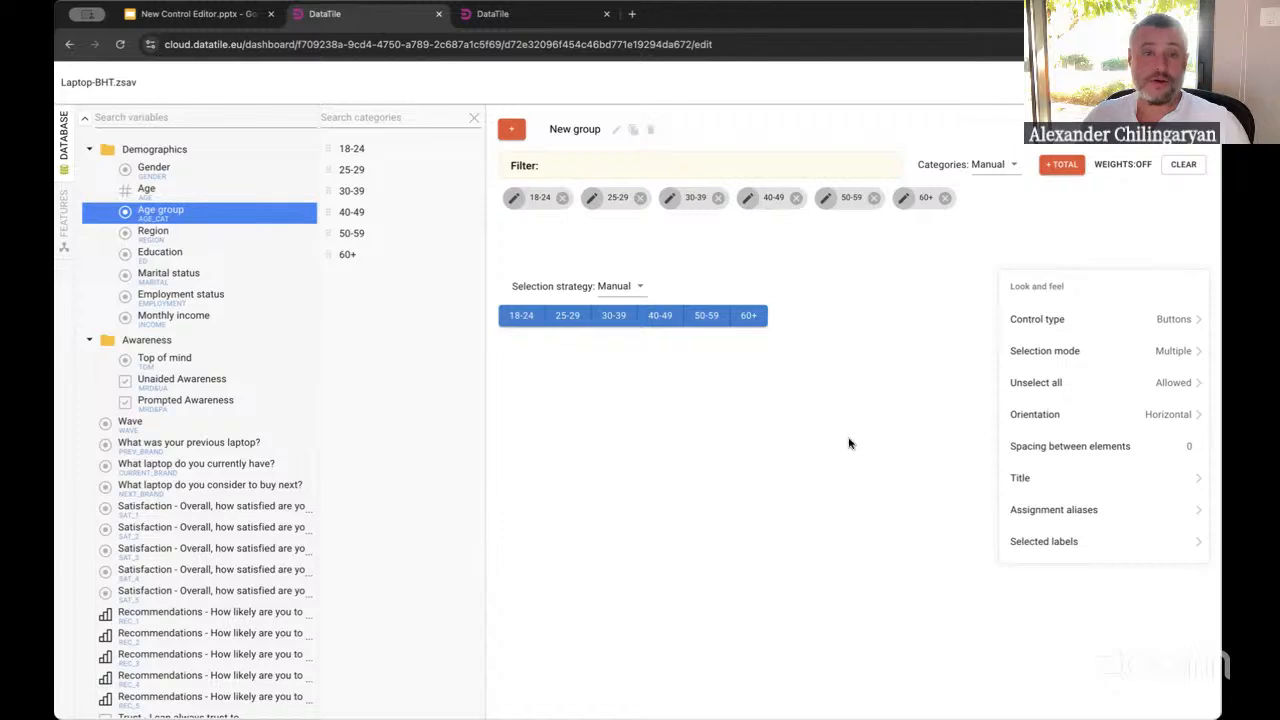
Switch to the new editor tab and select the Age group variable to show its categories
click(522, 13)
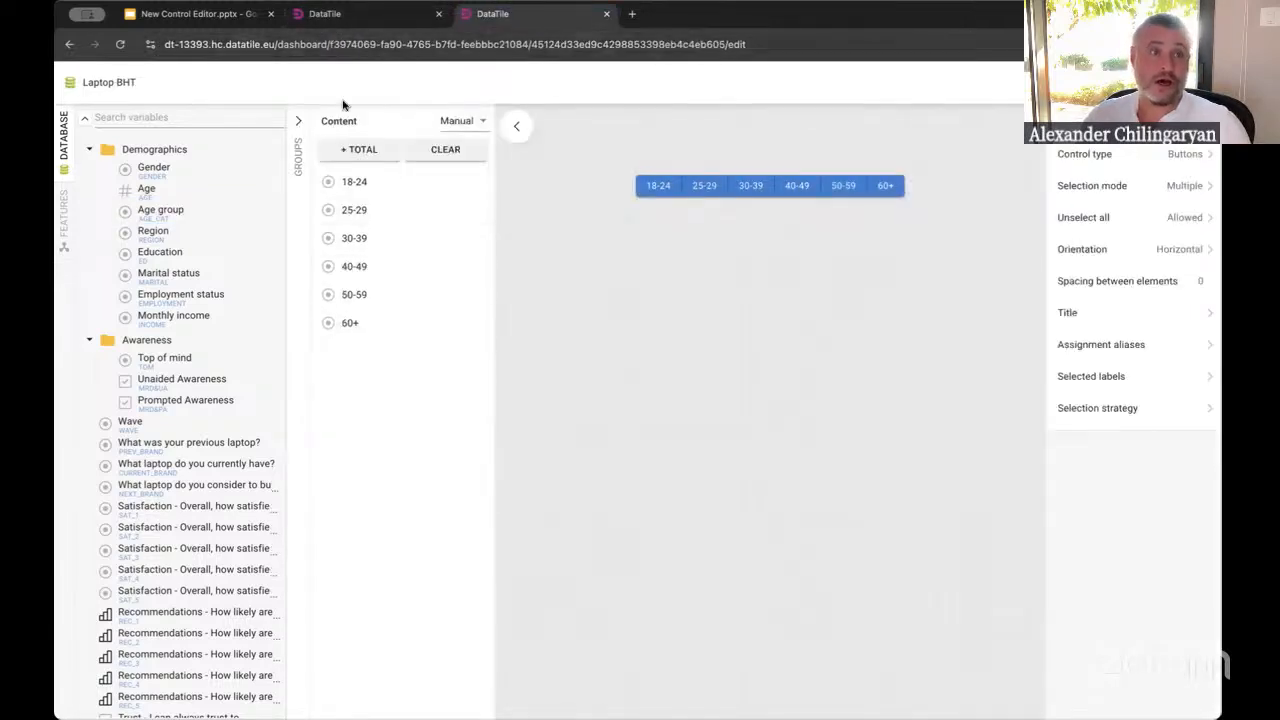
click(155, 213)
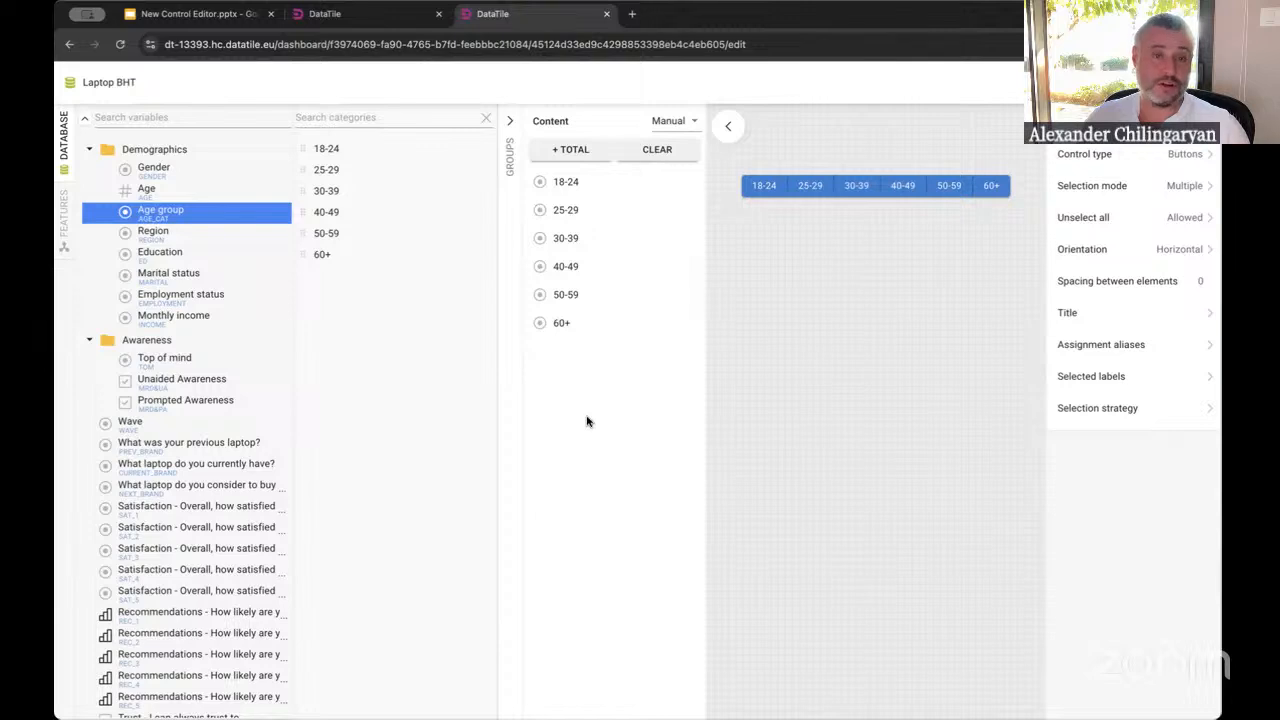
In the old editor, add the variables from 'What was your previous laptop?' through the first Recommendations question to the group as a list
click(343, 17)
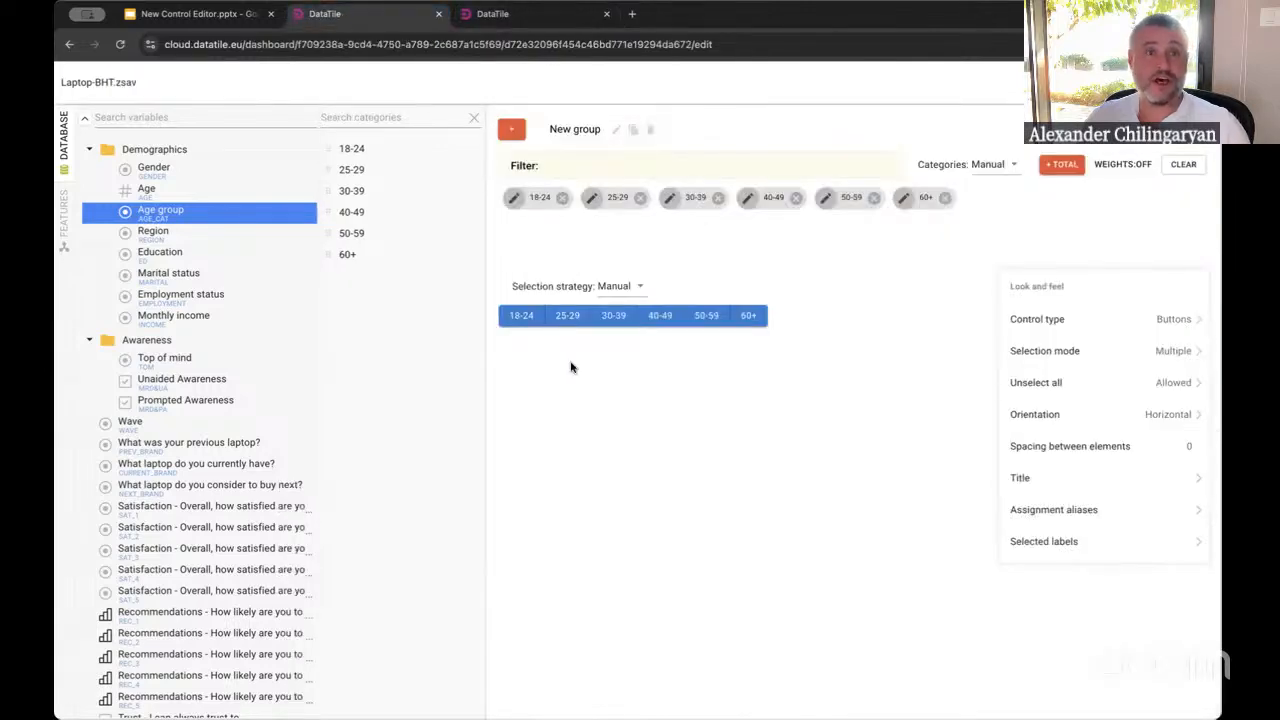
drag(160, 380, 146, 438)
click(151, 450)
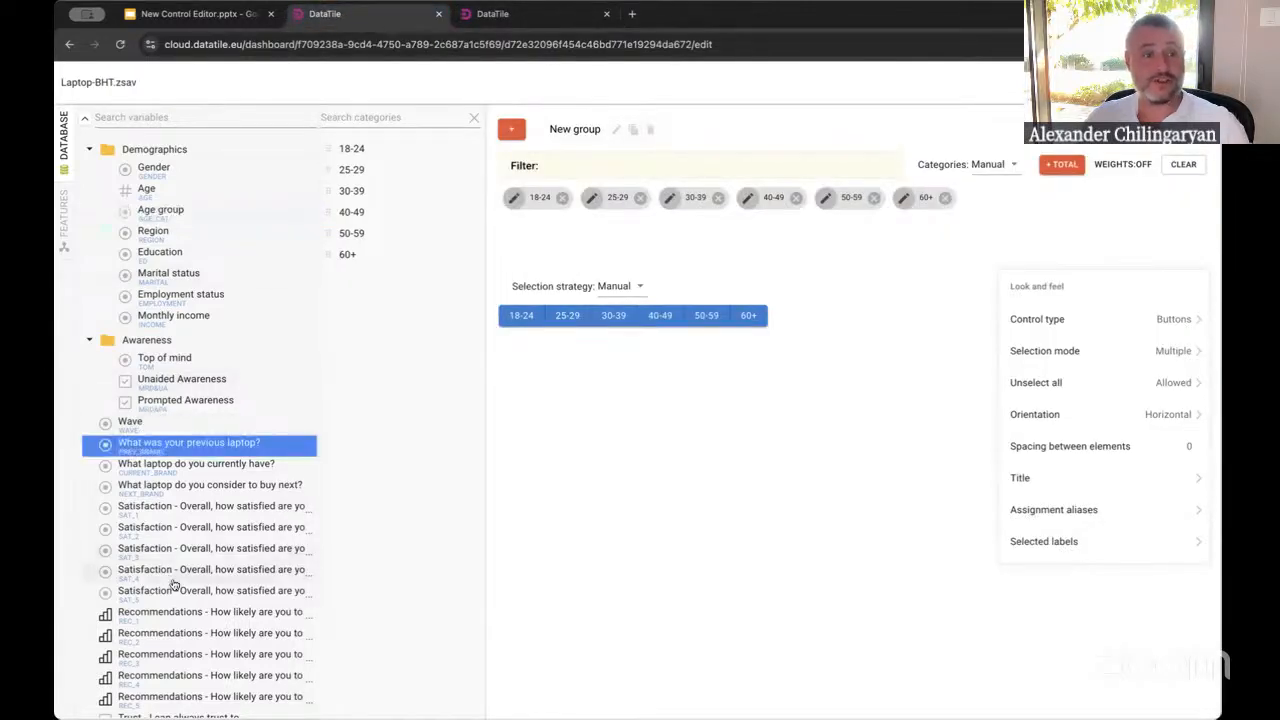
shift+click(178, 615)
drag(198, 589, 663, 243)
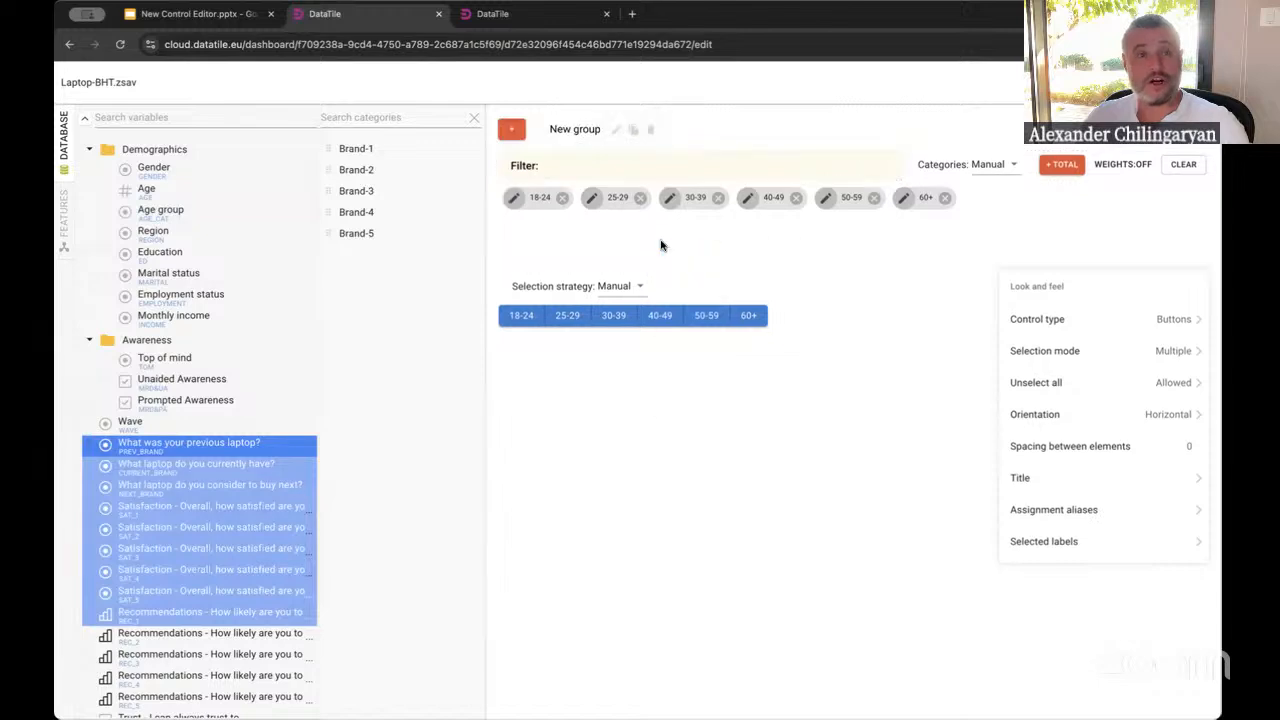
click(760, 260)
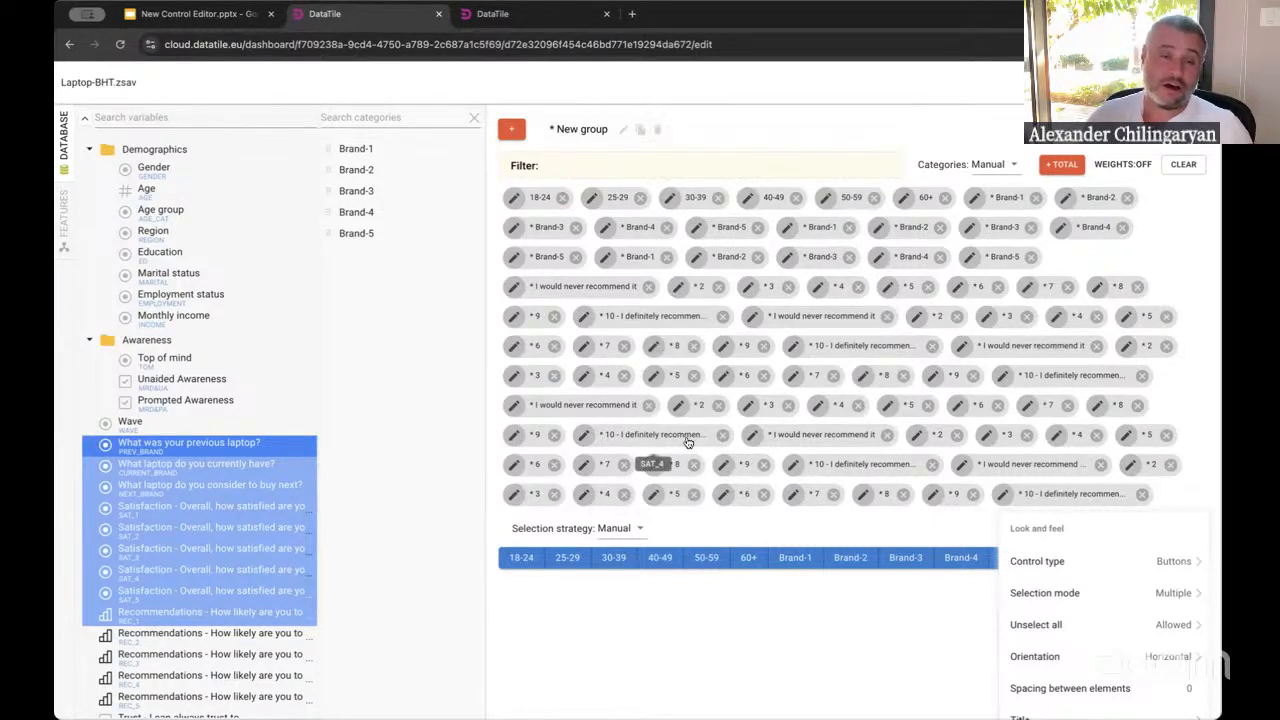
Inspect the '10 - I definitely recommend it' item's expression without saving, and move an 'I would never recommend it' item up the list
double_click(658, 316)
click(582, 318)
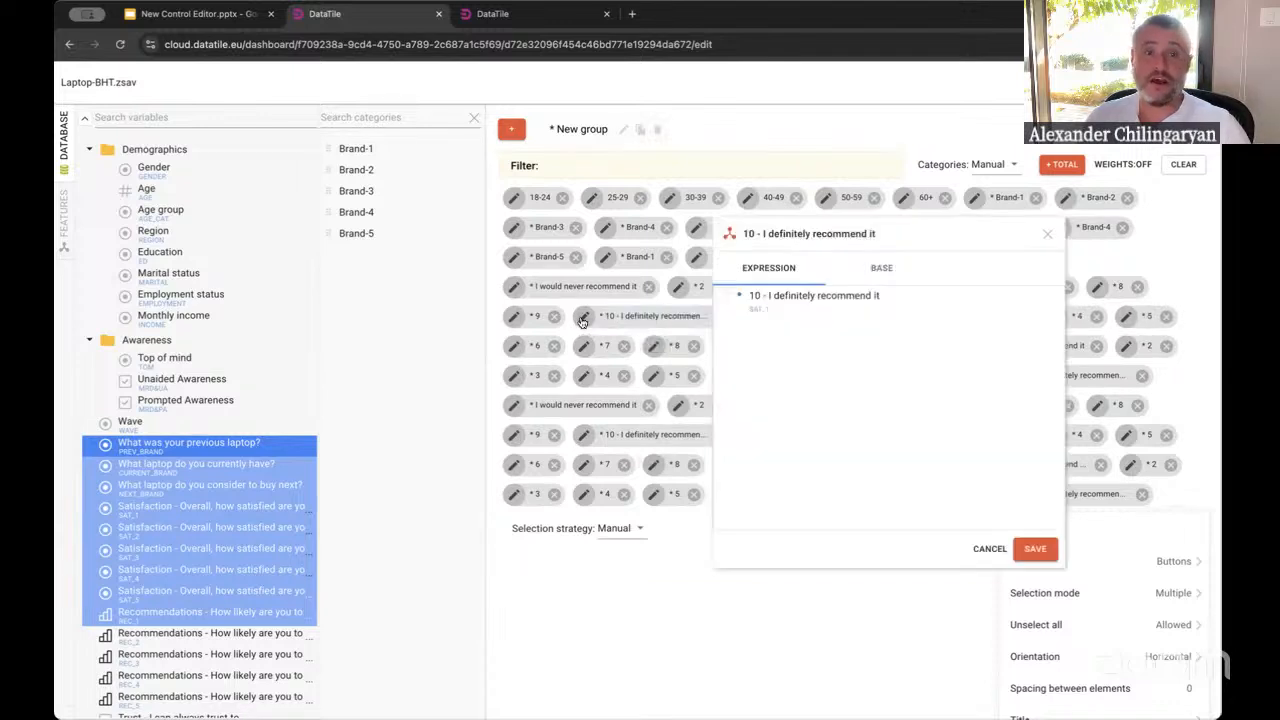
click(996, 552)
drag(612, 288, 664, 266)
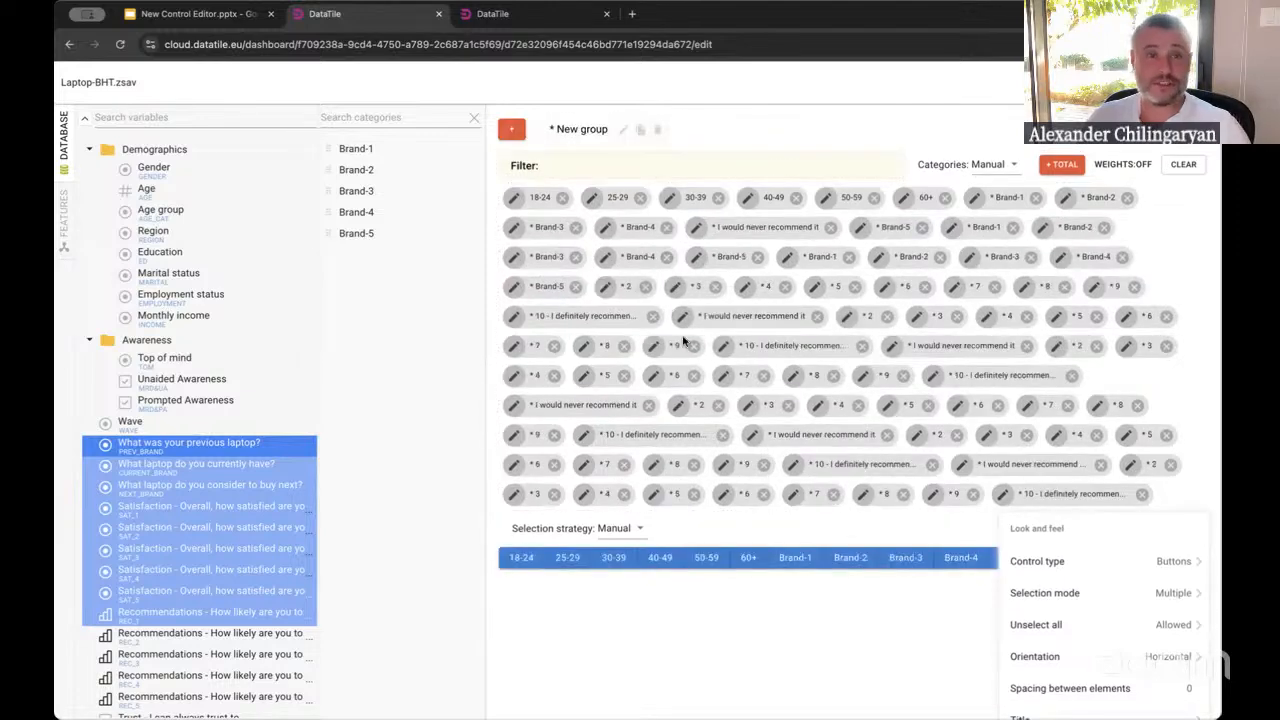
In the new editor, open the Groups panel and add two new groups
click(500, 16)
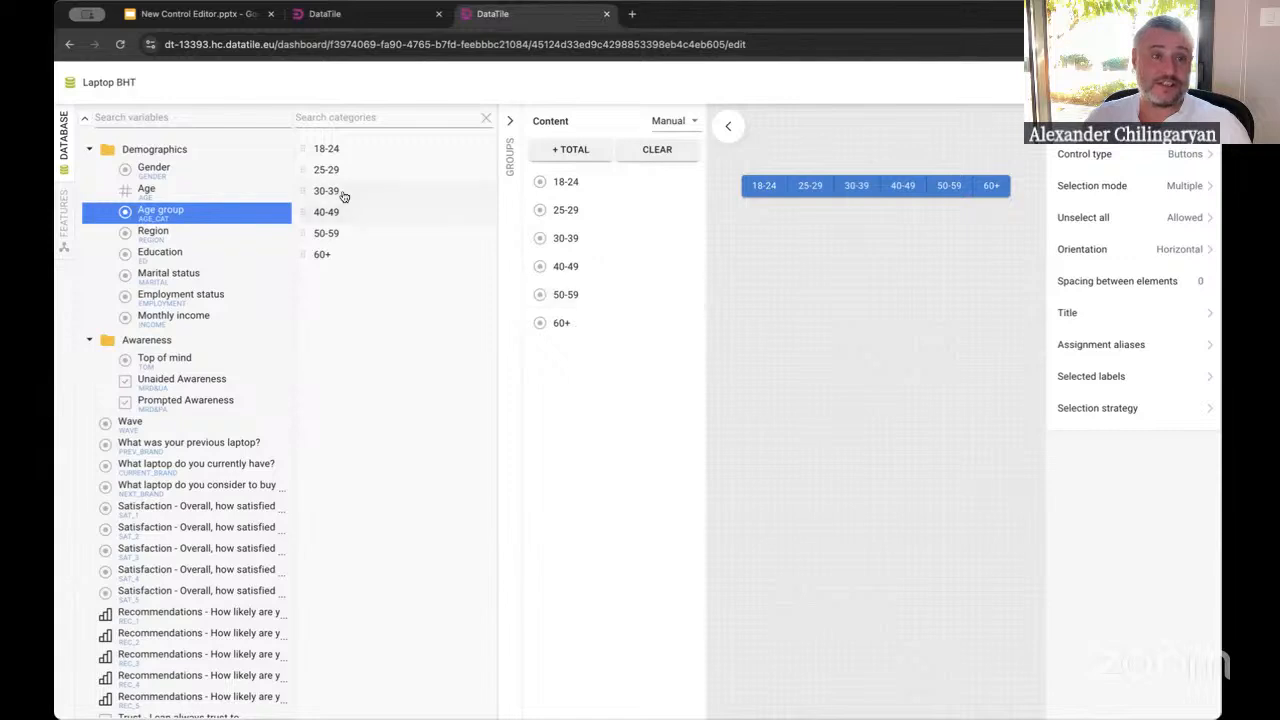
drag(338, 193, 407, 180)
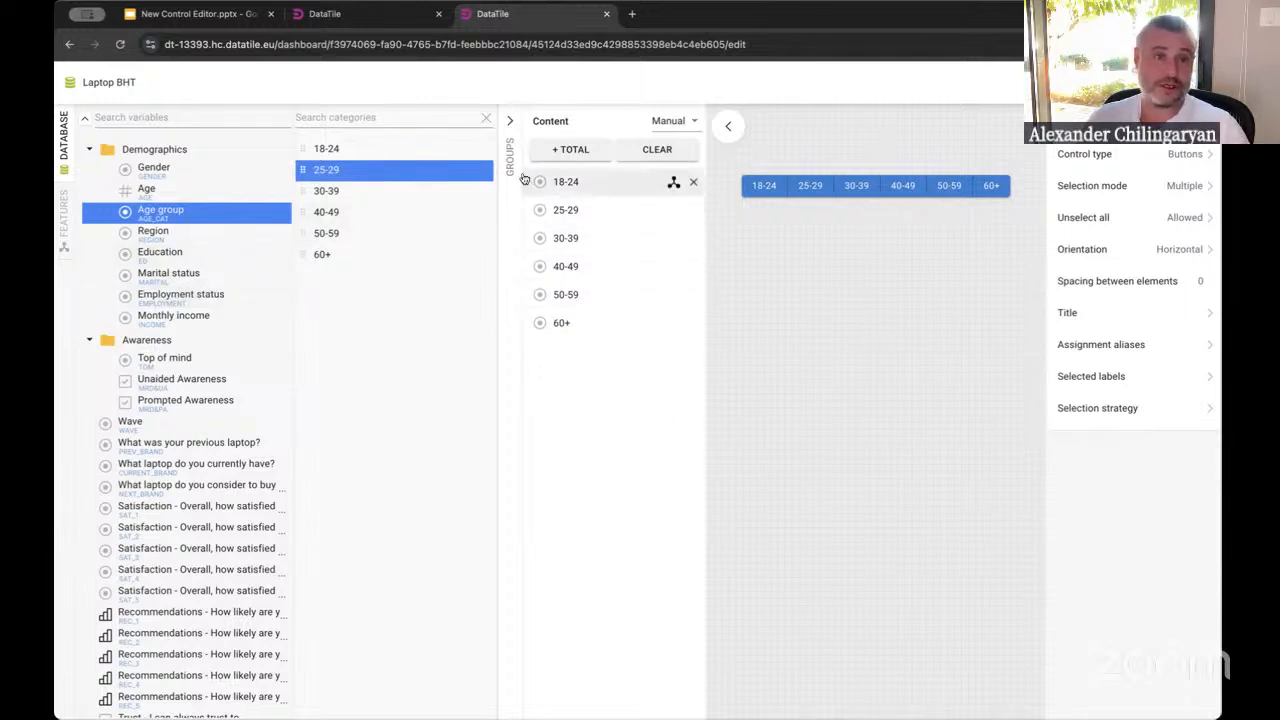
click(513, 123)
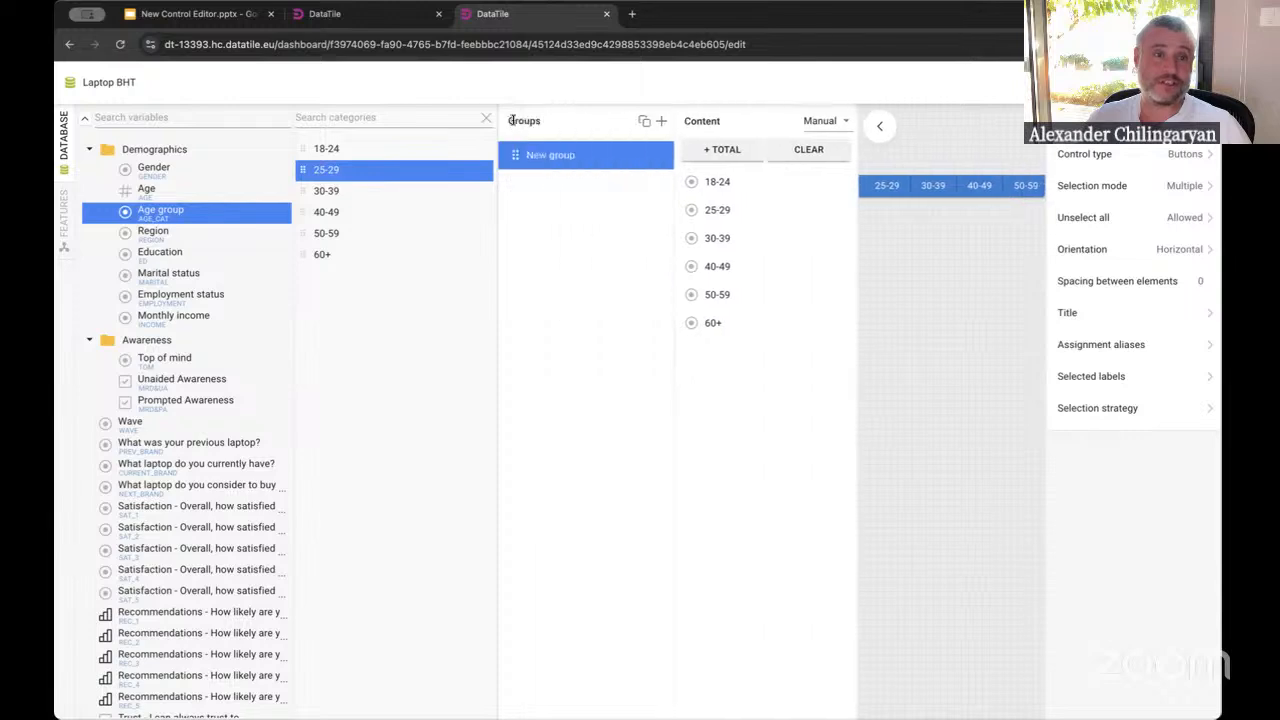
click(661, 121)
click(661, 121)
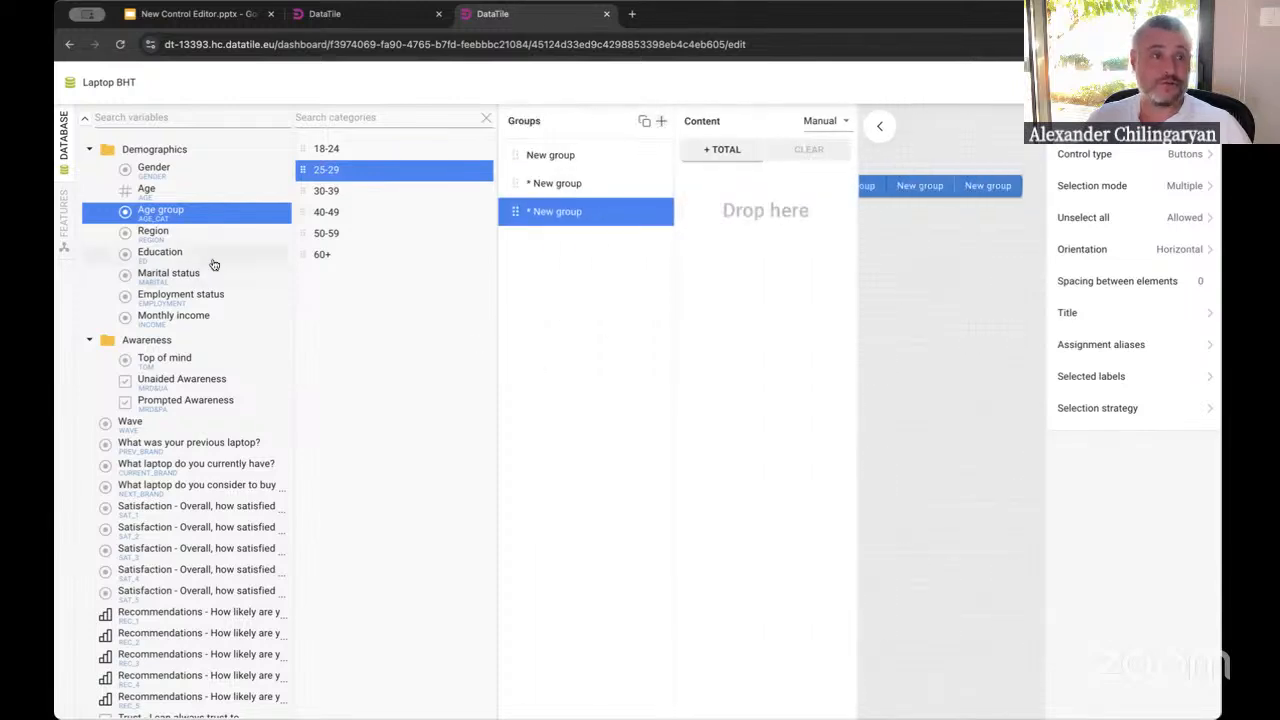
Try dropping Education onto the third group, then collapse the content setup panel
drag(160, 251, 555, 277)
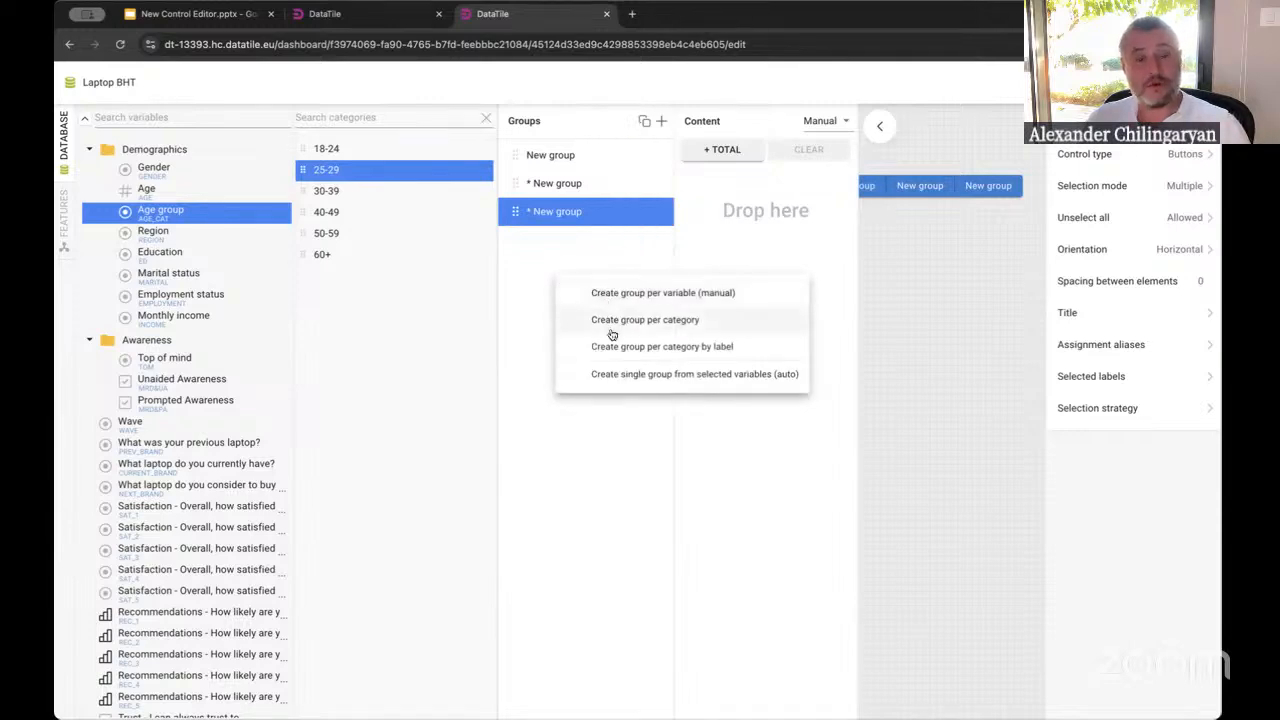
click(560, 483)
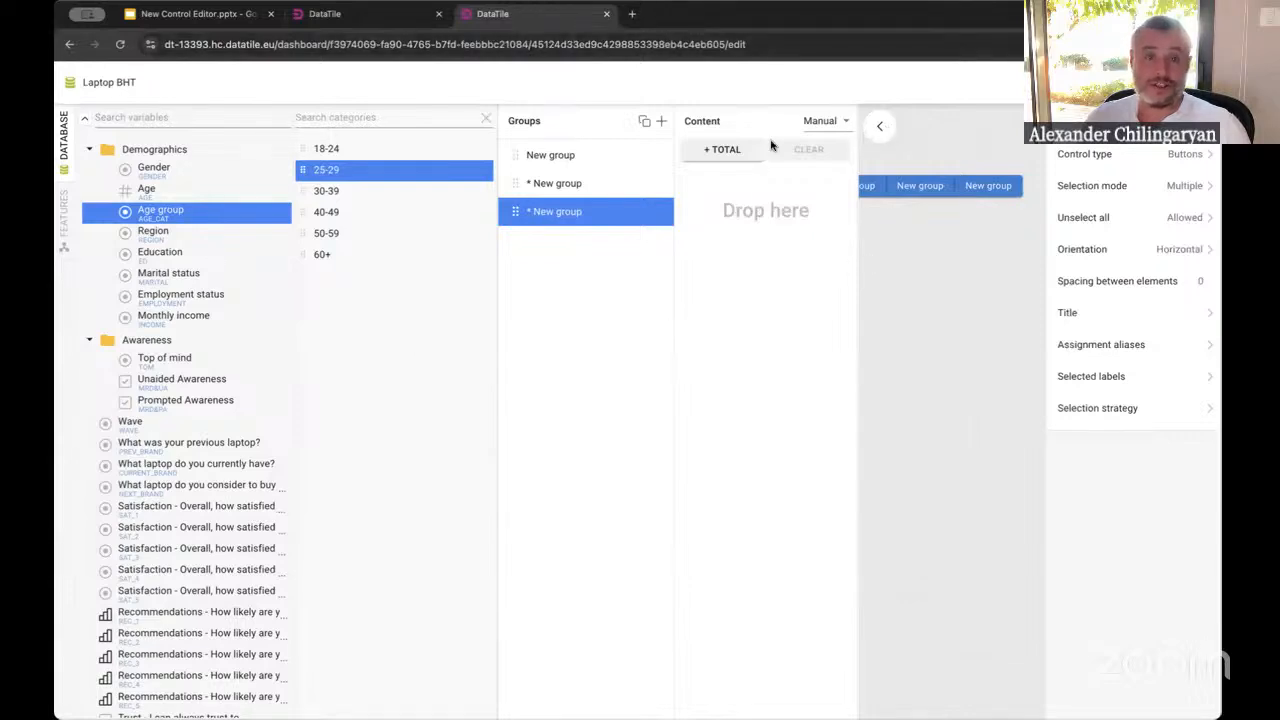
click(881, 129)
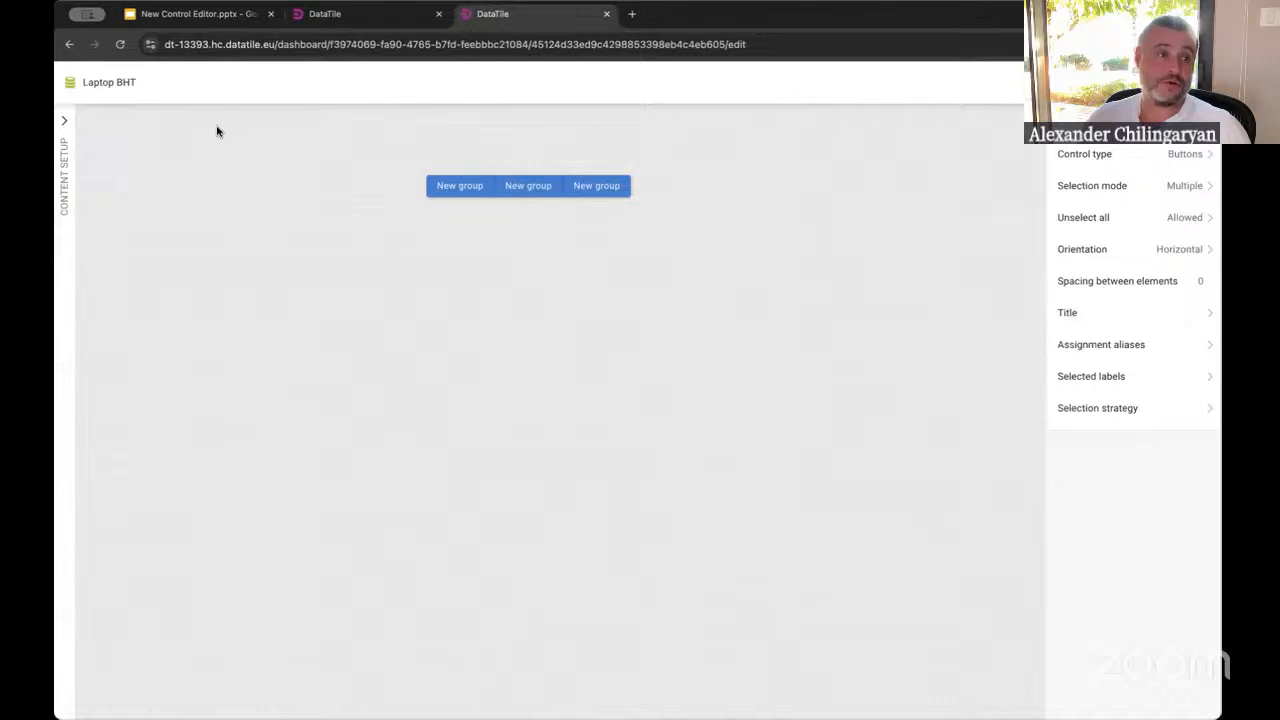
click(64, 125)
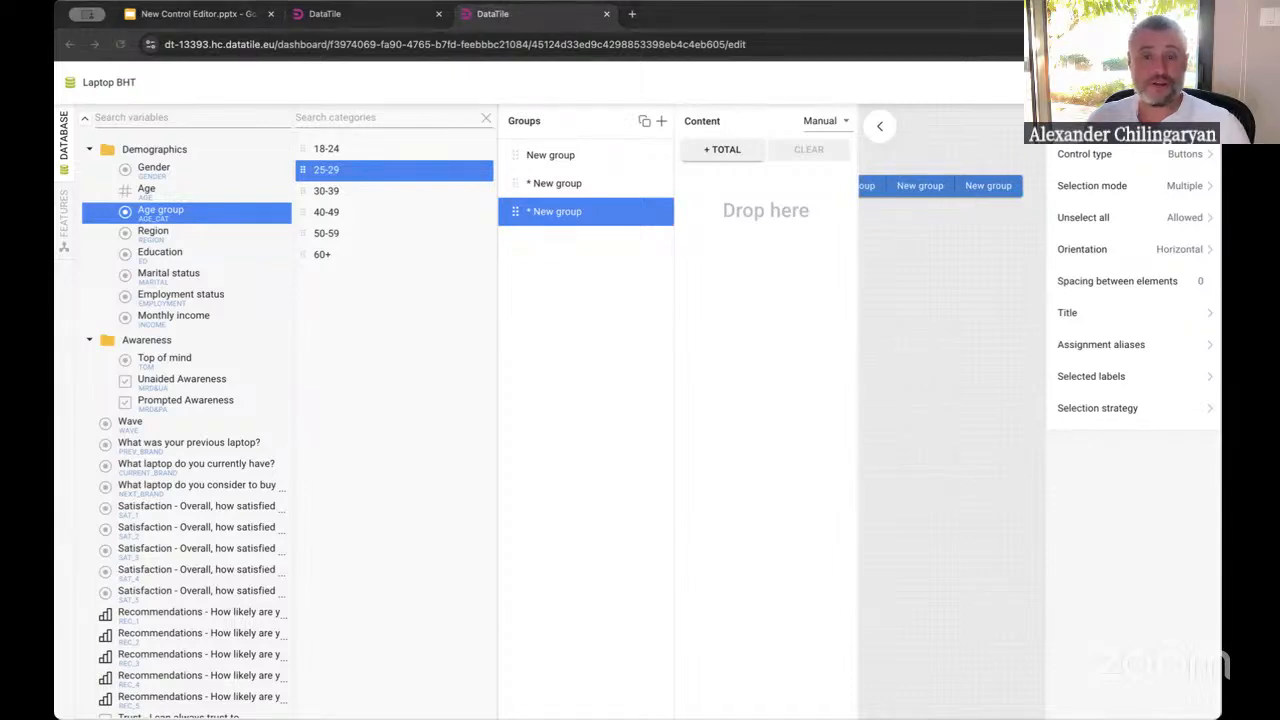
click(913, 339)
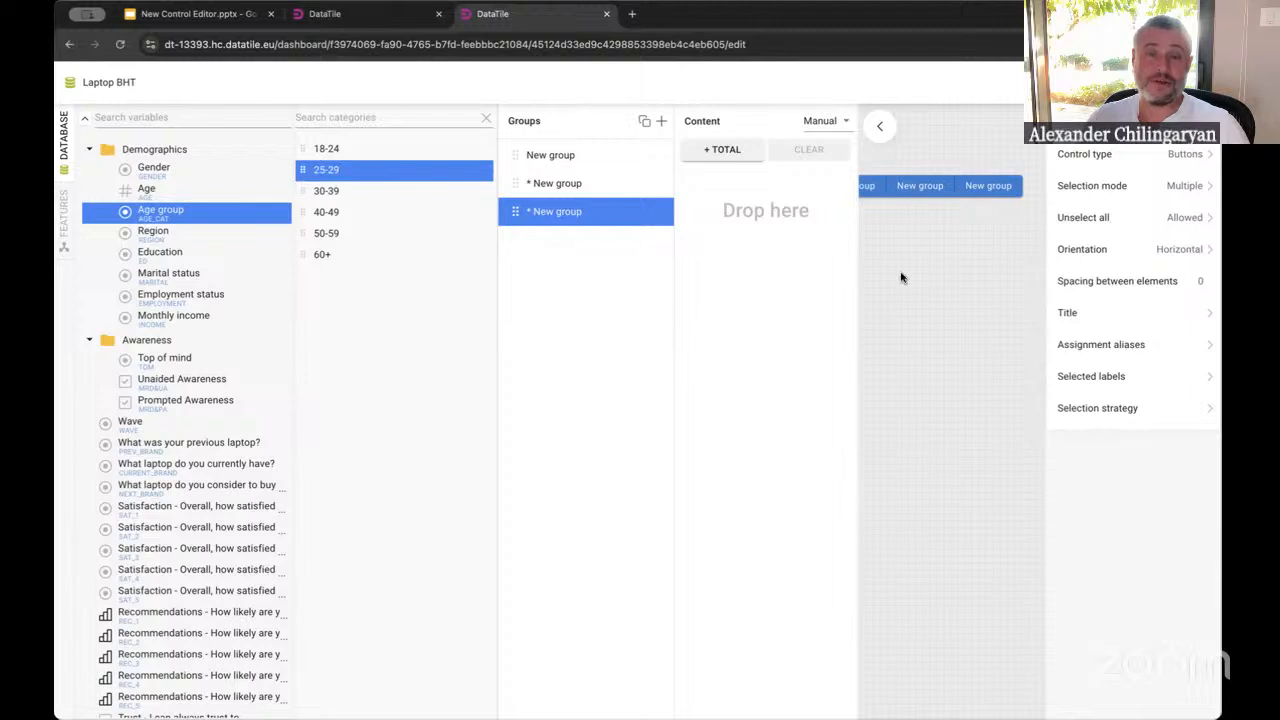
click(882, 125)
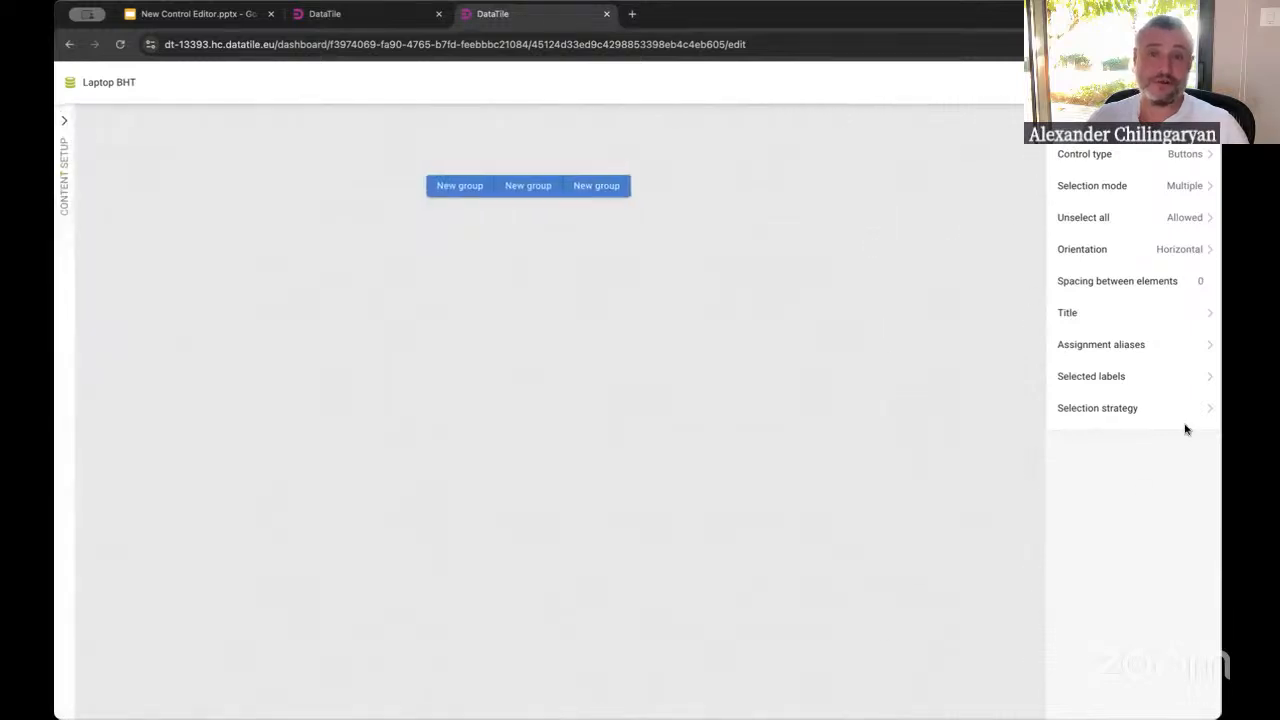
Set the control type to Dropdown and preview its option list
click(1184, 156)
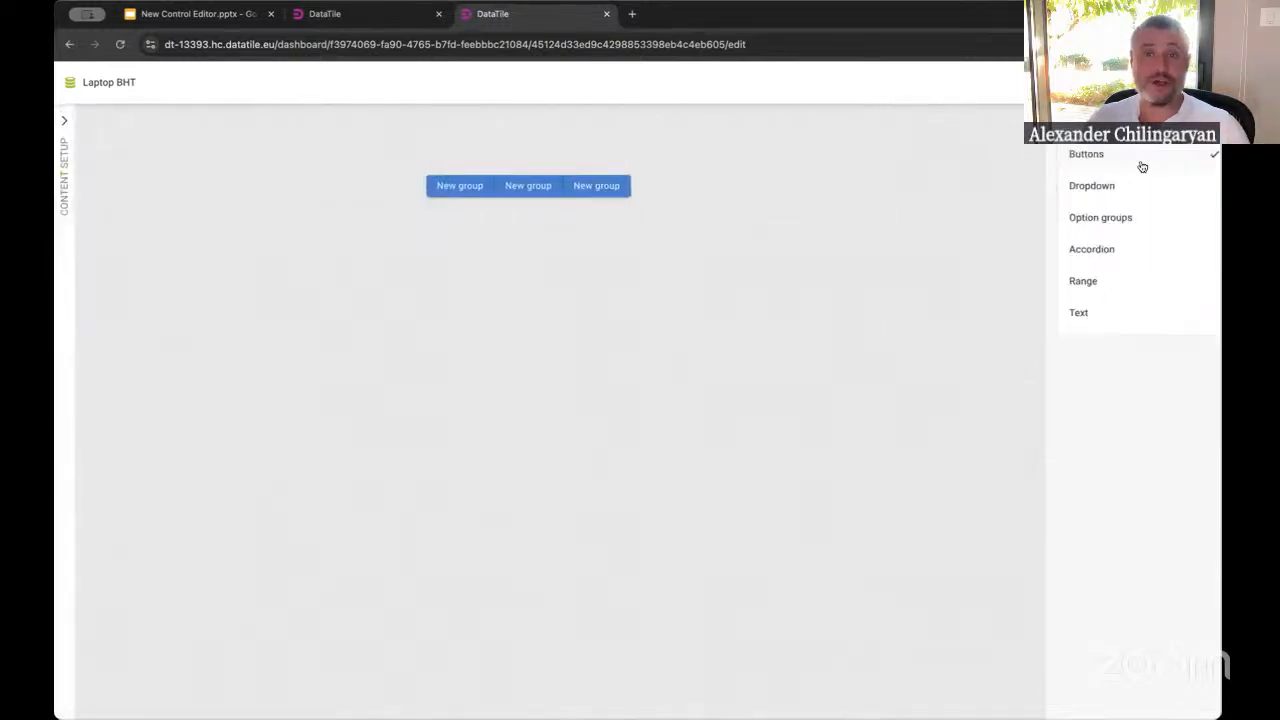
click(1084, 186)
click(546, 184)
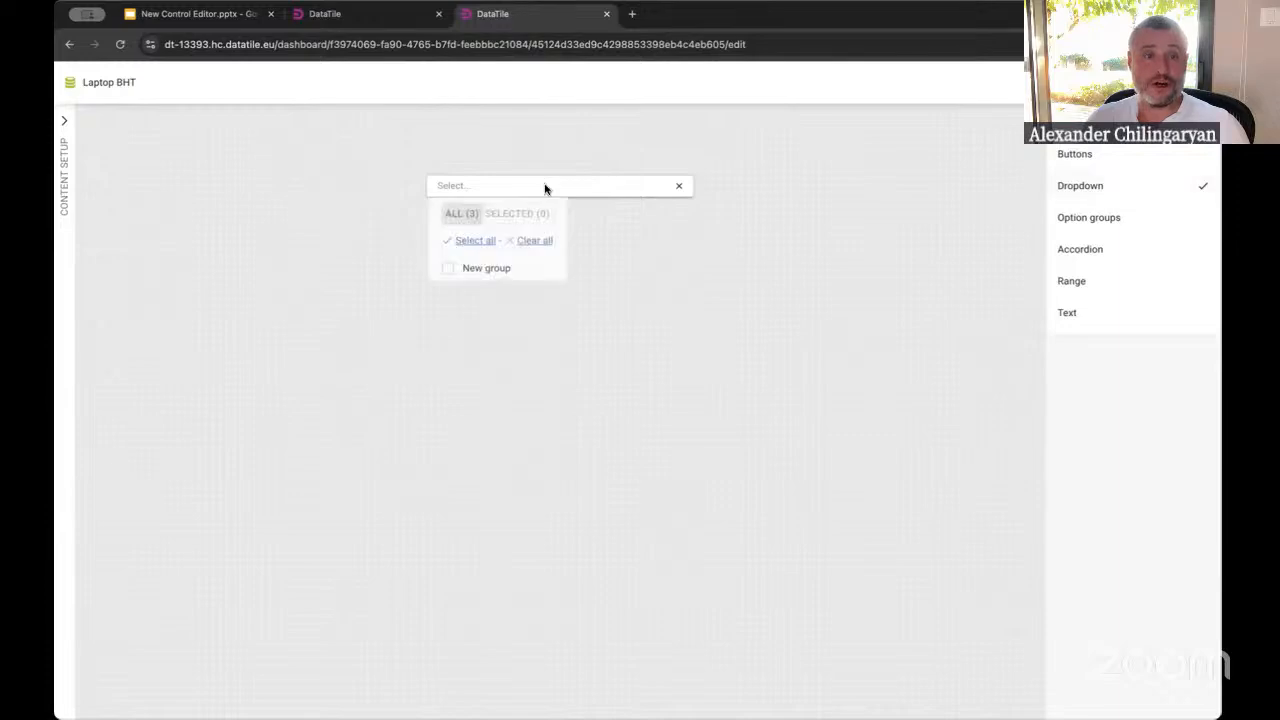
click(940, 194)
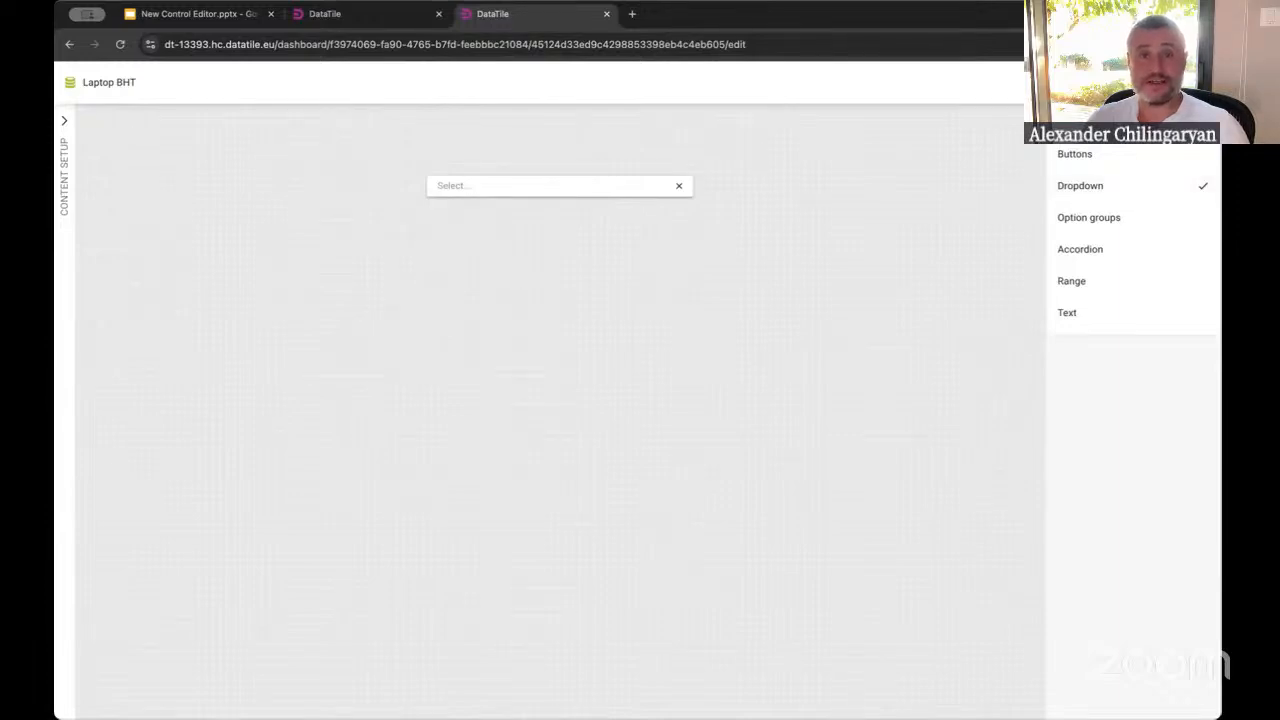
Reopen the content setup and select the first New group
click(65, 122)
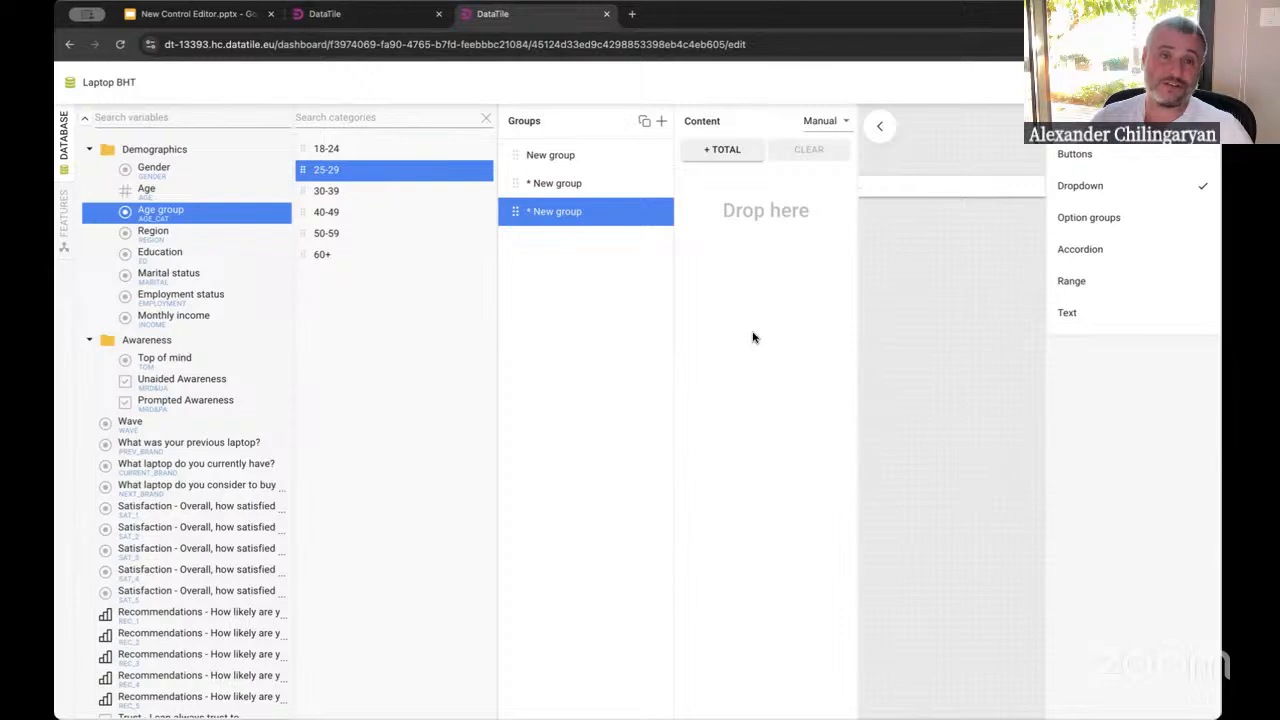
click(558, 156)
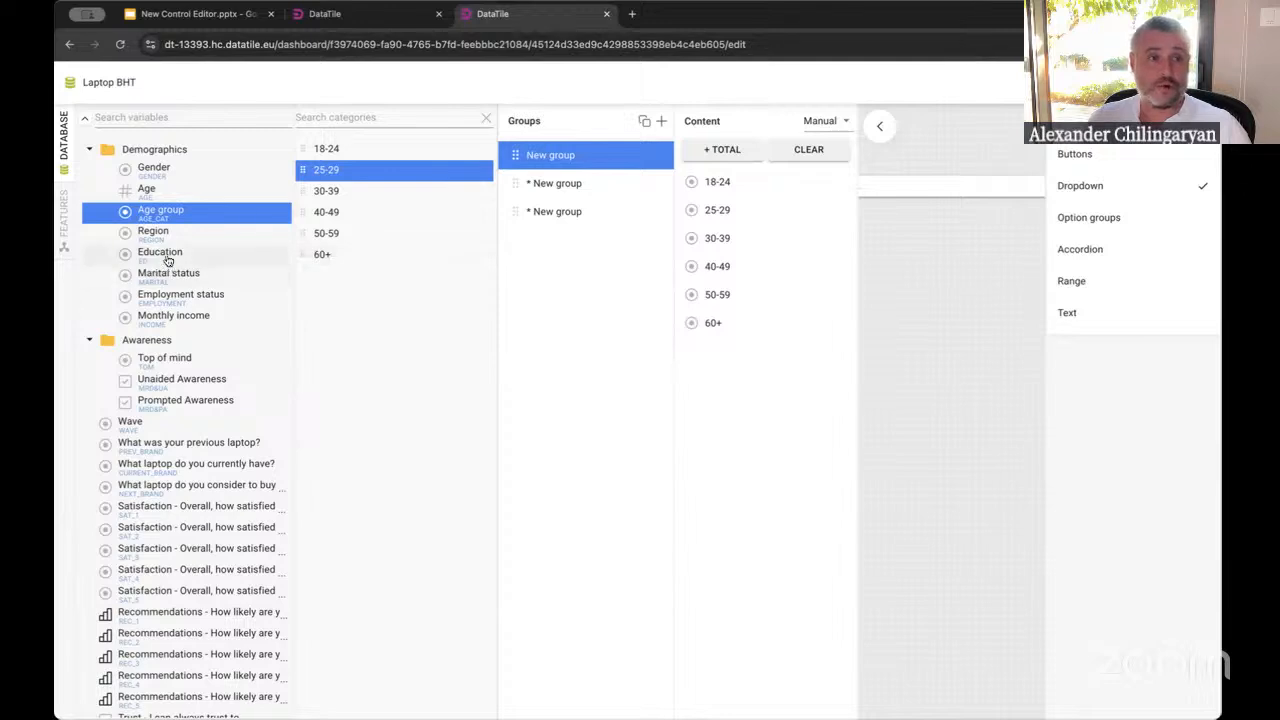
Try dropping Education into the first group's content, then select its 25-29 item
drag(158, 254, 745, 348)
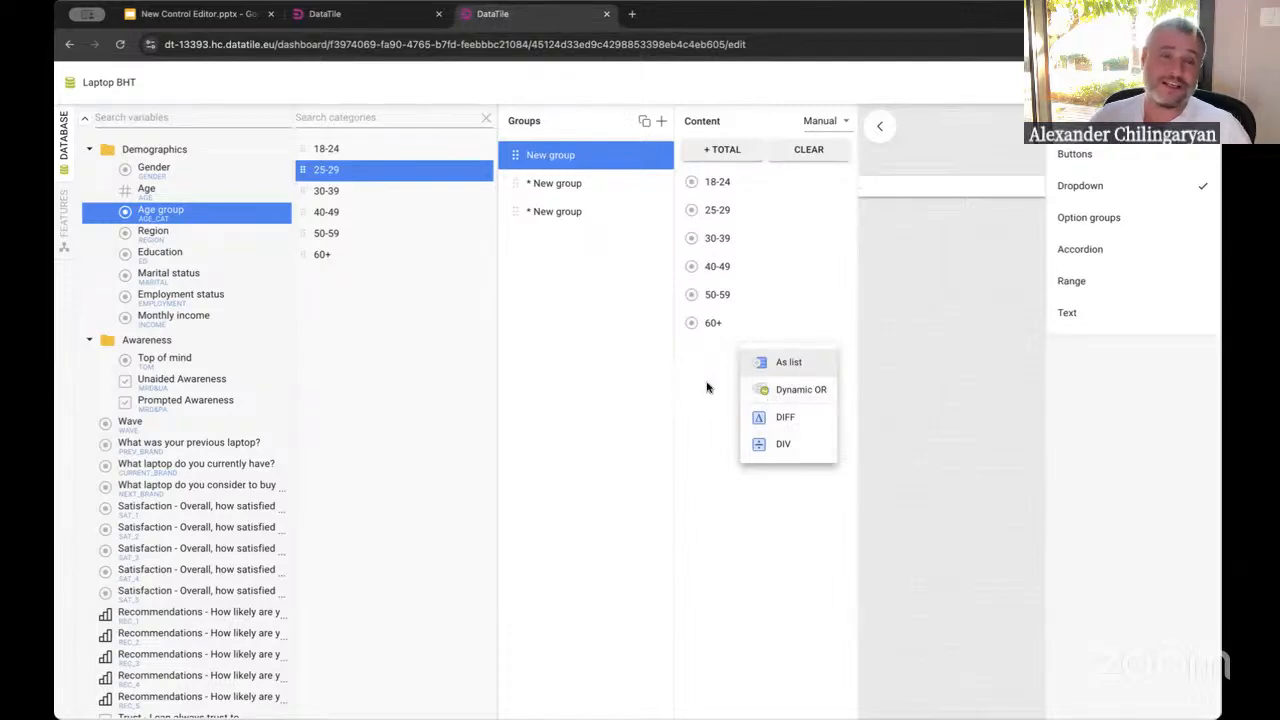
click(687, 378)
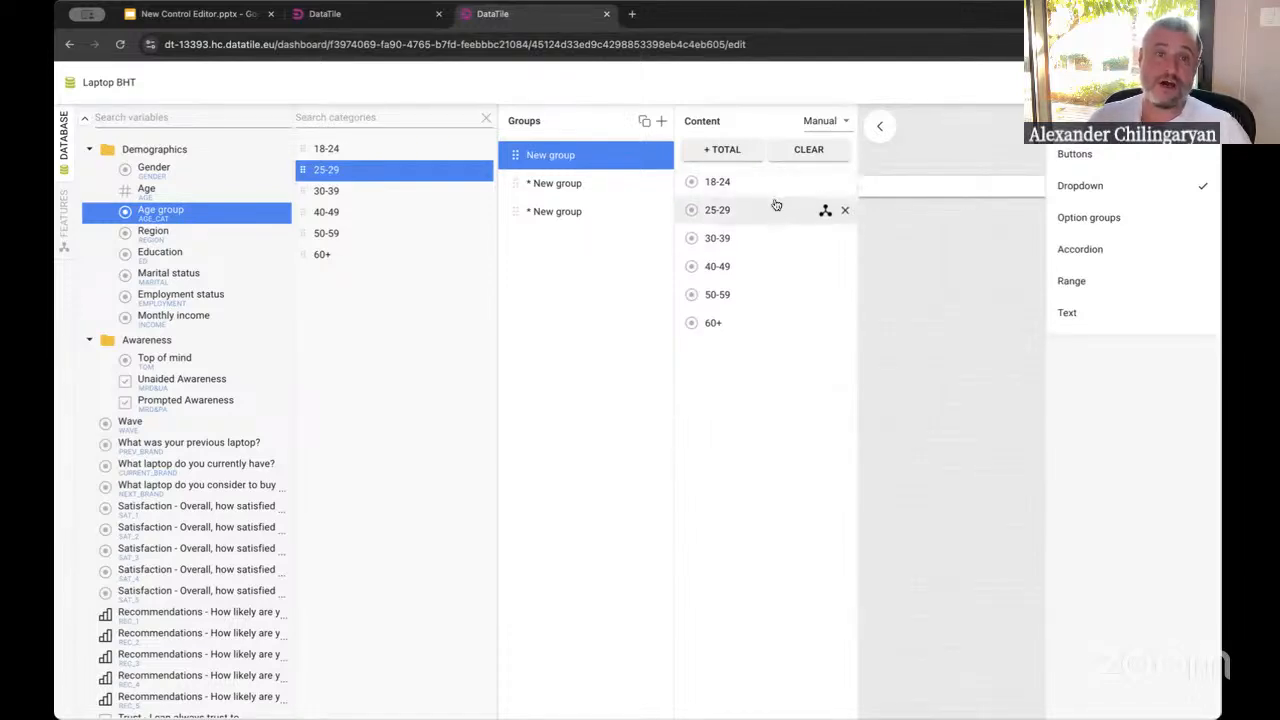
click(750, 211)
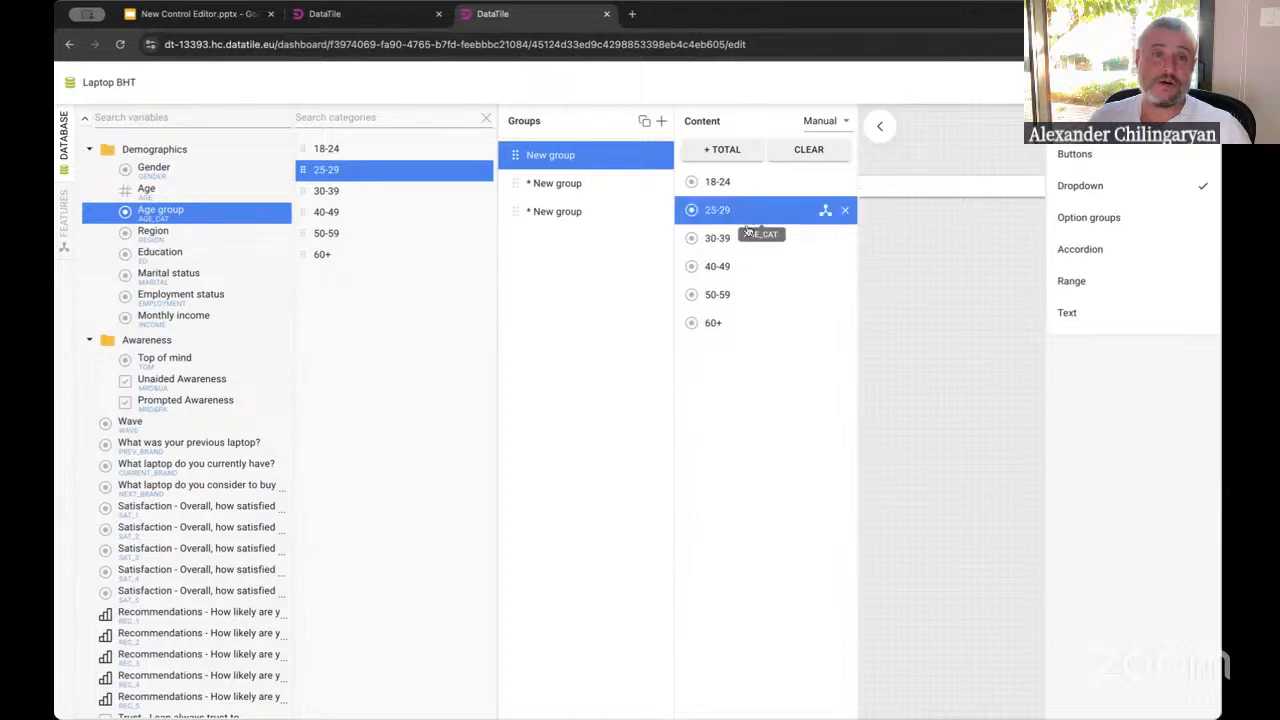
Select the 30-39 item, then switch to the old editor and open two Brand-4 category labels for renaming
click(744, 239)
key(ctrl+shift+Tab)
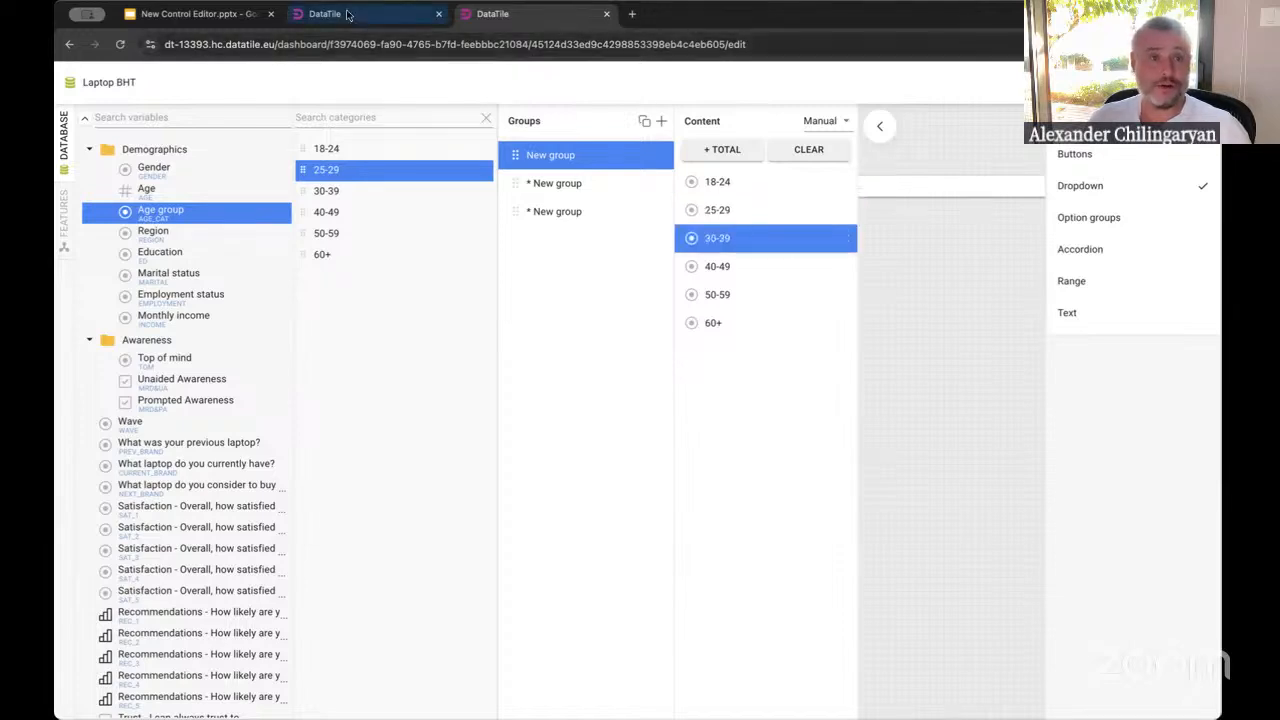
double_click(637, 228)
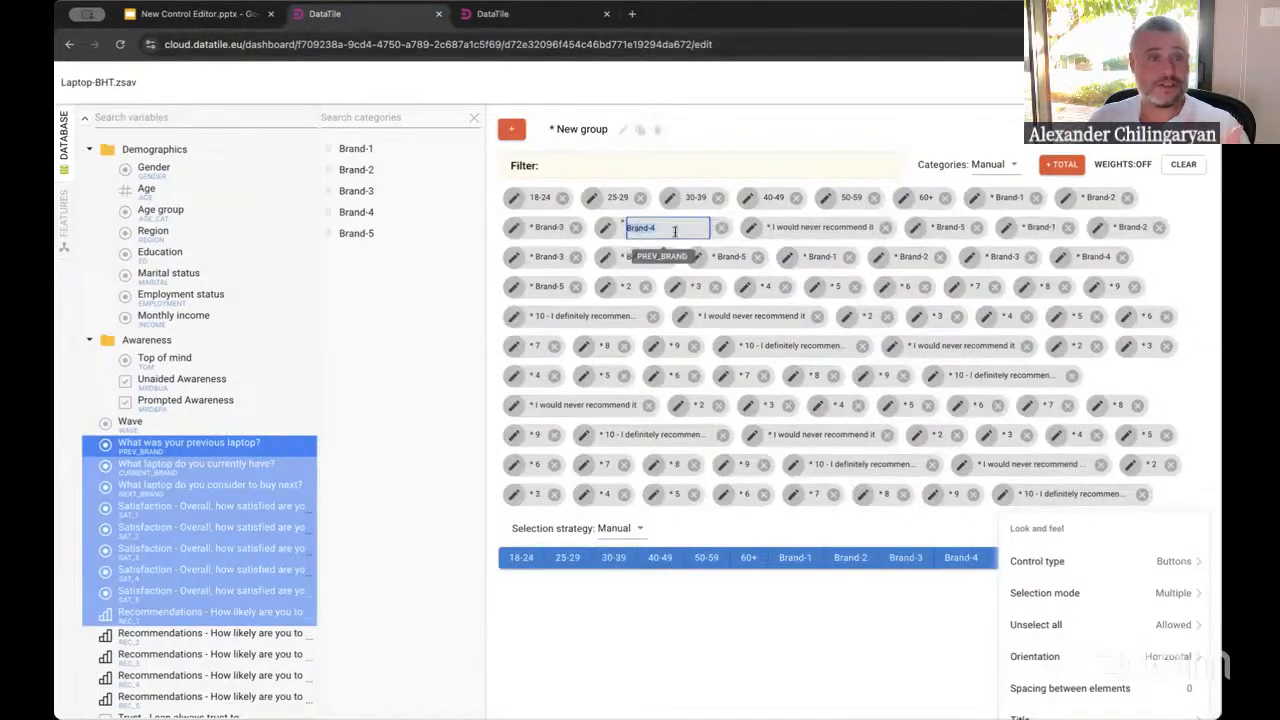
double_click(655, 259)
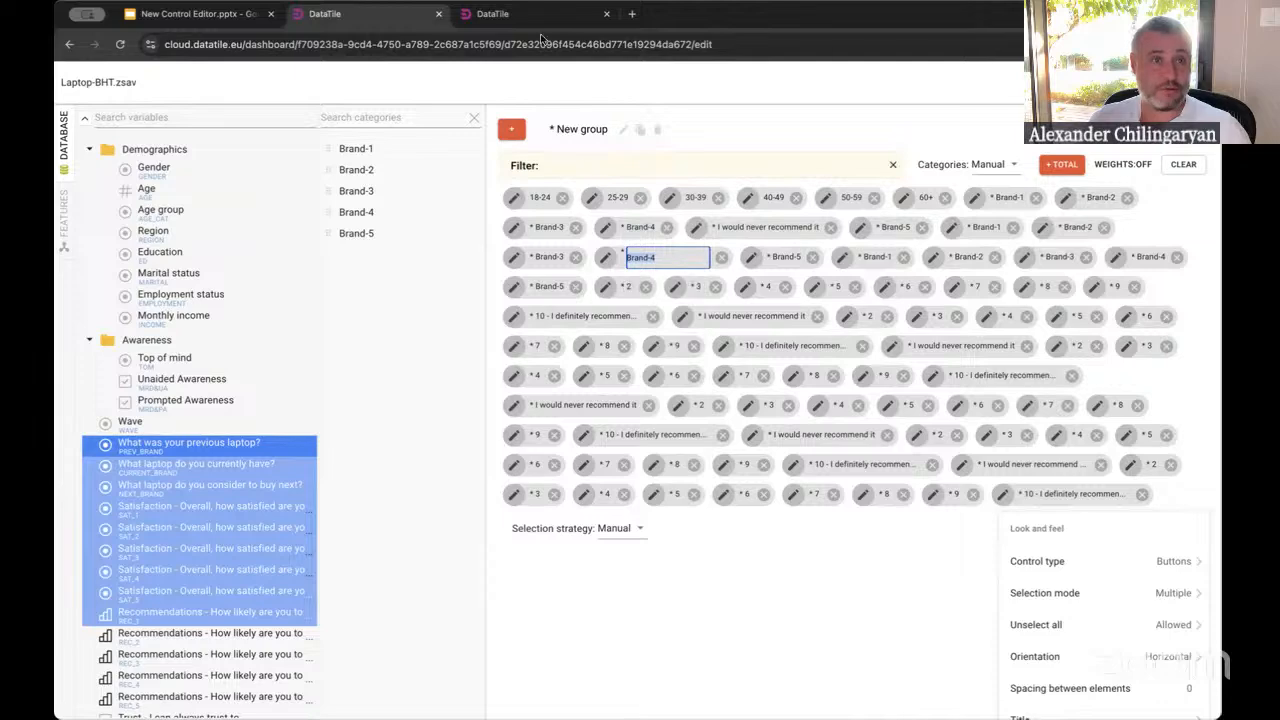
Back in the new editor, open the first group's 30-39 and 40-49 items for renaming
click(517, 8)
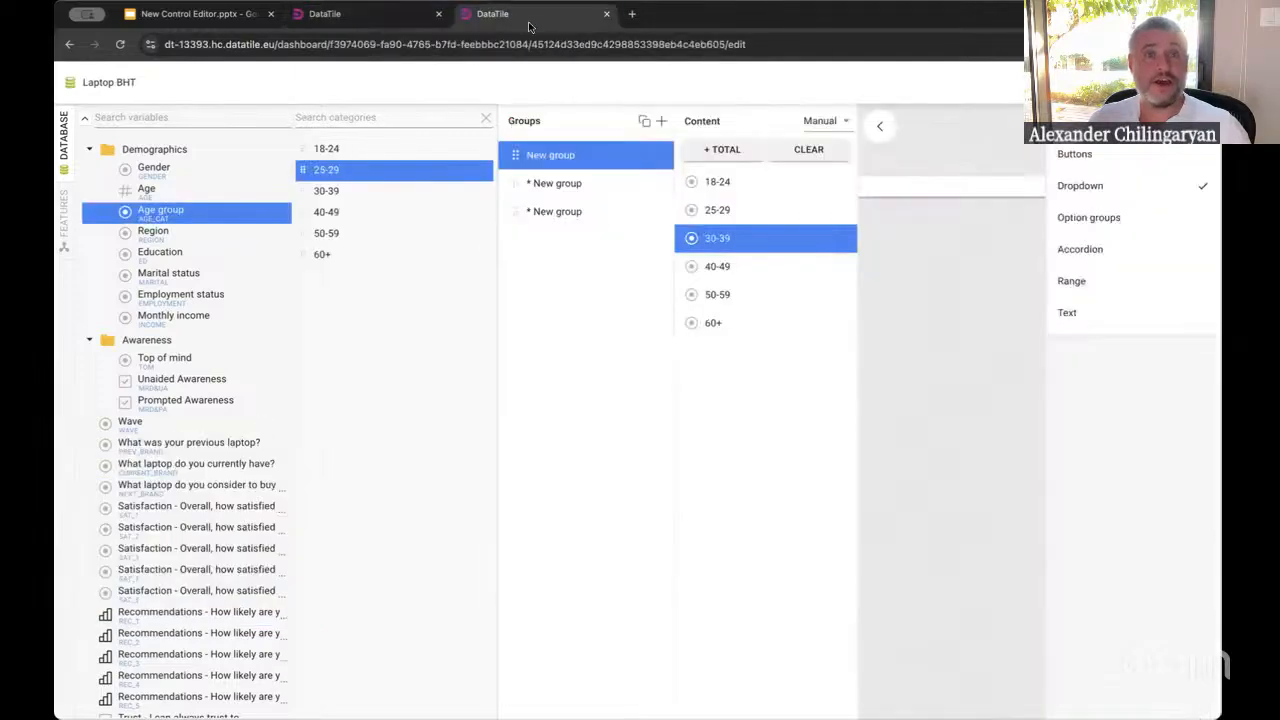
double_click(720, 239)
double_click(720, 268)
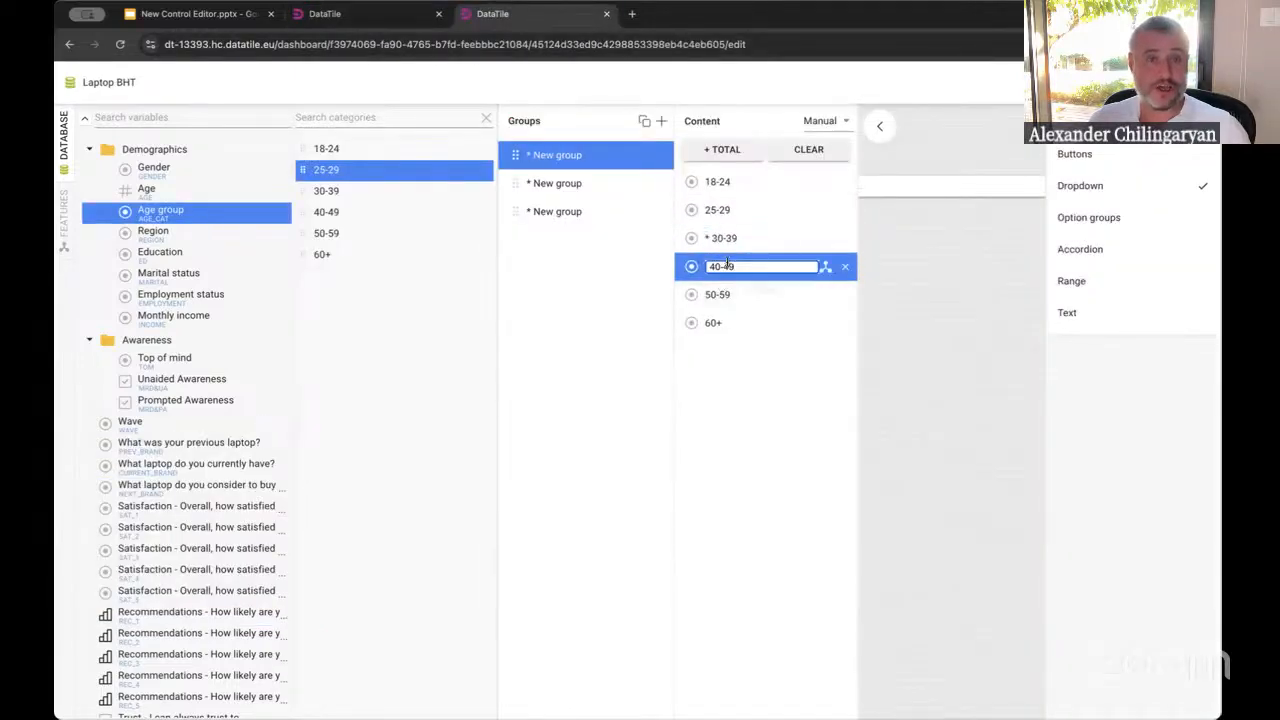
In the old editor, open the Brand-3 item's expression dialog and cancel it
click(360, 14)
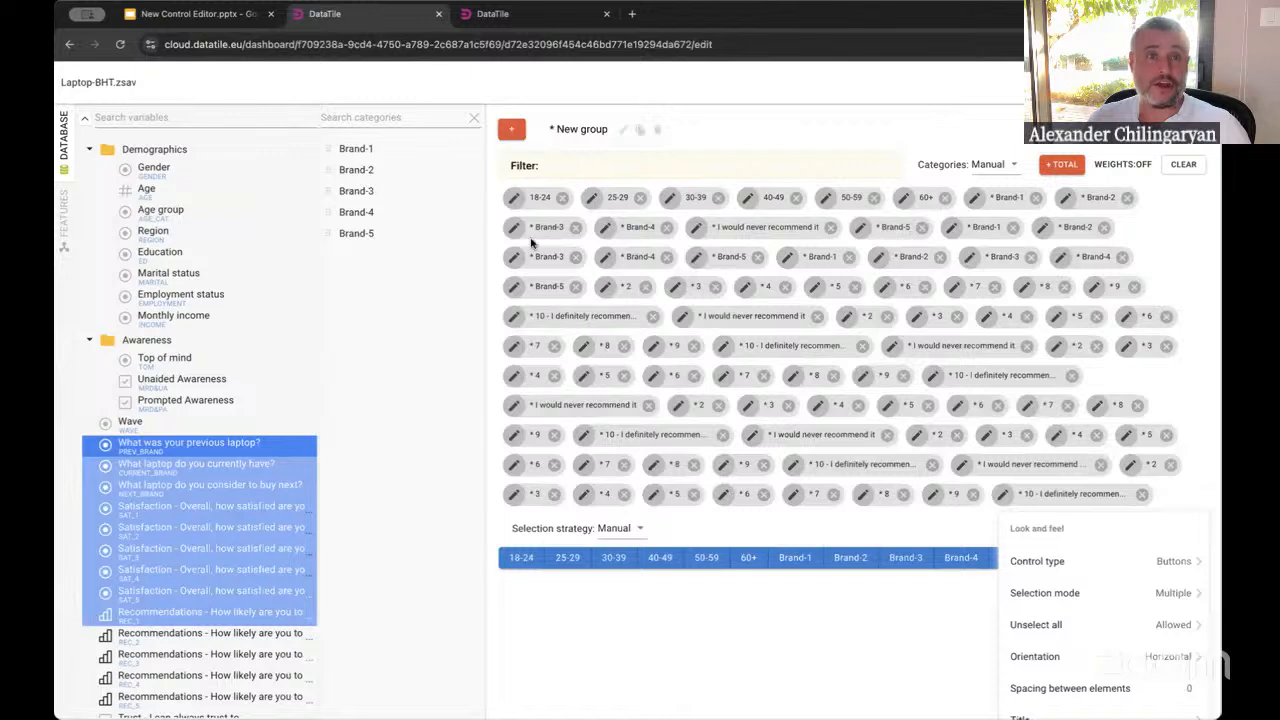
click(513, 257)
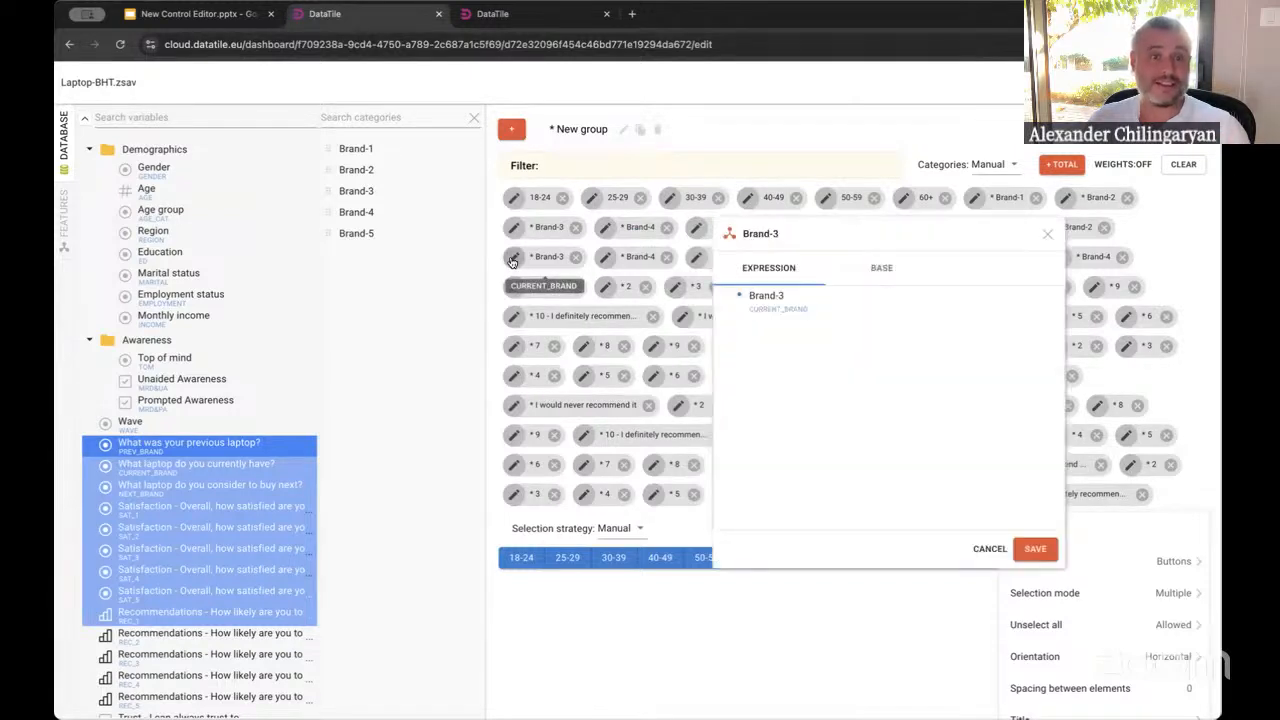
mouse_move(772, 299)
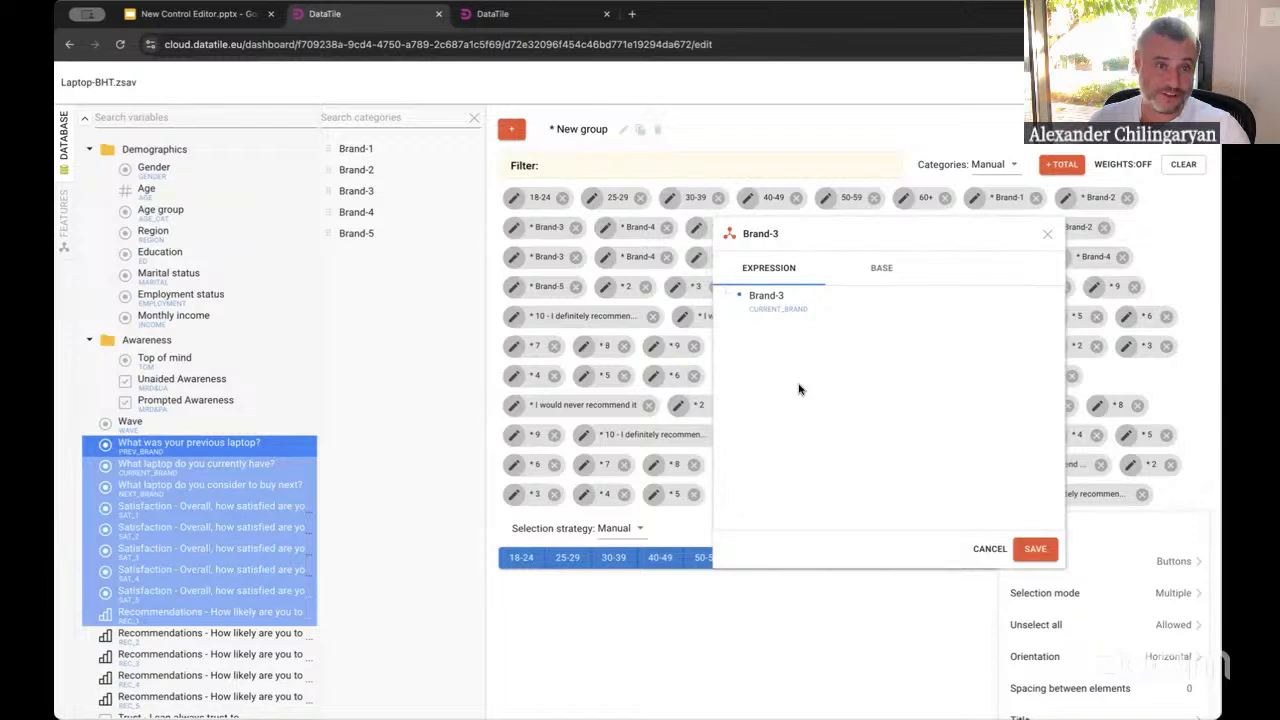
click(993, 552)
In the new editor, open the 30-39 item's expression dialog and cancel it
click(513, 17)
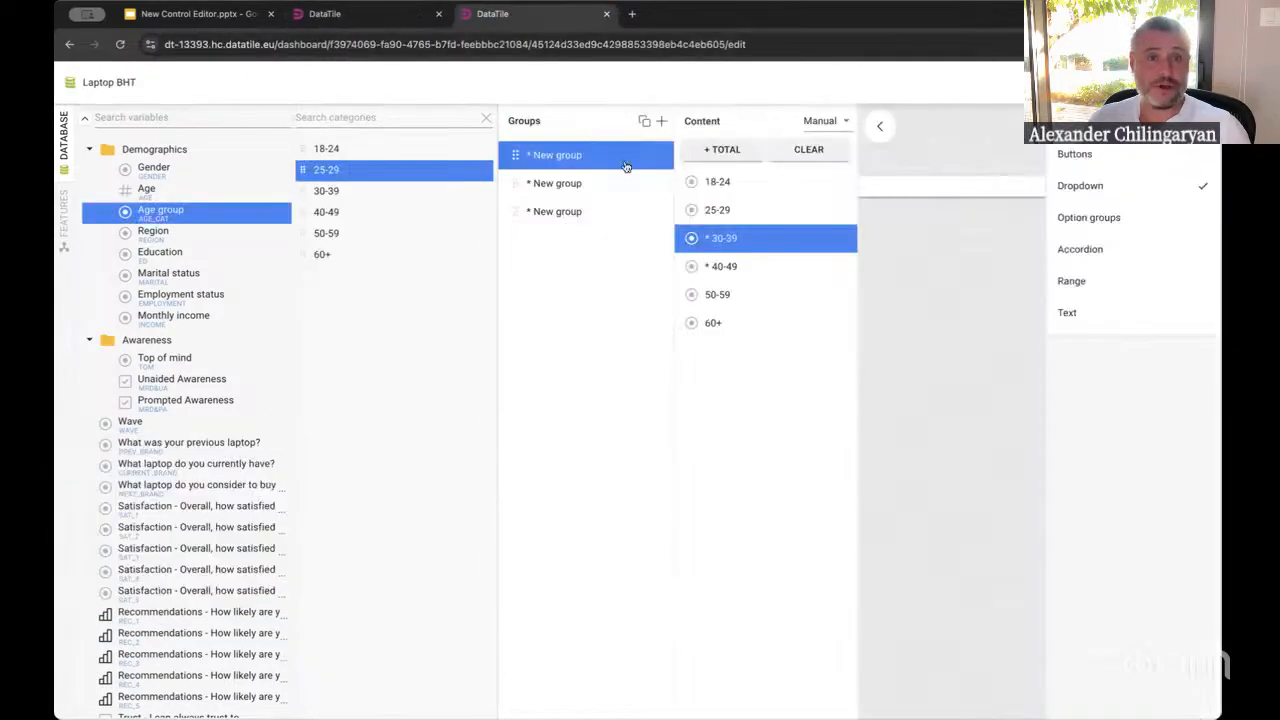
click(825, 240)
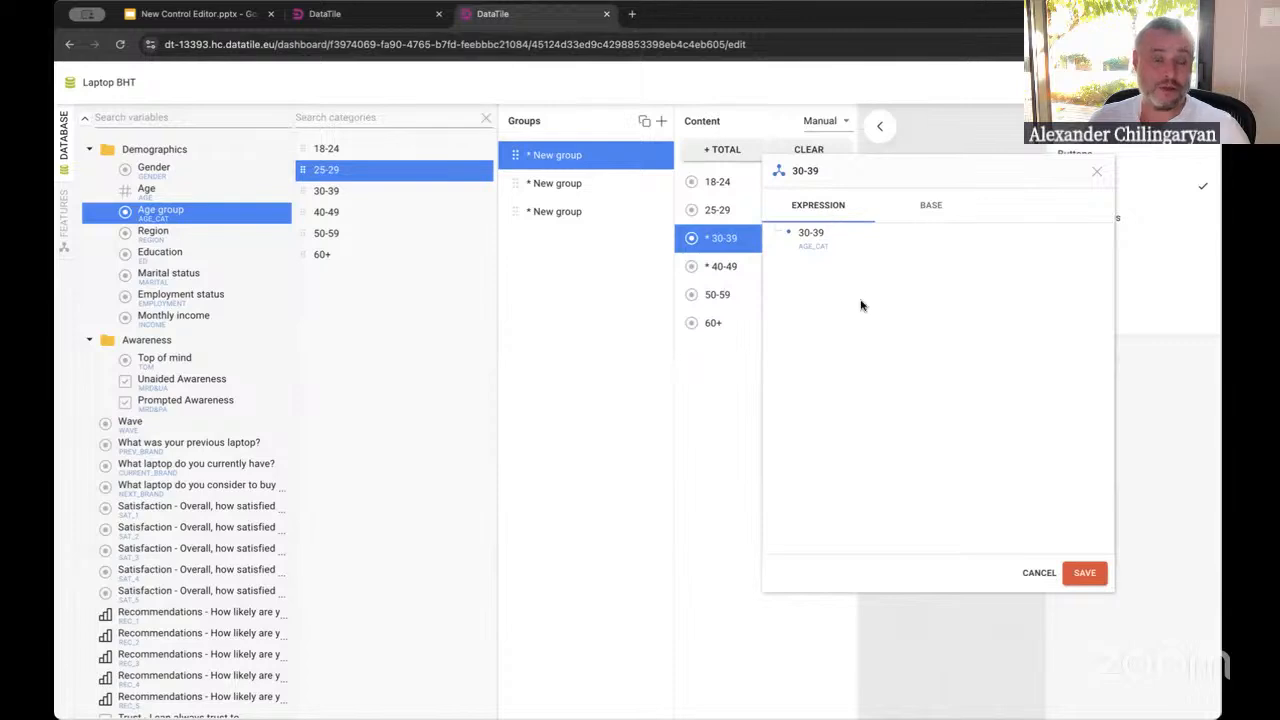
click(1039, 575)
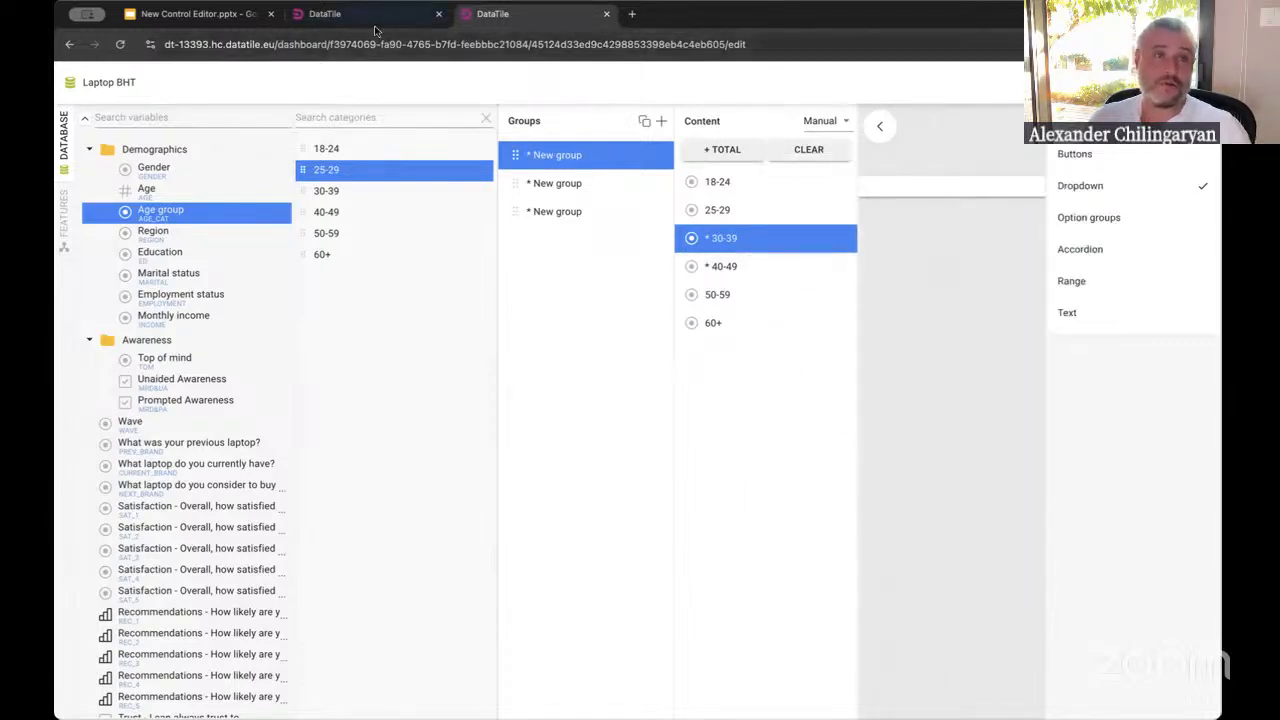
Select the 40-49 item in the first group and return to the control's settings list
key(ctrl+shift+Tab)
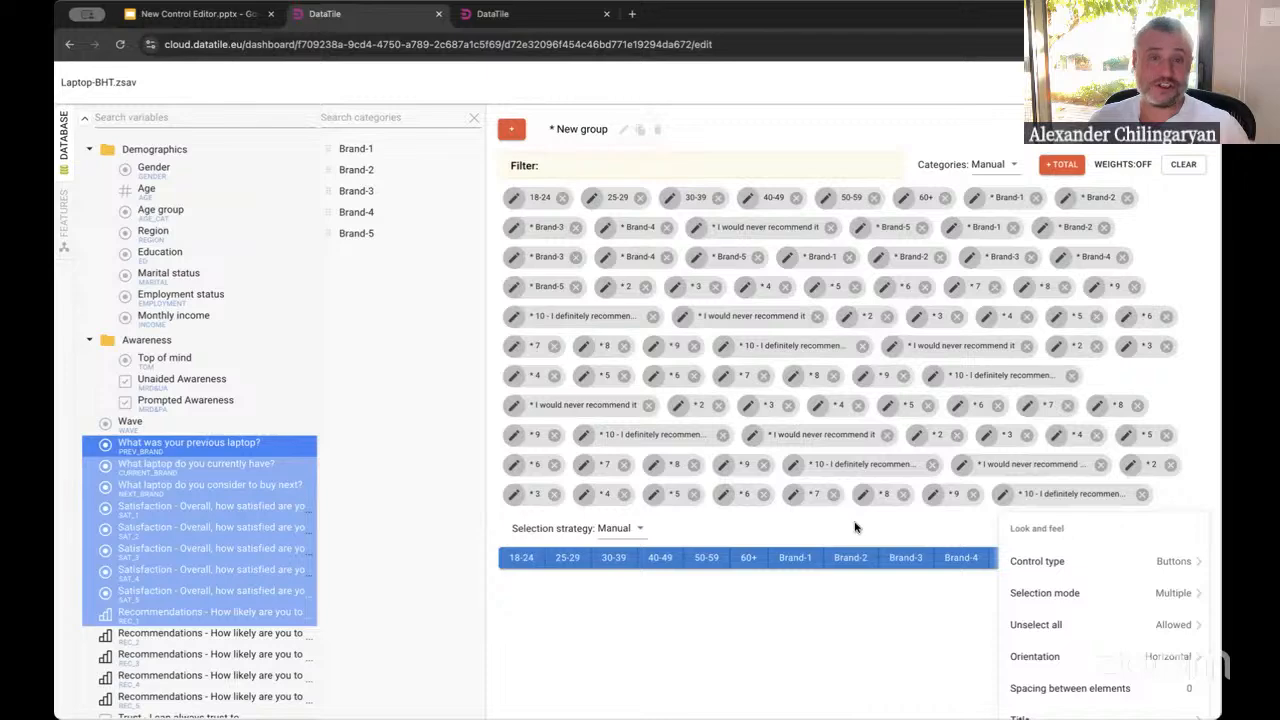
click(531, 16)
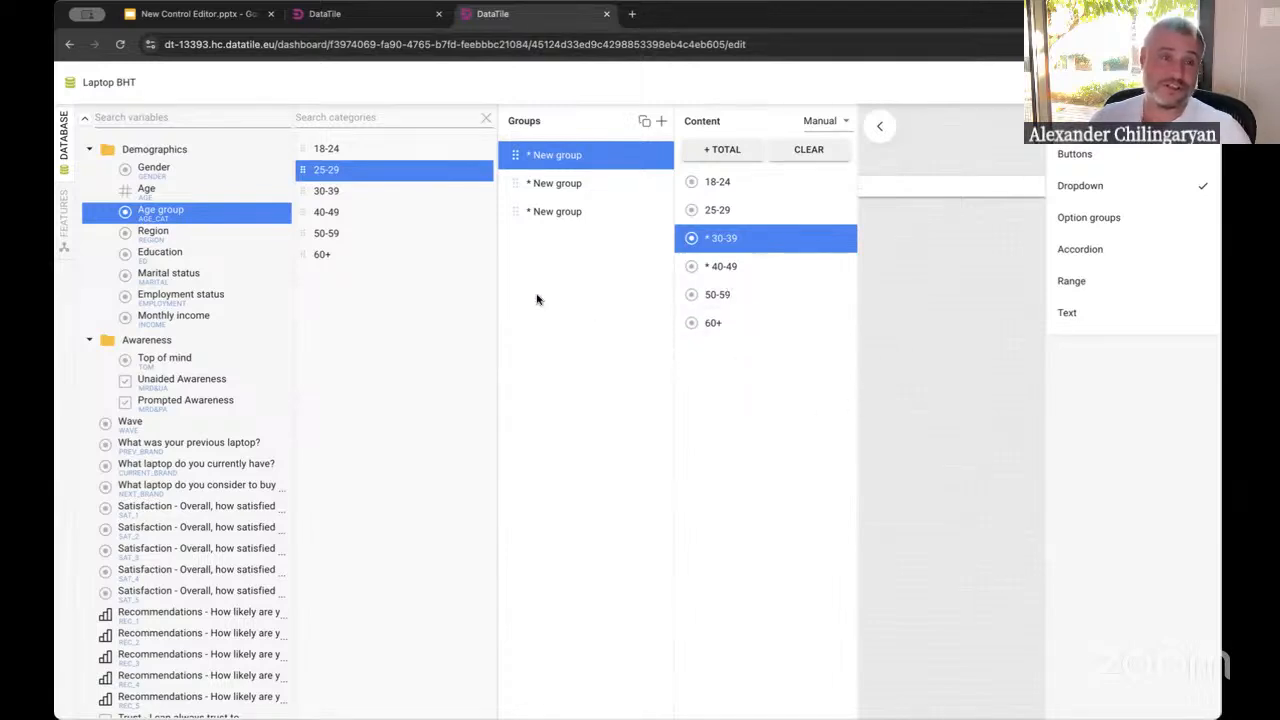
click(726, 267)
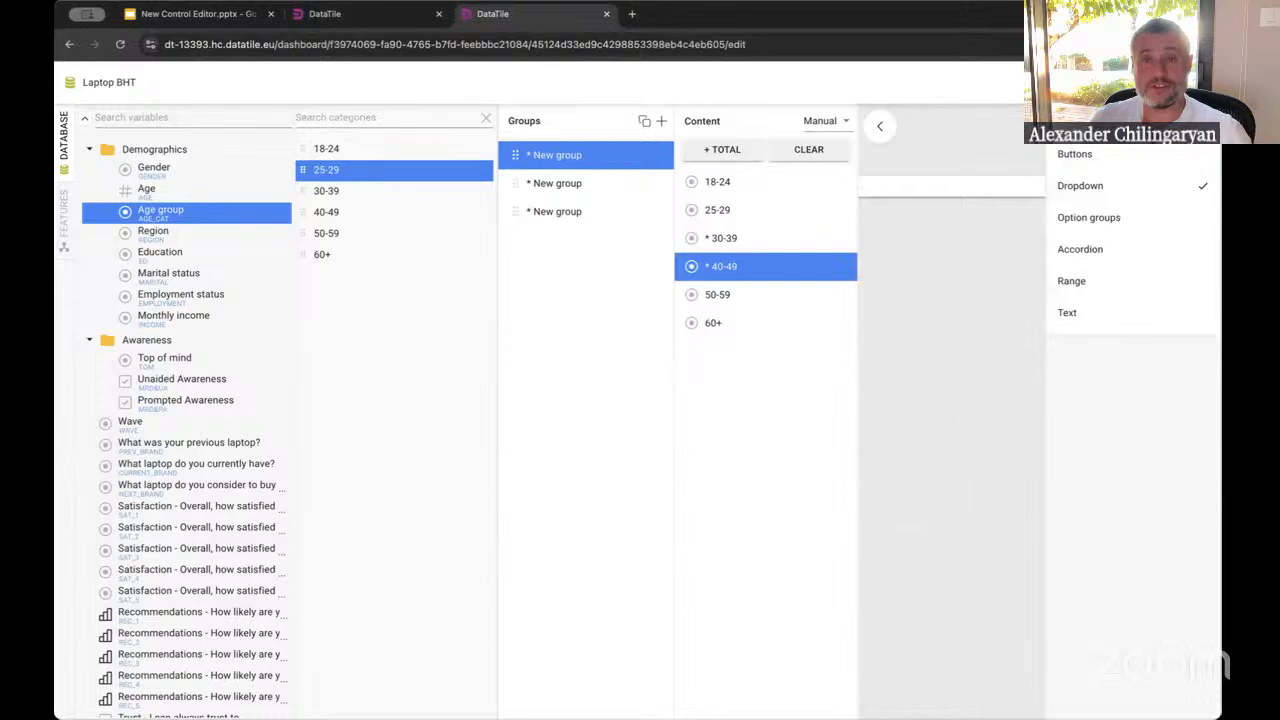
click(1064, 122)
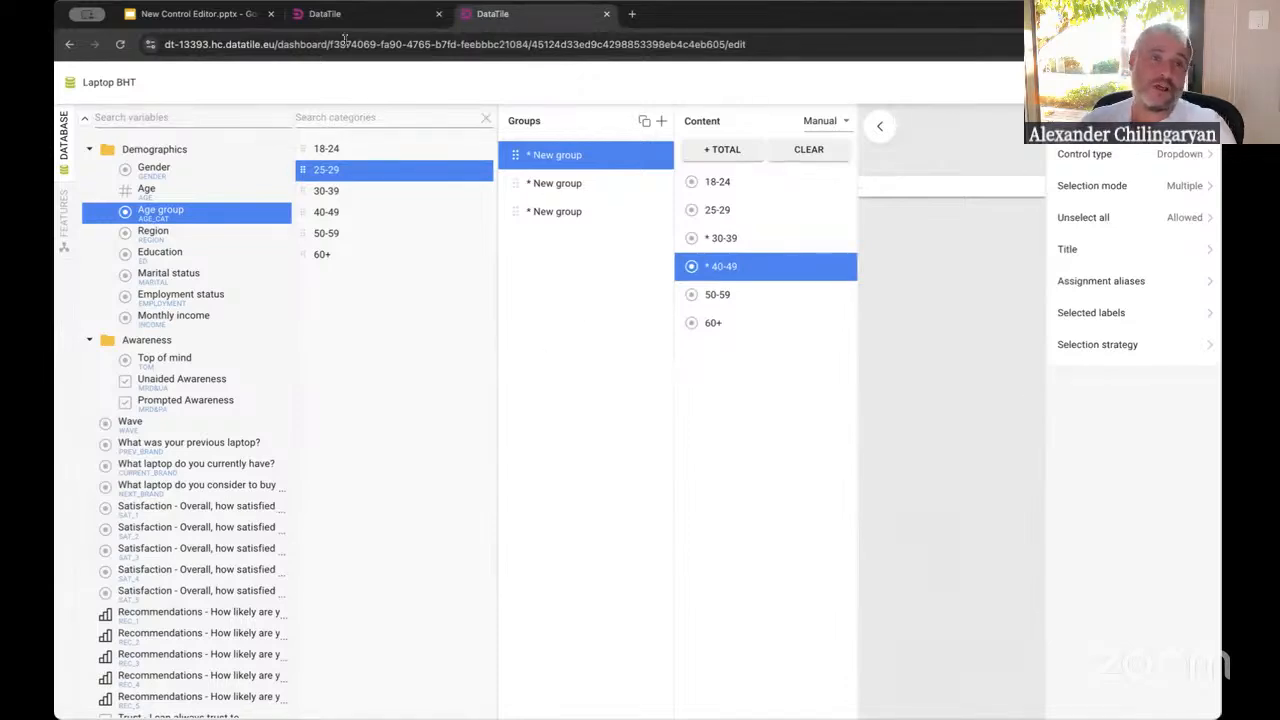
In the old editor, drop the selected survey variables into the groups area to create a group per variable
key(ctrl+shift+Tab)
scroll(960, 654, down, 2)
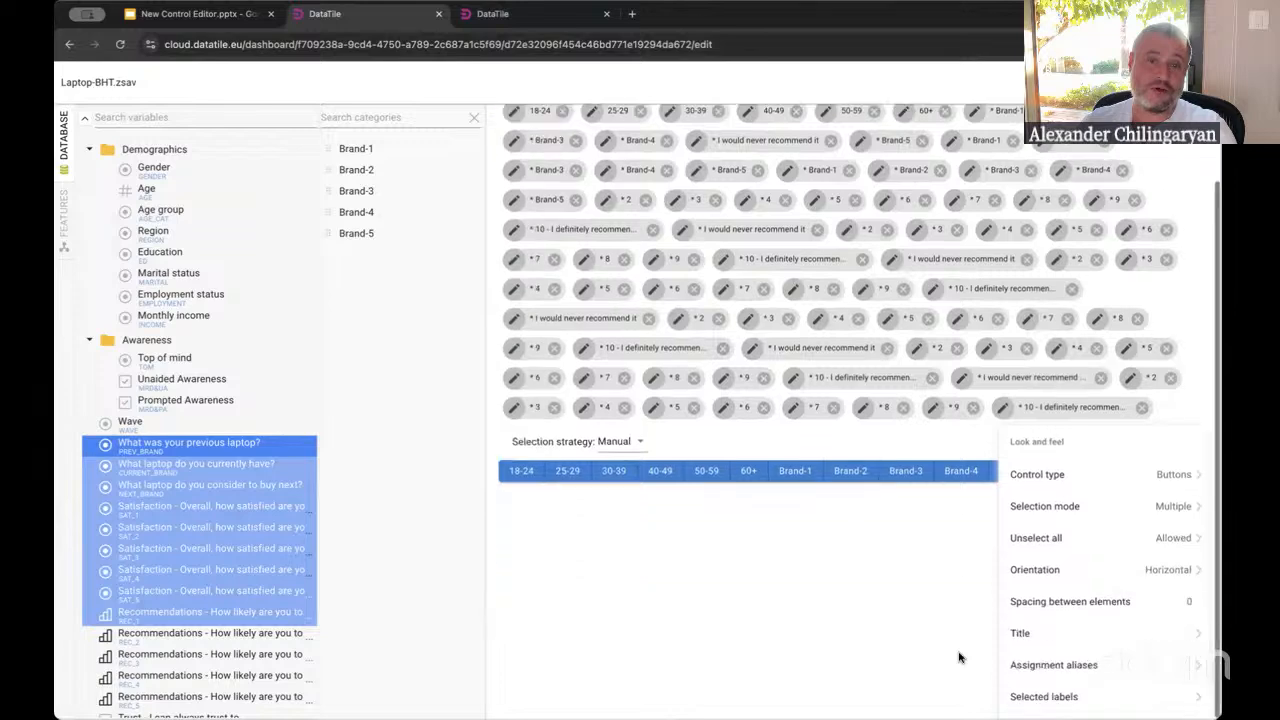
key(ctrl+Tab)
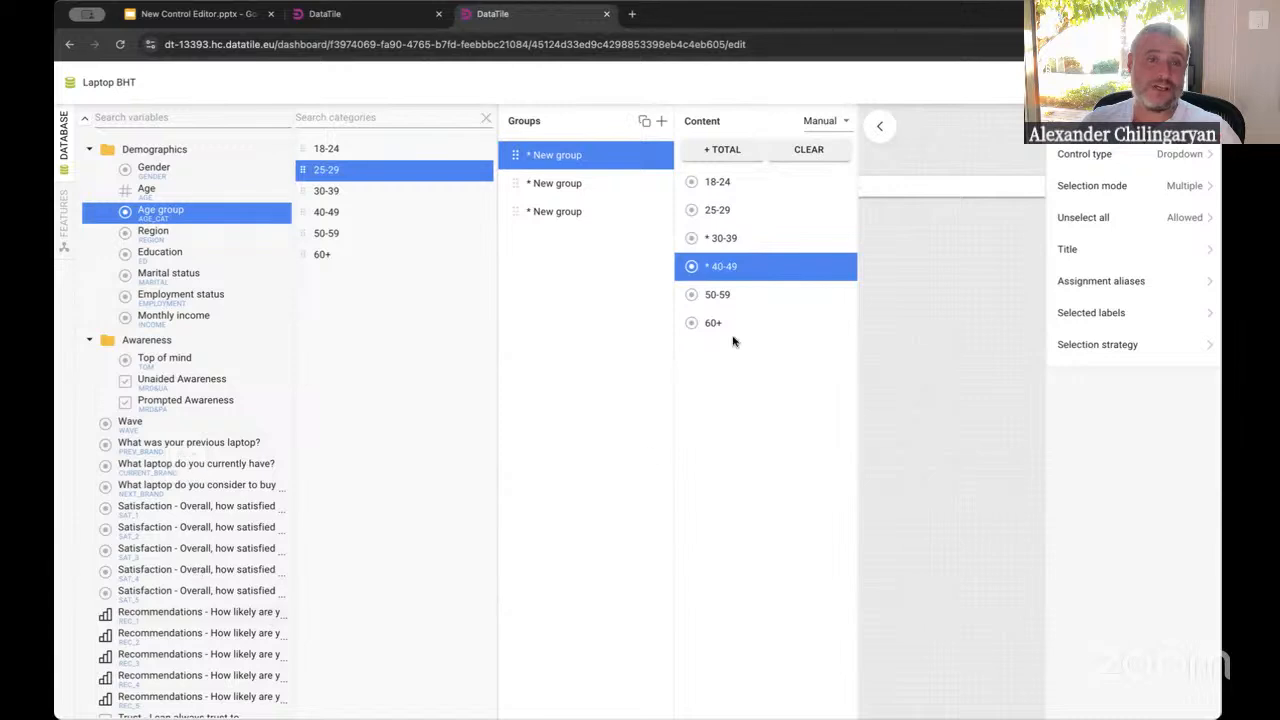
key(ctrl+shift+Tab)
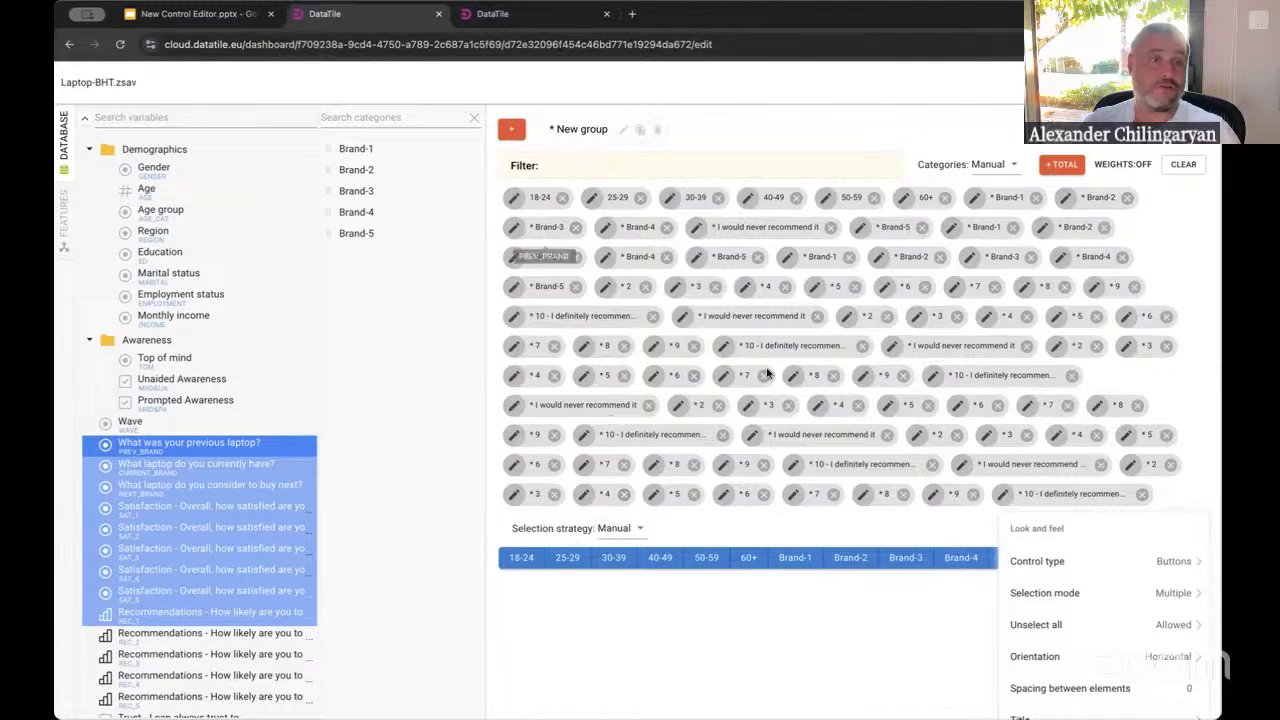
drag(190, 445, 731, 128)
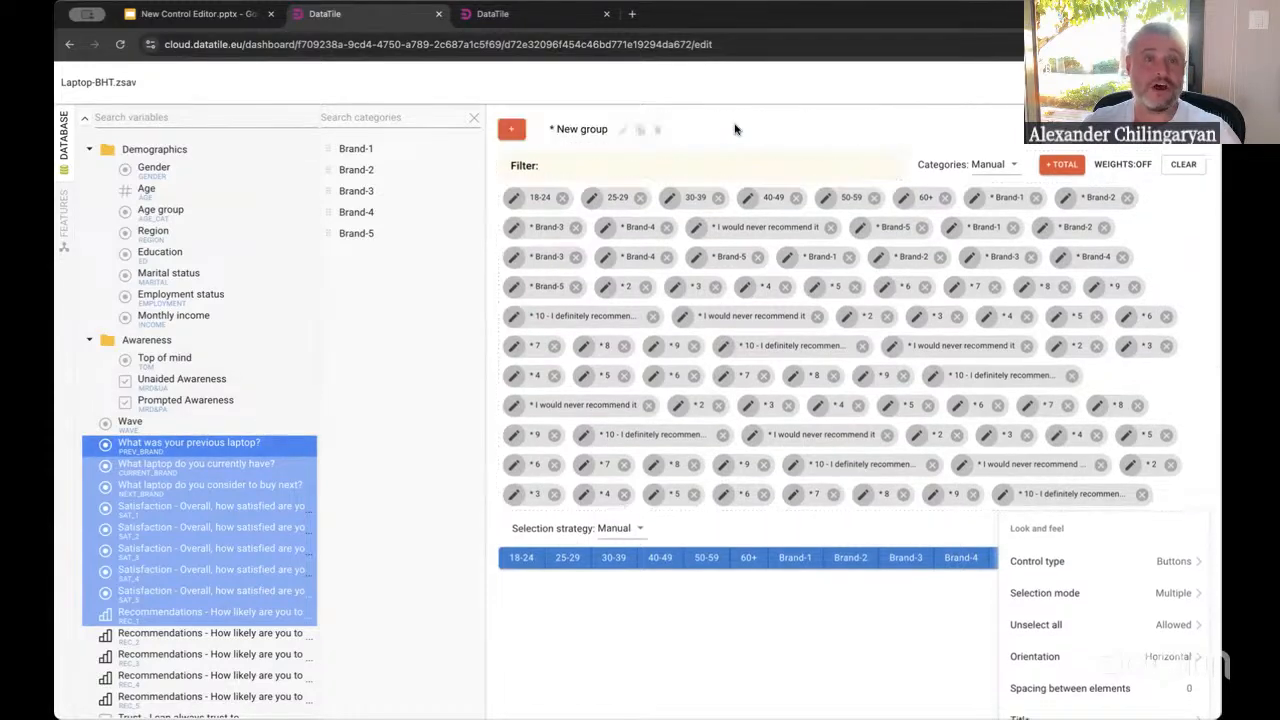
click(775, 143)
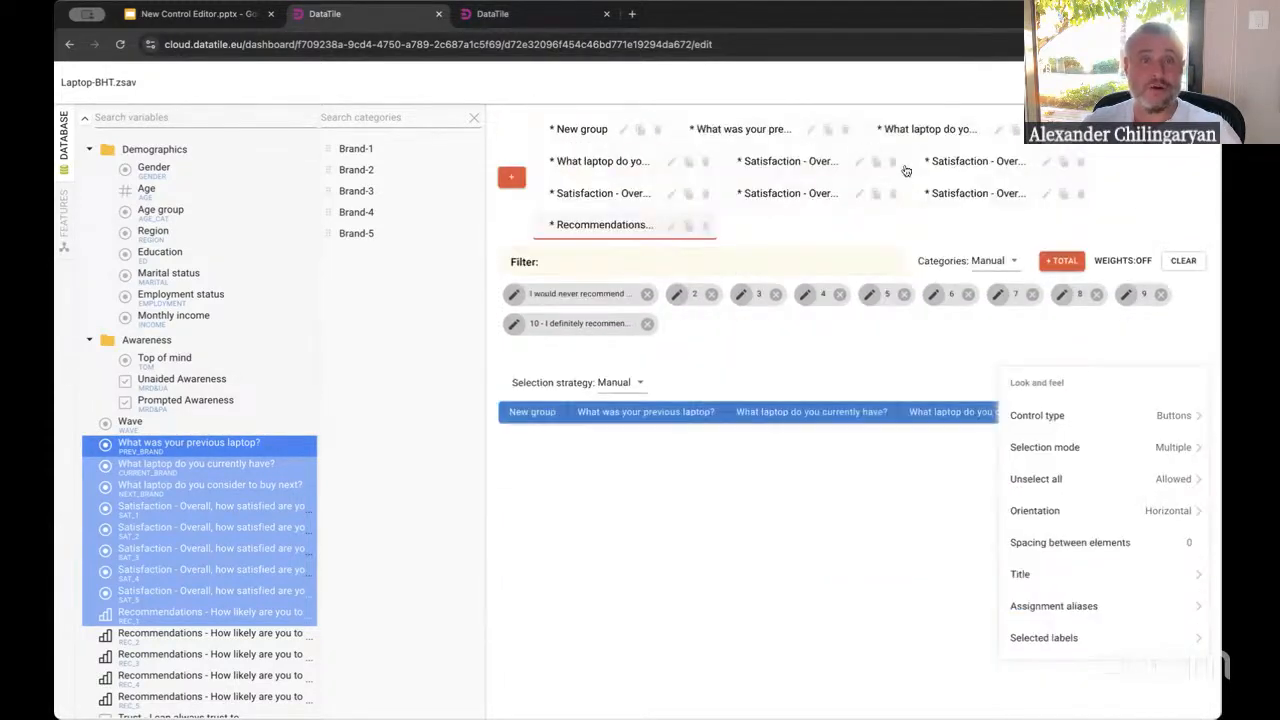
click(598, 128)
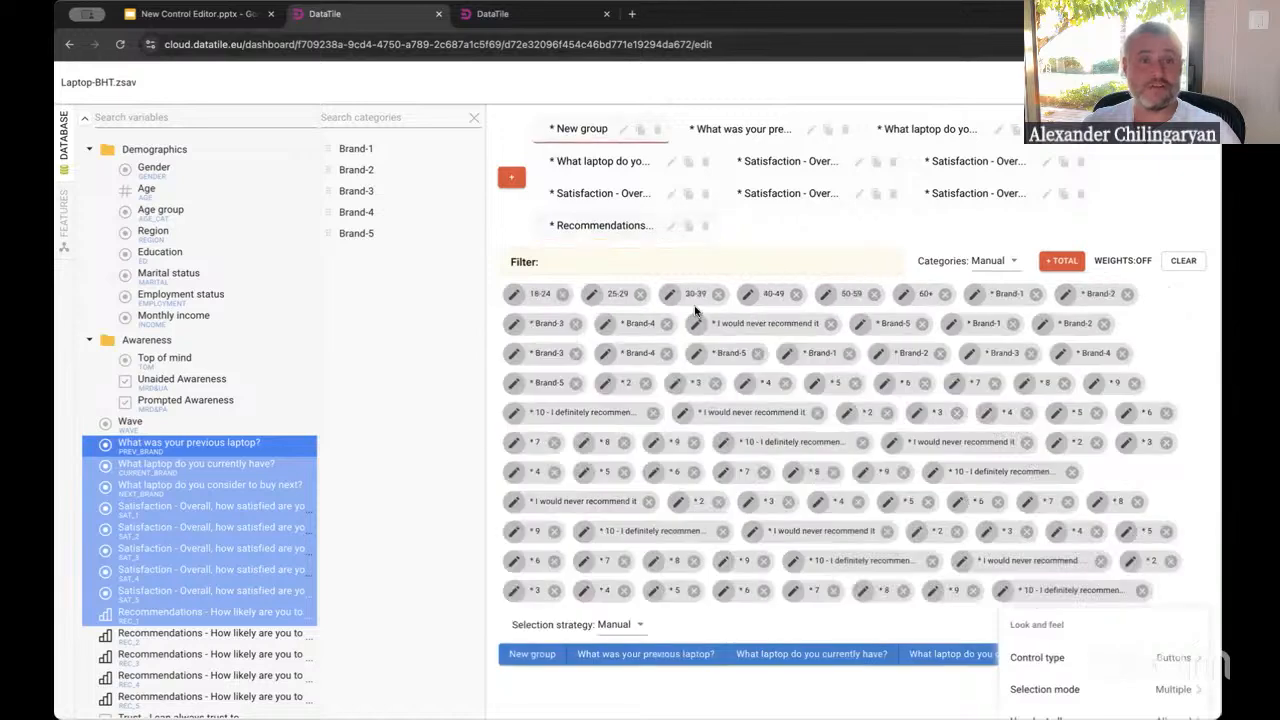
Select the variables from What was your previous laptop? to the second Recommendations and drop them as groups using Create group per variable (manual)
click(520, 15)
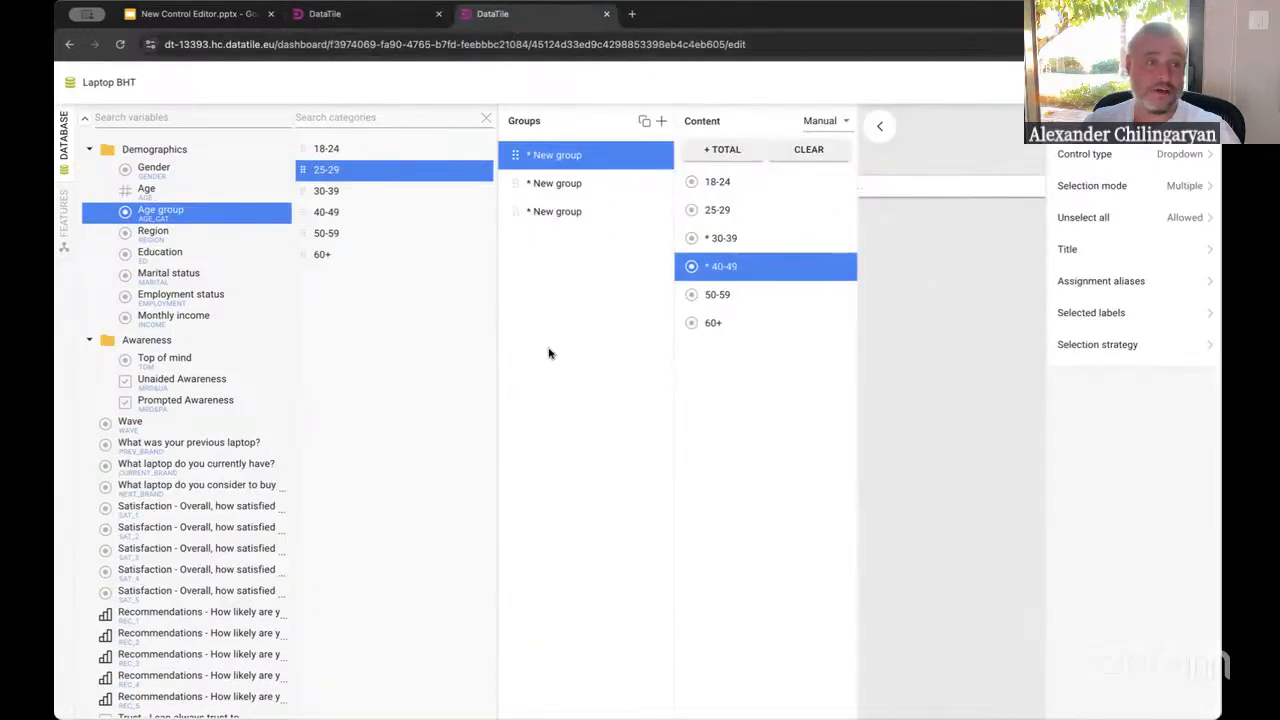
click(176, 448)
shift+click(200, 642)
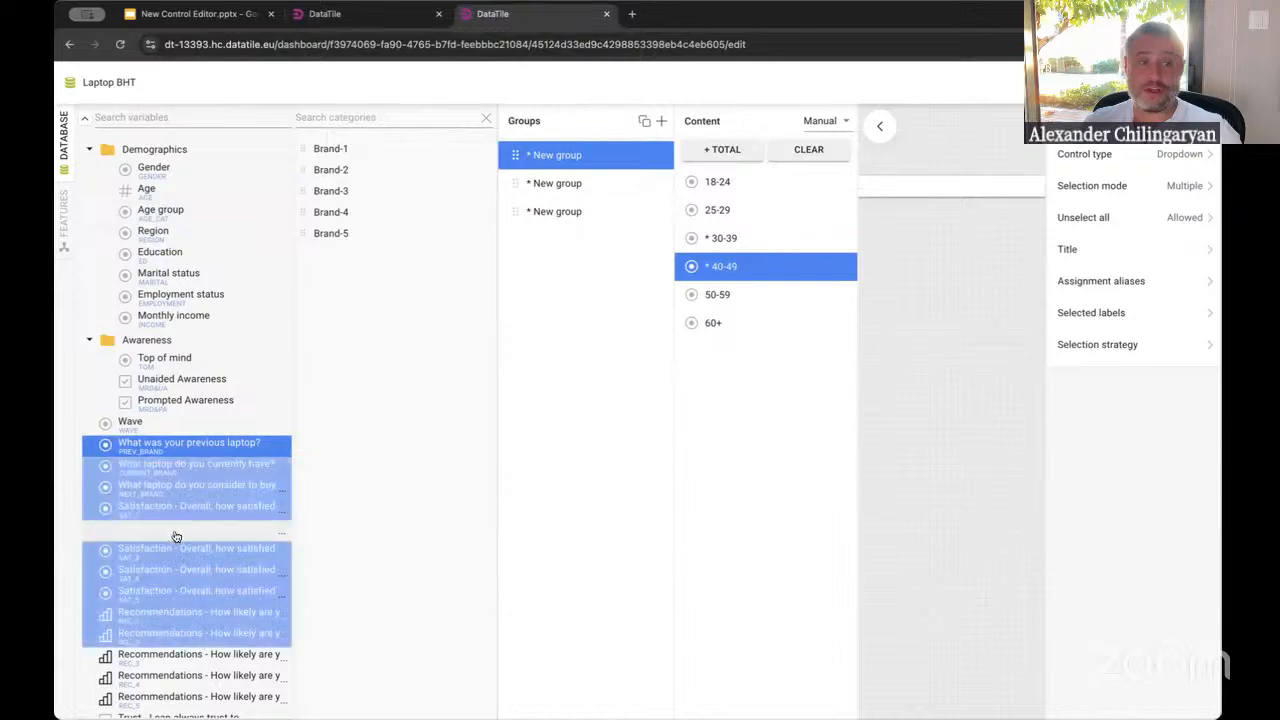
drag(171, 534, 563, 334)
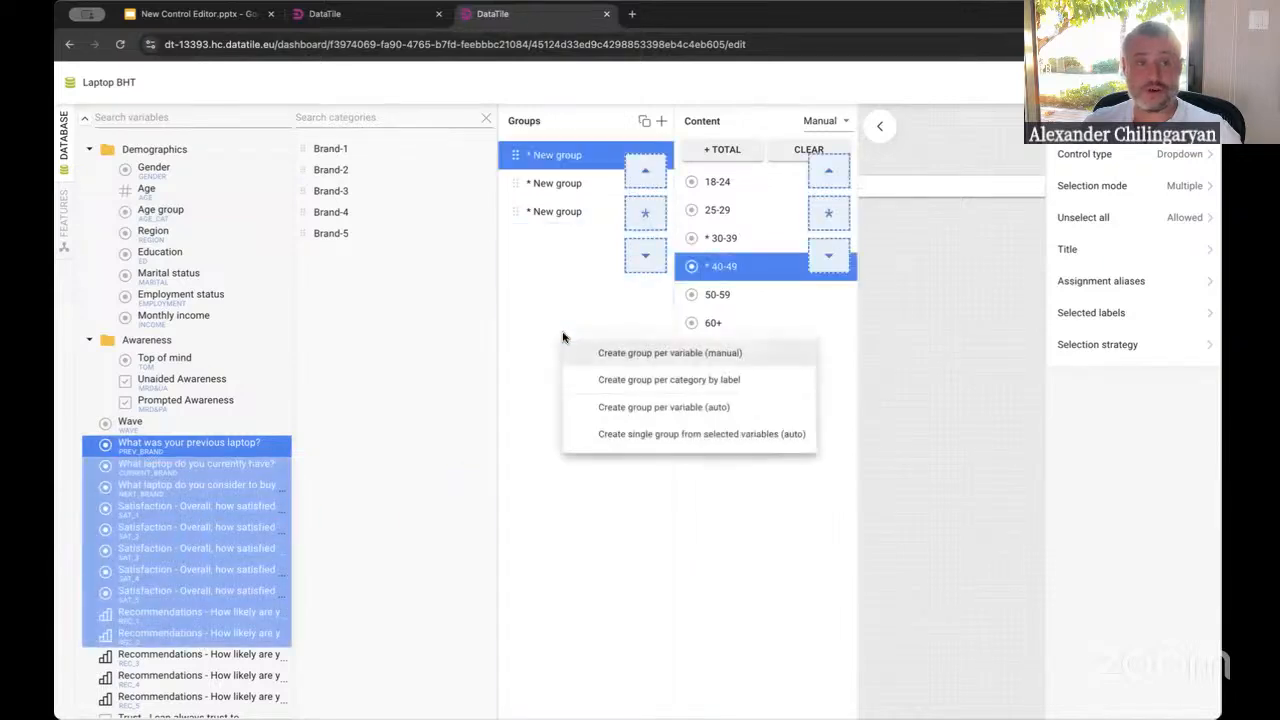
click(636, 354)
Browse the newly created groups and return to the first New group
click(592, 268)
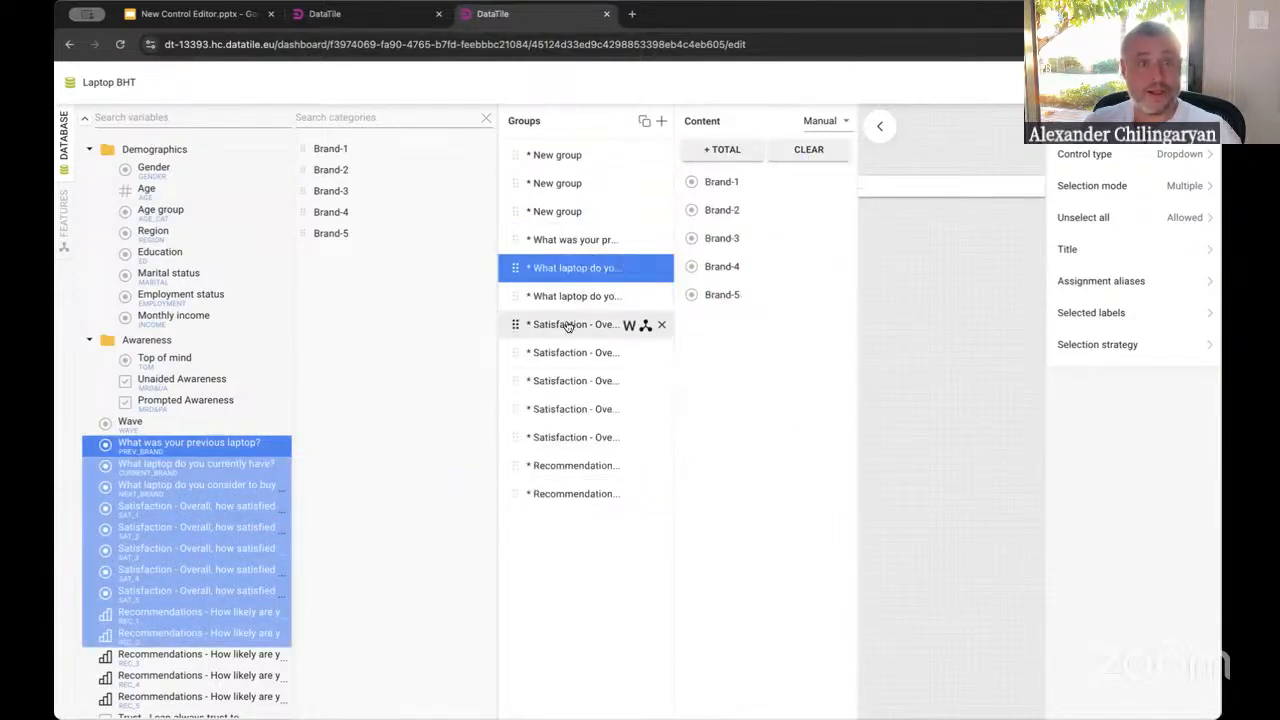
click(563, 296)
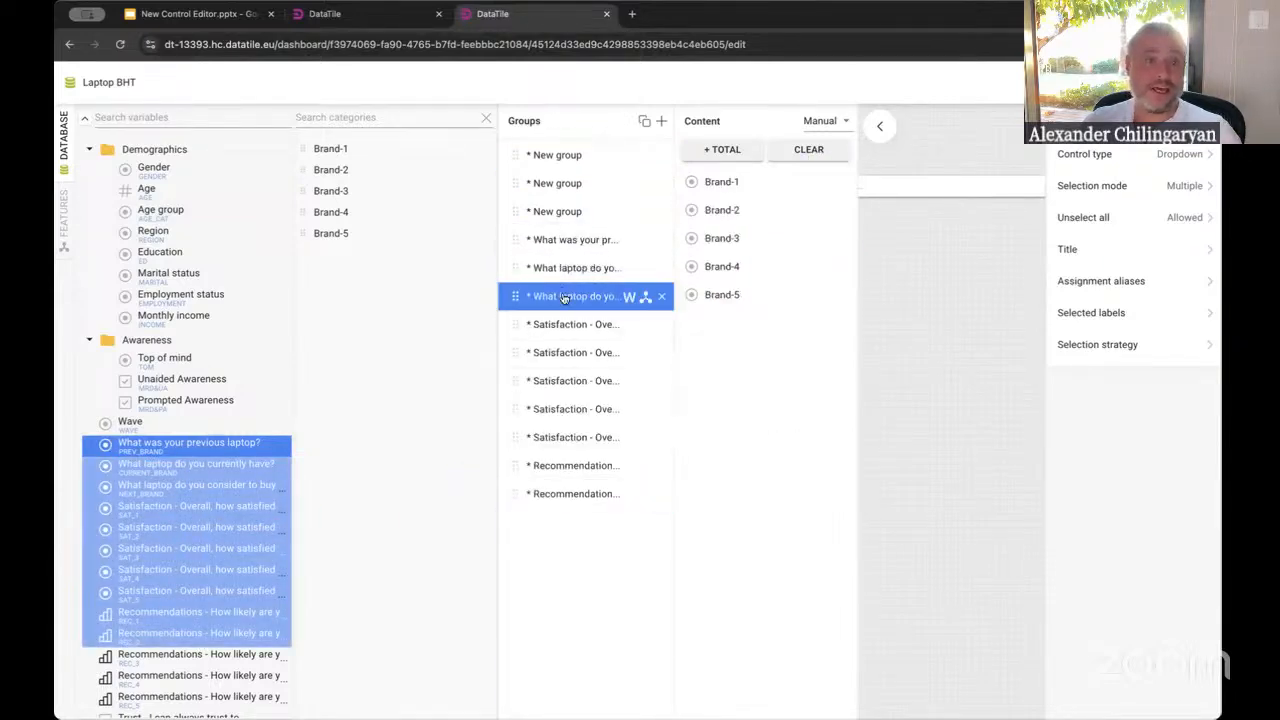
click(566, 183)
click(563, 155)
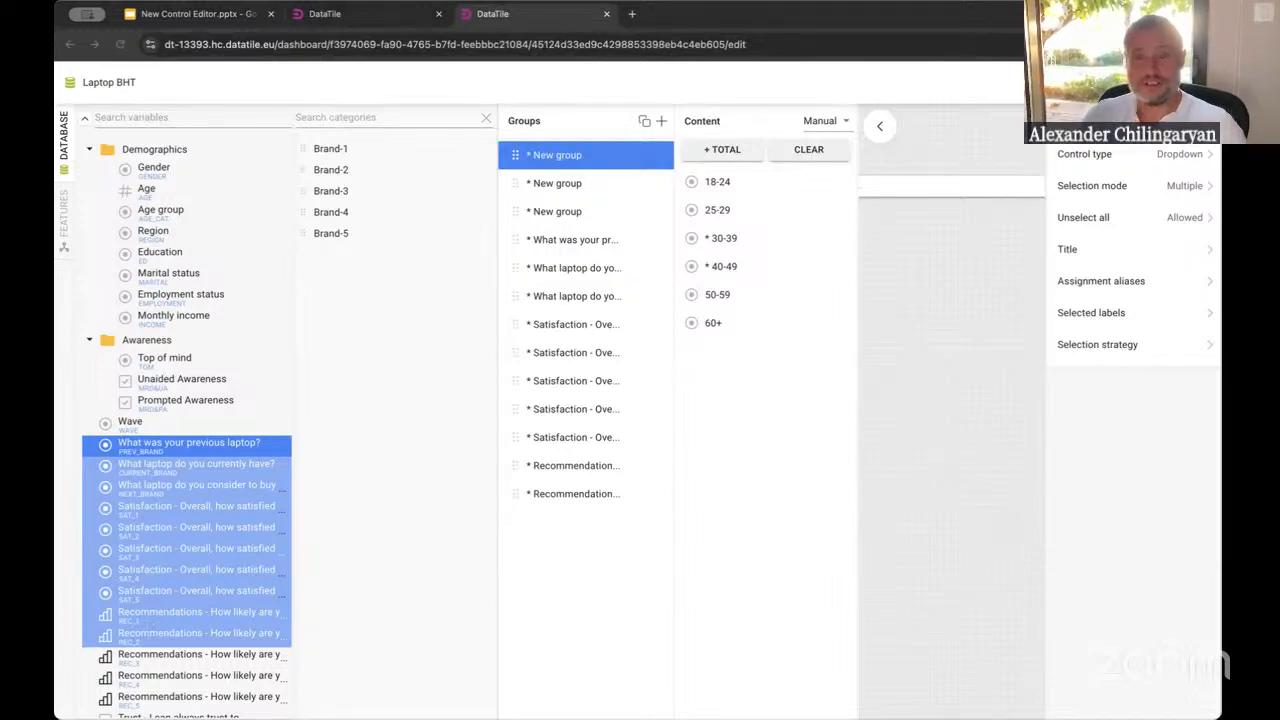
click(917, 505)
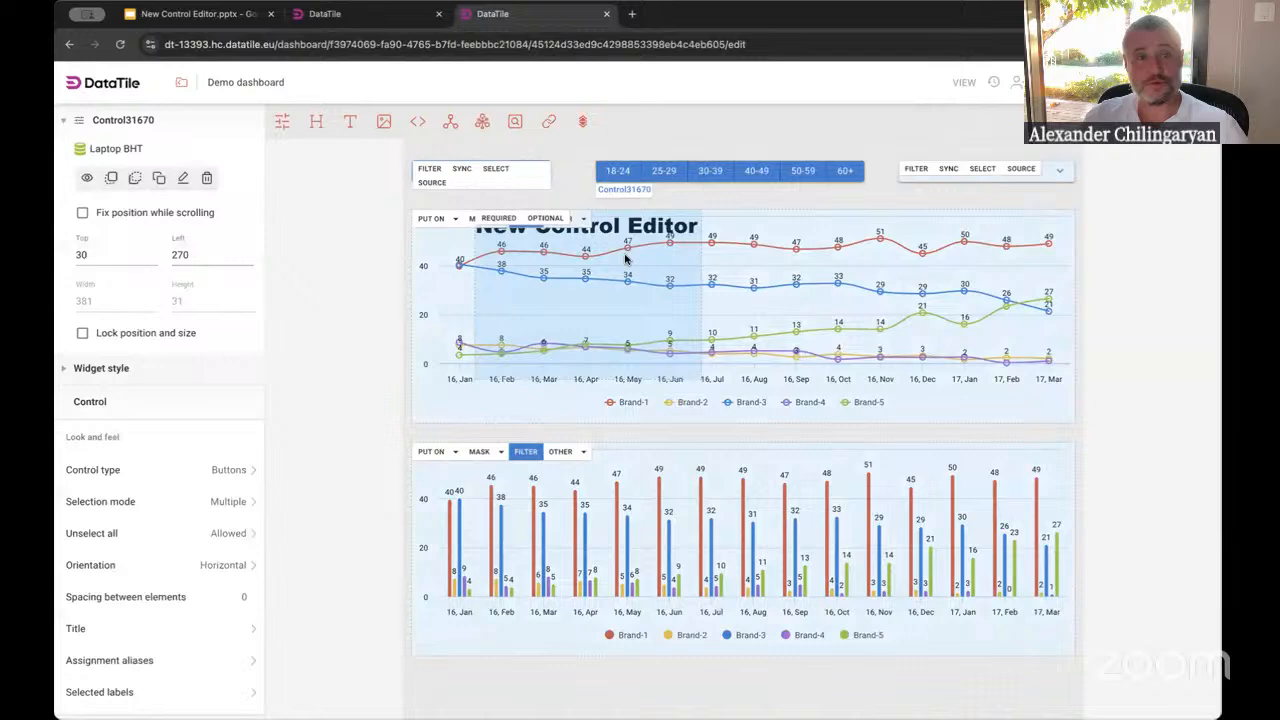
Close the editor and delete the New Control Editor text box from the dashboard
click(625, 259)
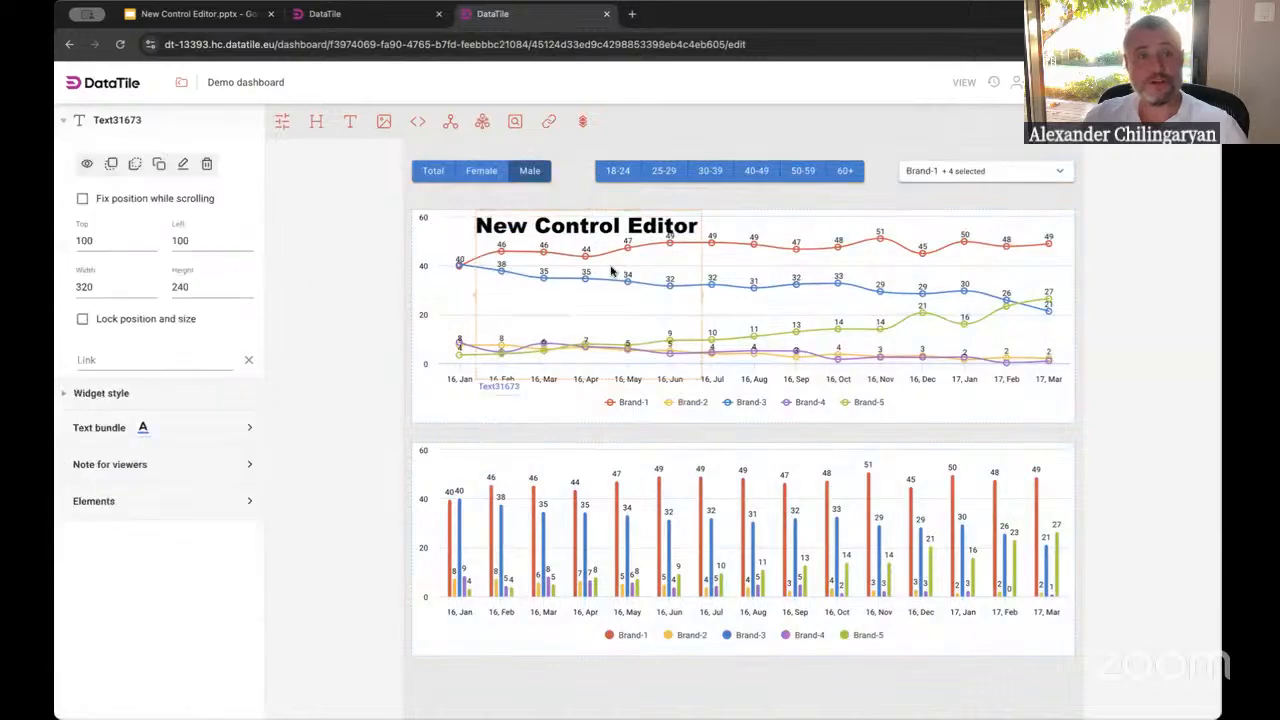
key(Delete)
key(Return)
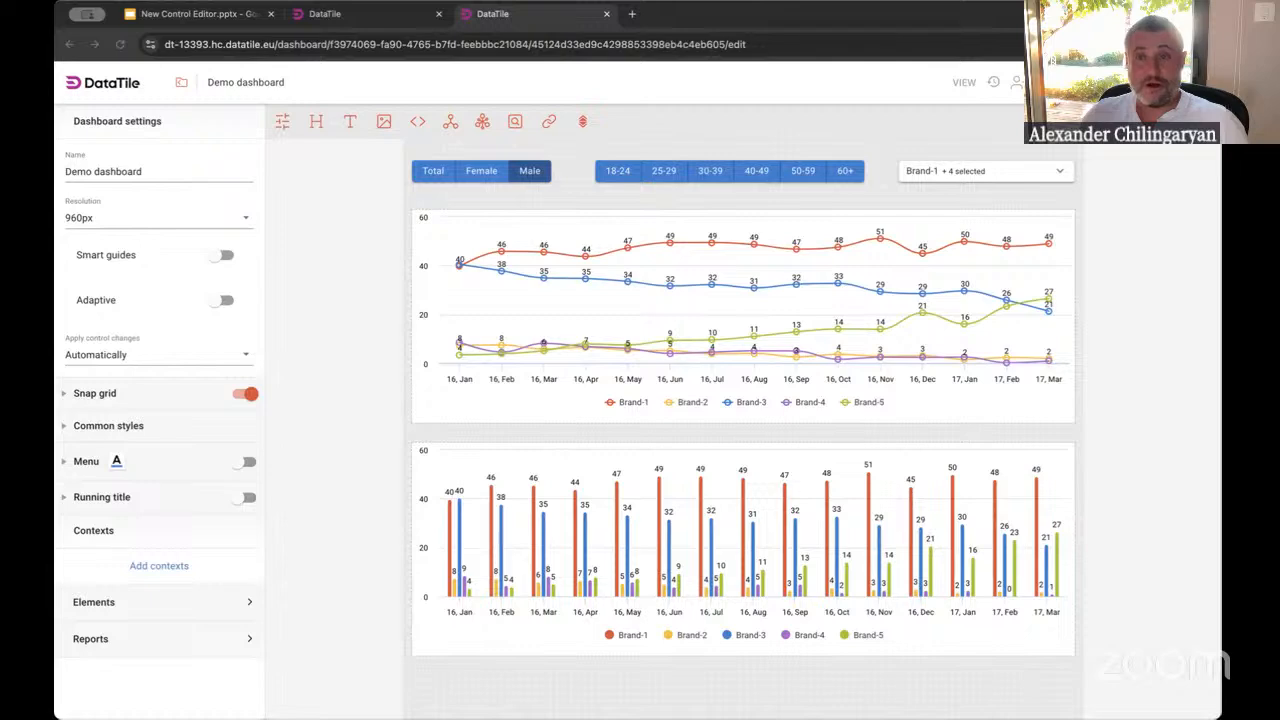
Review the Control types section of the DataTile recommendation page, trying the Option groups example dropdowns
click(685, 45)
scroll(534, 283, down, 15)
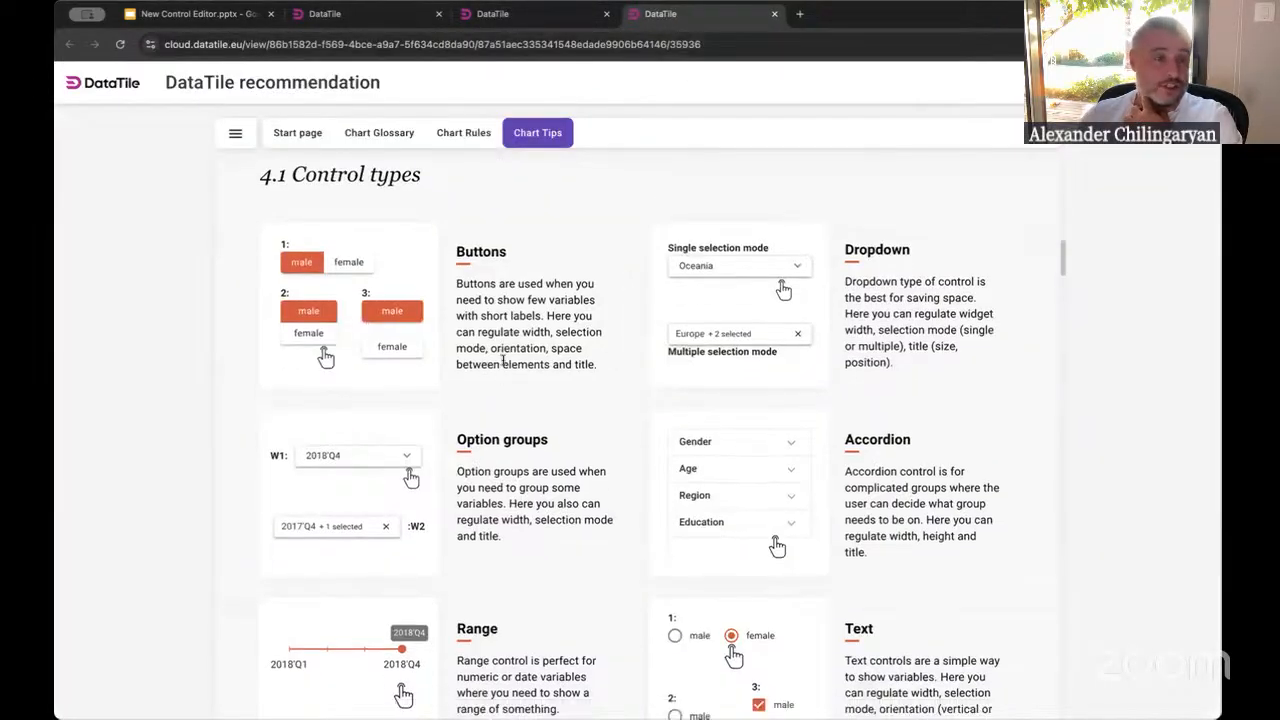
scroll(503, 362, down, 2)
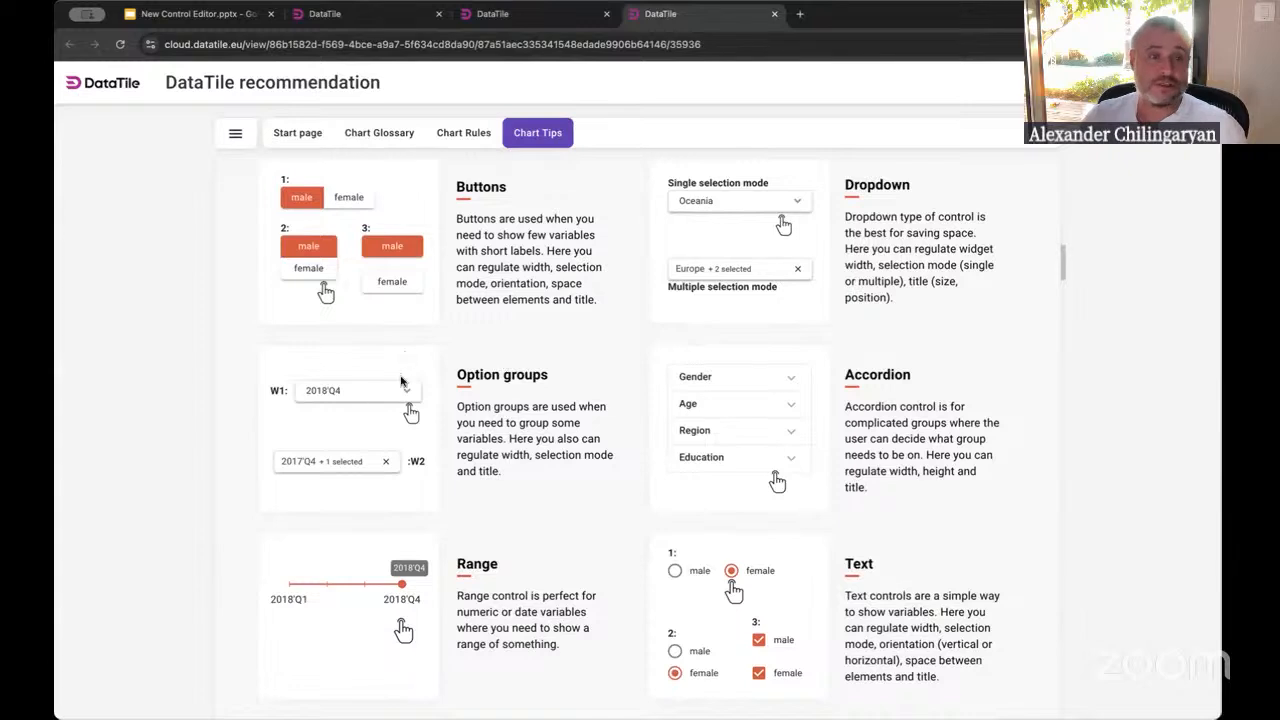
click(363, 398)
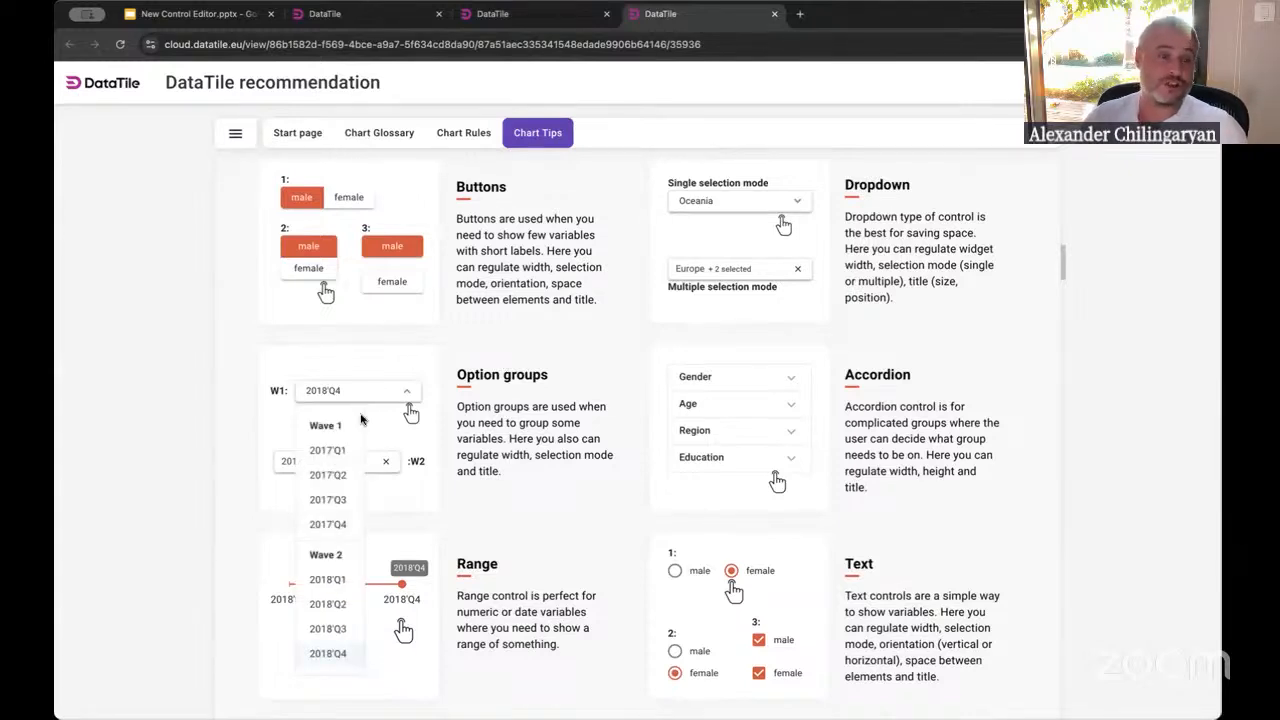
click(384, 467)
scroll(321, 467, up, 2)
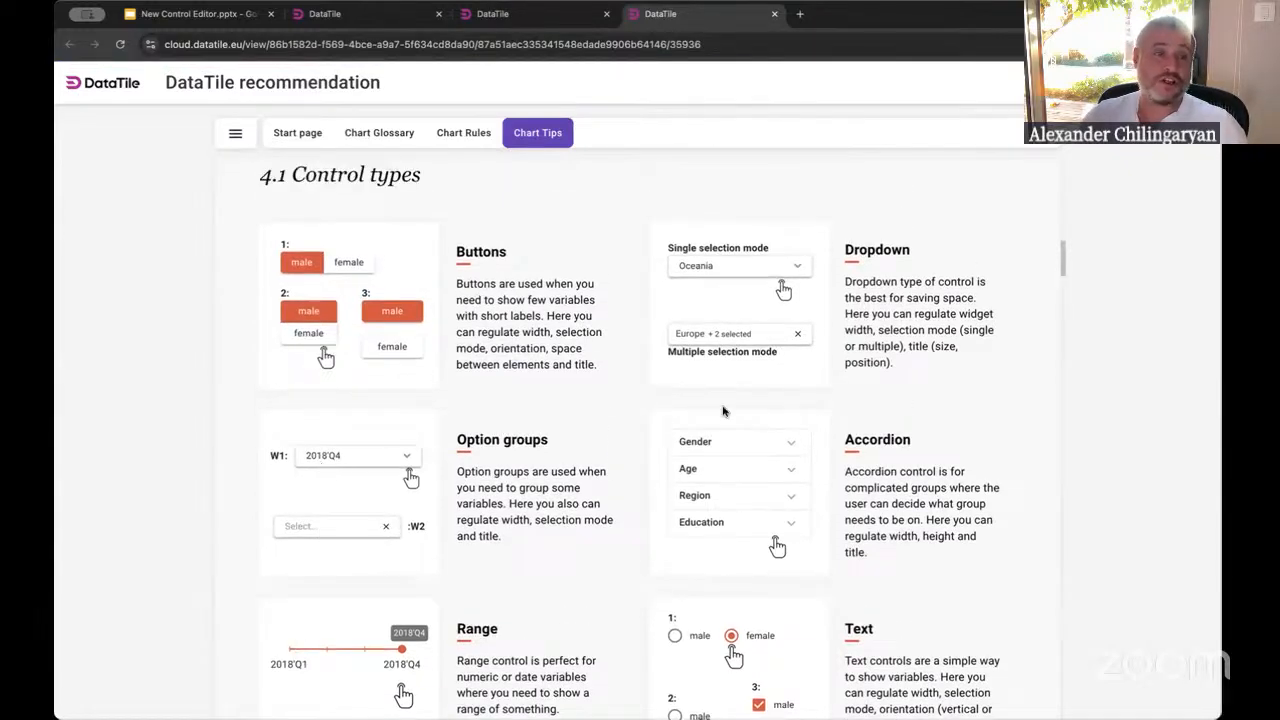
click(715, 334)
click(278, 340)
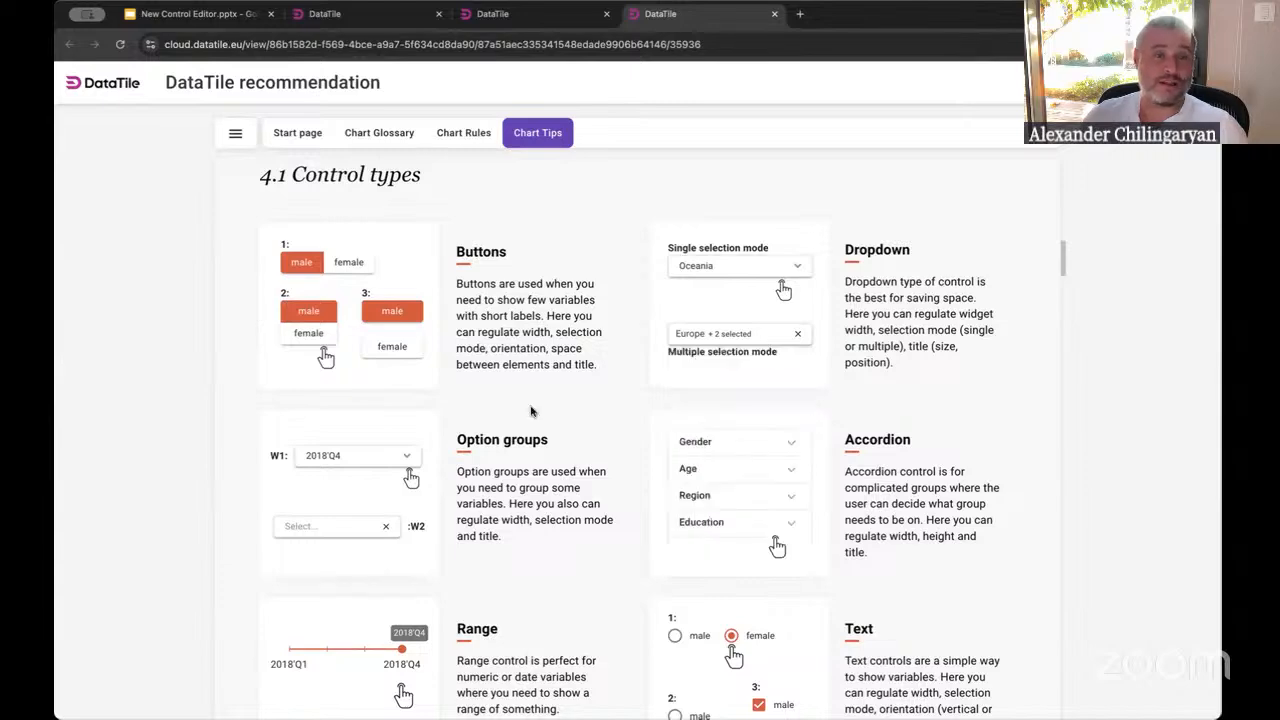
Try the Accordion and Range examples on the recommendation page and browse the control bindings section
click(689, 469)
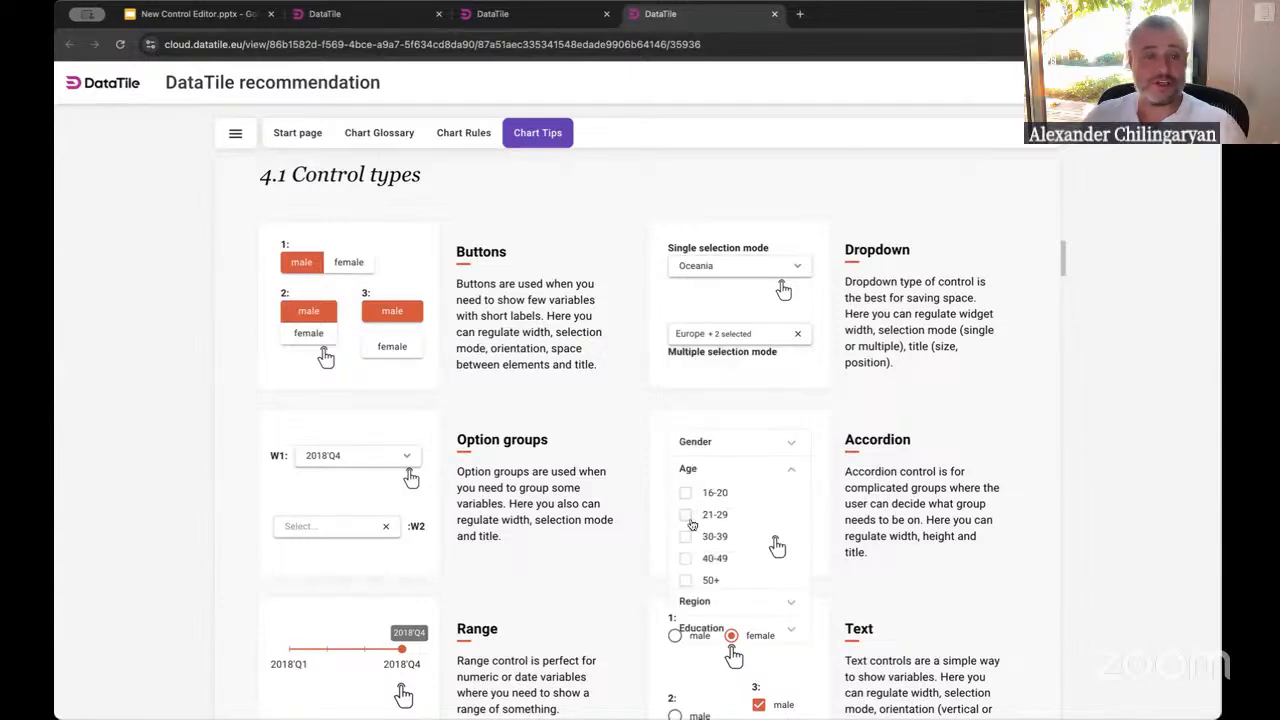
click(685, 514)
click(685, 536)
scroll(426, 577, down, 2)
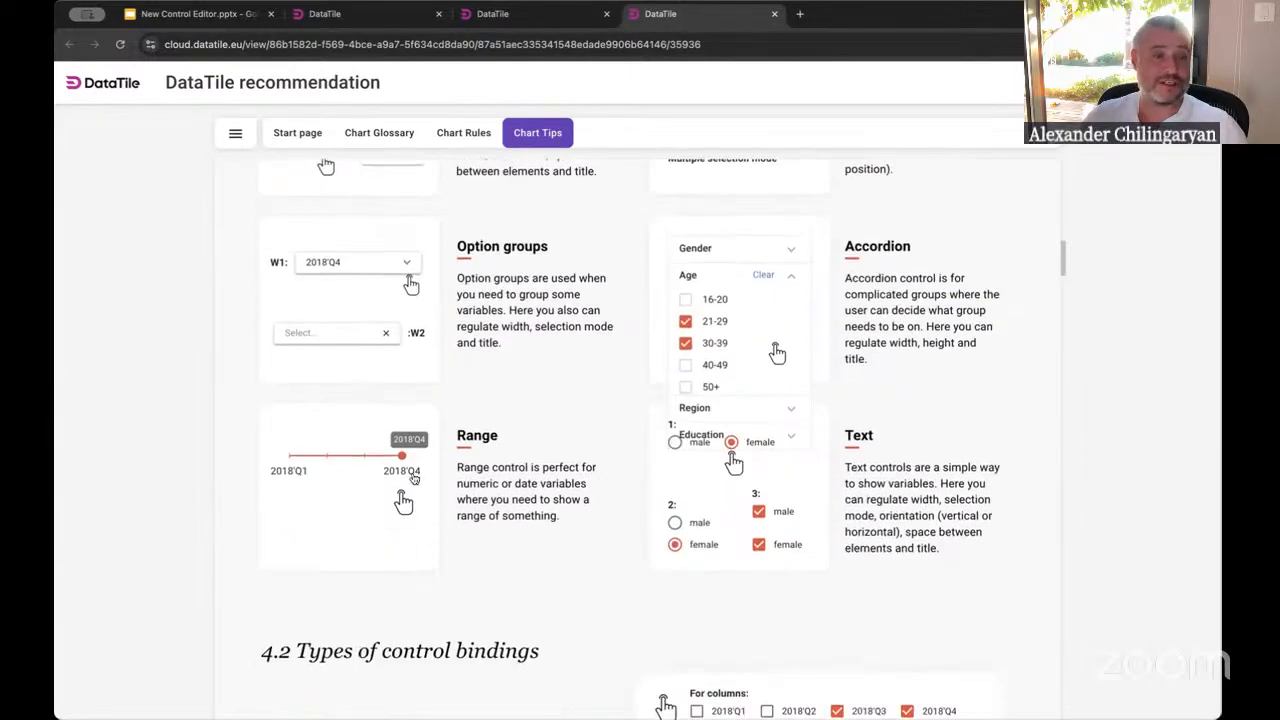
drag(402, 456, 364, 456)
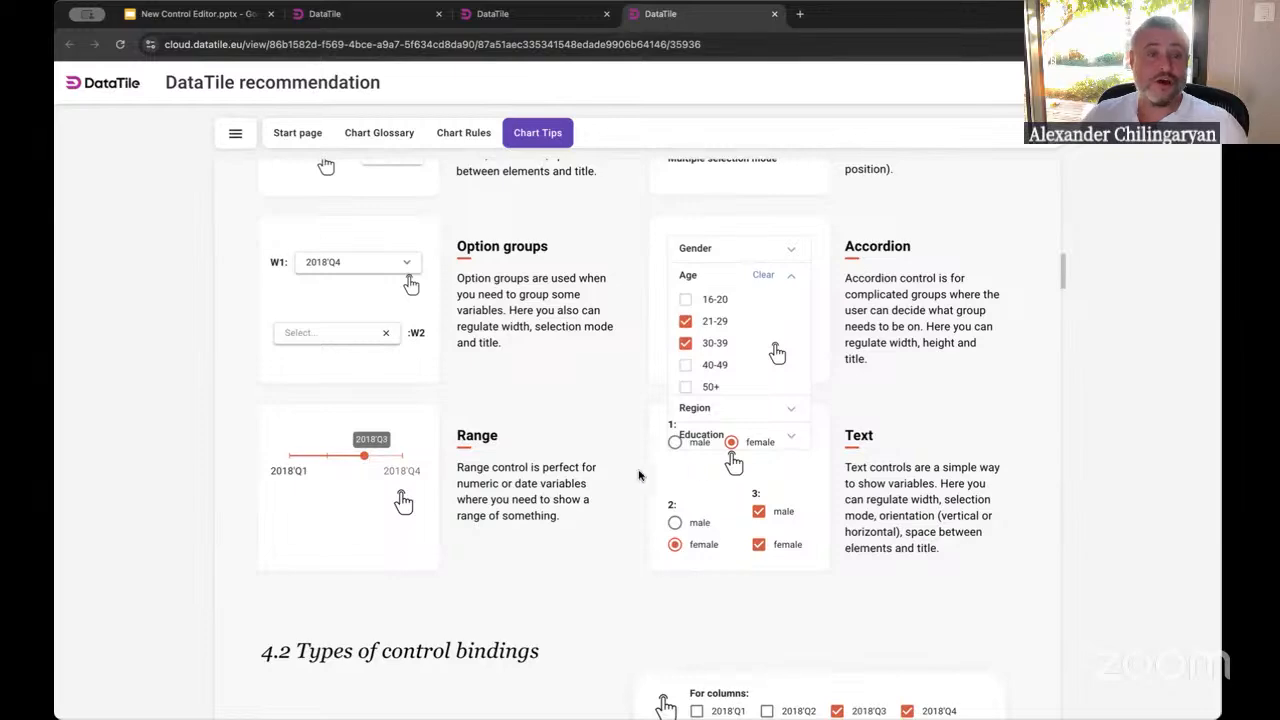
scroll(620, 485, up, 2)
scroll(620, 485, down, 6)
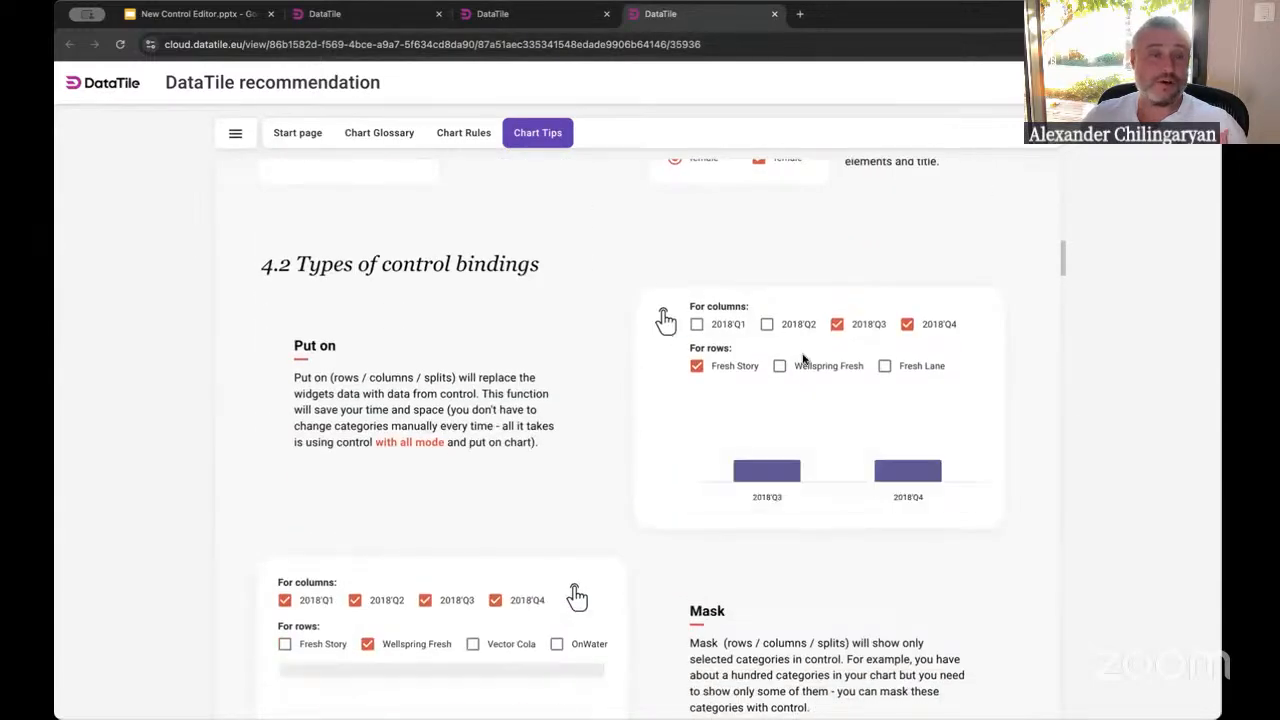
scroll(612, 391, down, 1)
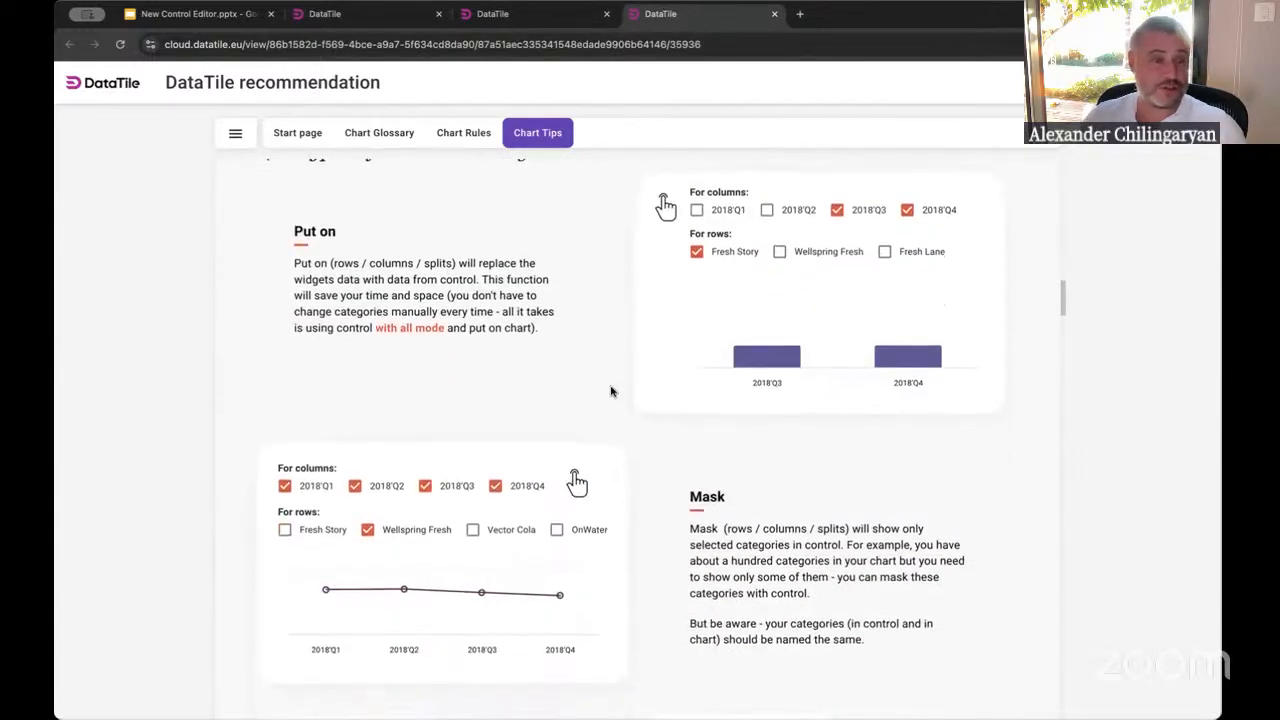
scroll(612, 391, up, 4)
scroll(612, 391, up, 2)
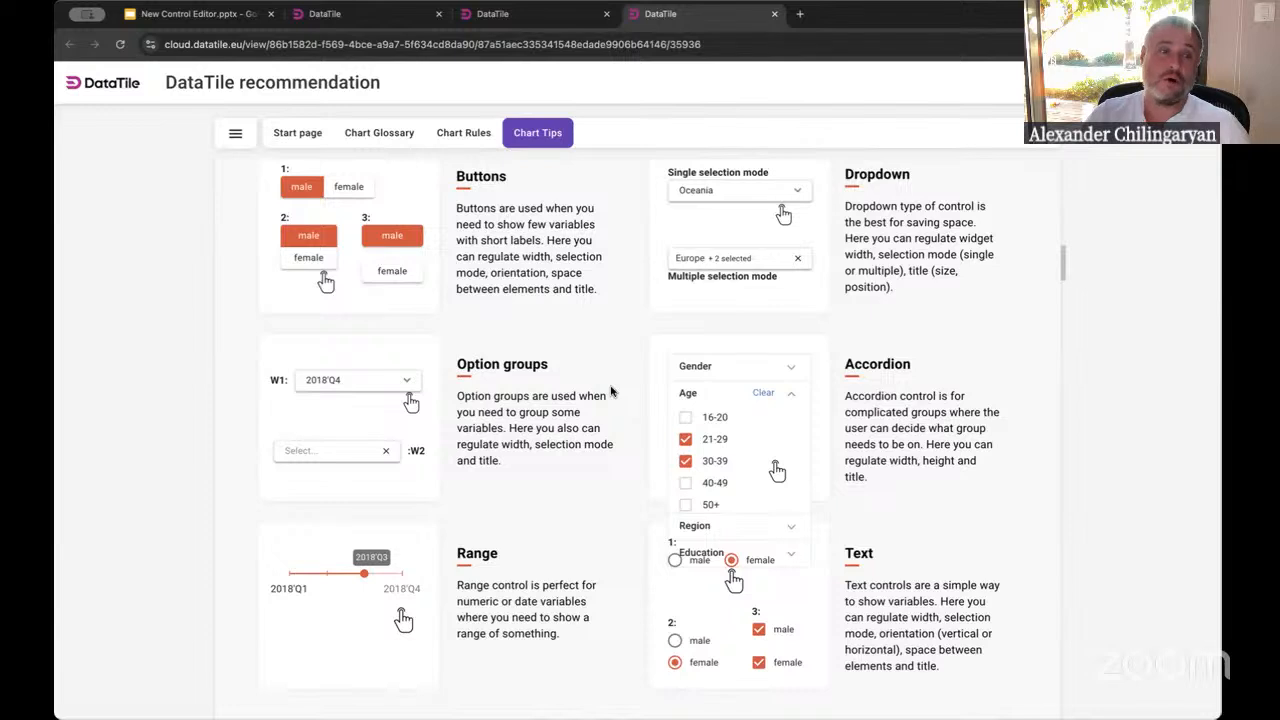
Pick 2017'Q2 in the Option groups example and change the Accordion's age selections
click(356, 381)
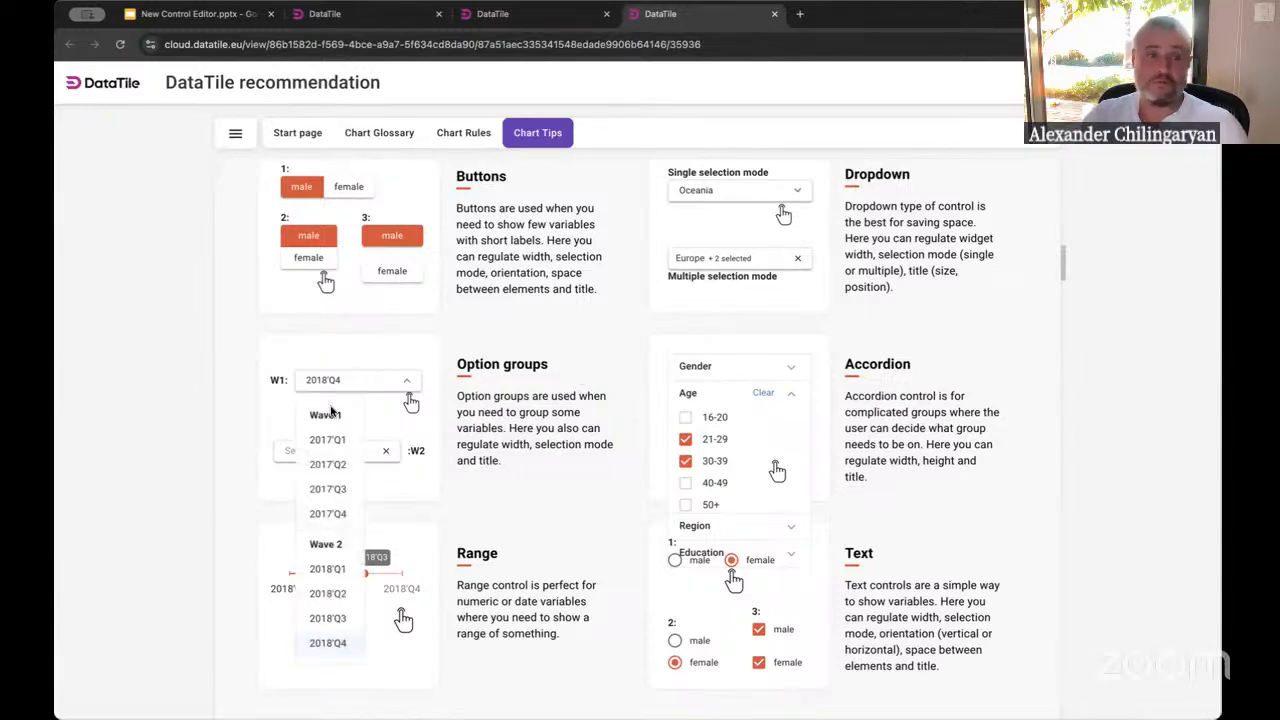
click(333, 463)
scroll(338, 423, up, 2)
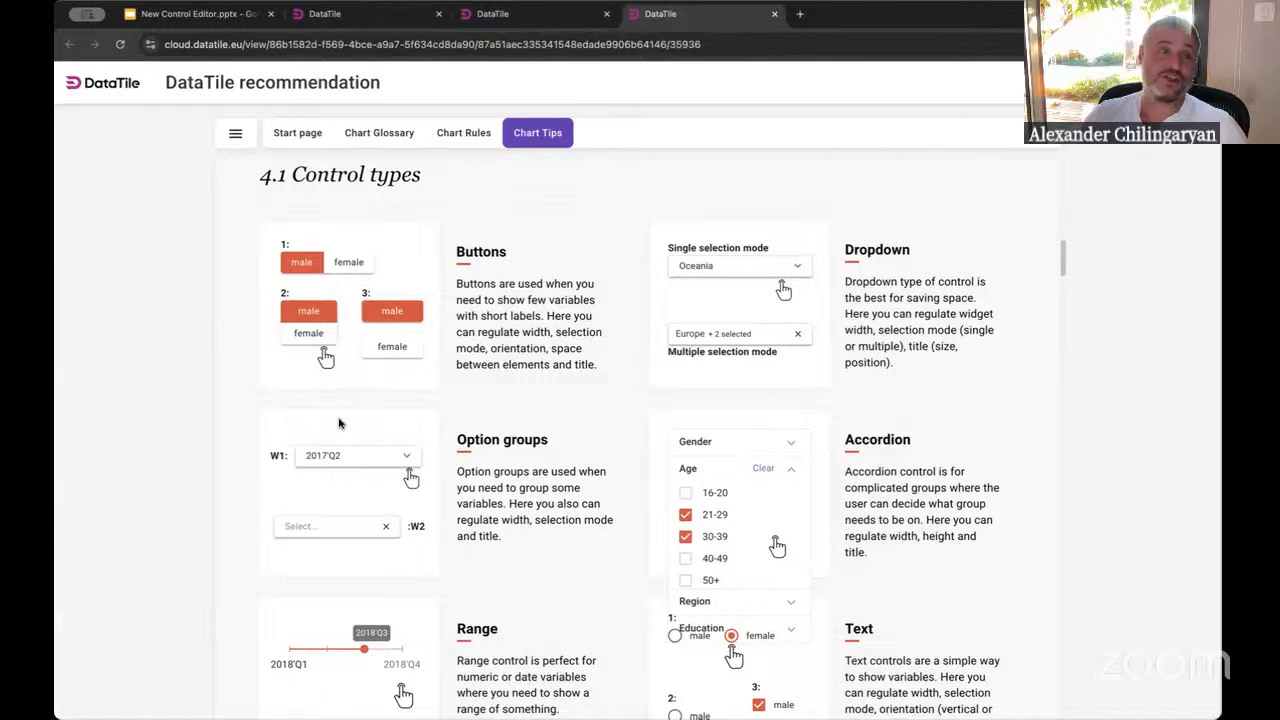
click(686, 559)
click(688, 537)
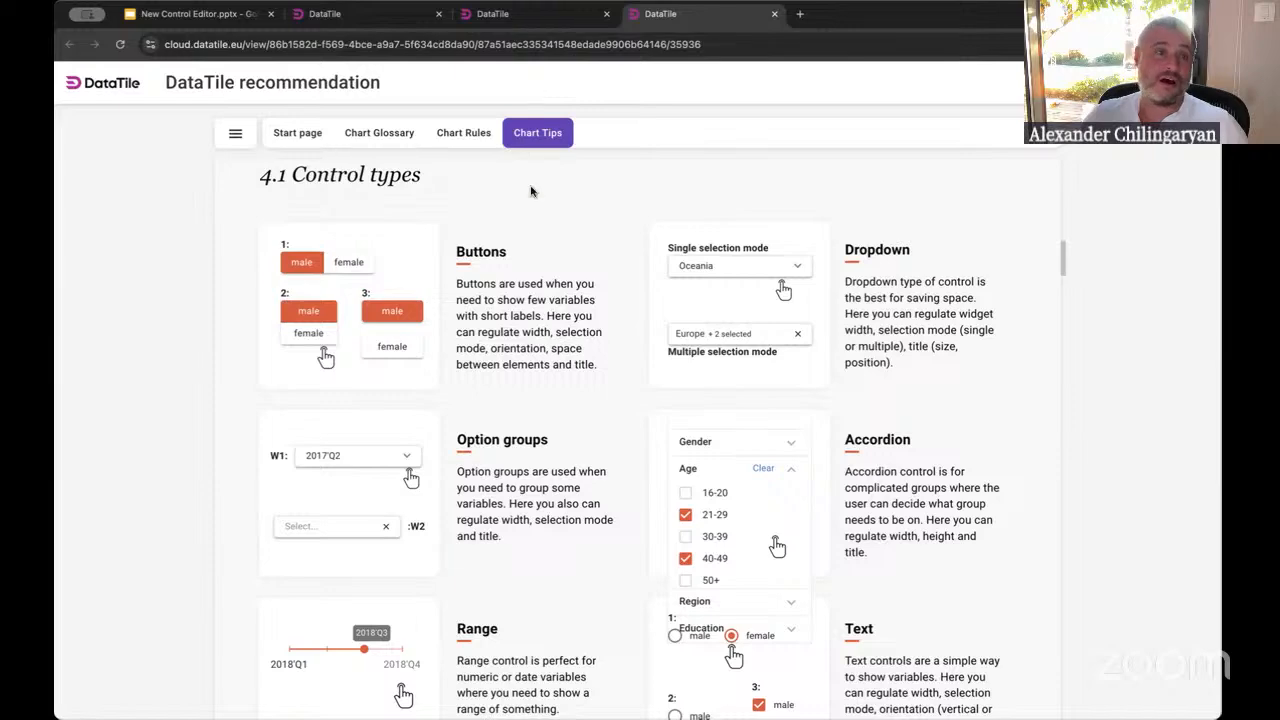
Switch to the Demo dashboard tab and open it in view mode
click(530, 15)
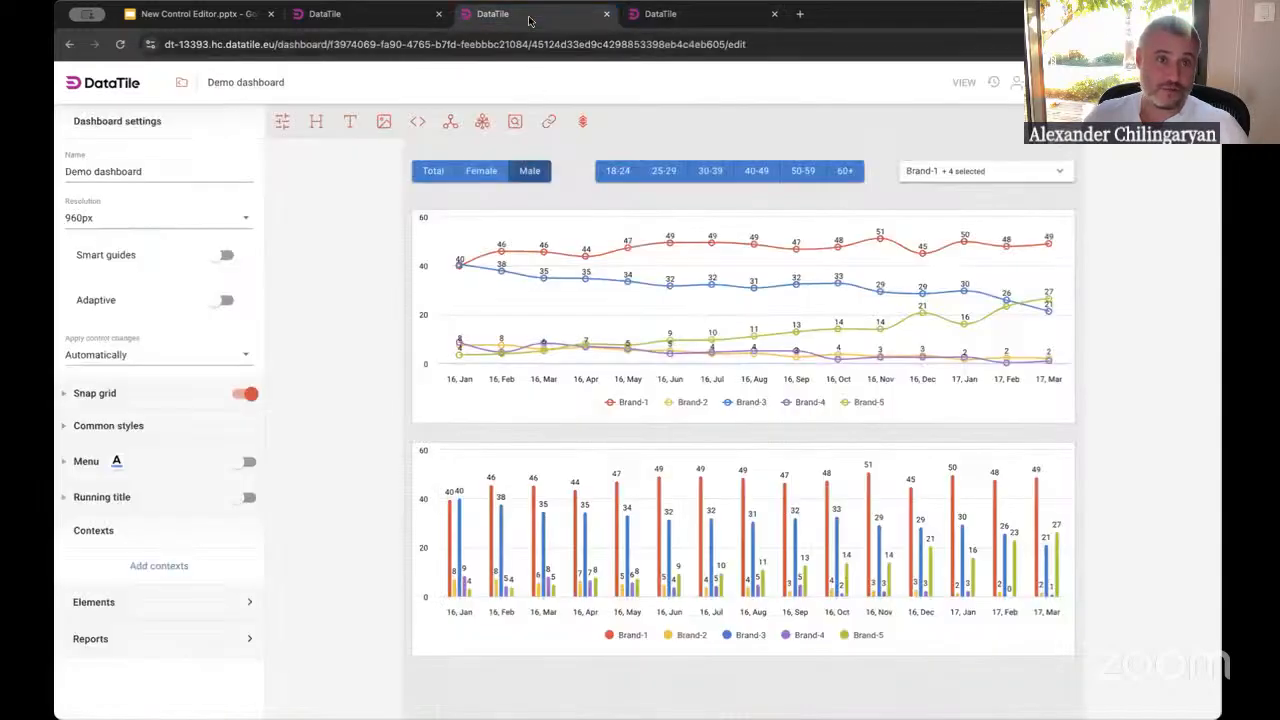
click(476, 169)
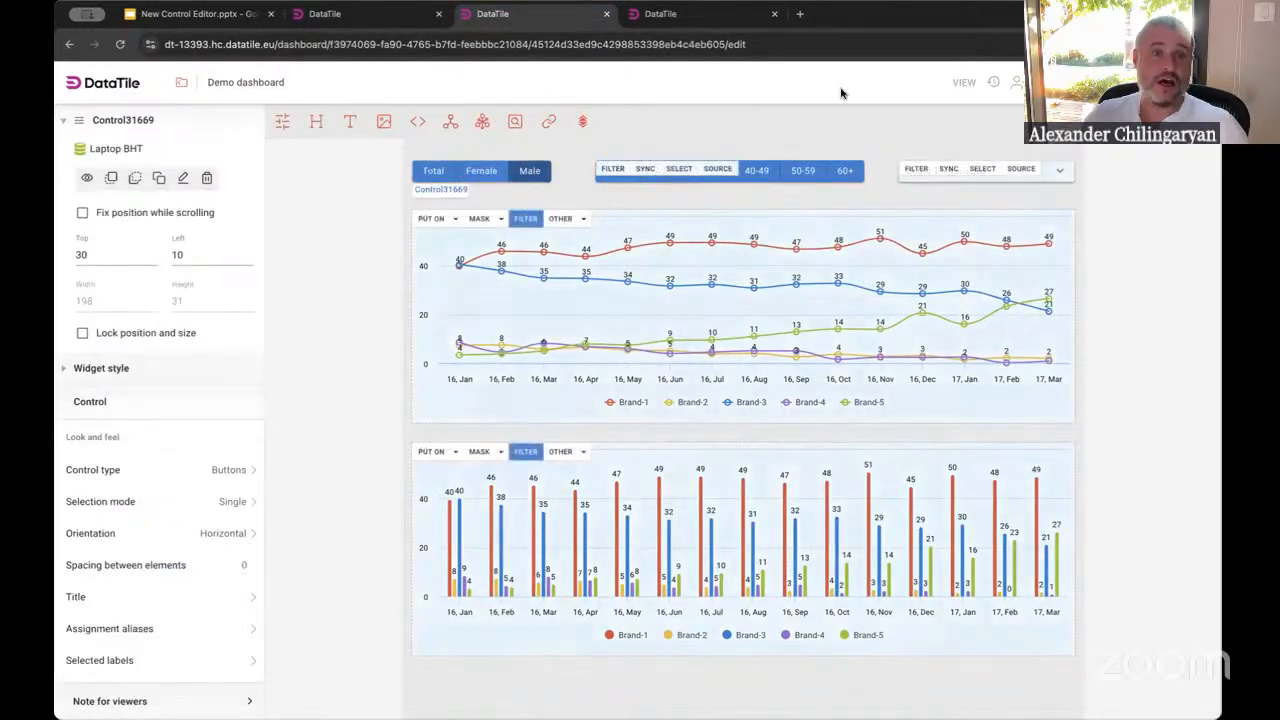
click(963, 82)
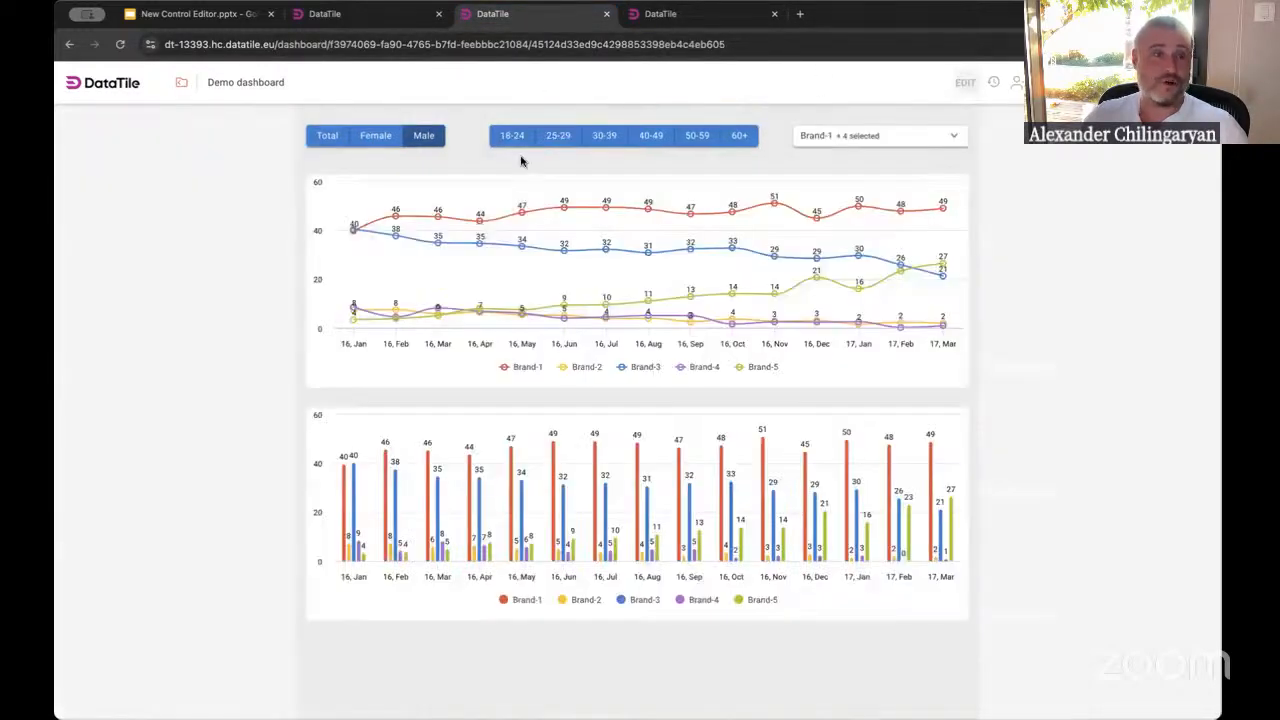
Test the dashboard filters by choosing gender and age buttons and deselecting Brand-1, Brand-5 and Brand-4
click(377, 140)
click(329, 135)
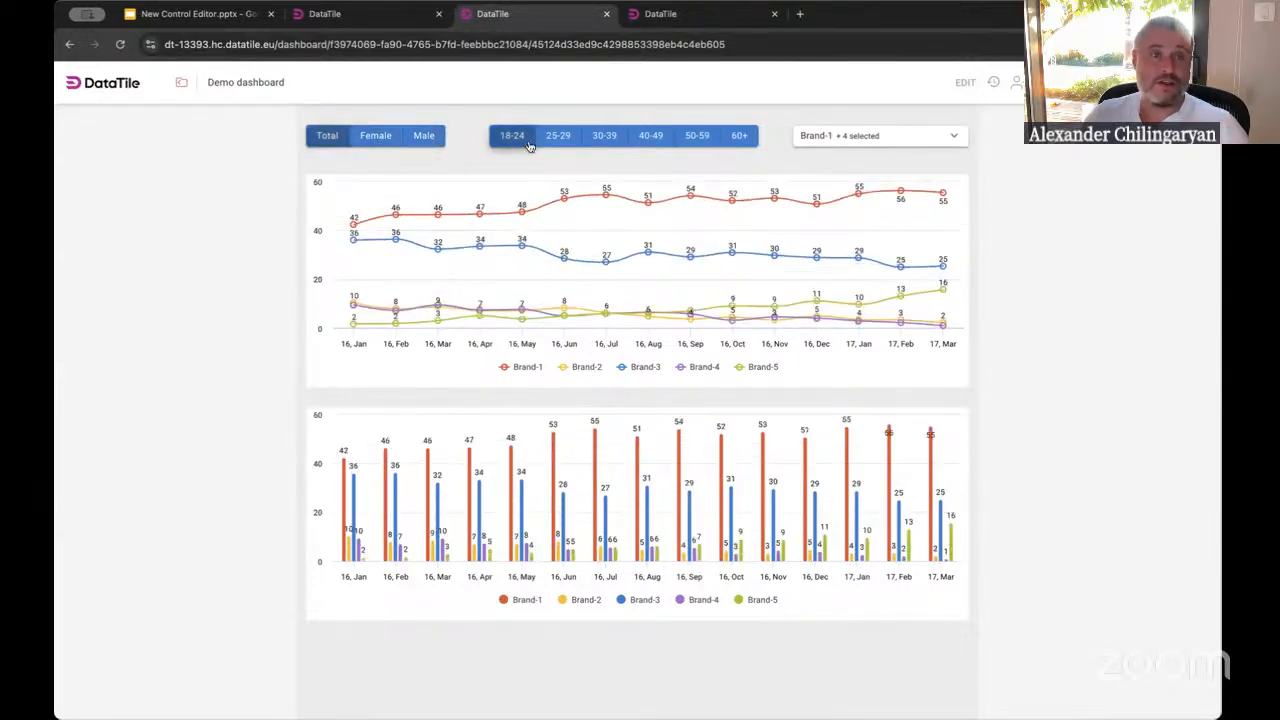
click(560, 141)
click(598, 146)
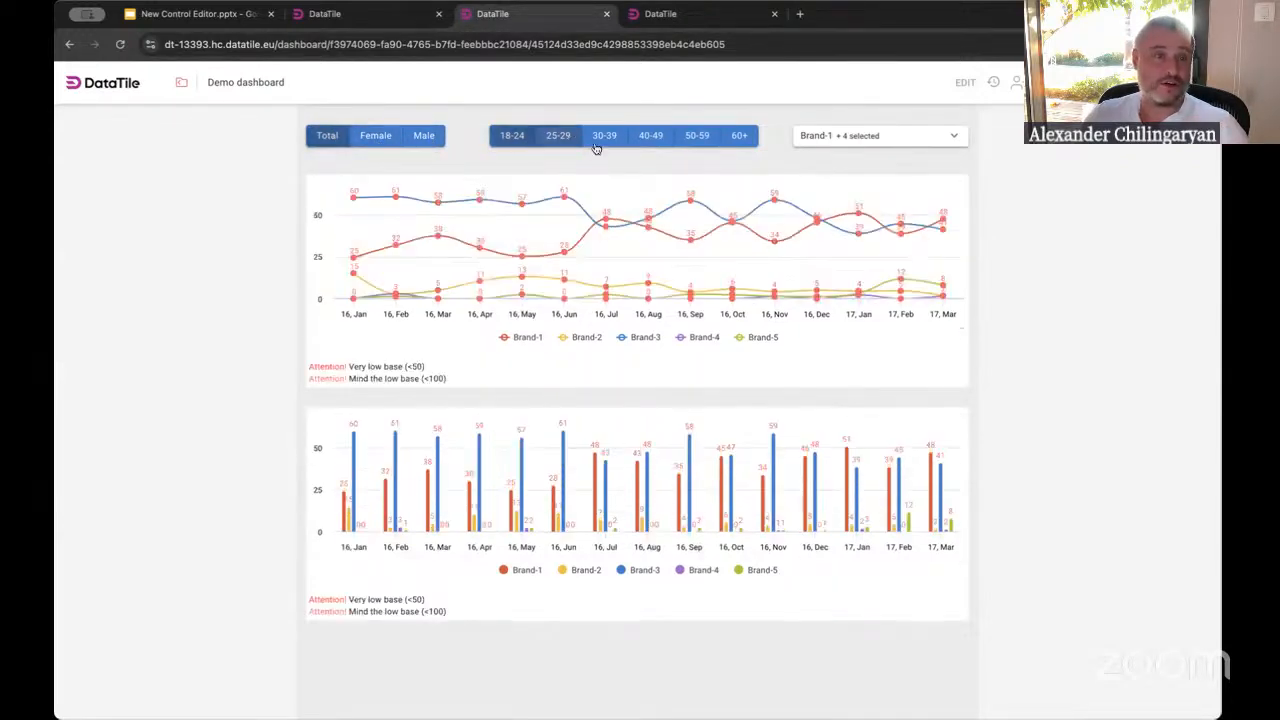
click(648, 140)
click(843, 136)
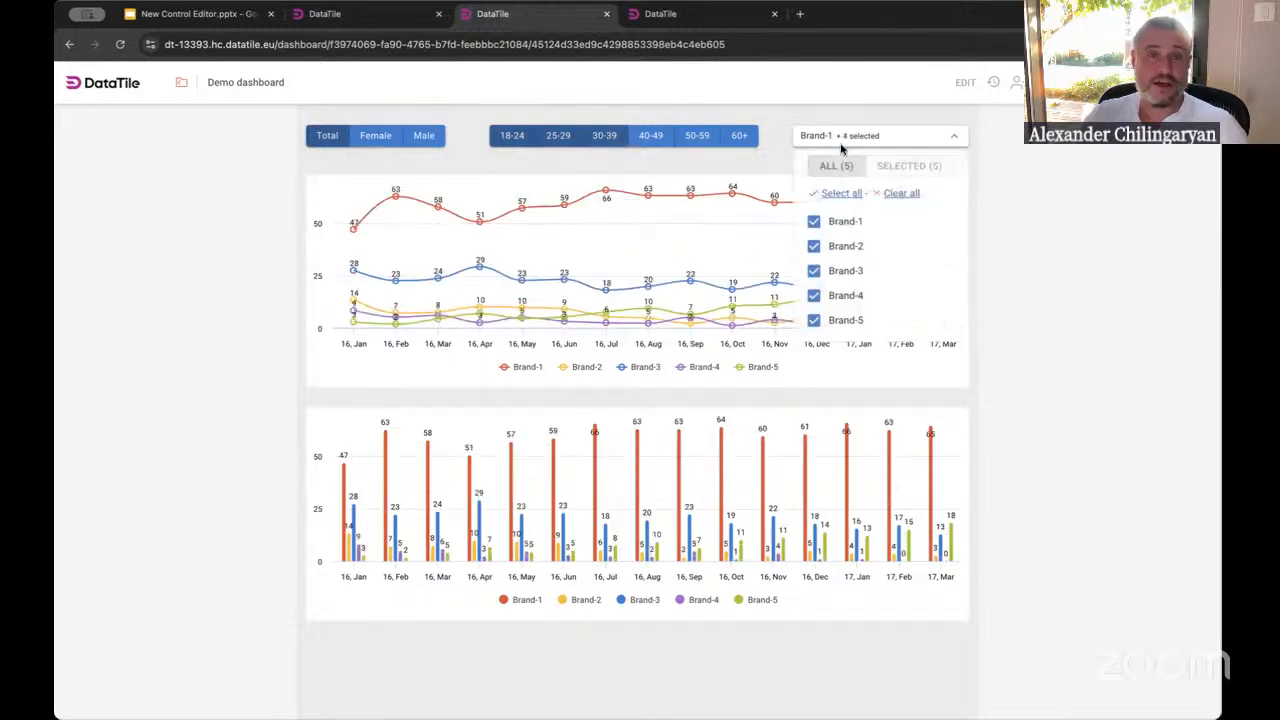
click(824, 221)
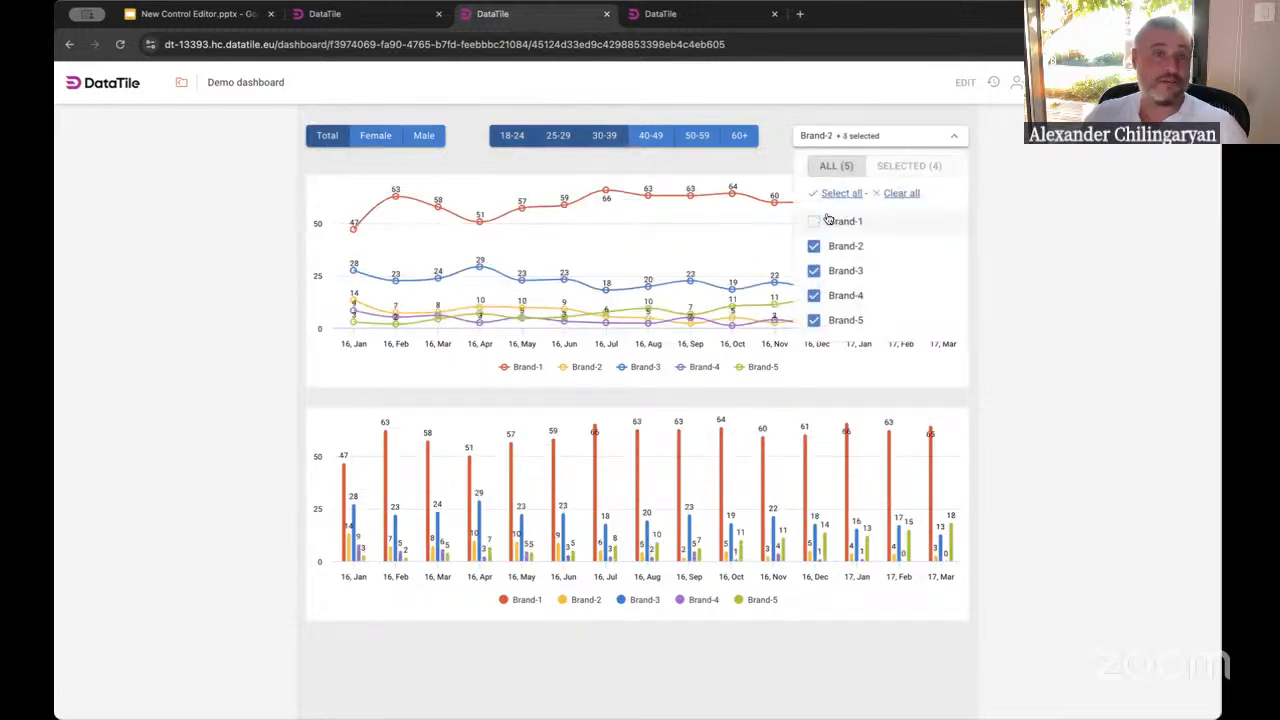
click(829, 316)
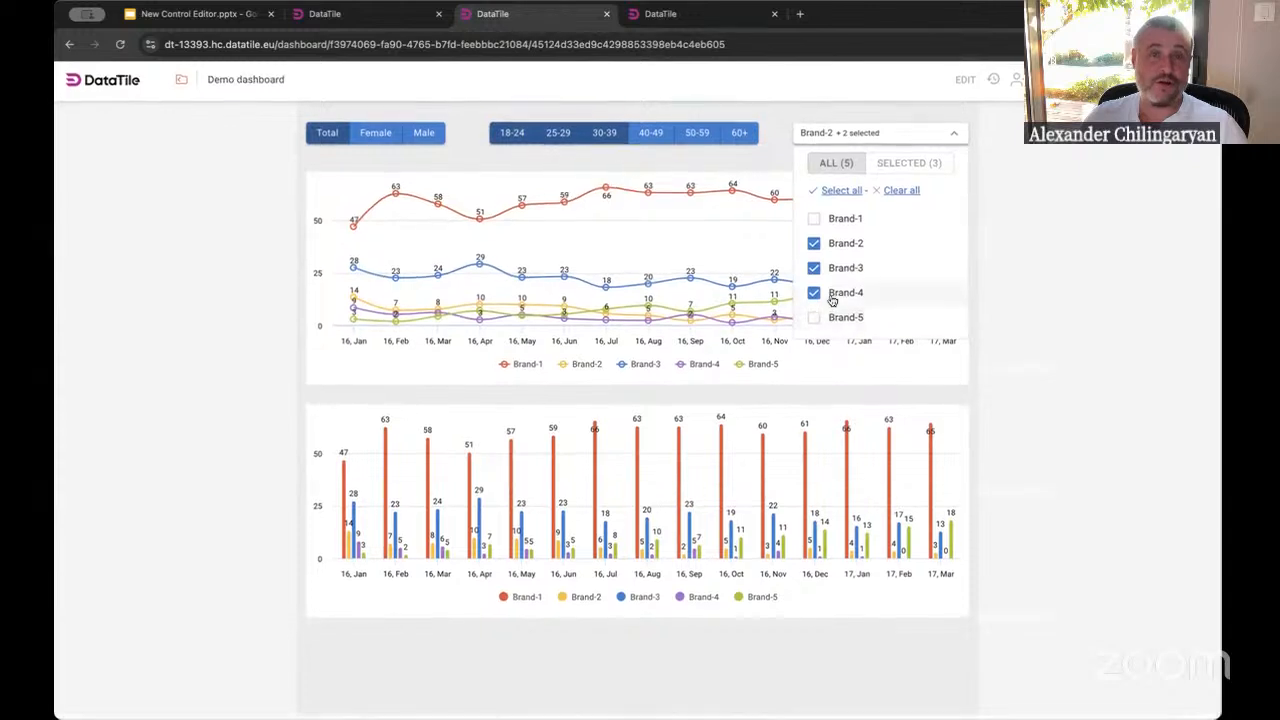
click(831, 294)
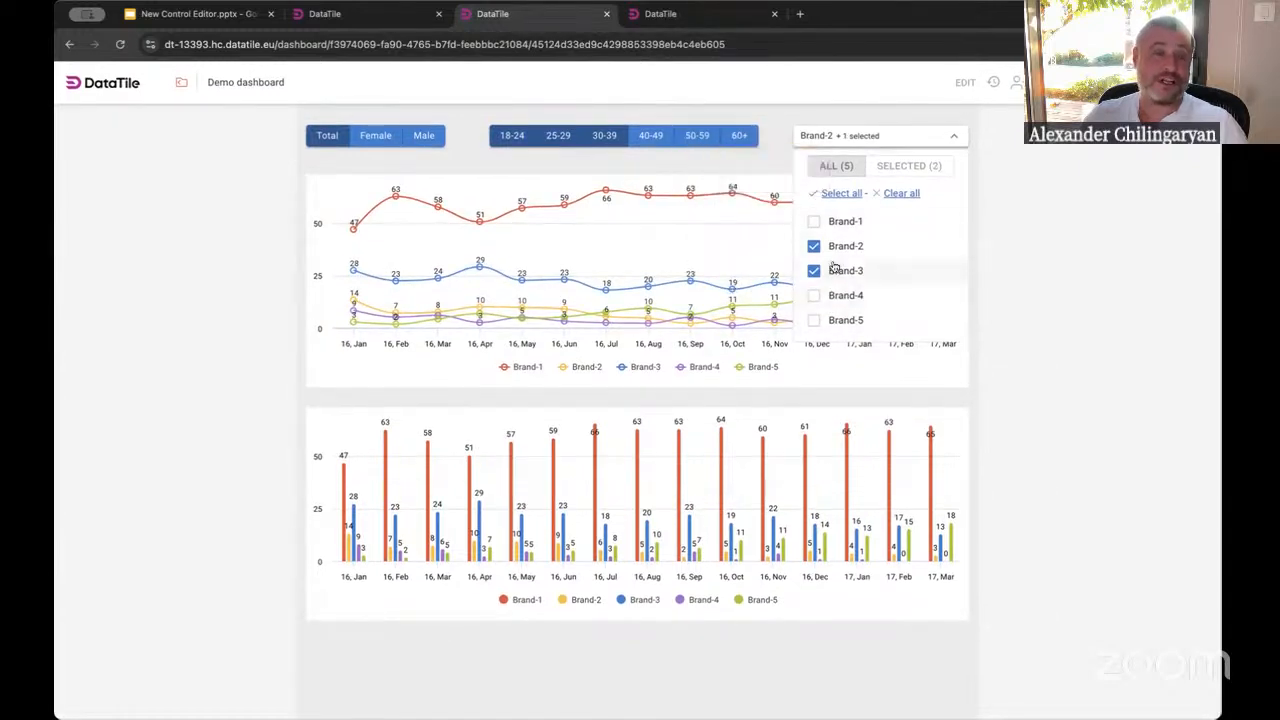
click(613, 183)
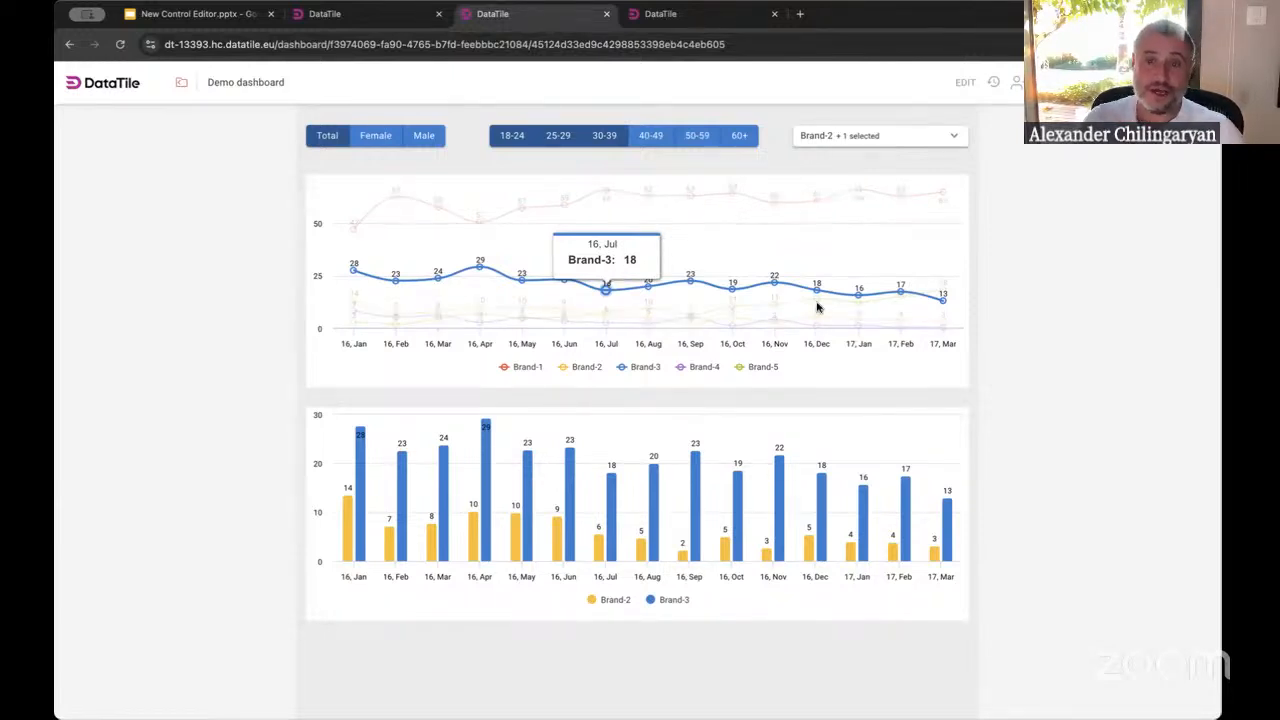
Return to edit mode and delete the existing filter controls from the dashboard
click(965, 84)
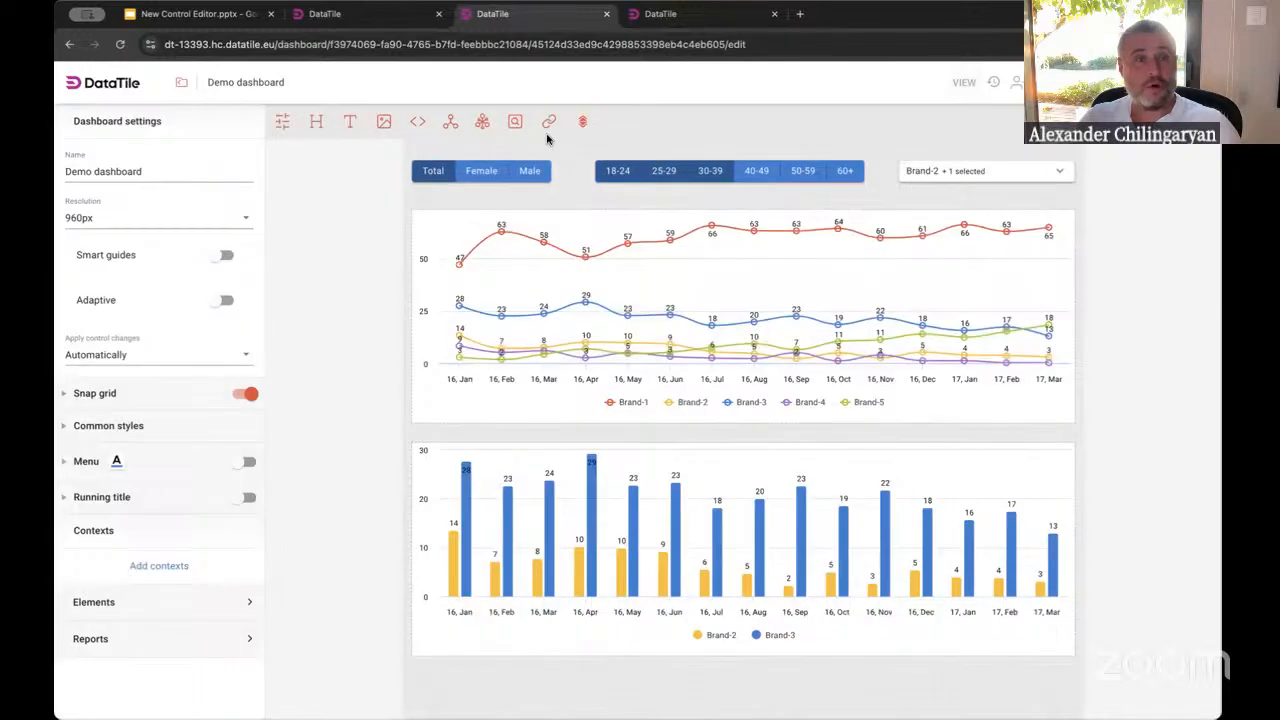
click(997, 197)
key(Delete)
key(Return)
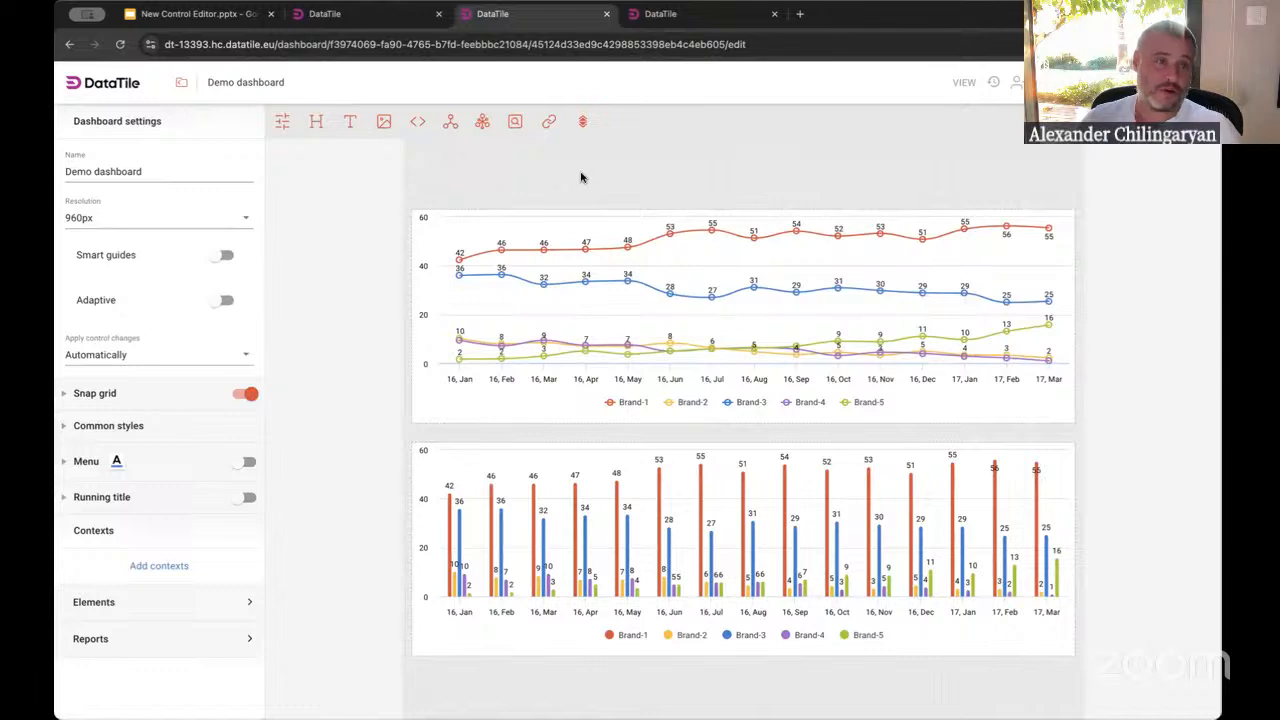
Create a new control from the Gender variable as a list and add a Total item
click(284, 124)
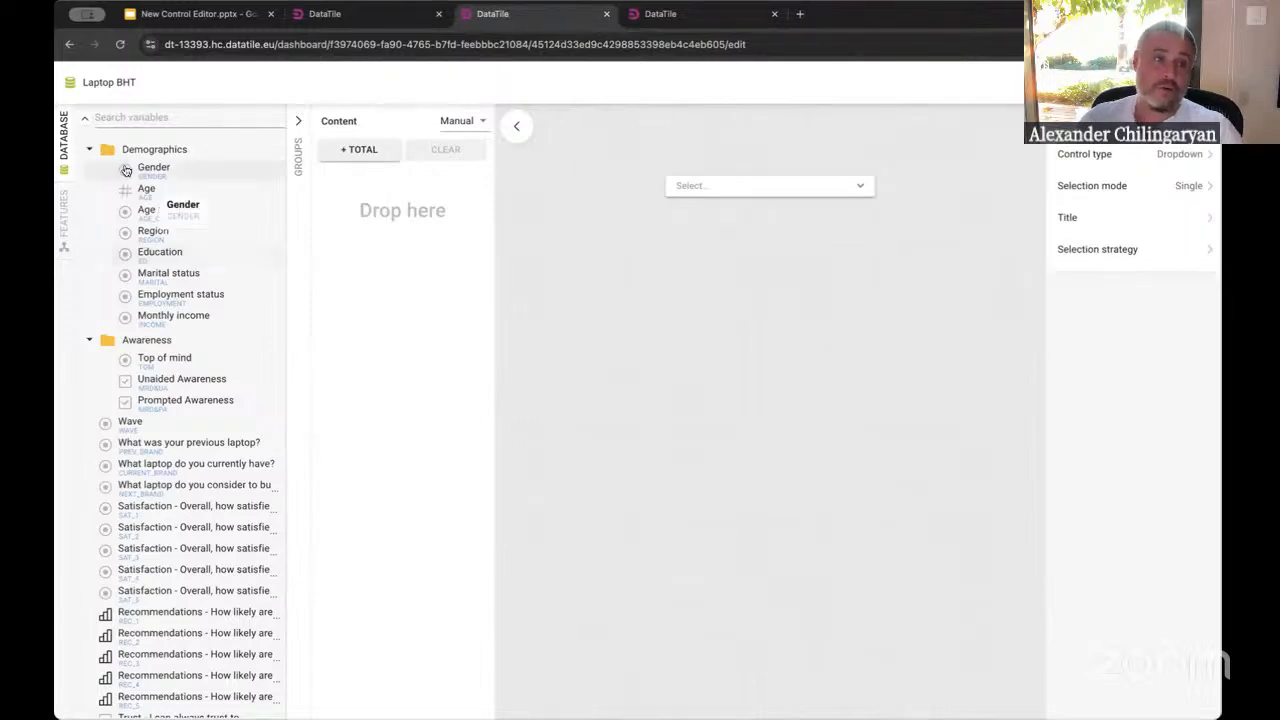
drag(142, 172, 425, 275)
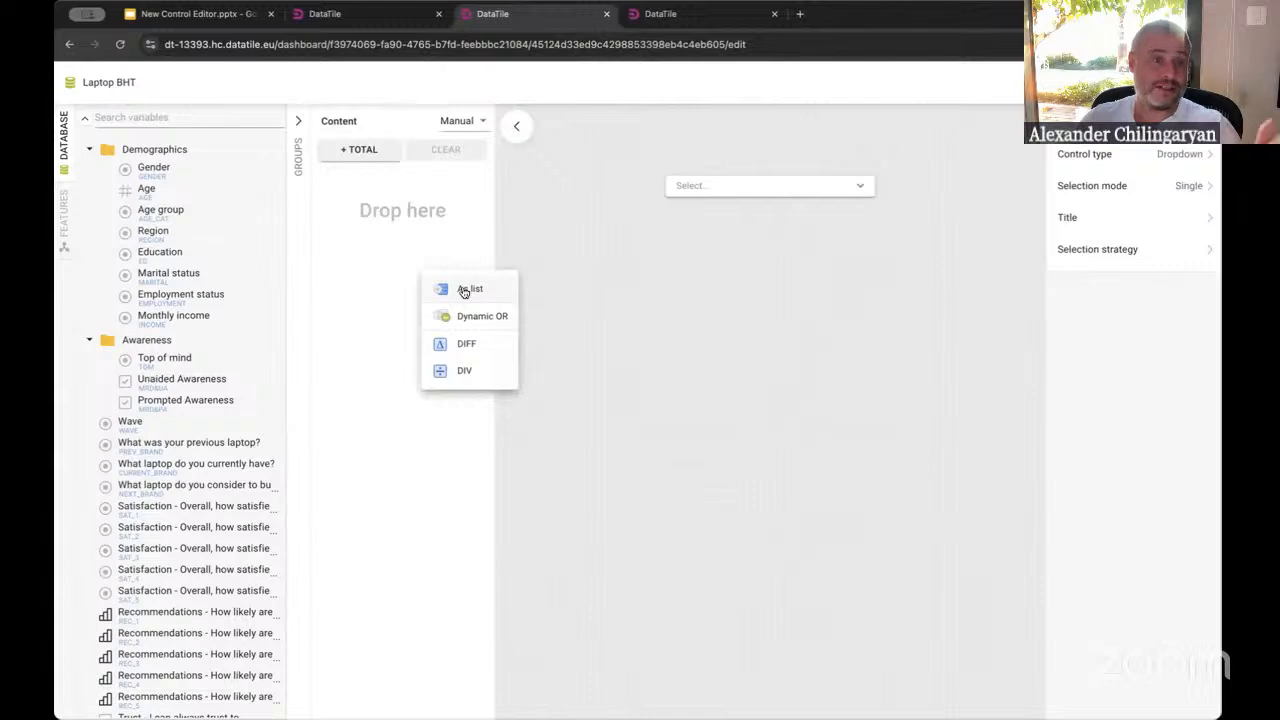
click(464, 291)
drag(149, 167, 230, 152)
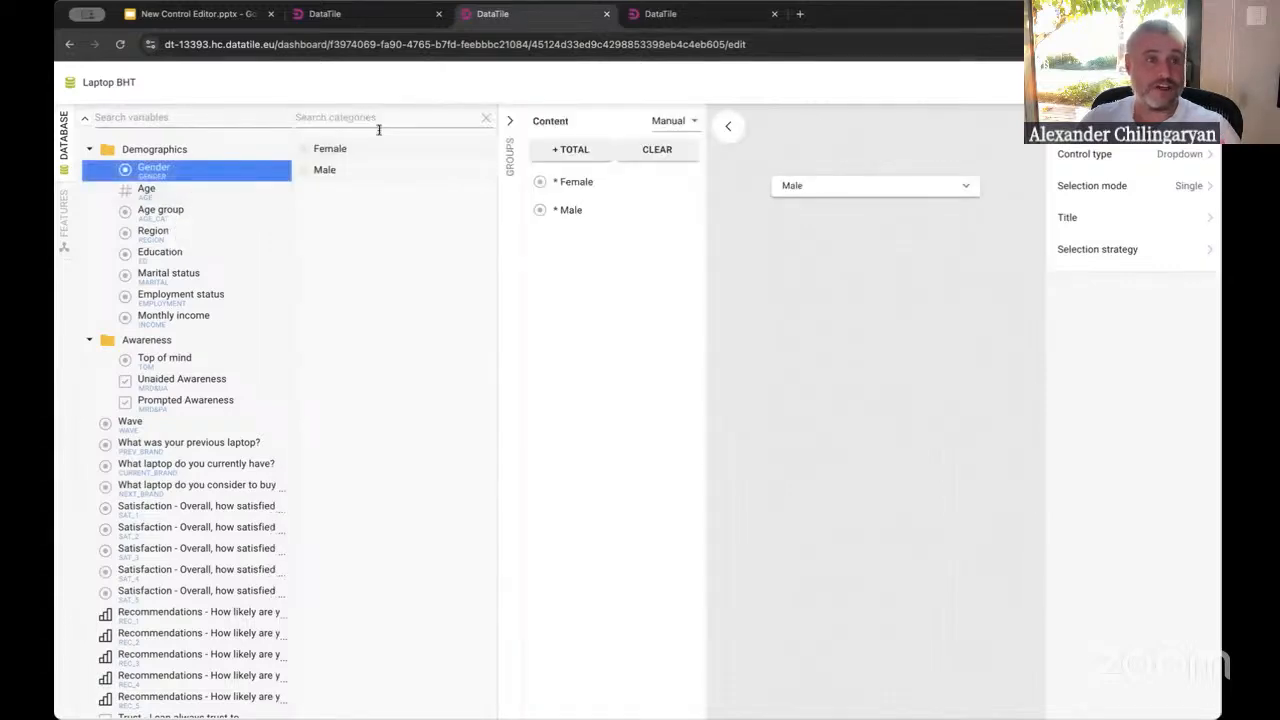
click(571, 150)
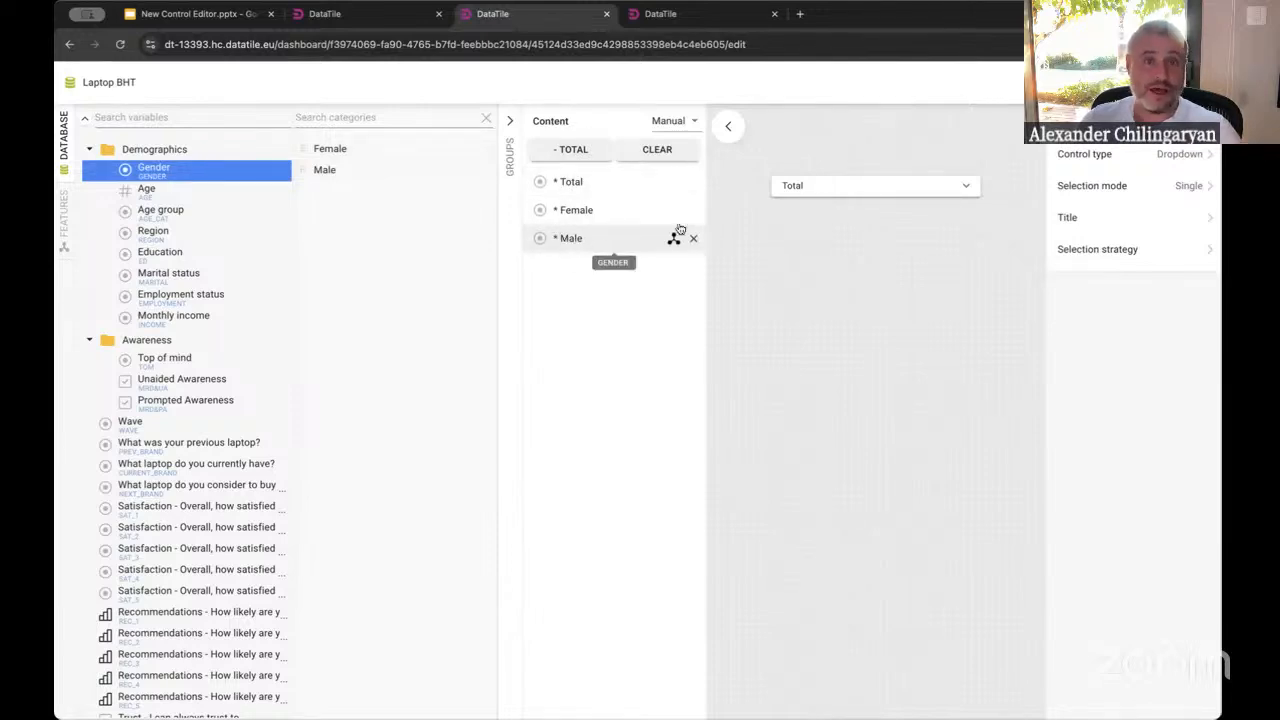
Try the control's dropdown preview by choosing Female and then Total
click(826, 190)
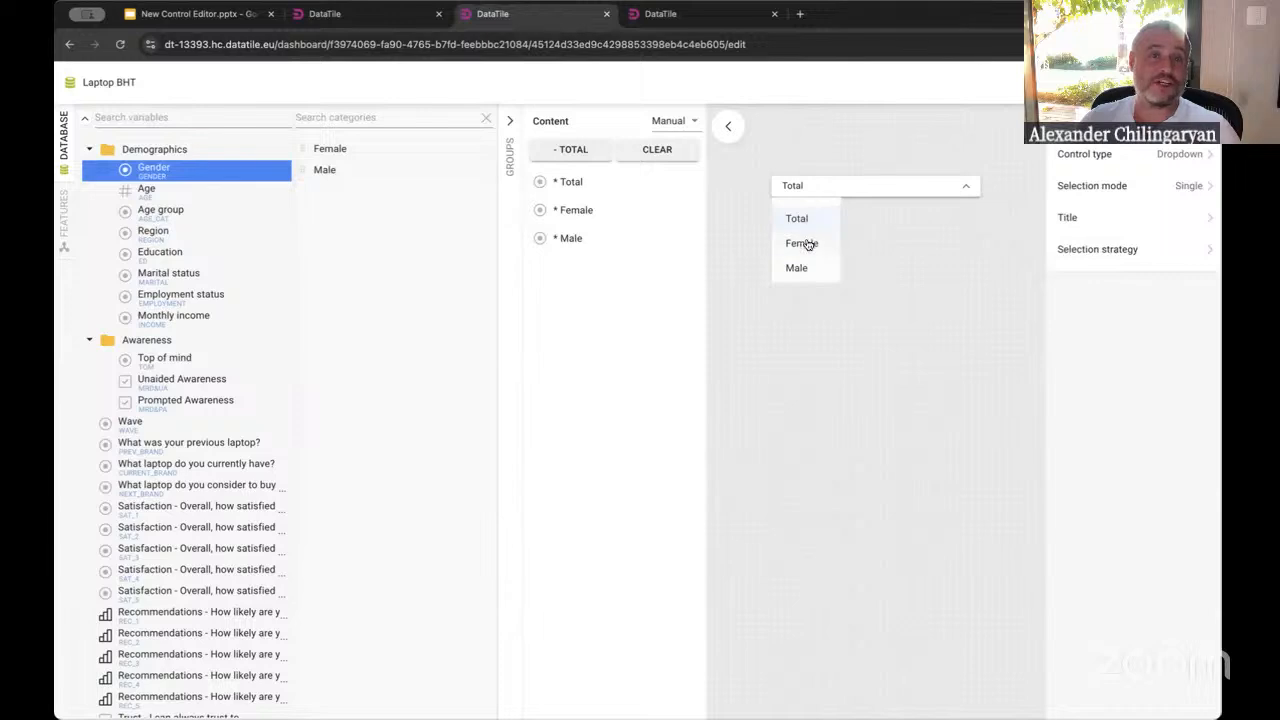
click(808, 245)
click(814, 186)
click(805, 219)
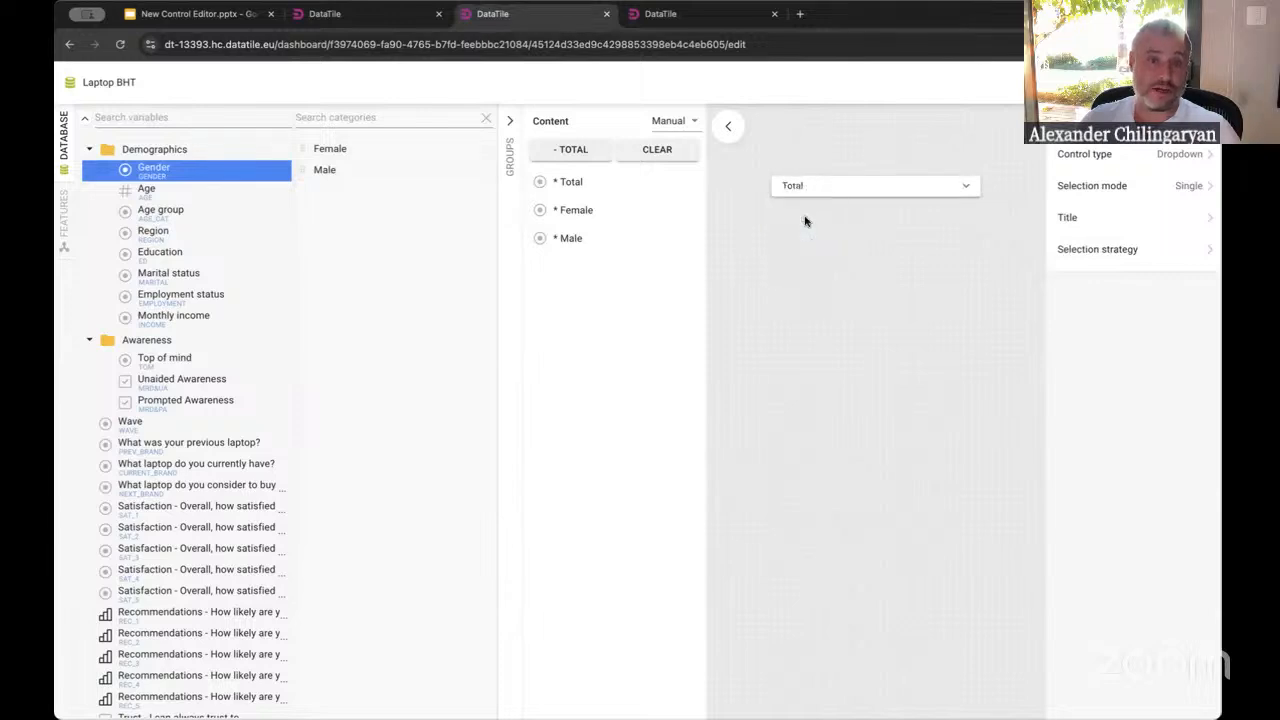
click(826, 188)
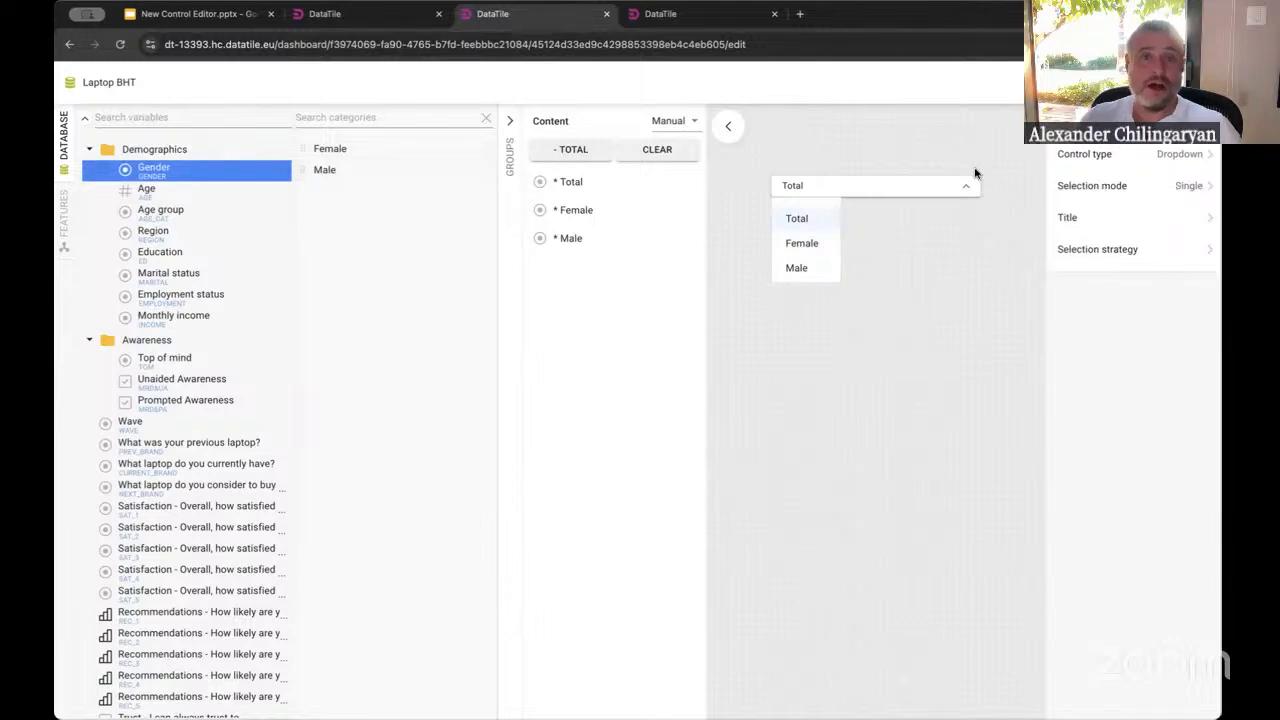
Change the control type to Buttons
click(1186, 158)
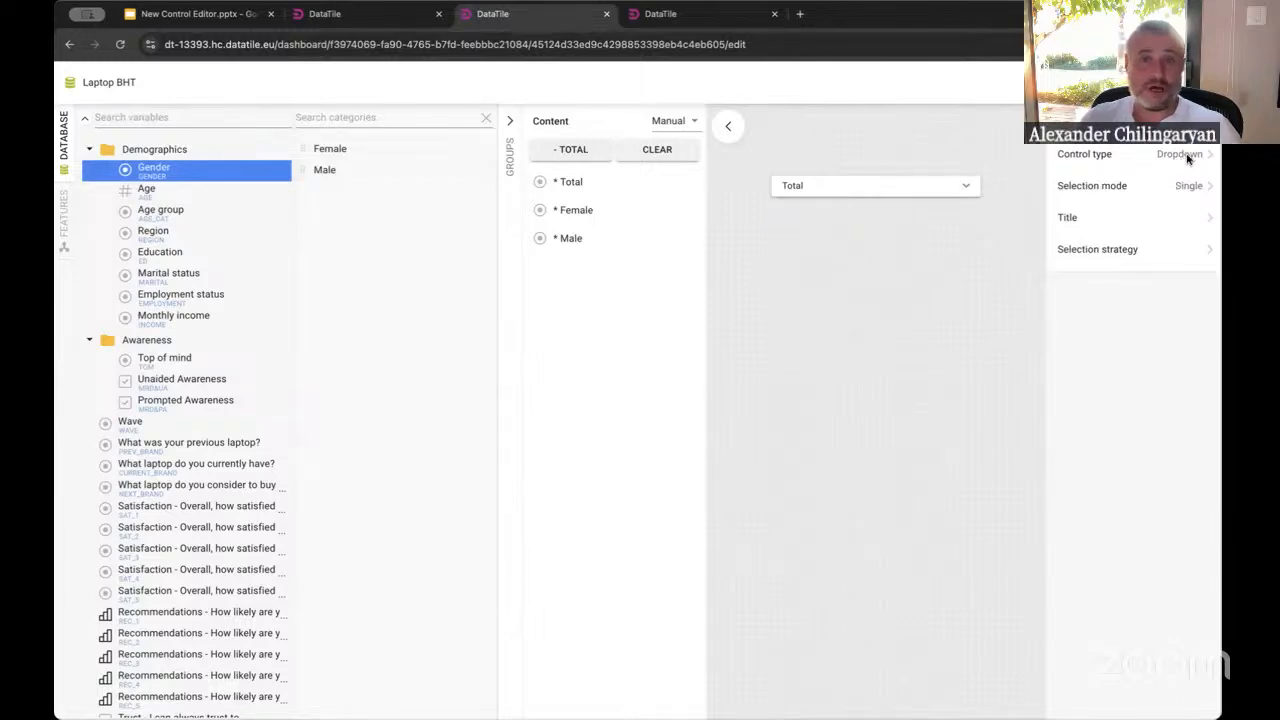
click(1187, 158)
click(1075, 154)
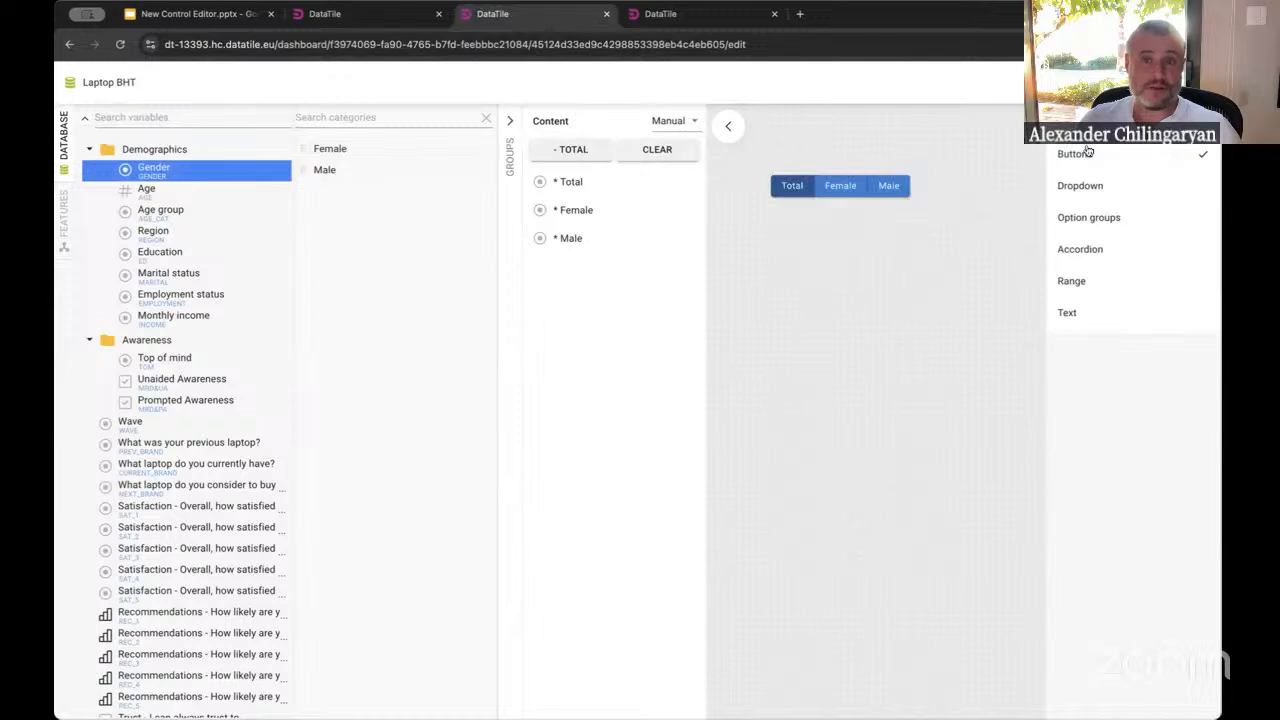
Test the Total, Female and Male buttons in the control preview
click(840, 186)
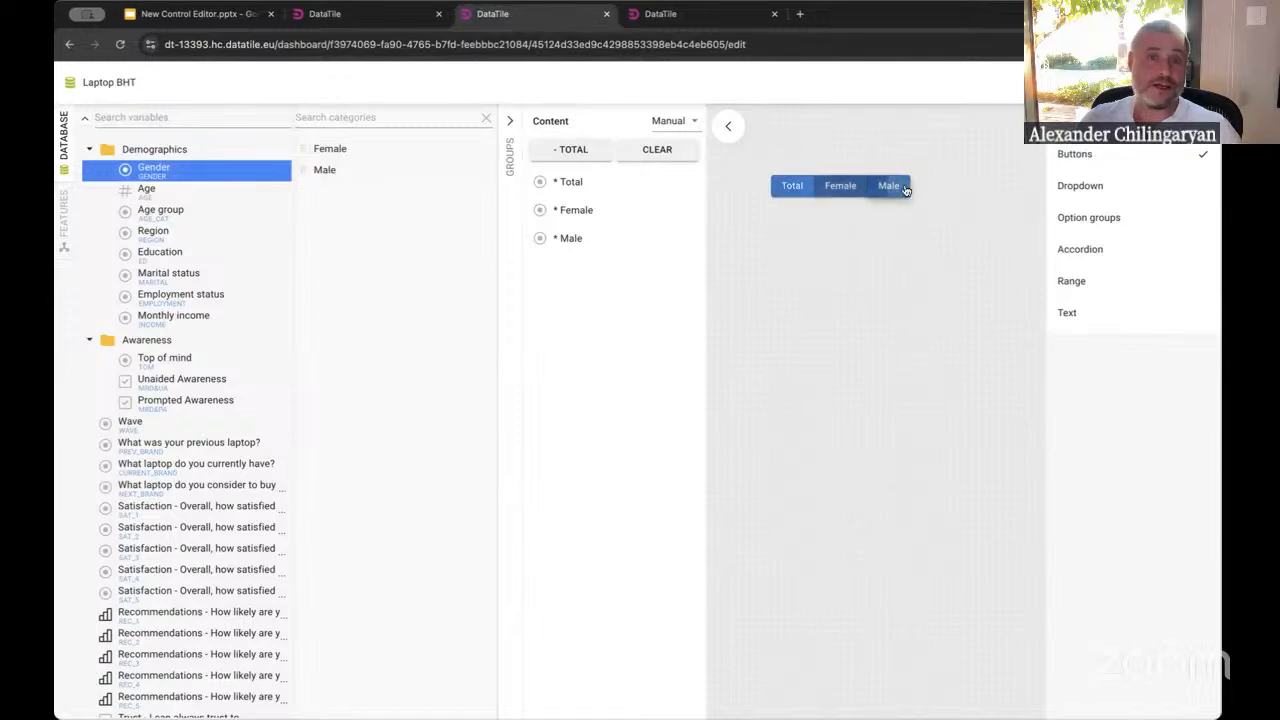
click(791, 188)
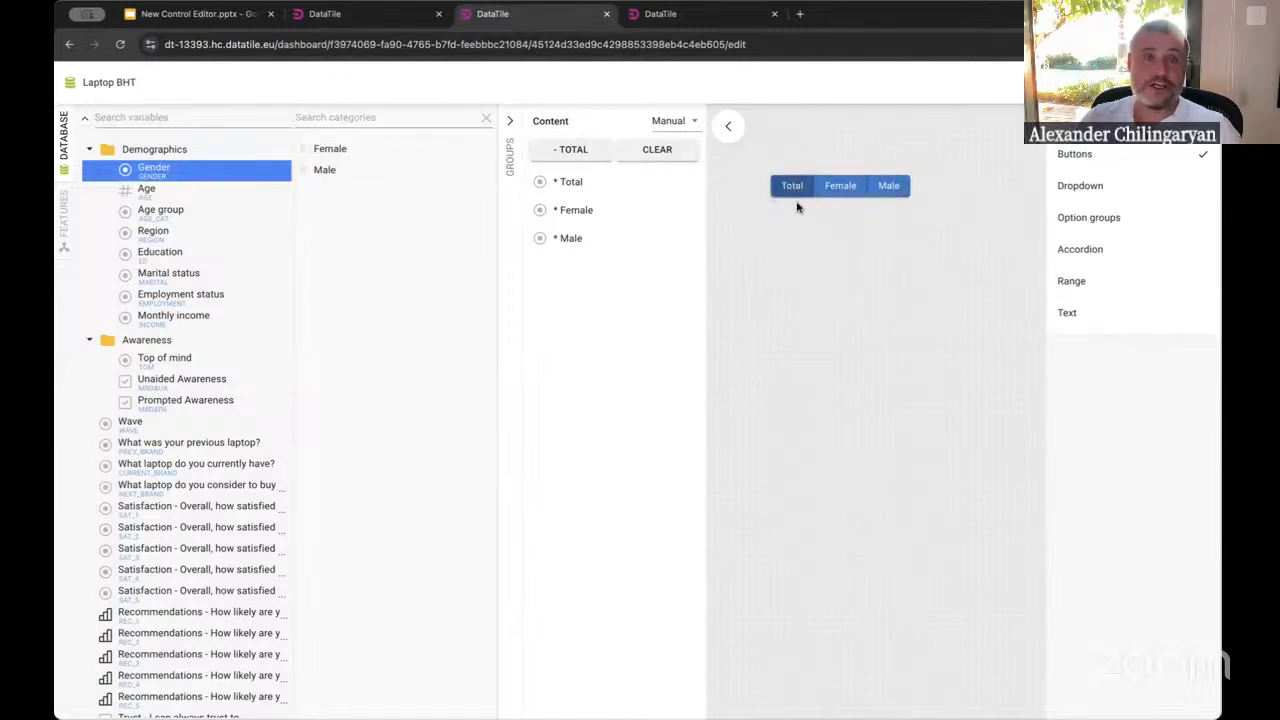
click(840, 186)
click(888, 186)
click(846, 189)
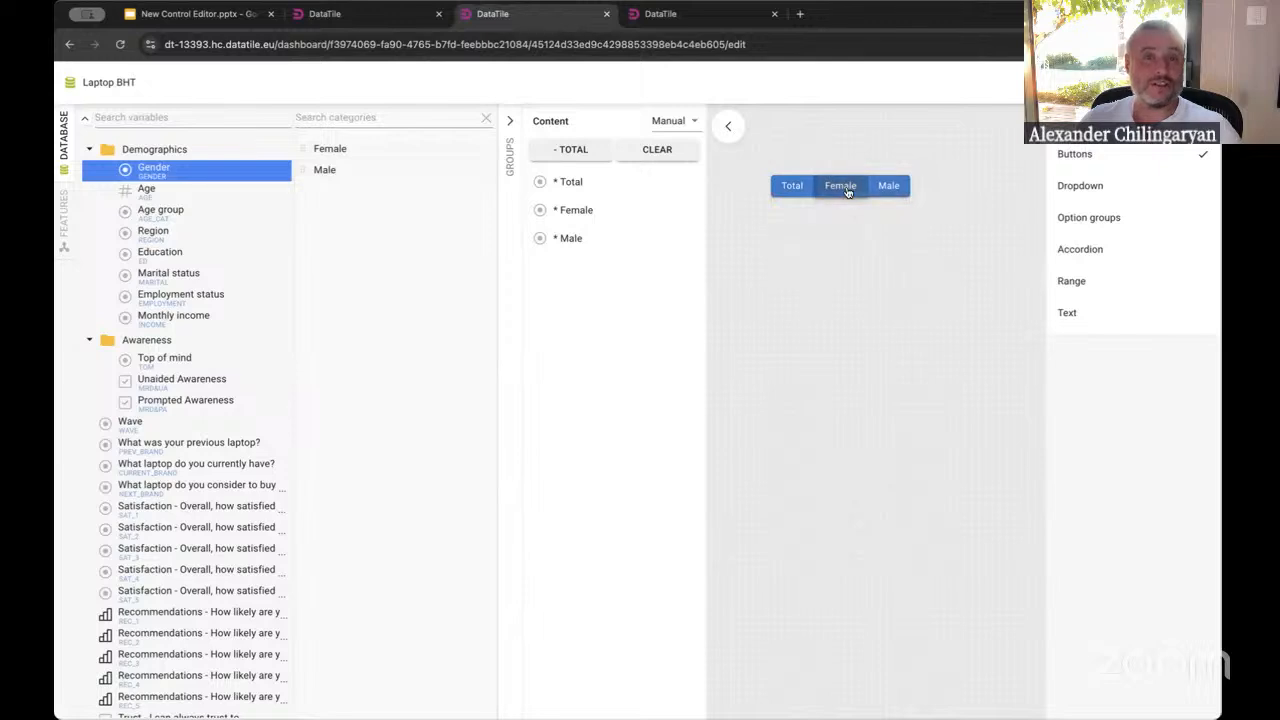
click(792, 187)
click(849, 186)
click(891, 186)
click(840, 186)
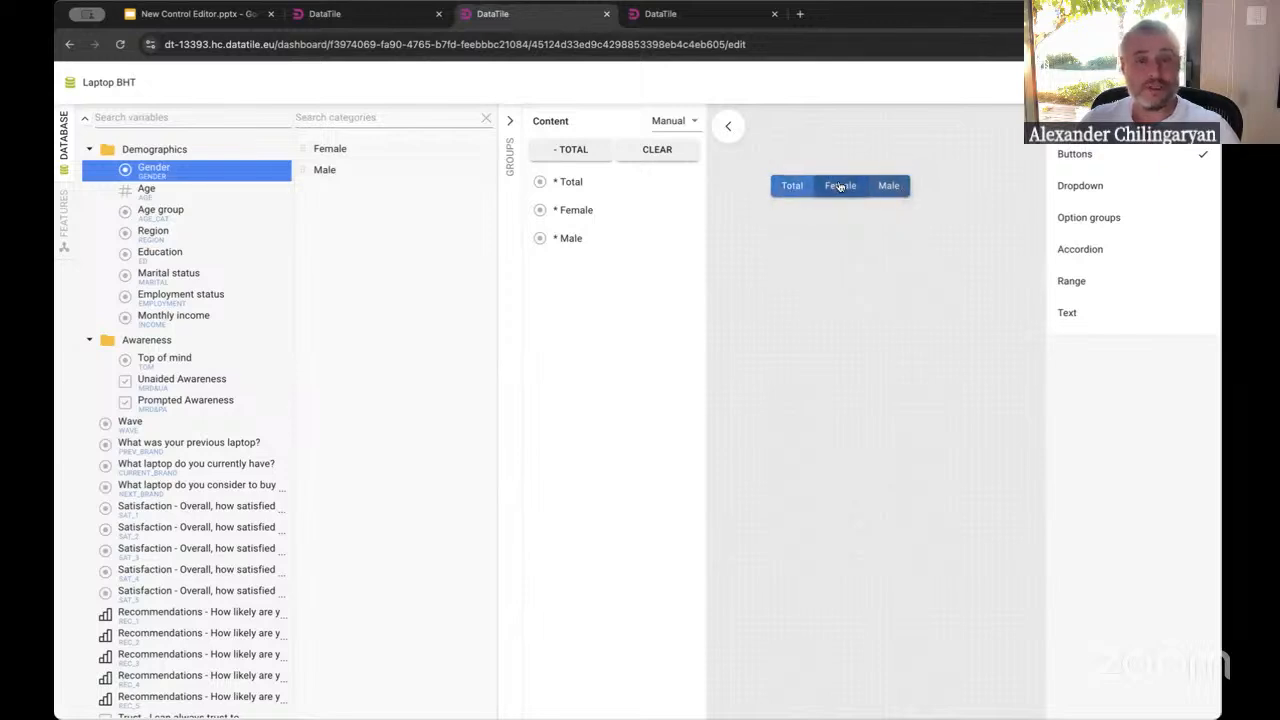
click(792, 187)
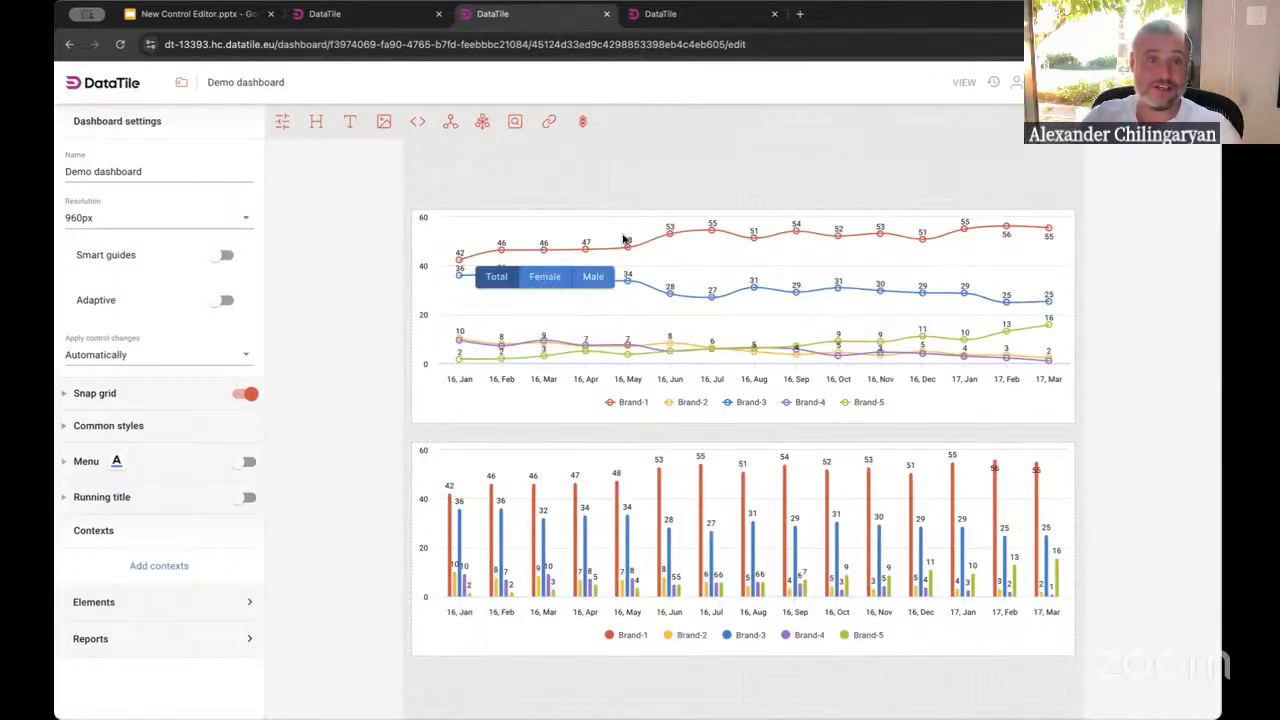
Move the Gender buttons control above the line chart and select it
drag(601, 287, 543, 178)
click(606, 181)
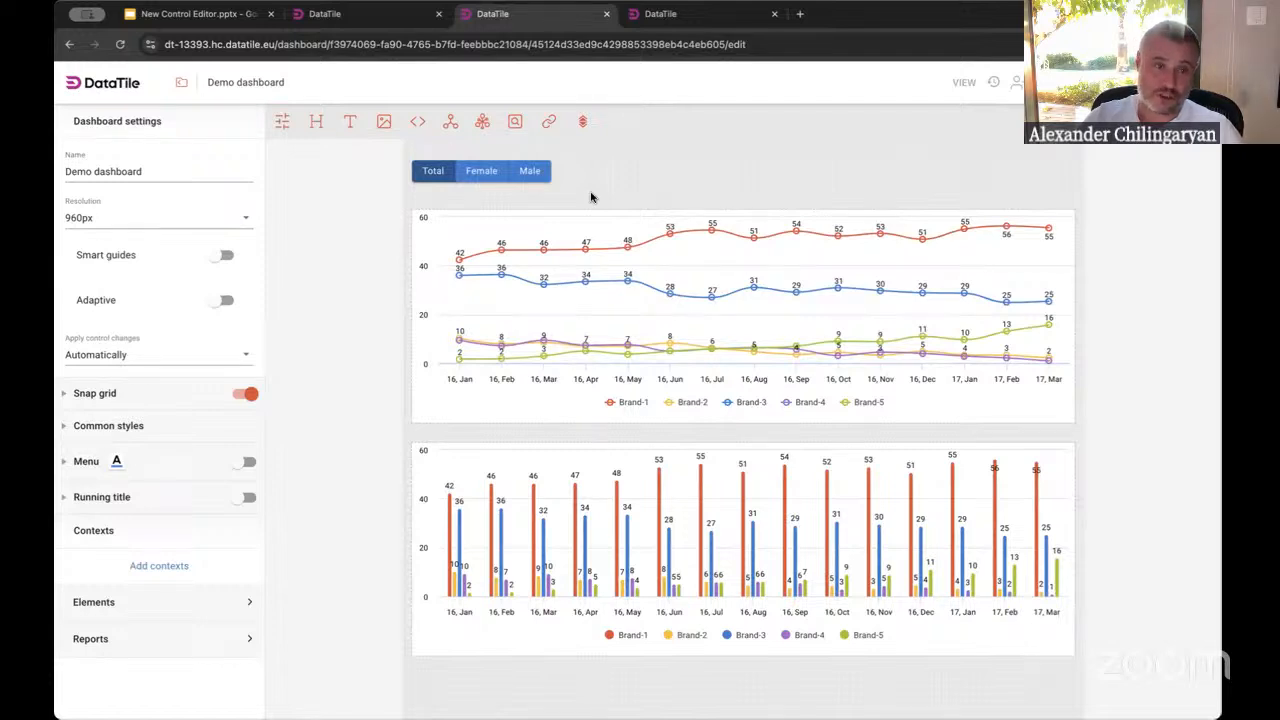
click(500, 175)
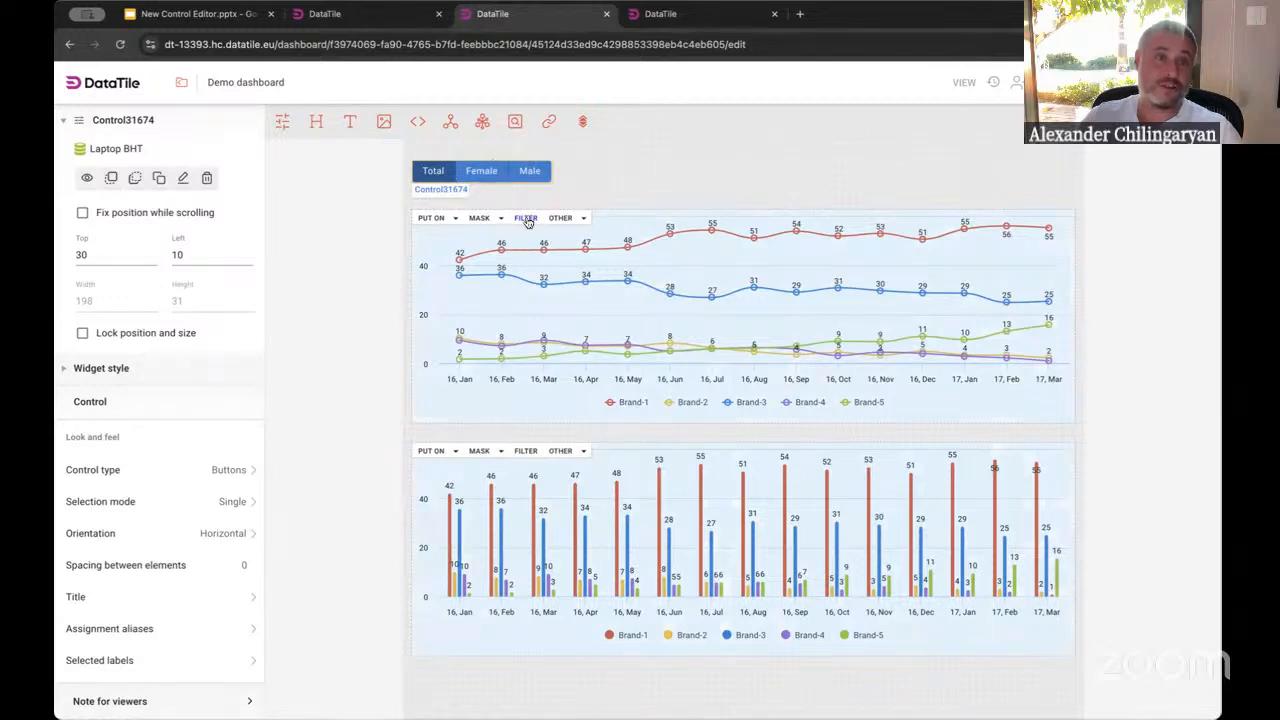
Set the Gender control to filter both the line chart and the bar chart
click(527, 219)
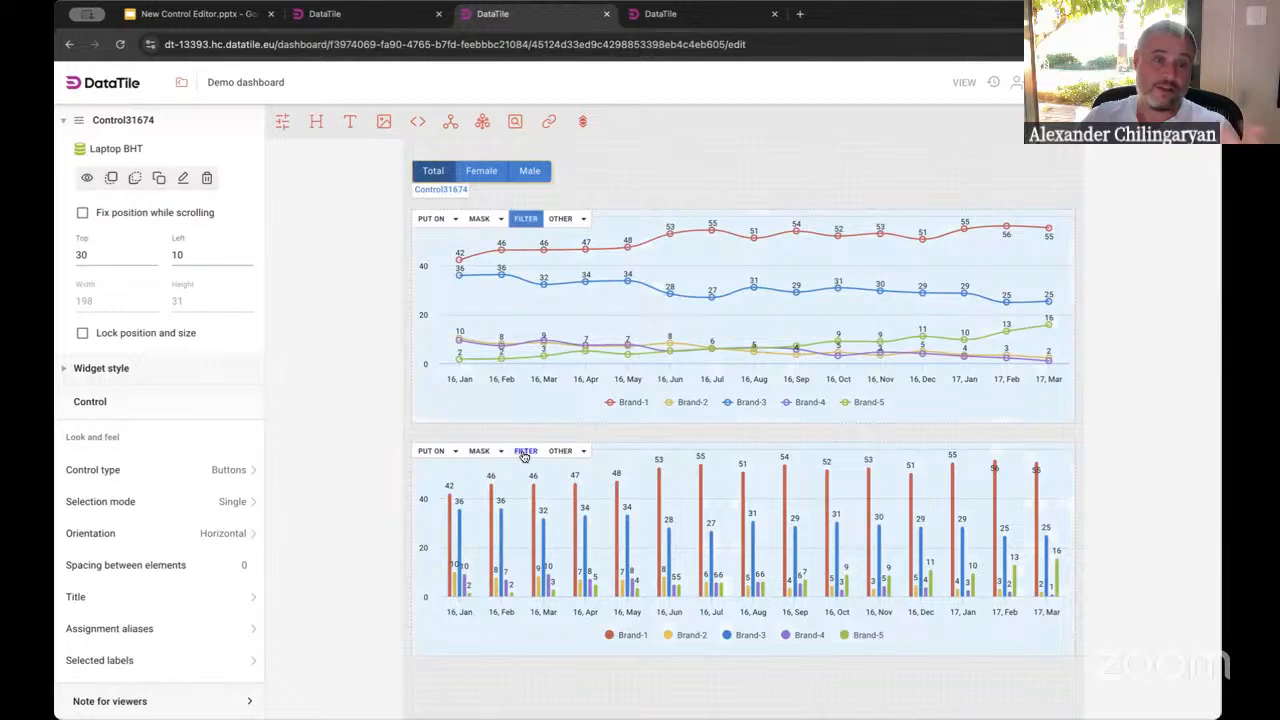
click(525, 451)
click(716, 184)
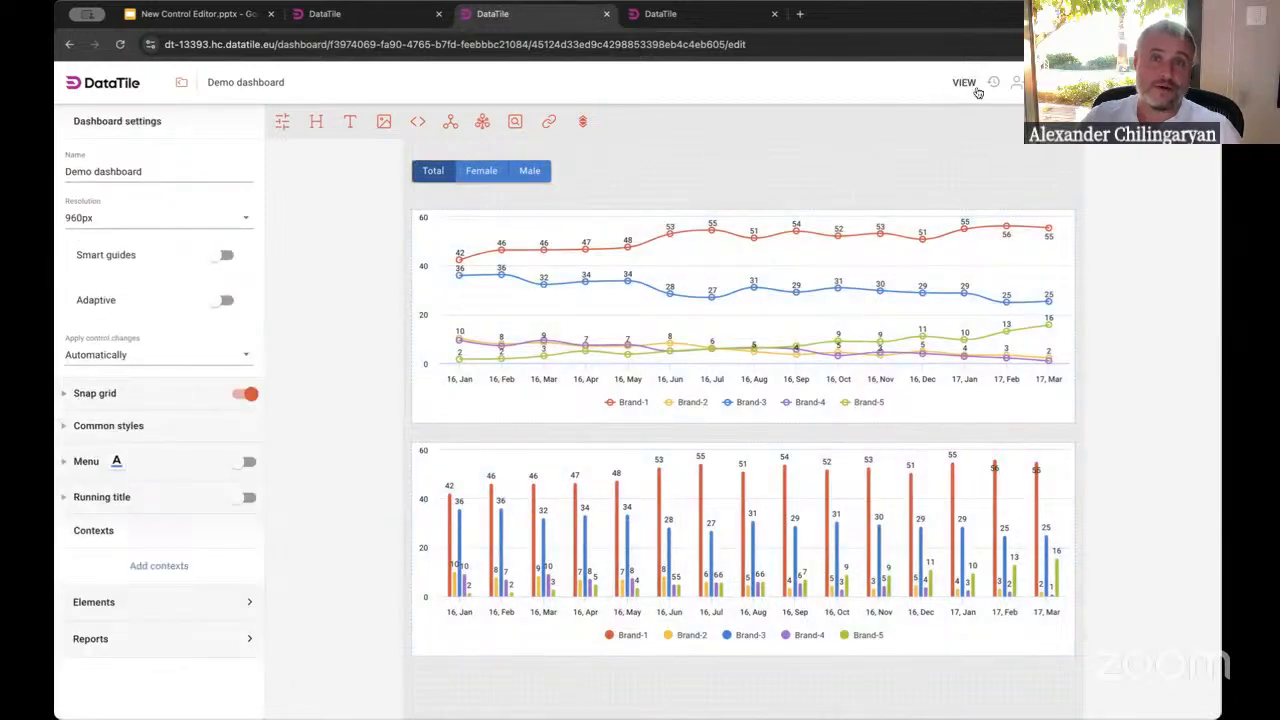
Switch to view mode, test the Female, Male and Total buttons on the charts, and return to editing
click(966, 83)
click(381, 139)
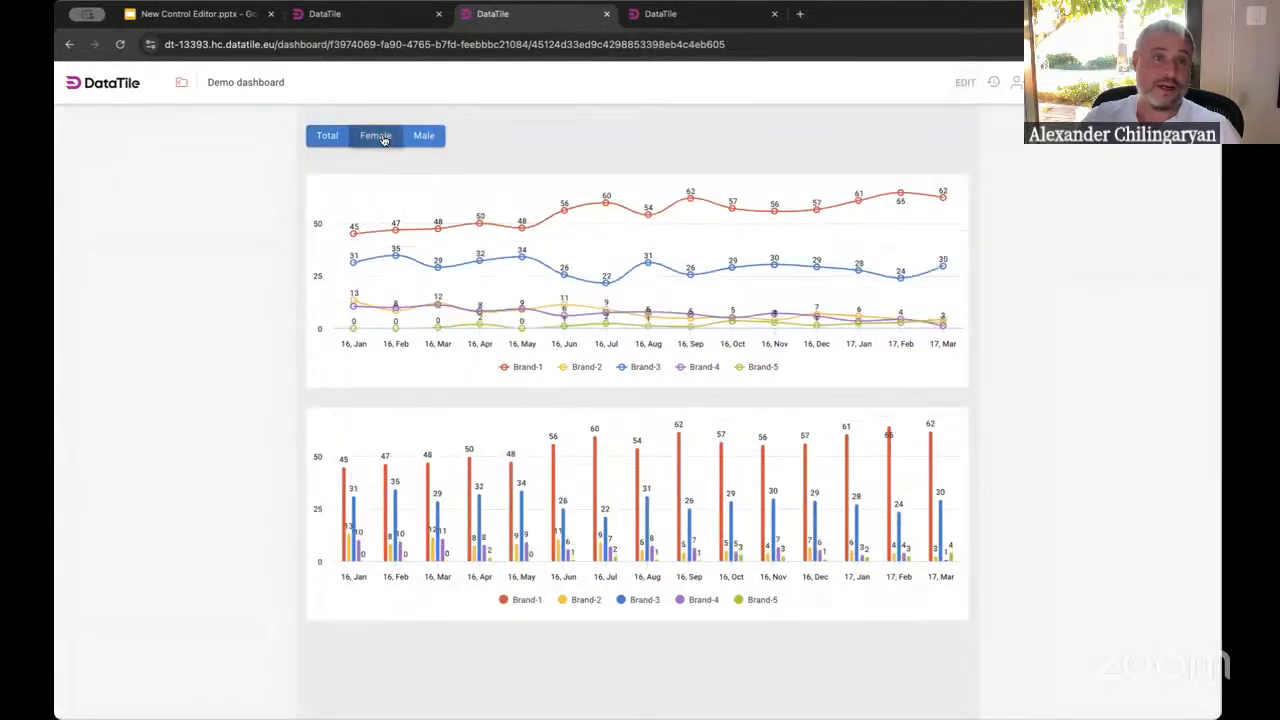
click(423, 137)
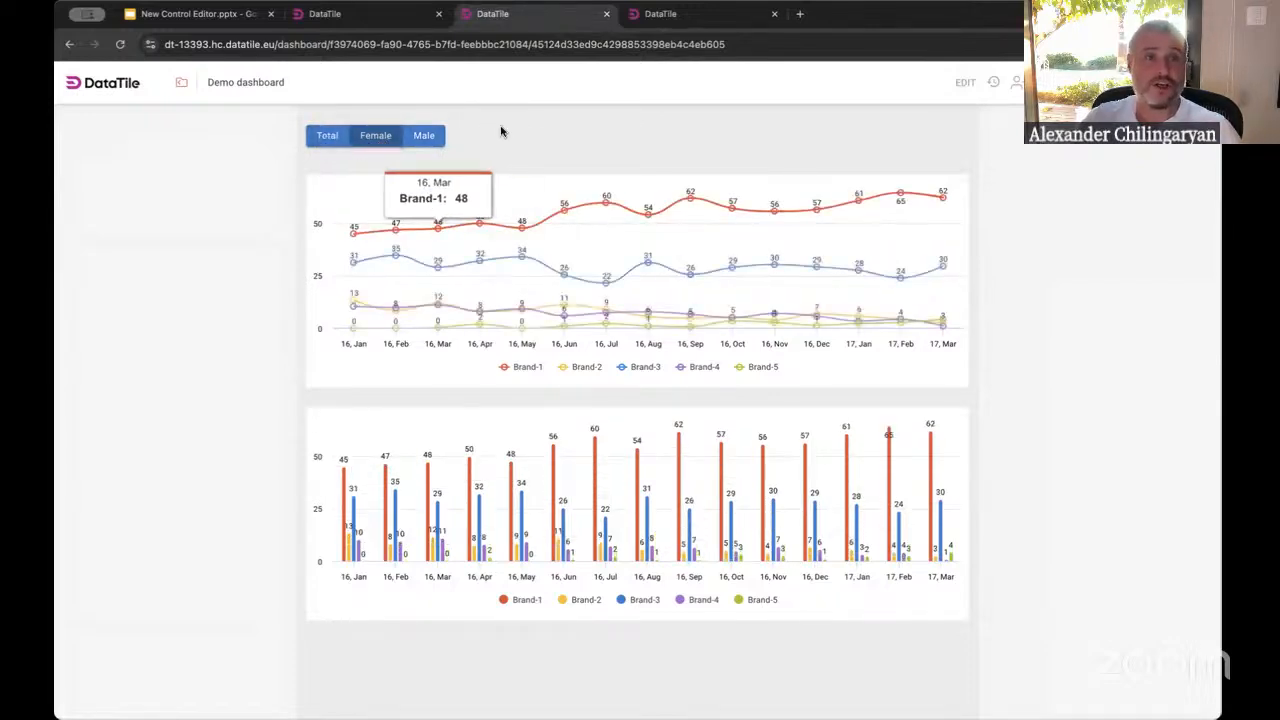
click(327, 136)
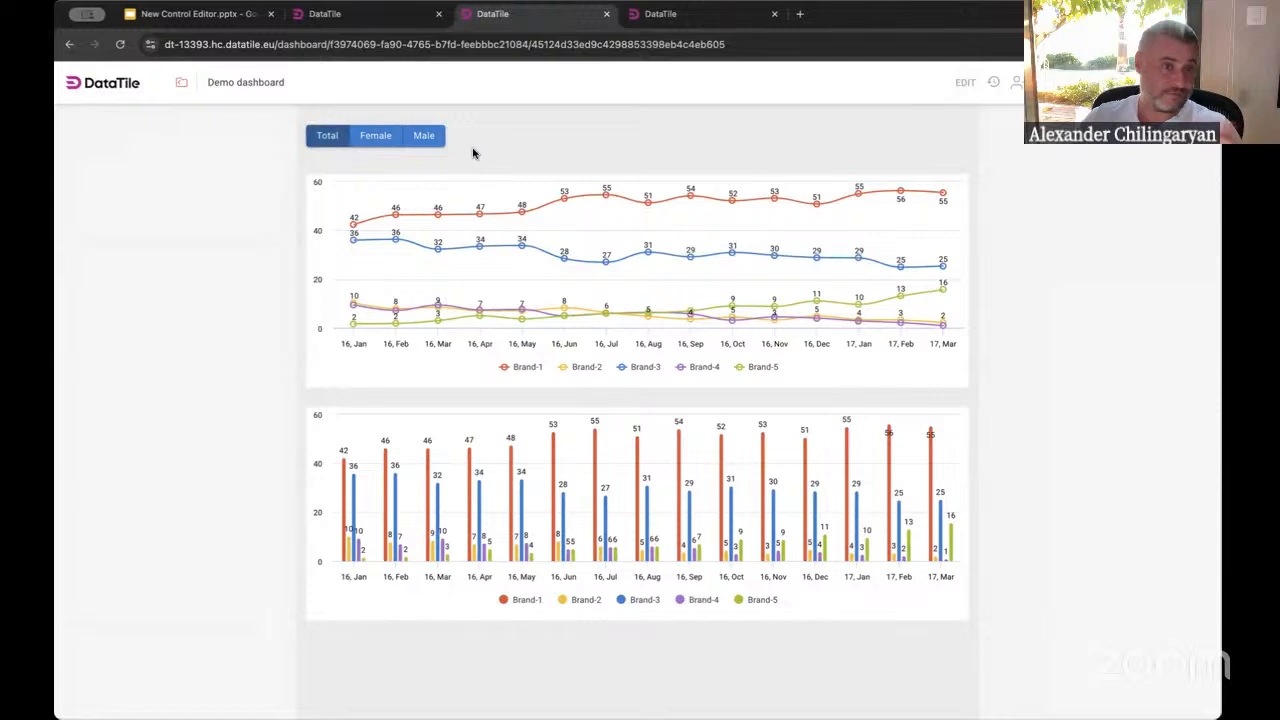
click(964, 82)
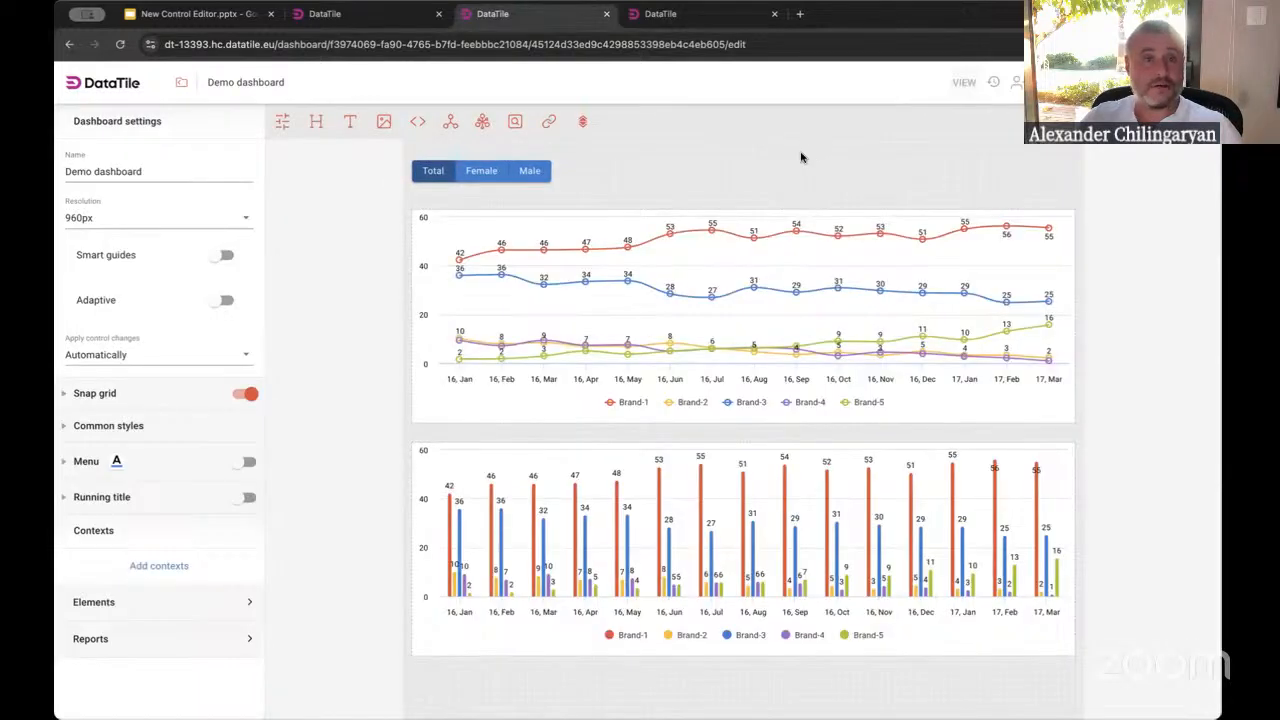
Create a new control from the Age group variable and try choosing 18-24 in its dropdown preview
click(284, 127)
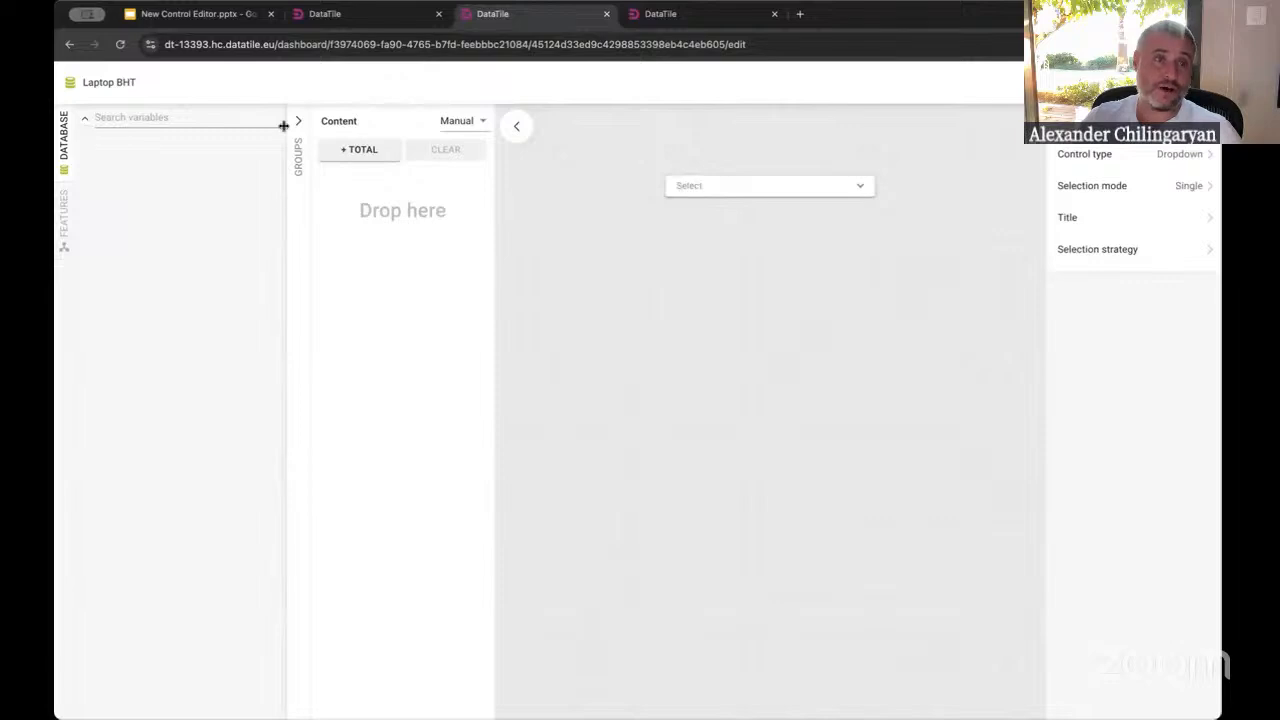
drag(160, 209, 377, 231)
click(414, 246)
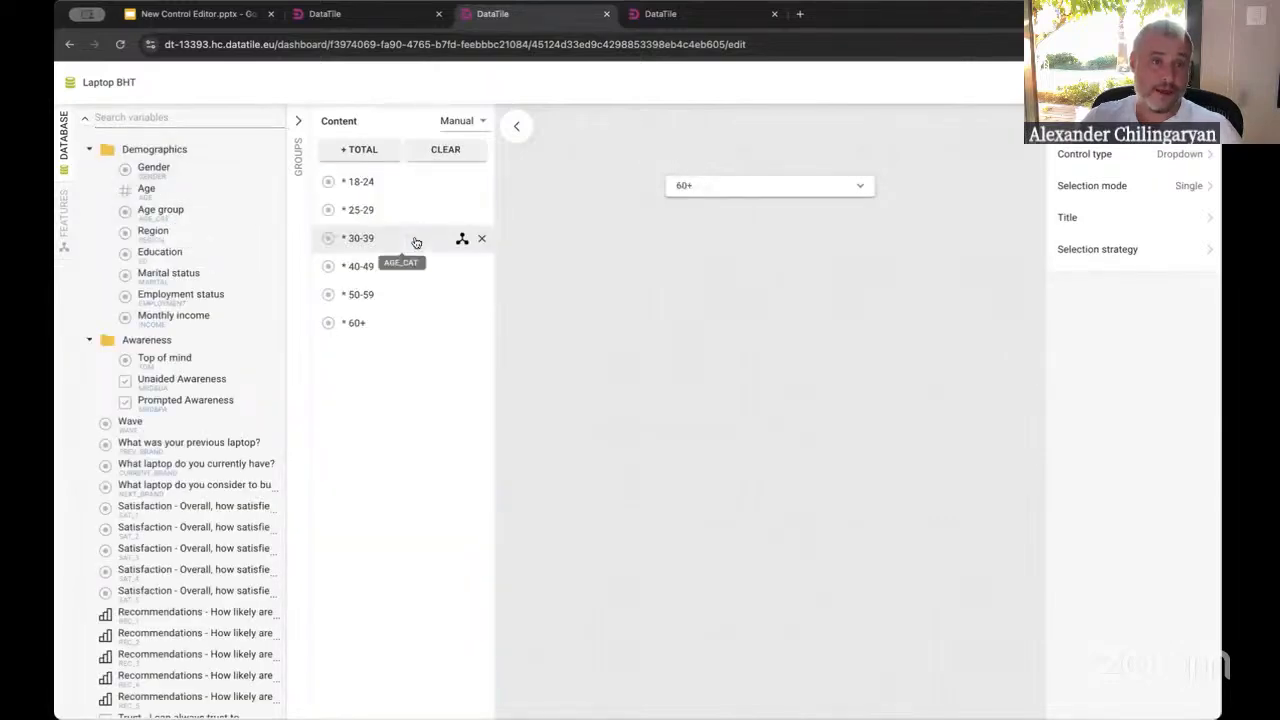
click(715, 191)
click(701, 217)
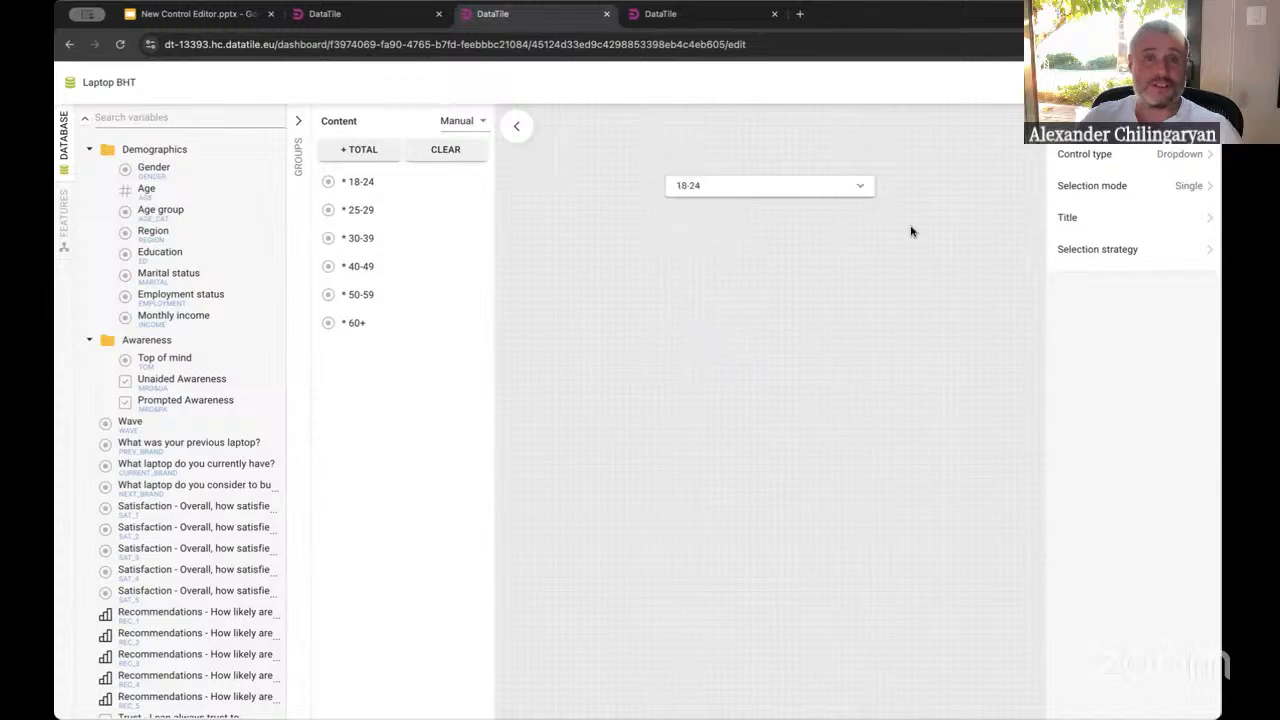
Set the age control's type to Buttons and its selection mode to Multiple
click(1204, 156)
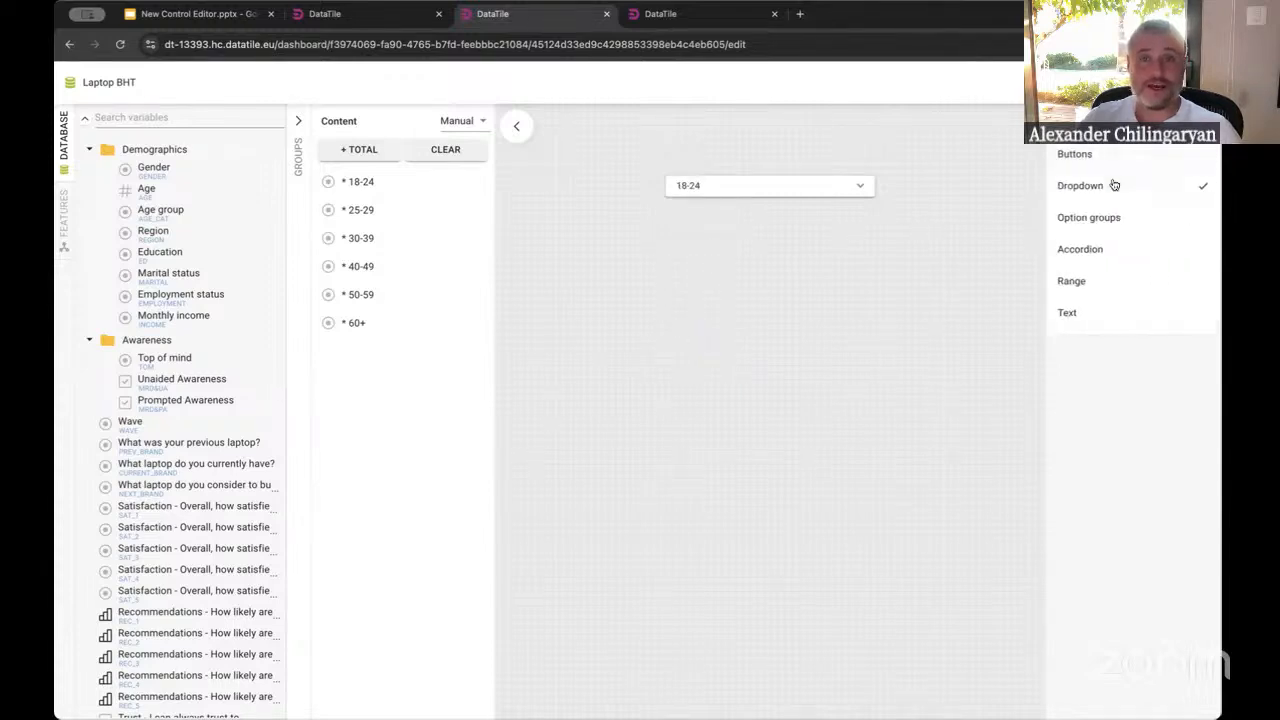
click(1077, 156)
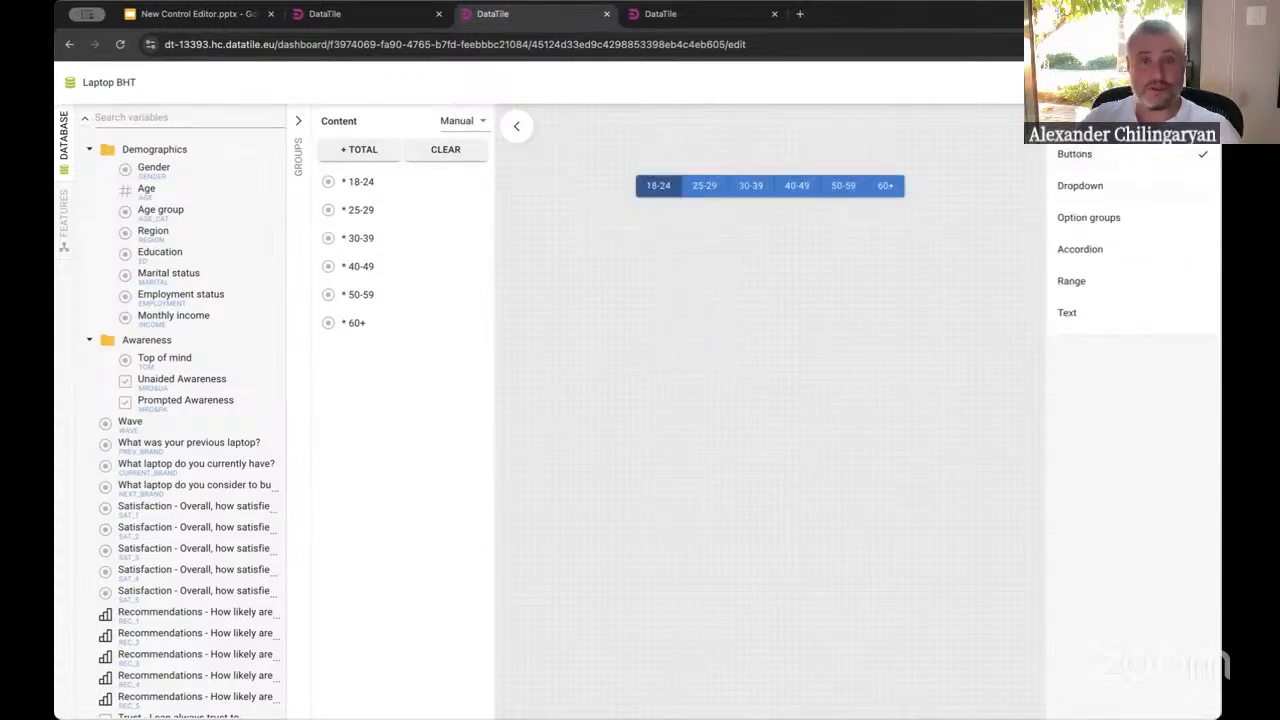
click(1180, 189)
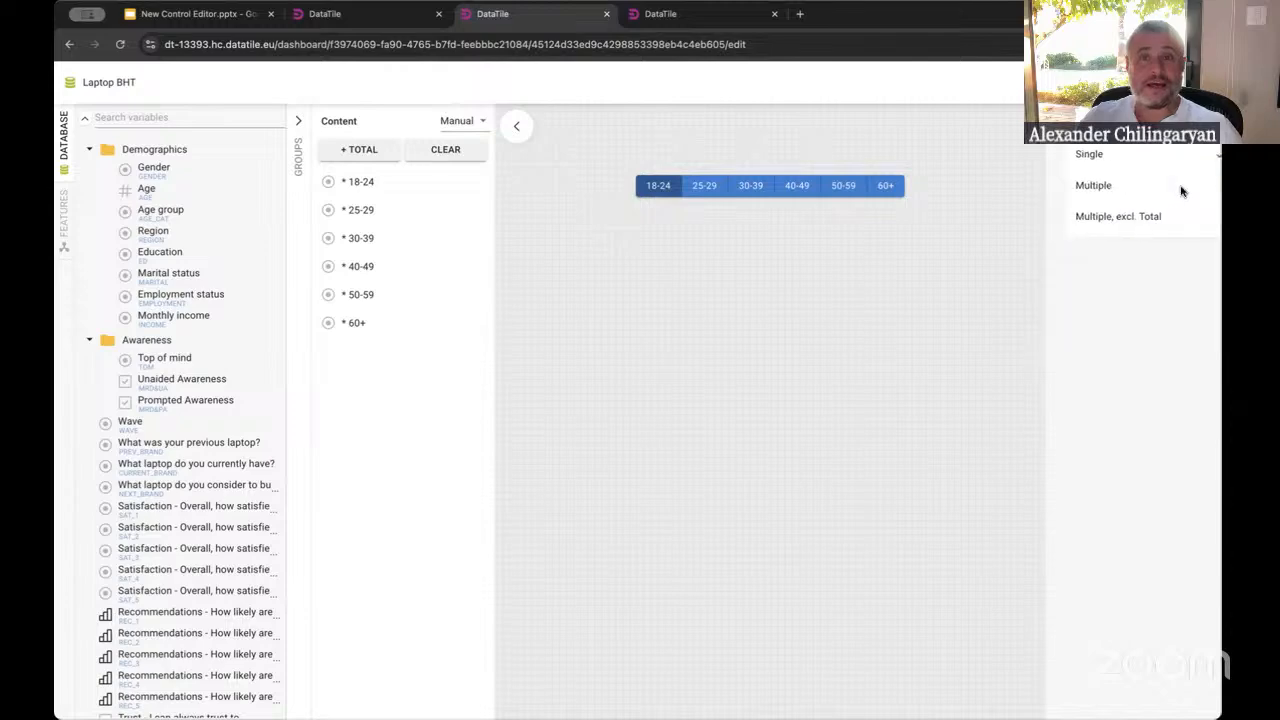
click(1079, 187)
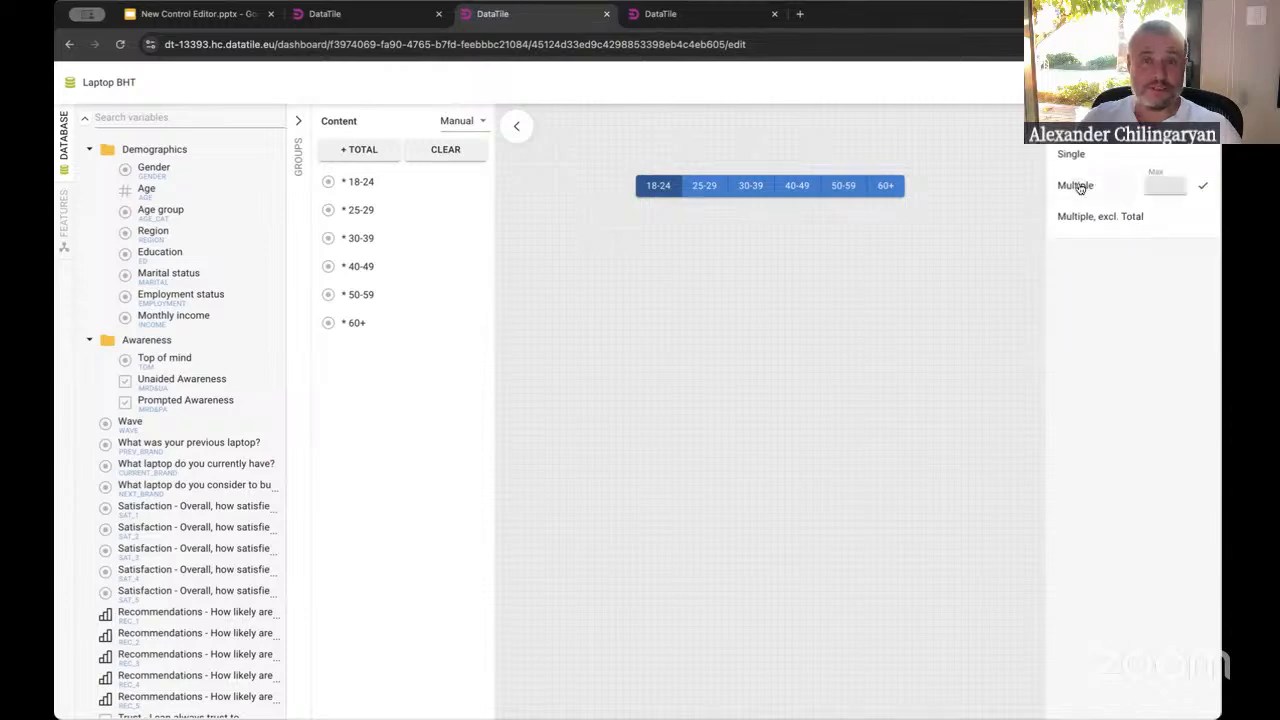
click(1066, 122)
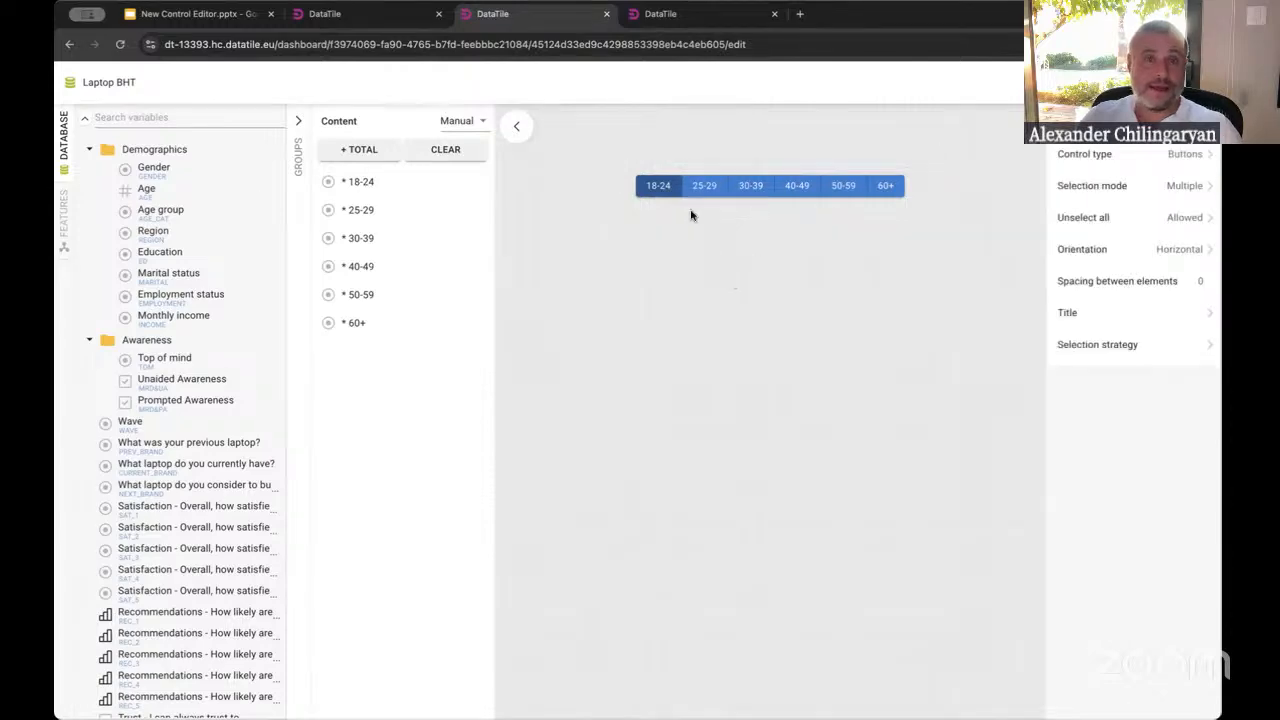
Test multiple selection by choosing 25-29, 30-39, 40-49, 50-59 and 60+ in the control preview
click(706, 185)
click(752, 186)
click(797, 186)
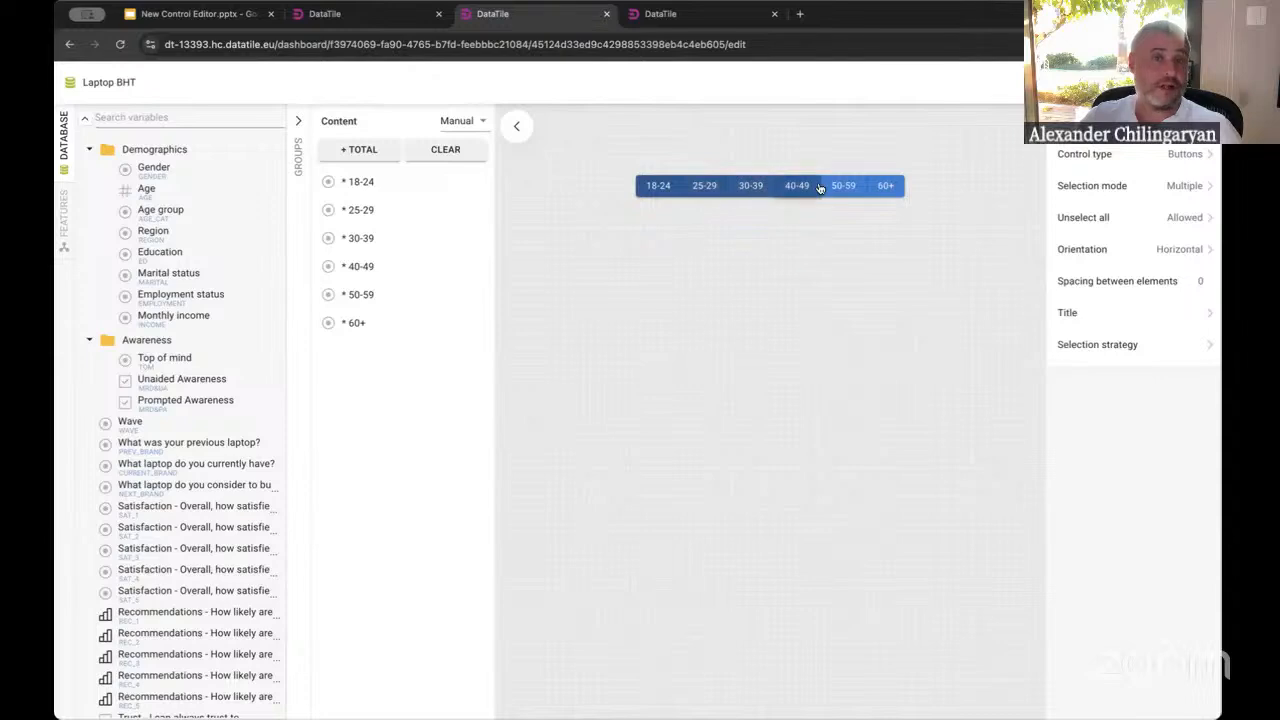
click(843, 186)
click(885, 186)
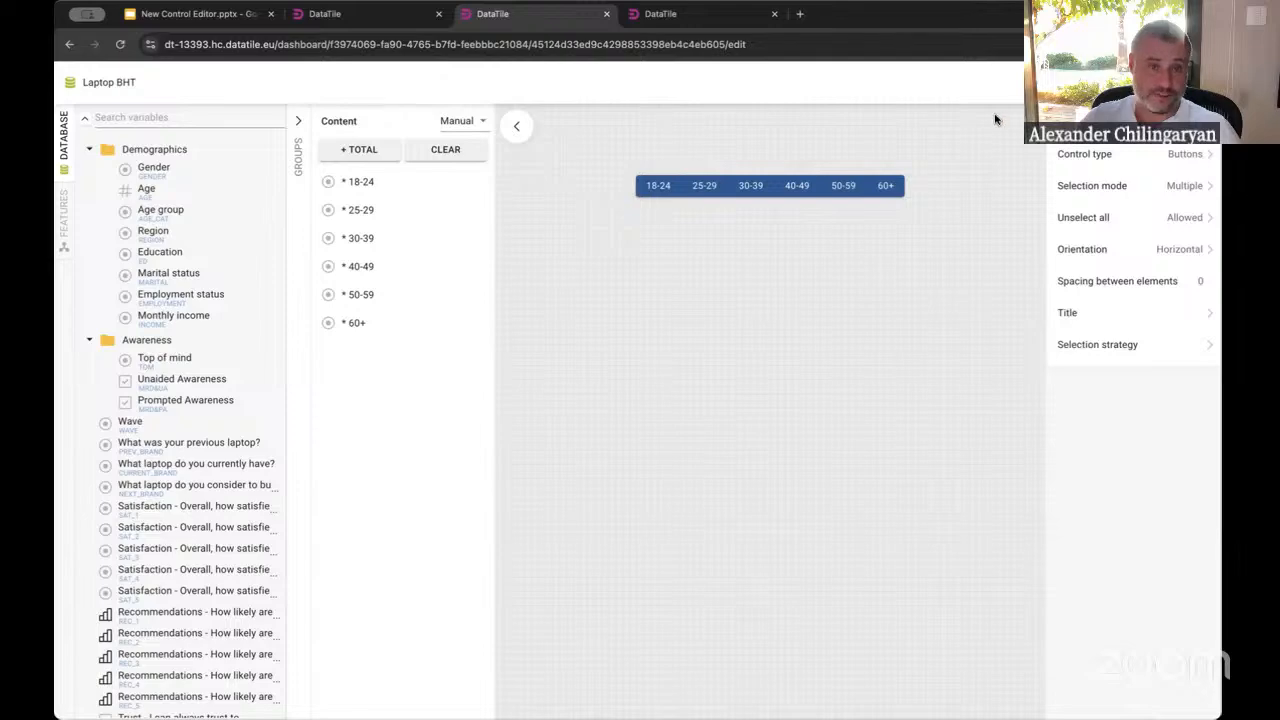
Close the editor, place the age control beside the Gender control, and set it to filter both charts
click(1185, 82)
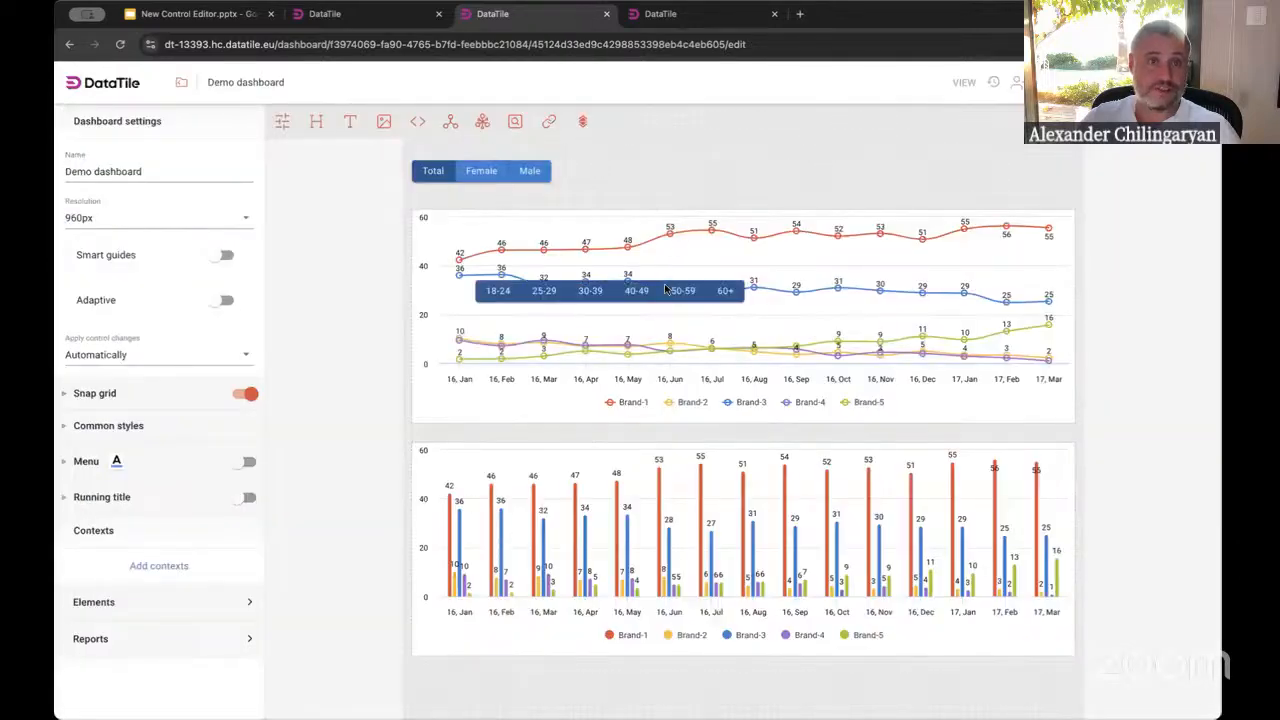
drag(665, 288, 754, 178)
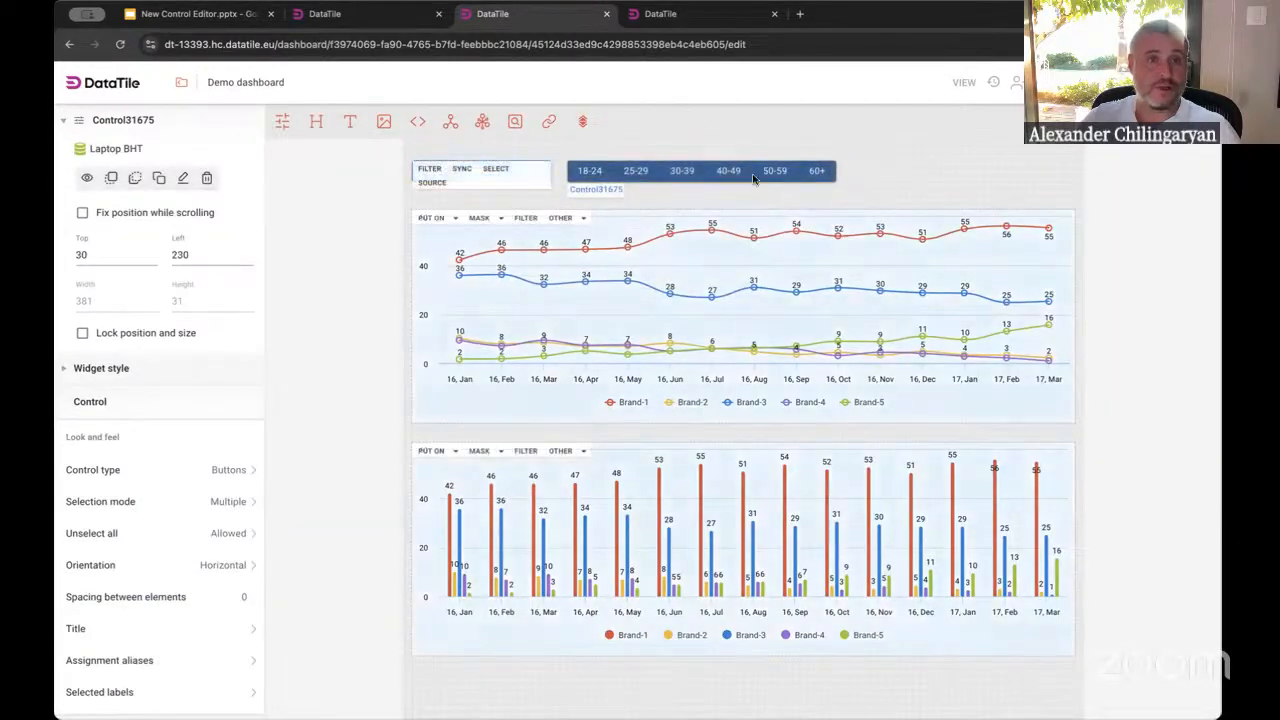
click(527, 219)
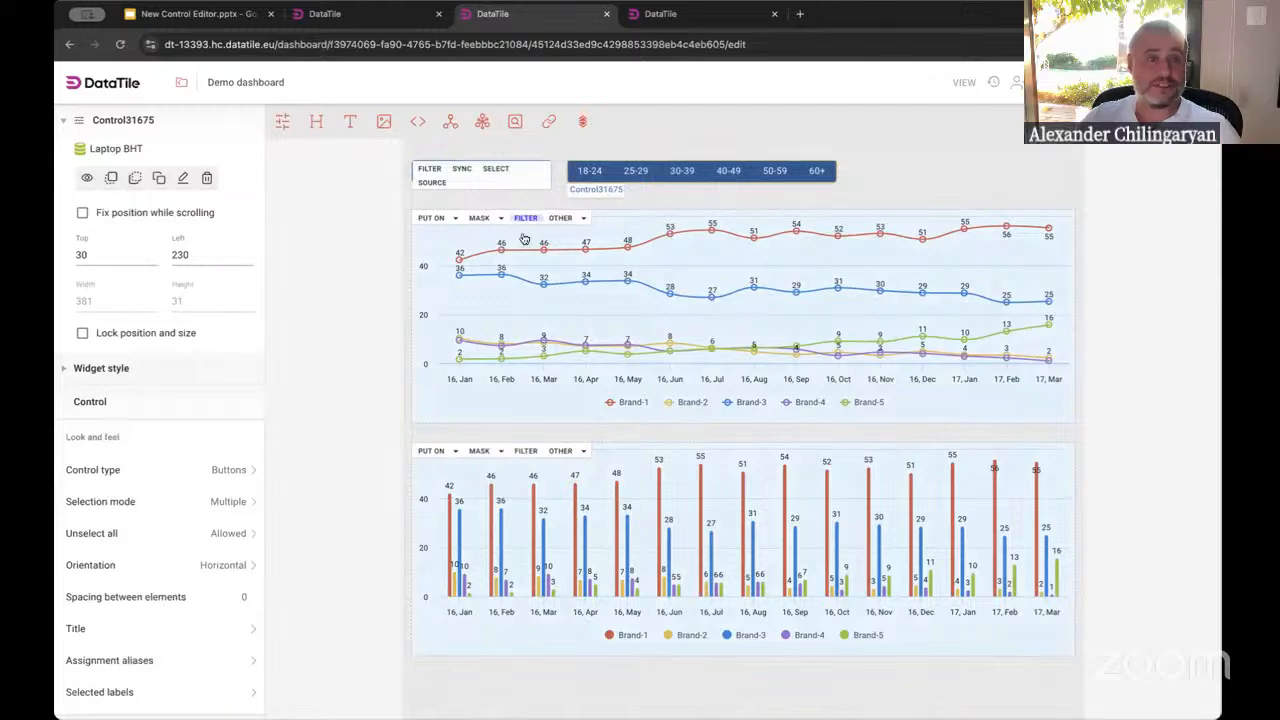
click(526, 452)
click(904, 179)
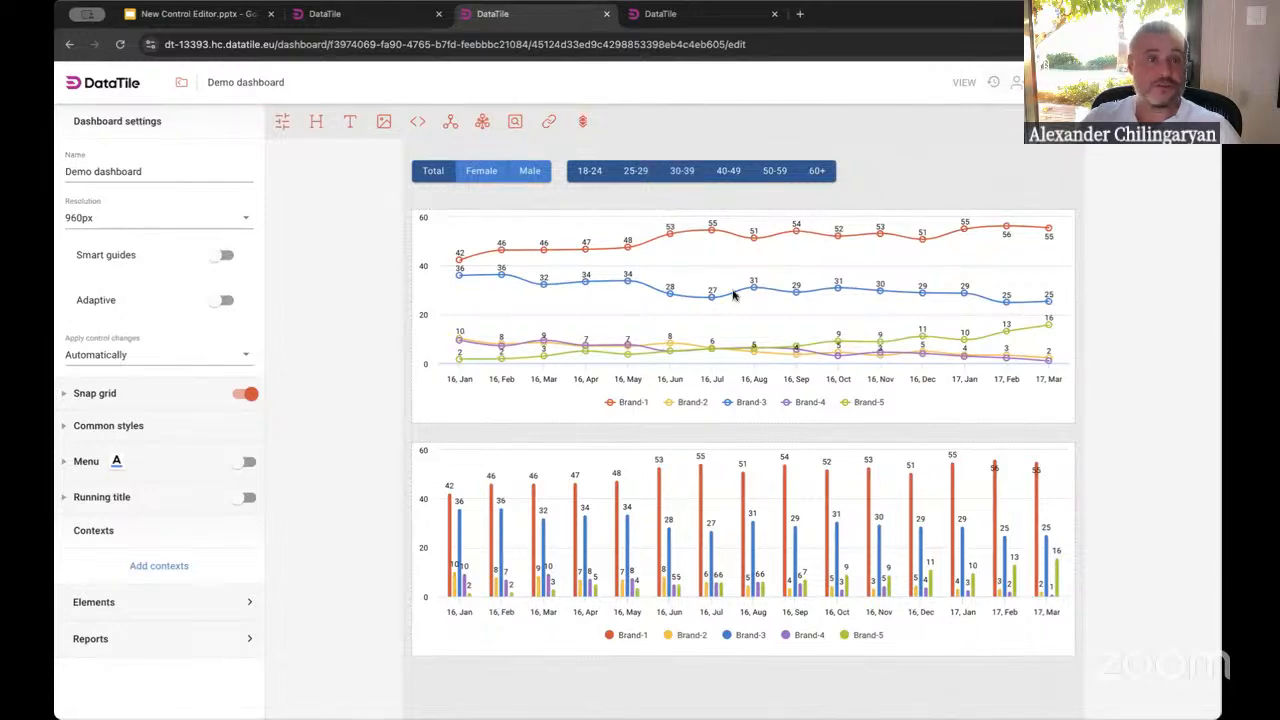
Turn on the filter title visibility for the line chart
click(687, 314)
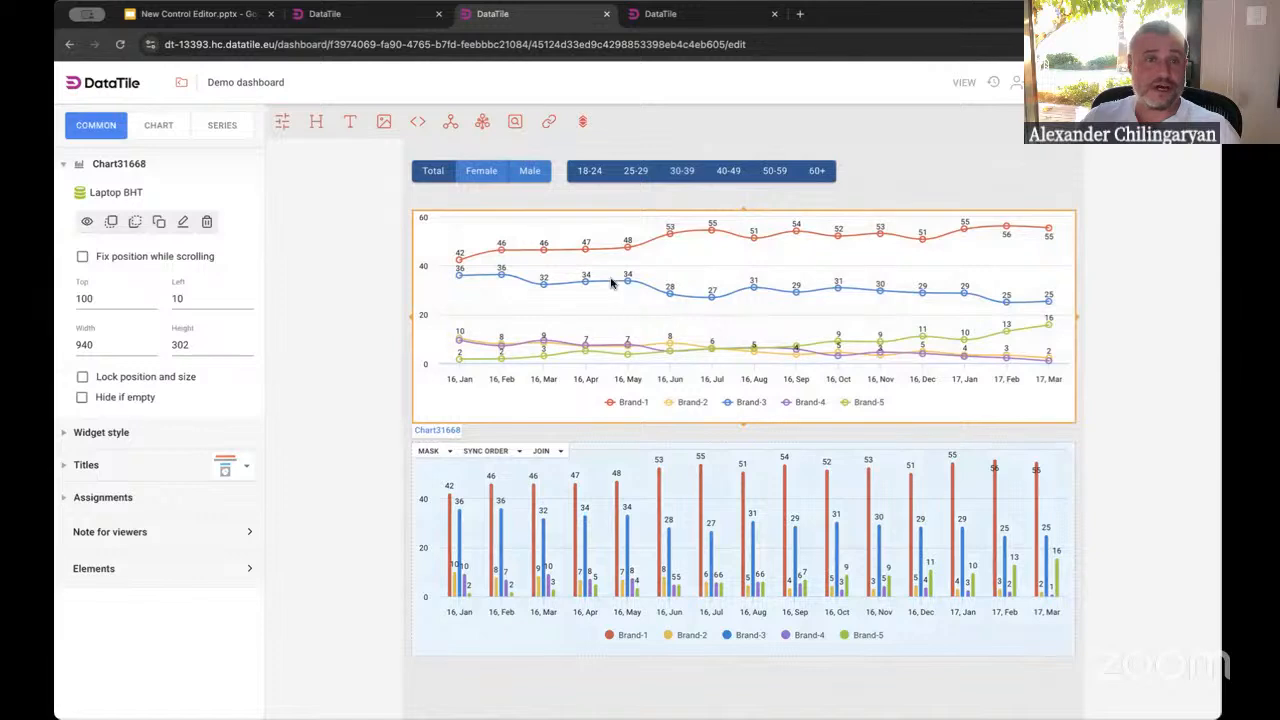
click(609, 205)
click(585, 259)
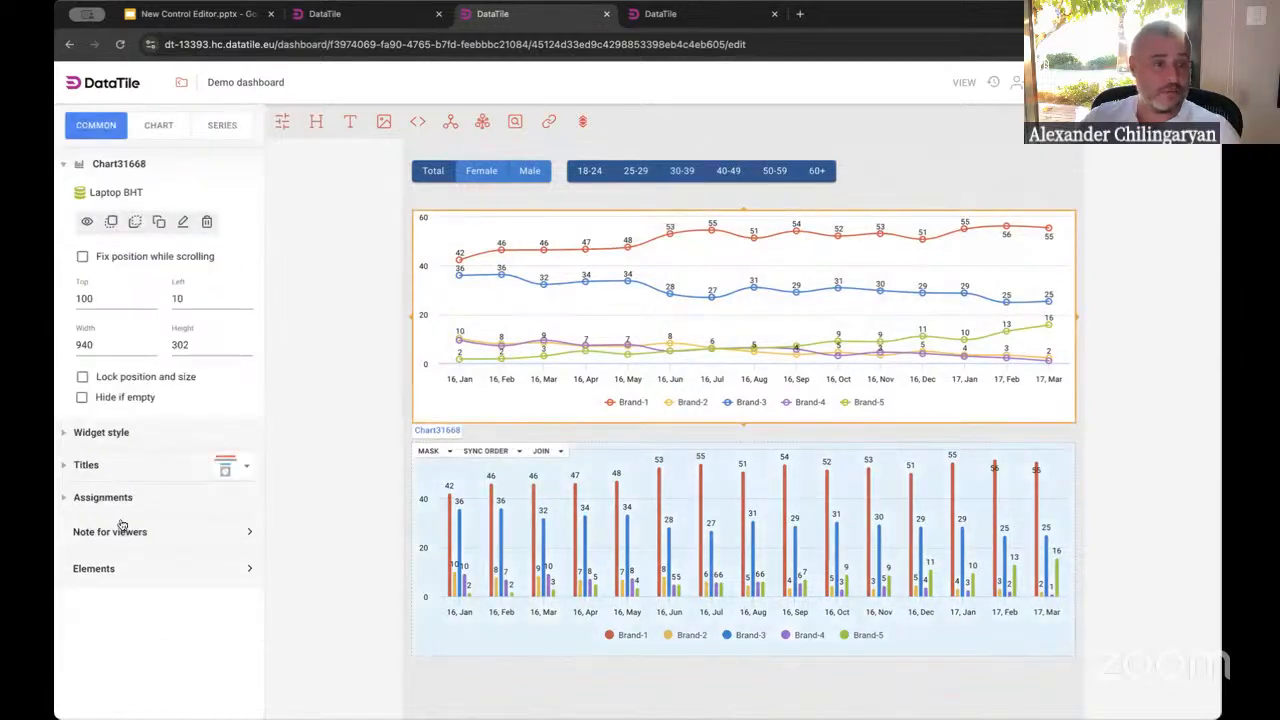
click(96, 462)
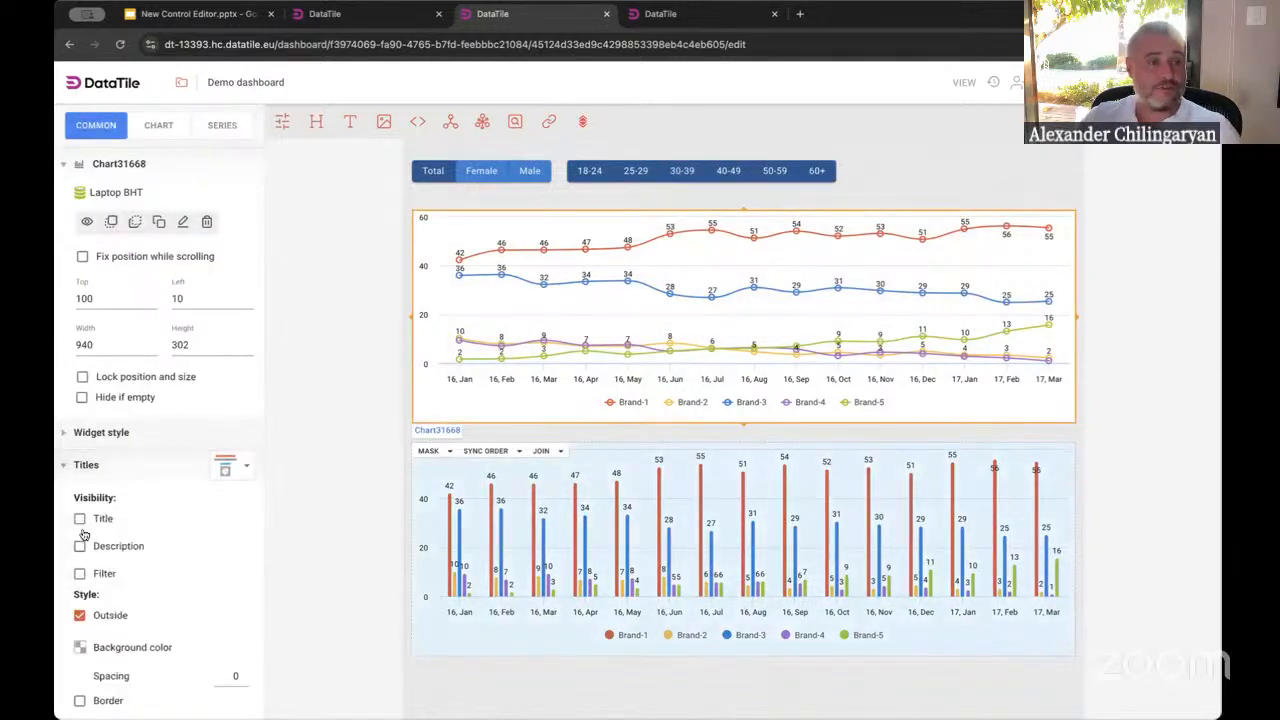
click(79, 575)
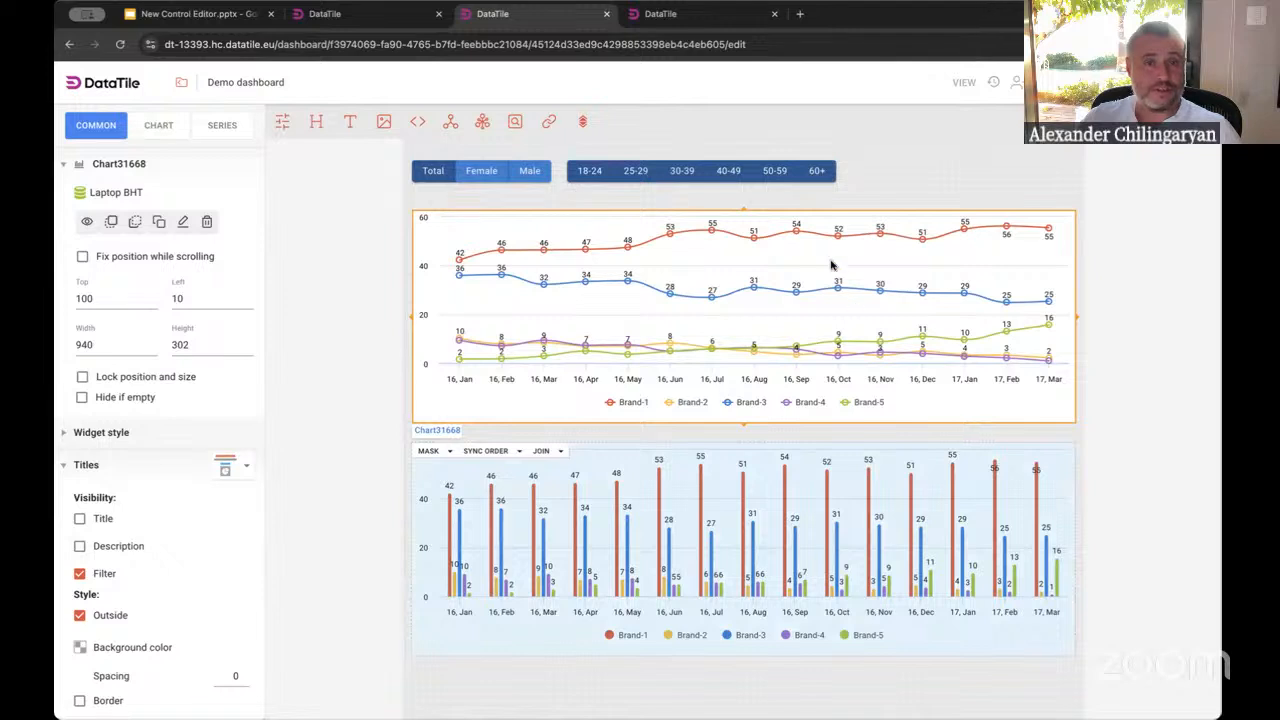
Test the dashboard in view mode by choosing Female and deselecting the 60+ and 18-24 age buttons
click(962, 84)
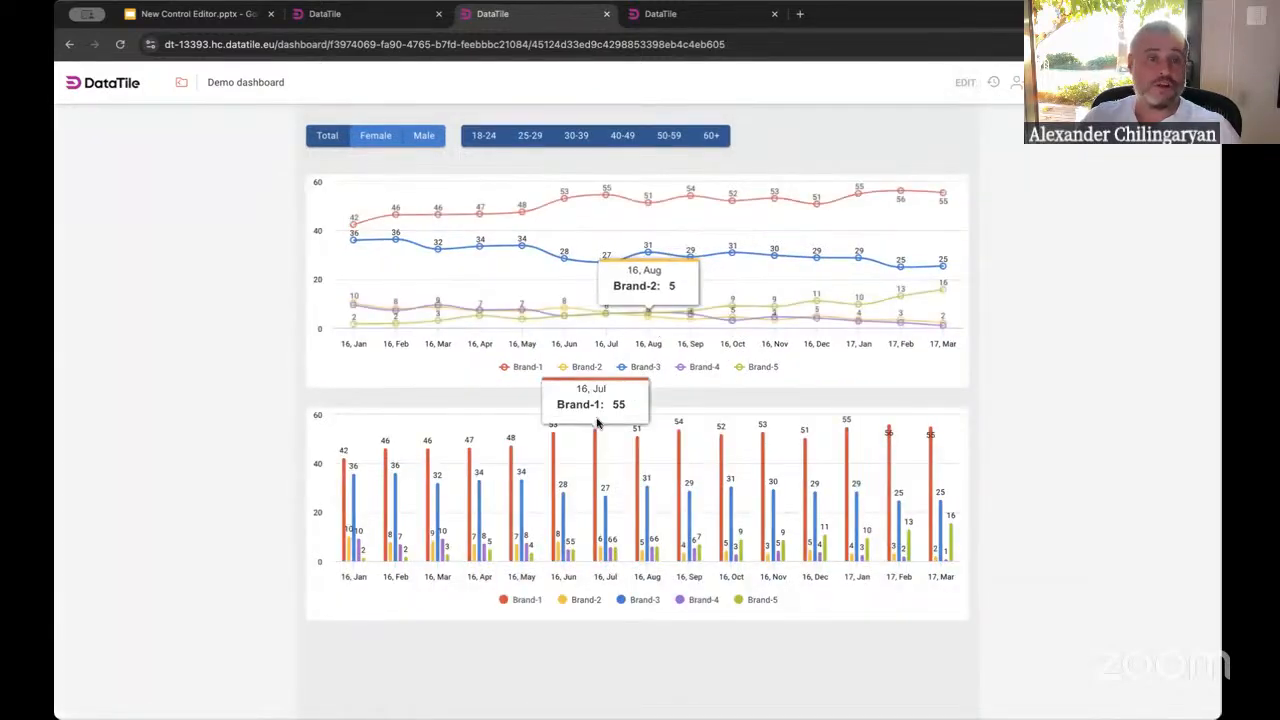
mouse_move(650, 197)
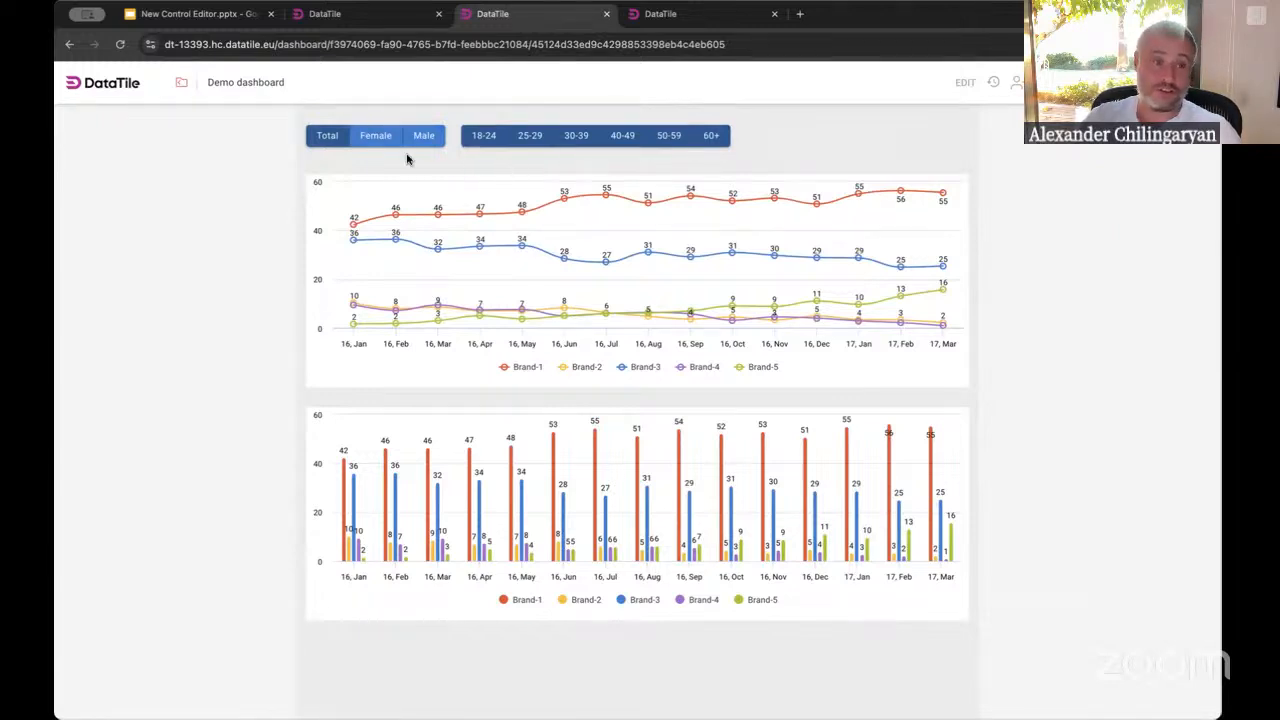
click(376, 137)
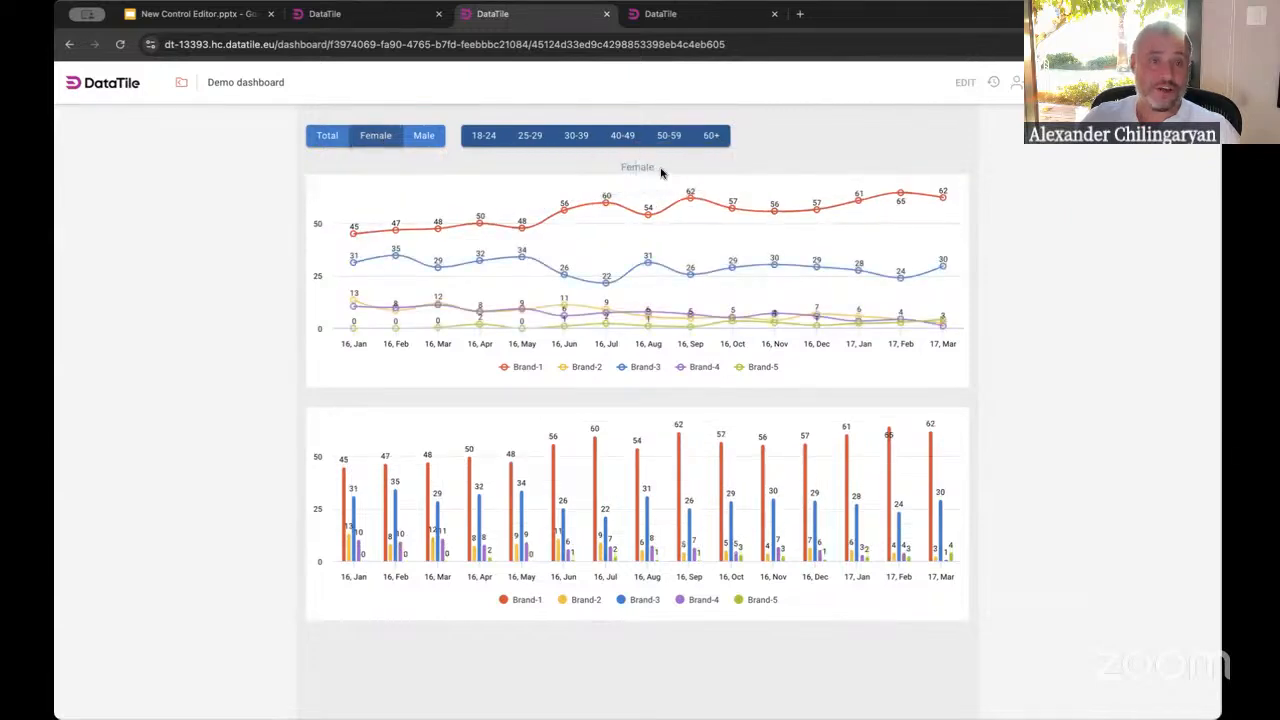
click(708, 137)
click(484, 137)
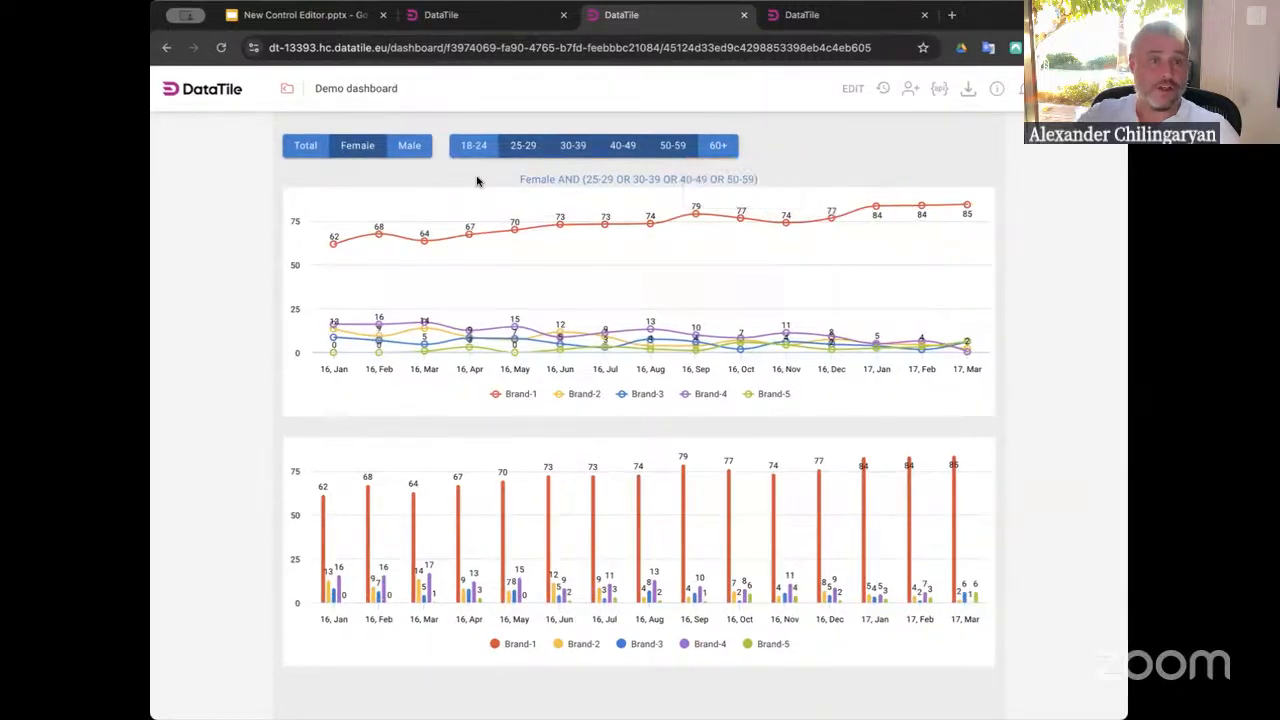
Zoom in to examine the line chart's filter title describing the combined selection
scroll(587, 180, up, 5)
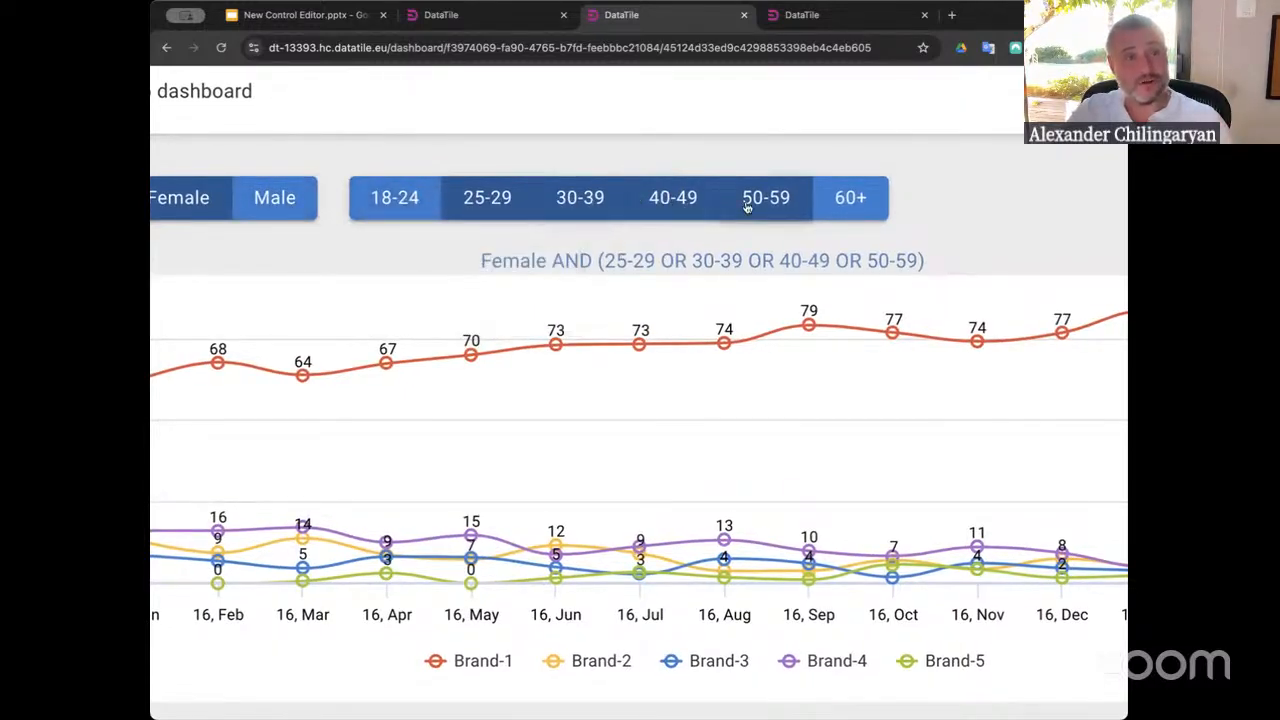
drag(598, 260, 933, 265)
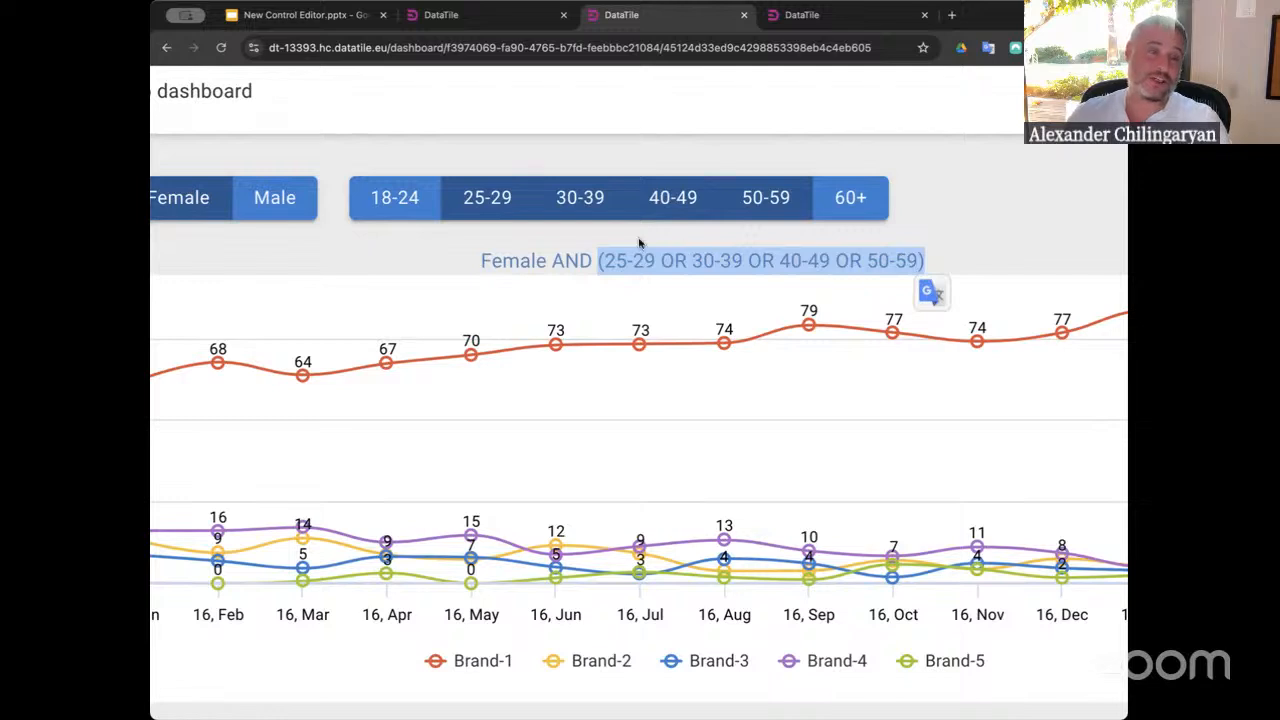
click(572, 260)
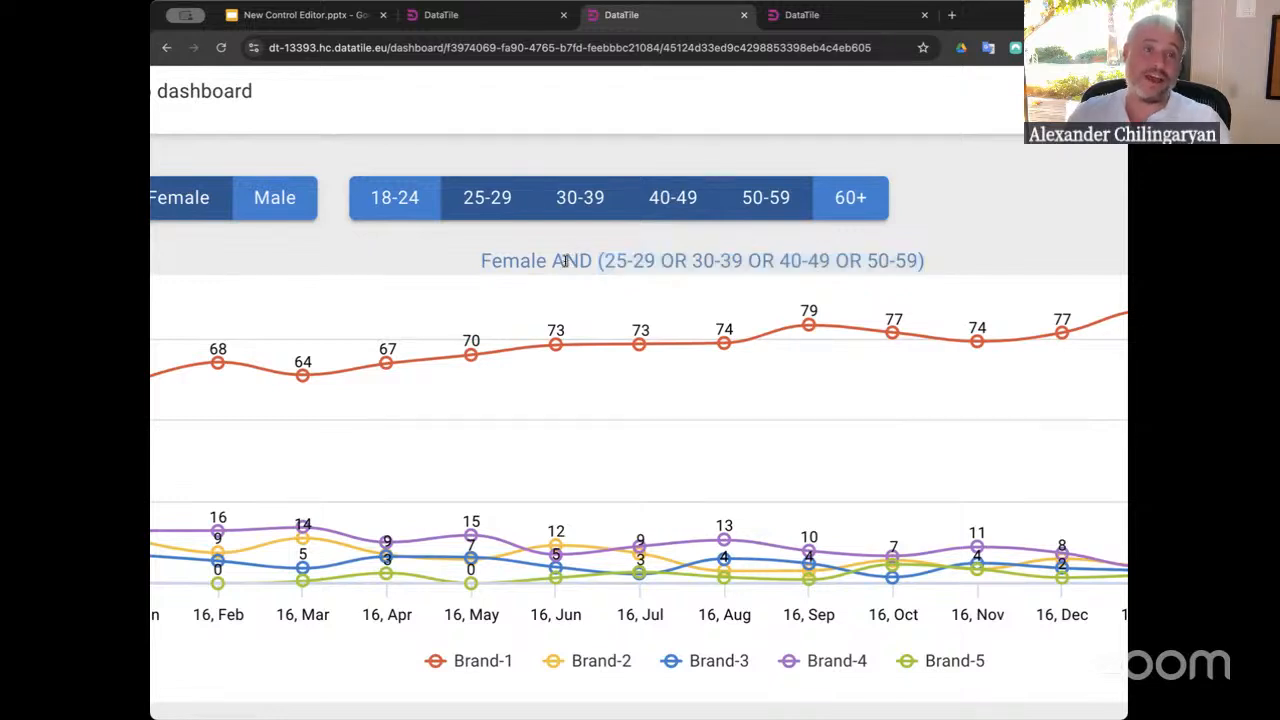
double_click(565, 261)
click(585, 264)
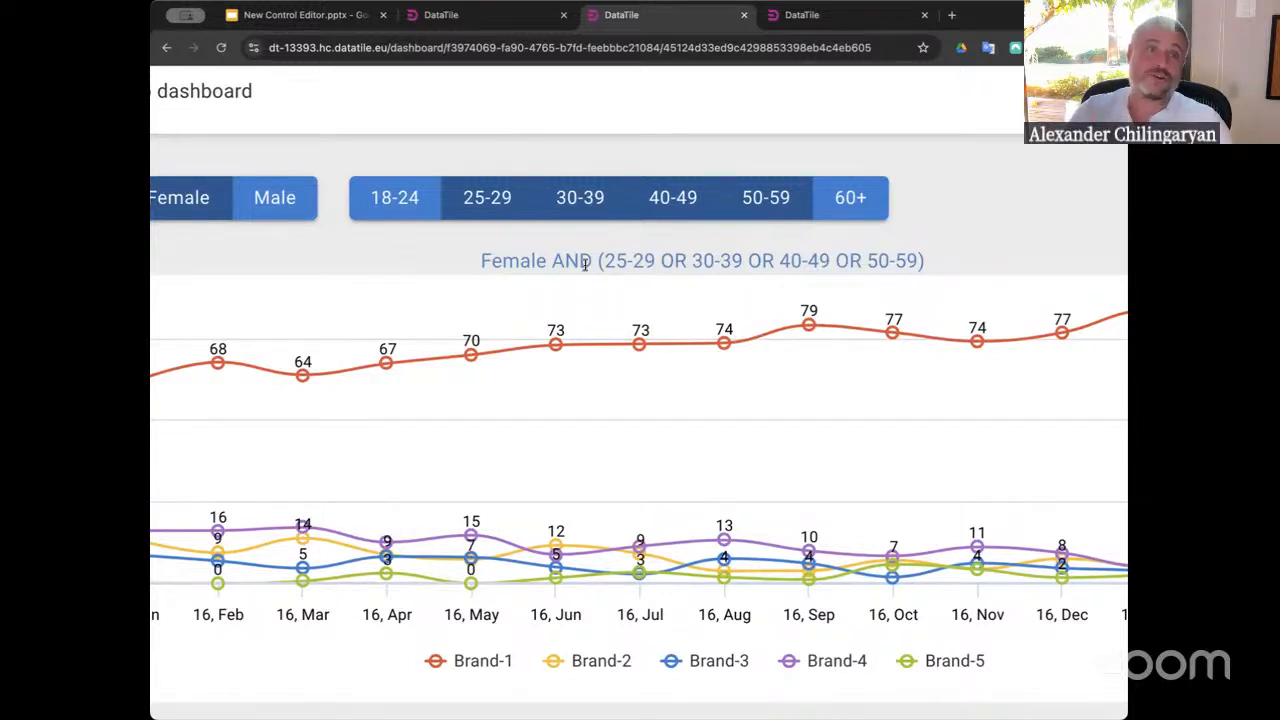
key(super+minus)
key(super+minus)
key(super+minus)
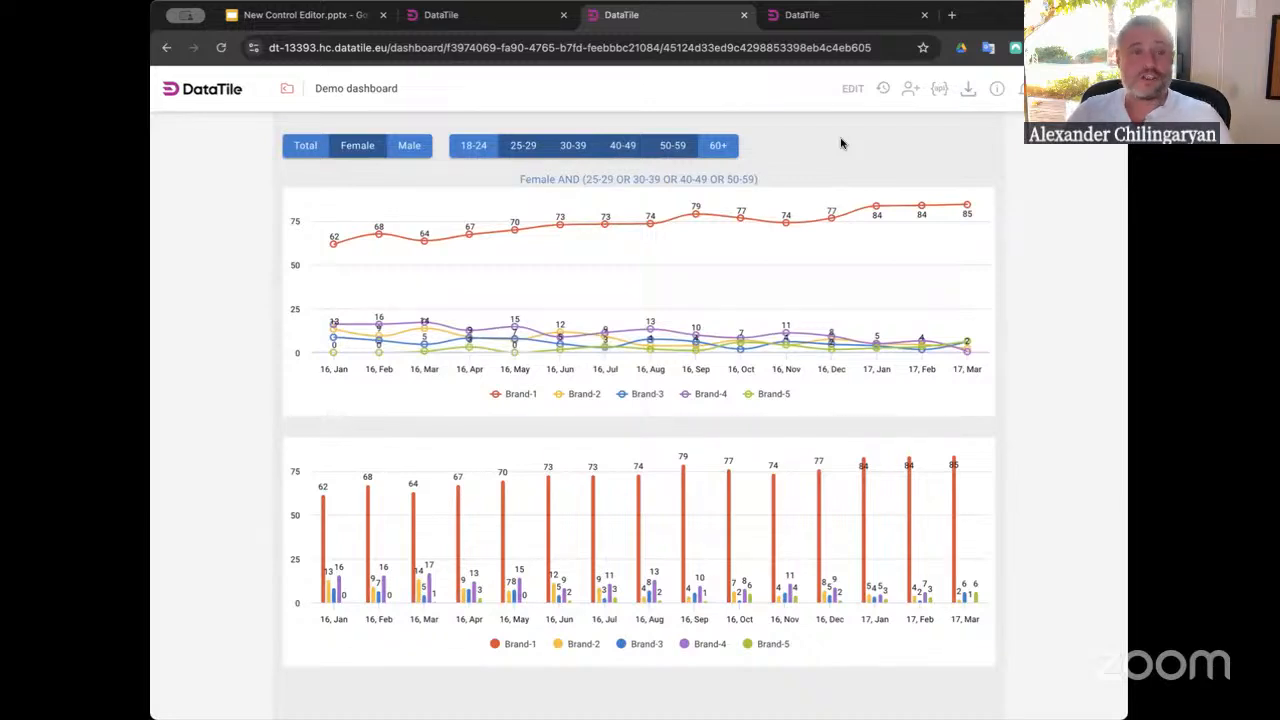
Reselect the 60+ age button on the dashboard, briefly entering edit mode and returning to view mode
click(720, 150)
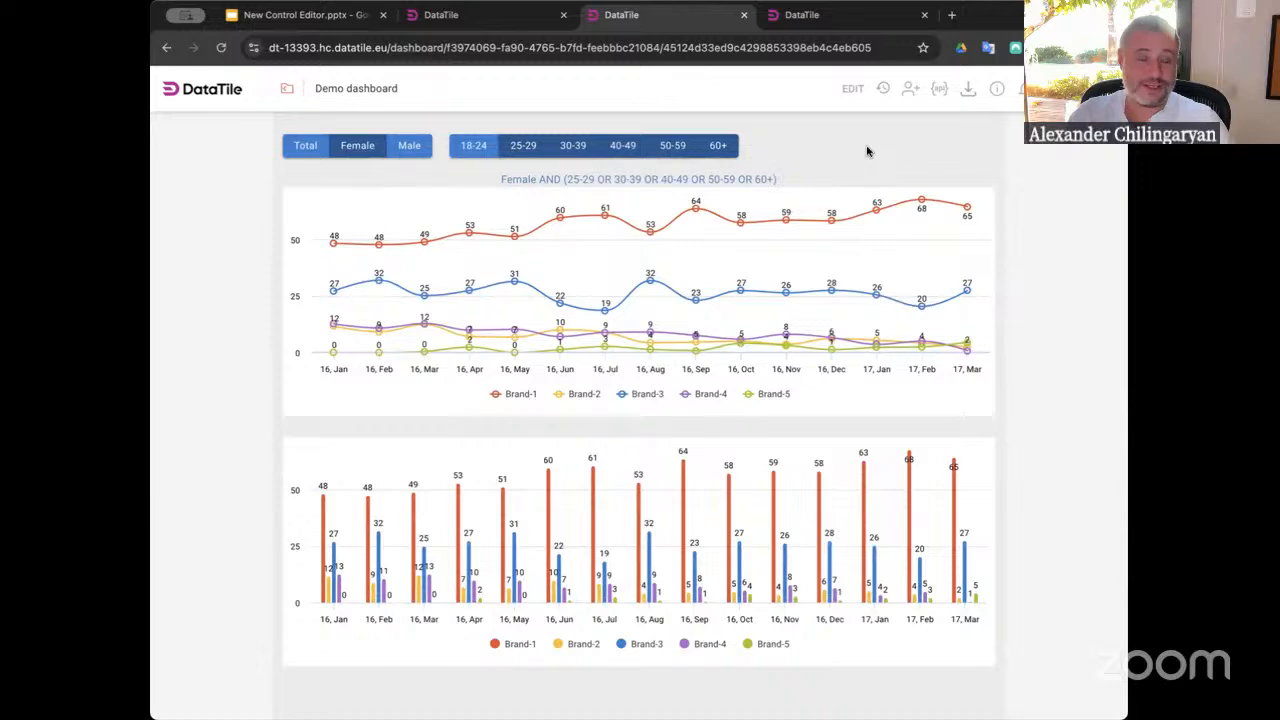
click(851, 92)
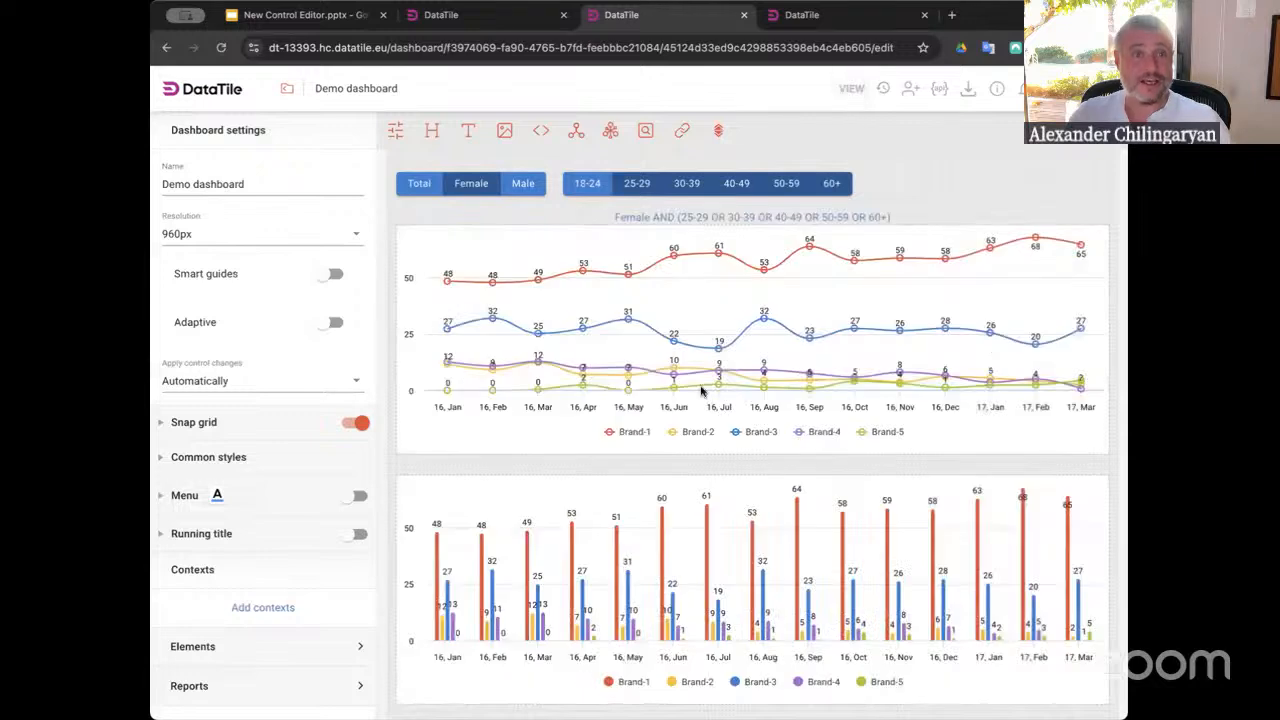
click(580, 398)
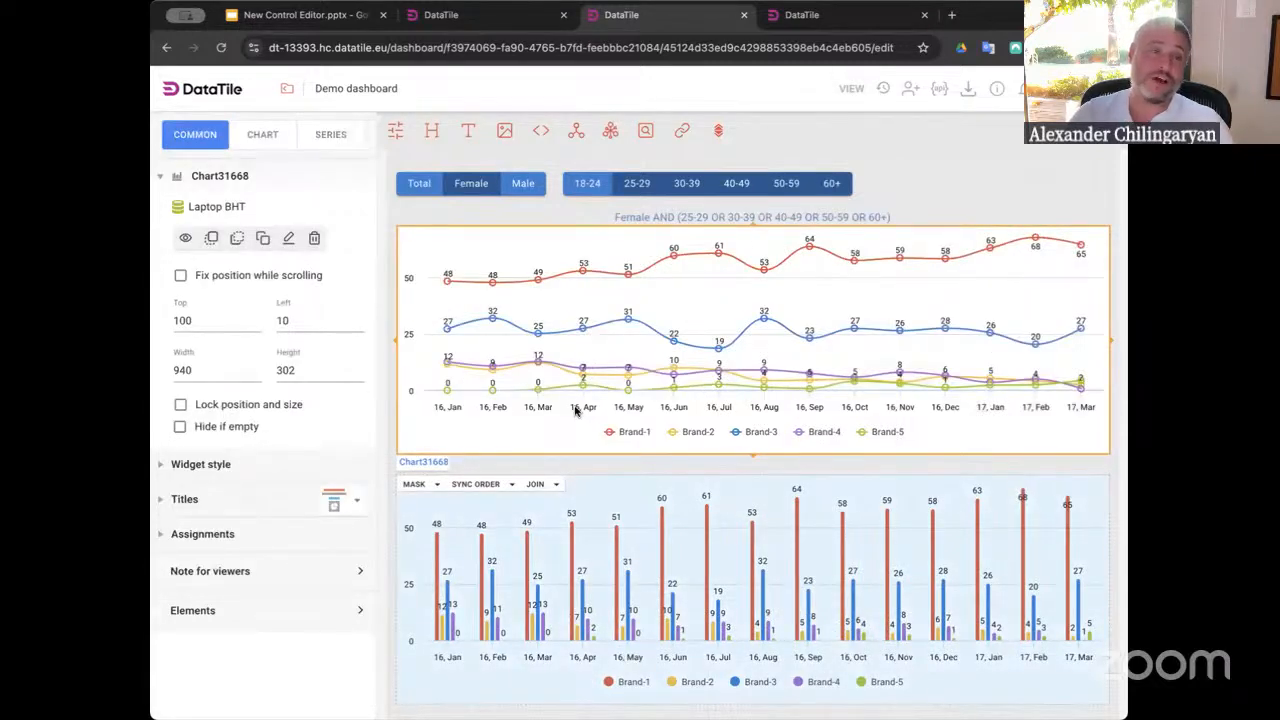
click(851, 90)
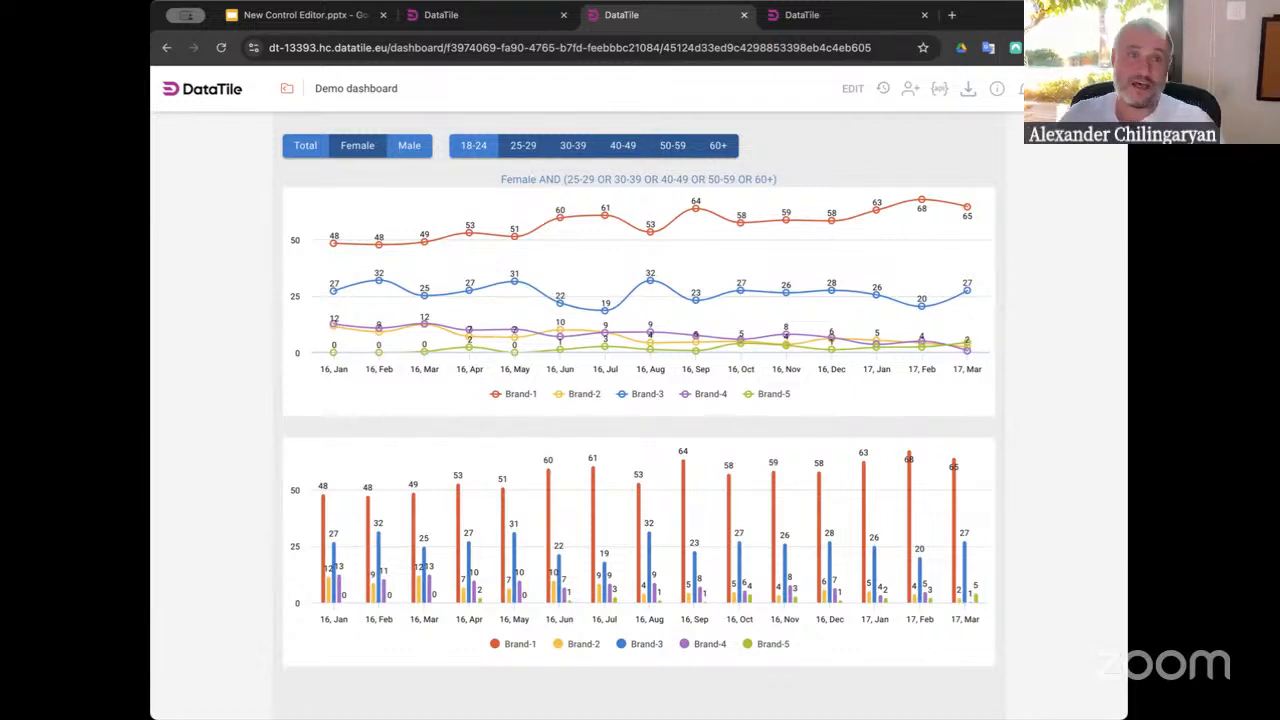
Open the line chart's widget editor in crosstab view and examine the Brand-1 row expression
click(852, 88)
click(726, 327)
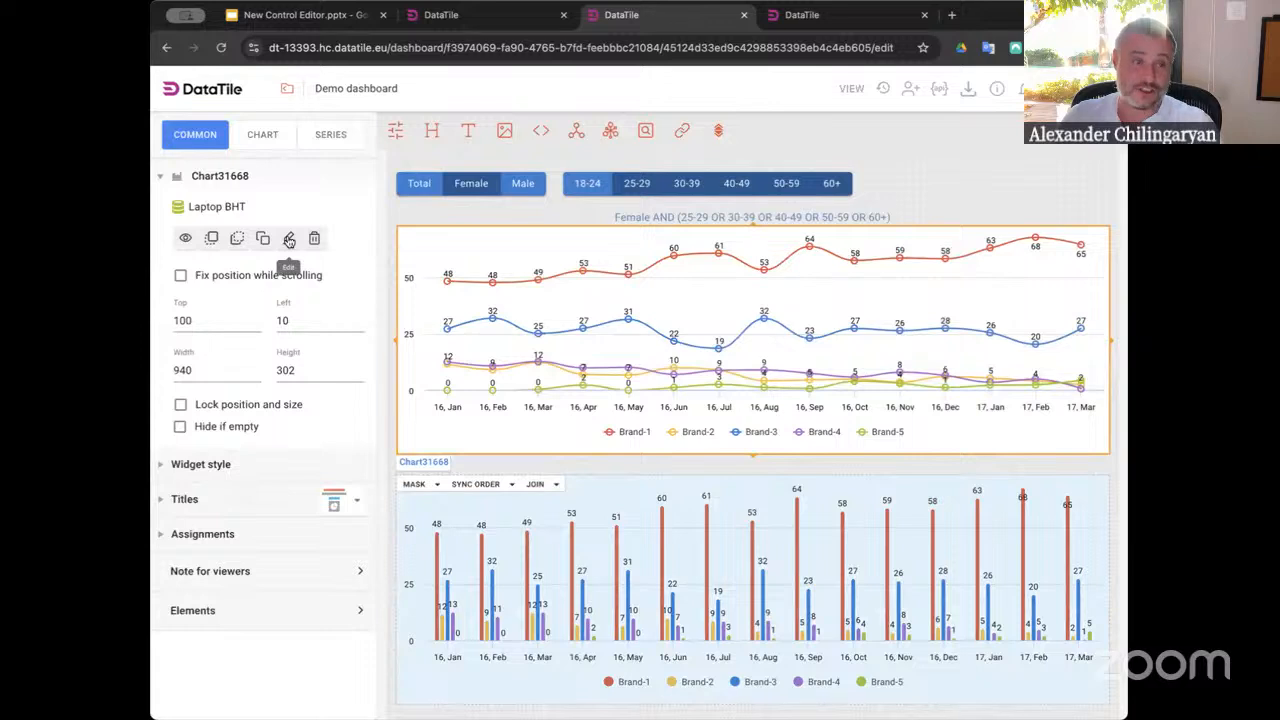
click(288, 240)
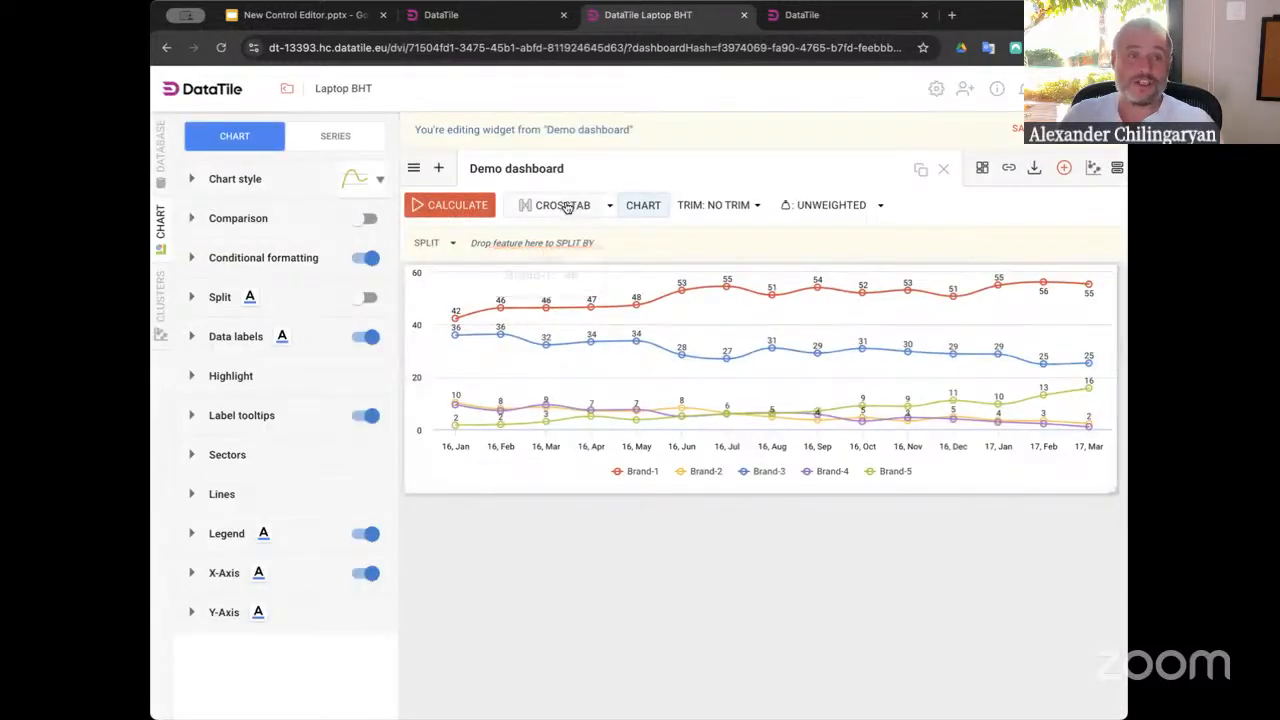
click(570, 206)
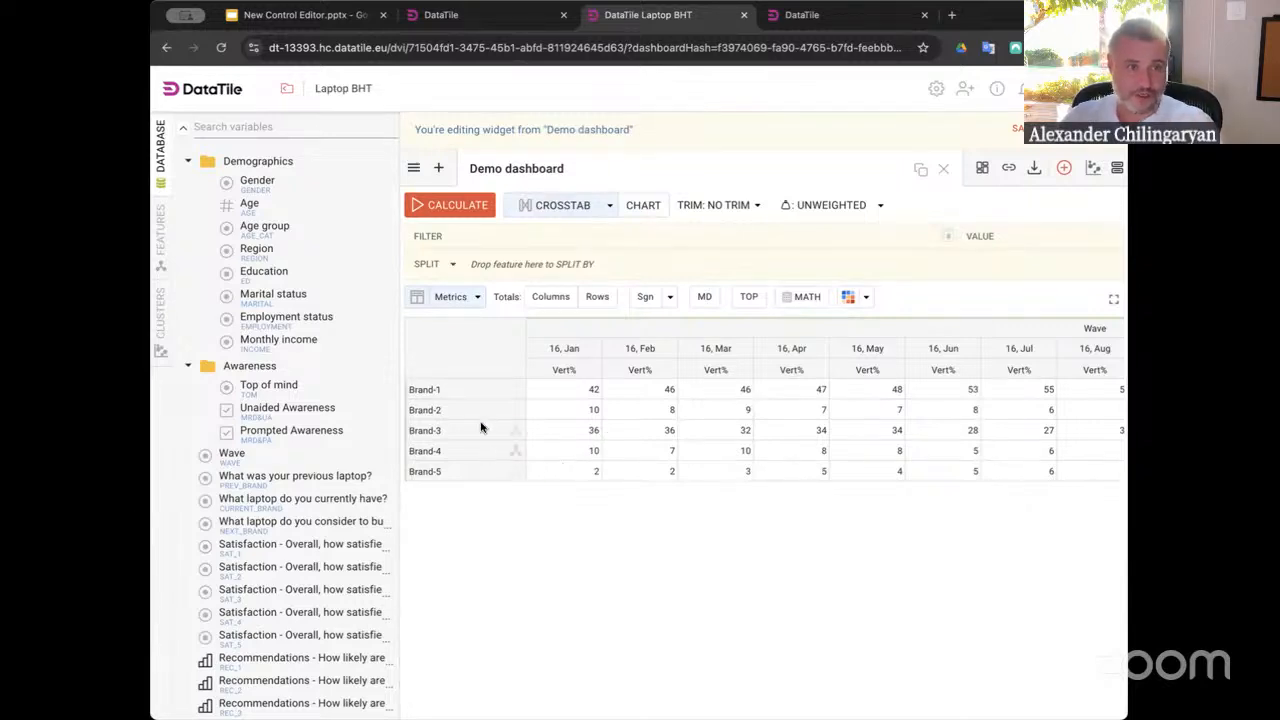
click(515, 392)
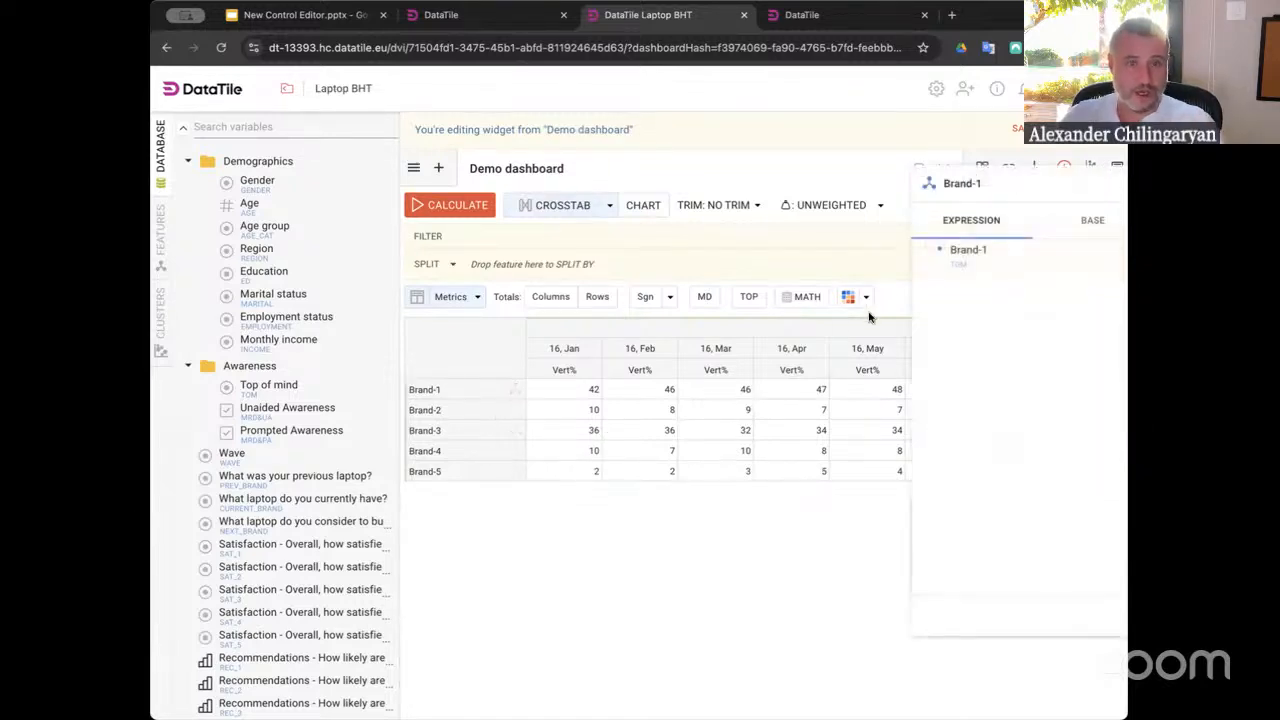
drag(1007, 185, 818, 183)
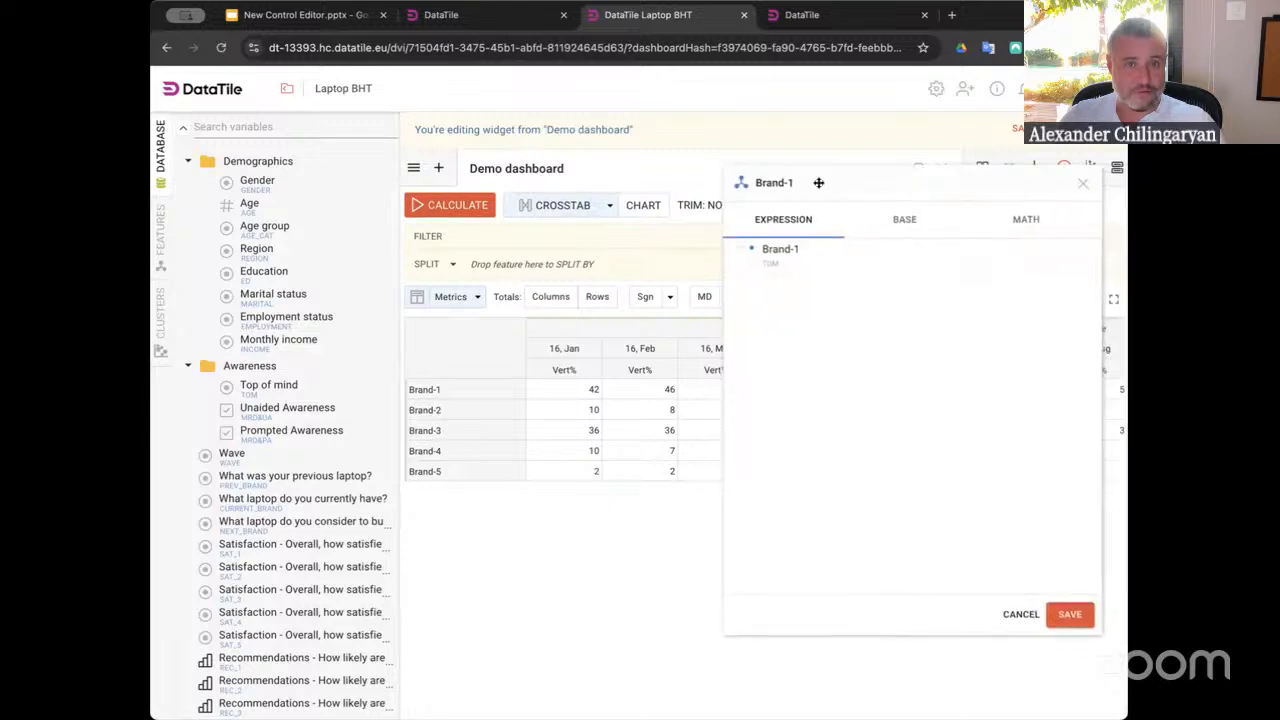
click(1084, 186)
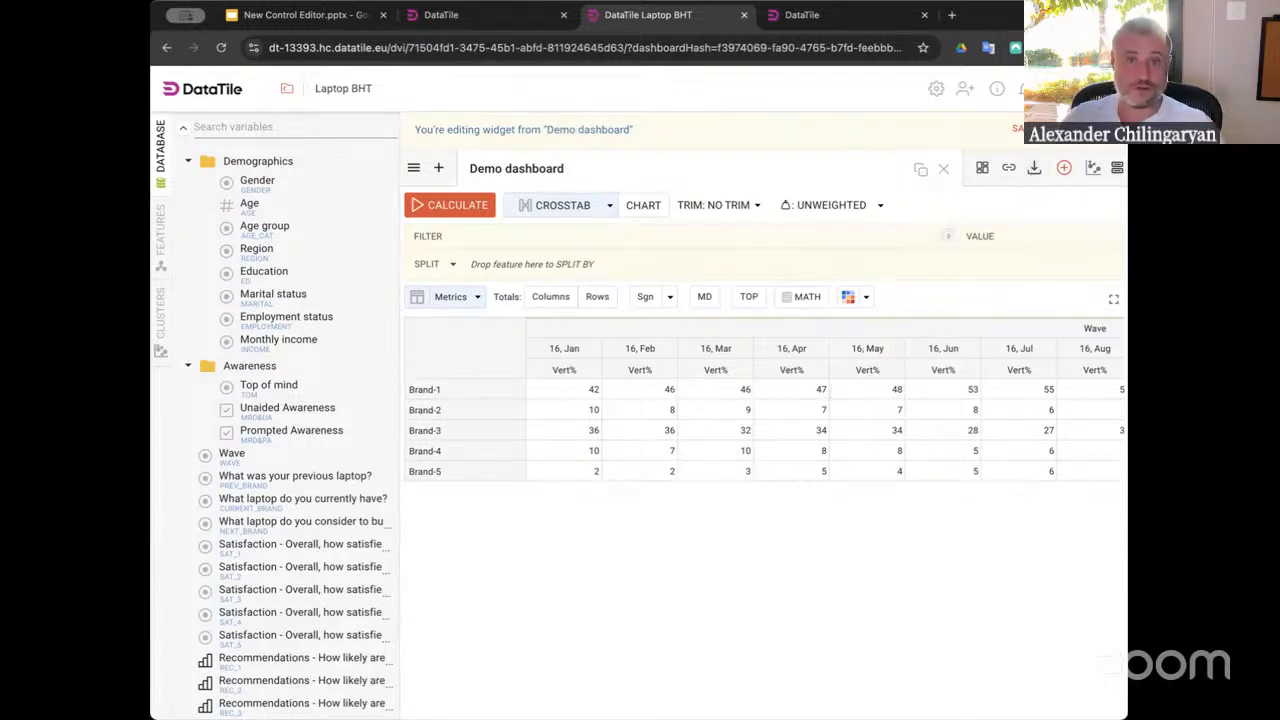
click(1080, 129)
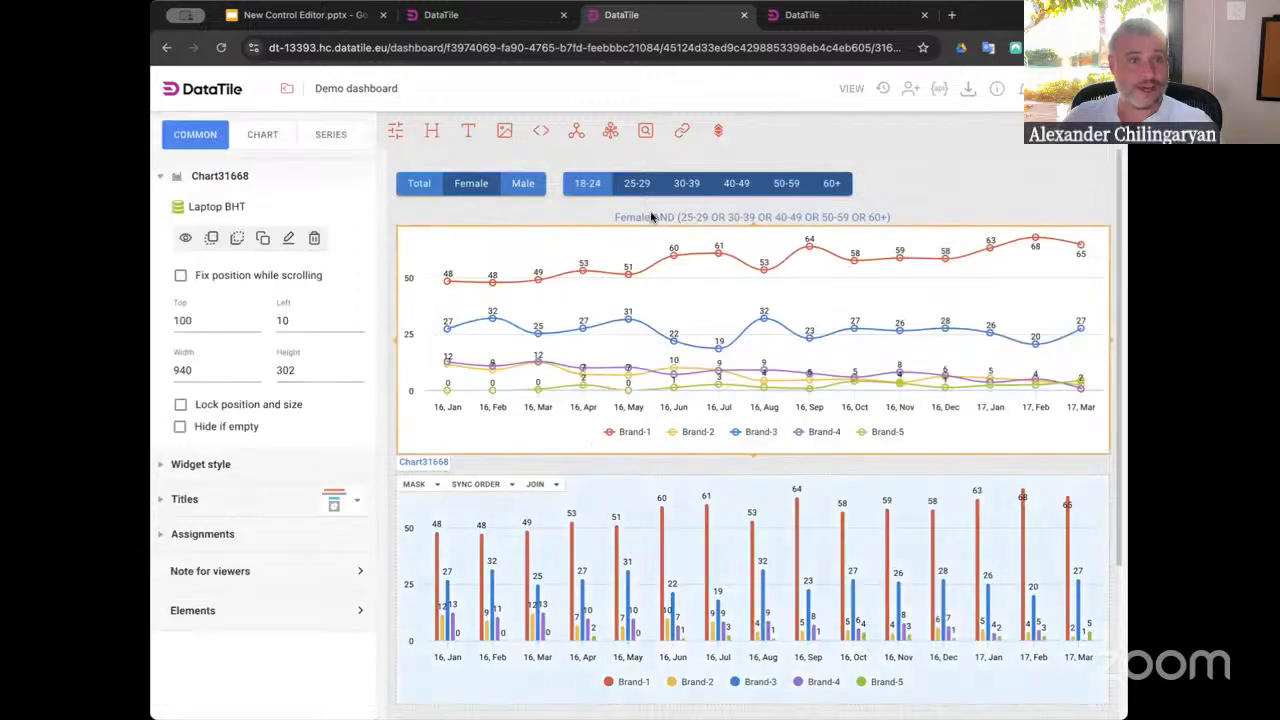
Reopen the line chart's widget editor and examine the Brand-1 and Brand-2 row expressions
click(458, 218)
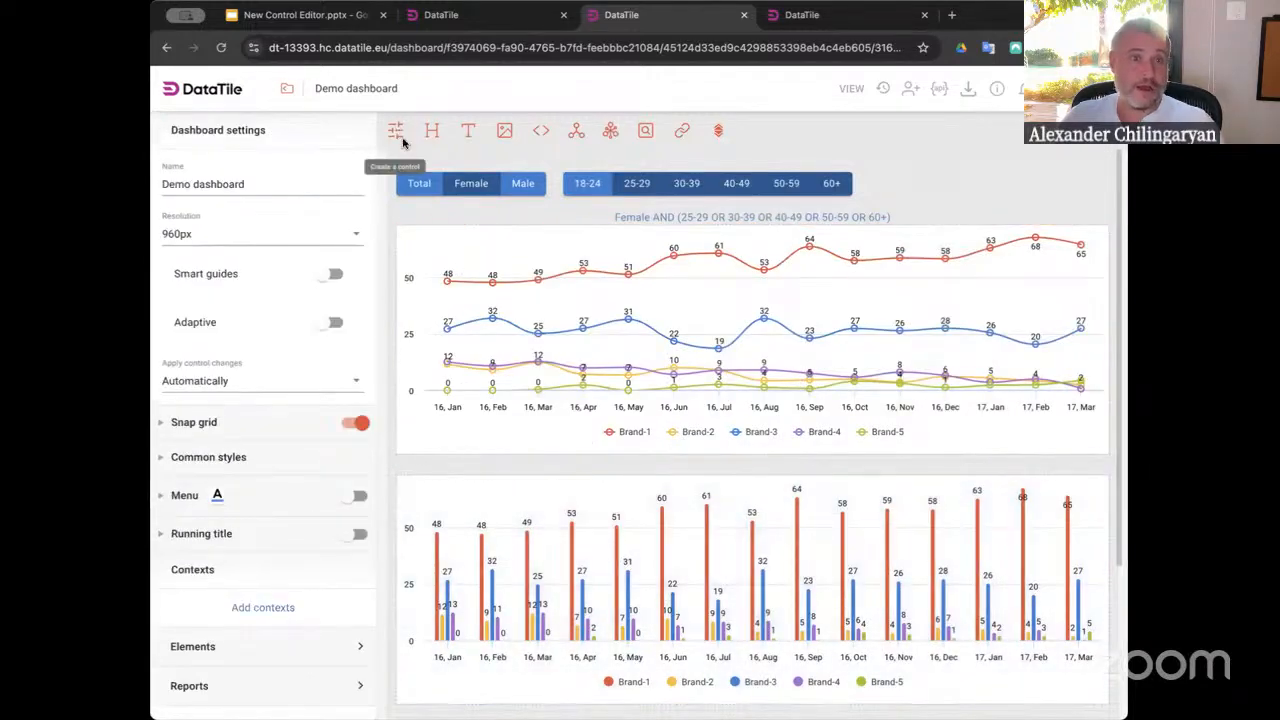
click(506, 325)
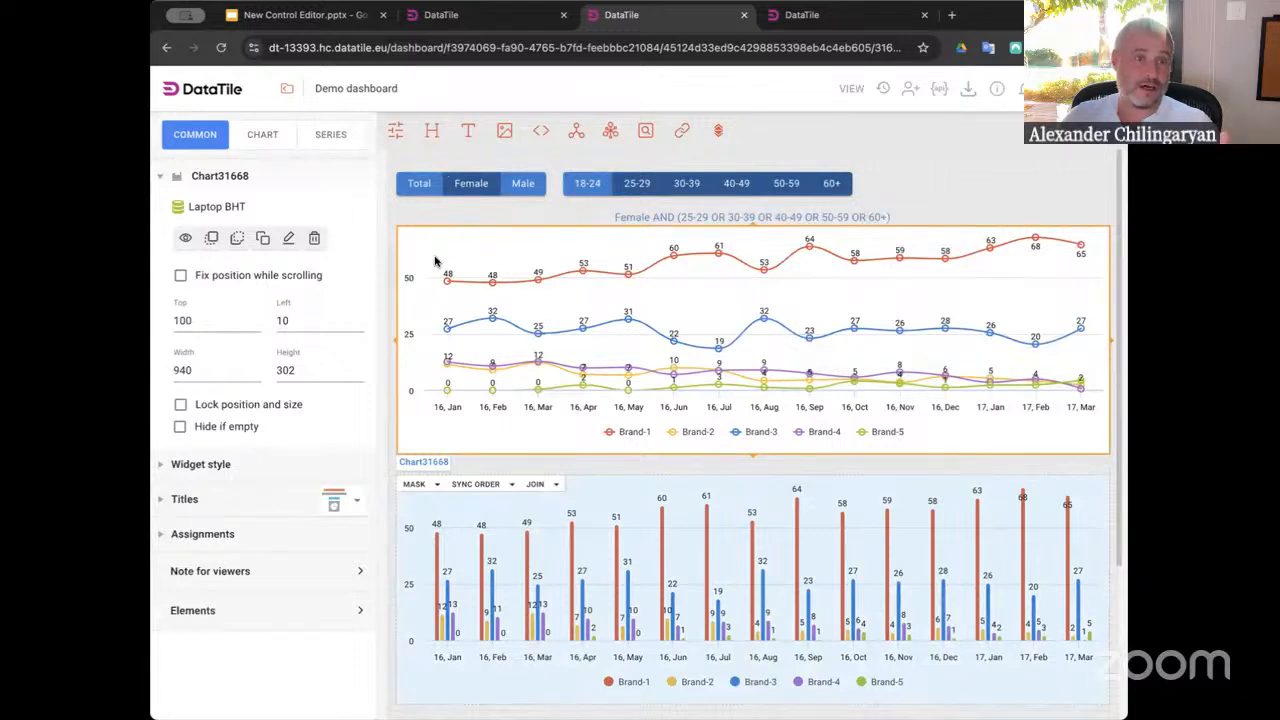
click(288, 240)
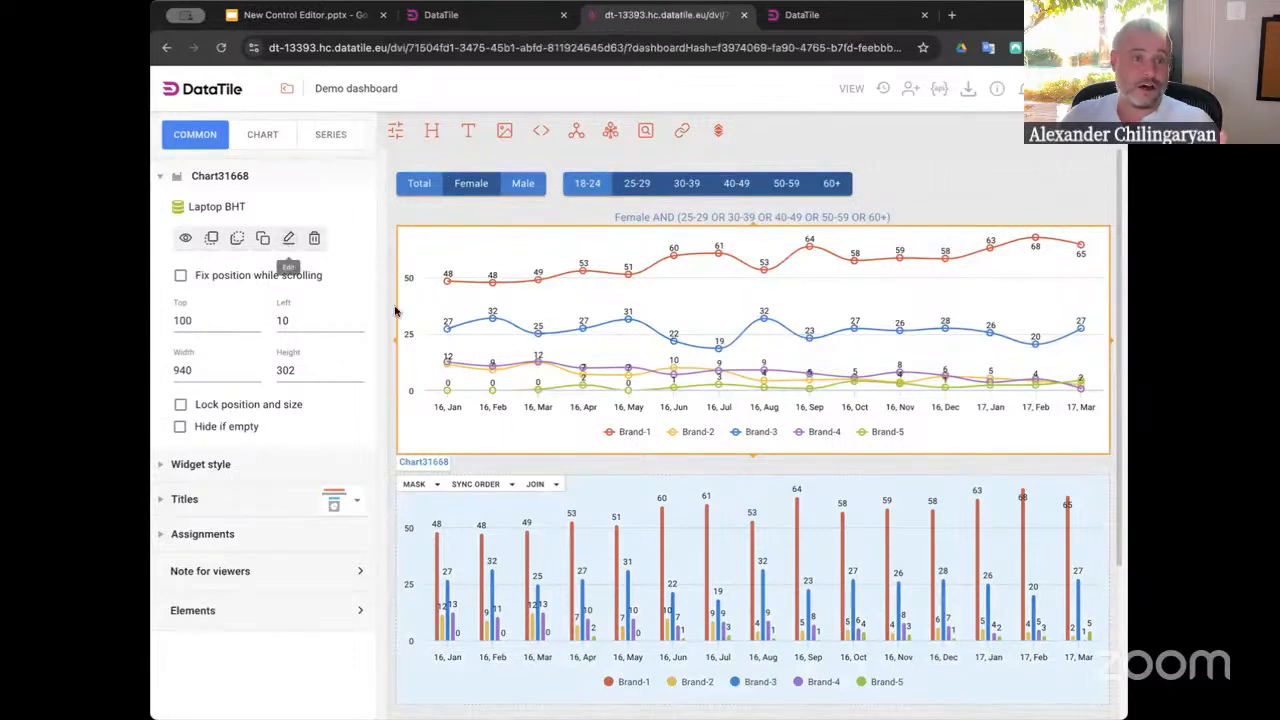
click(528, 212)
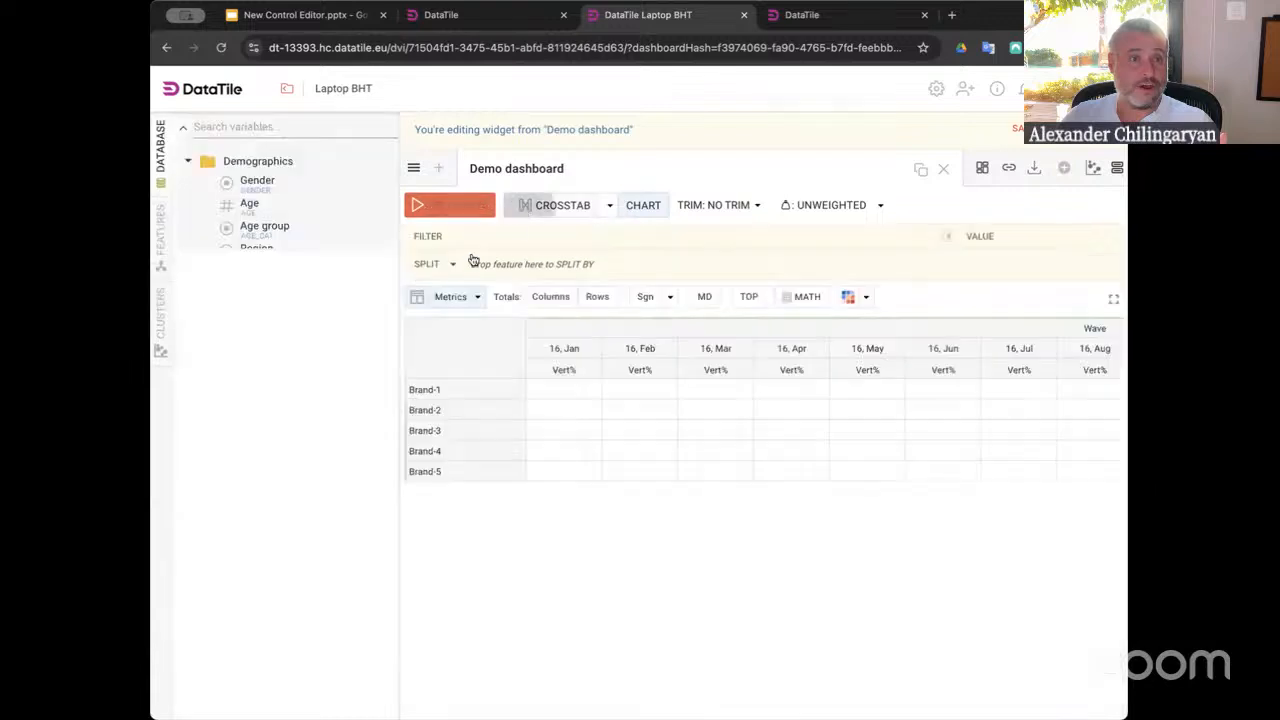
click(516, 390)
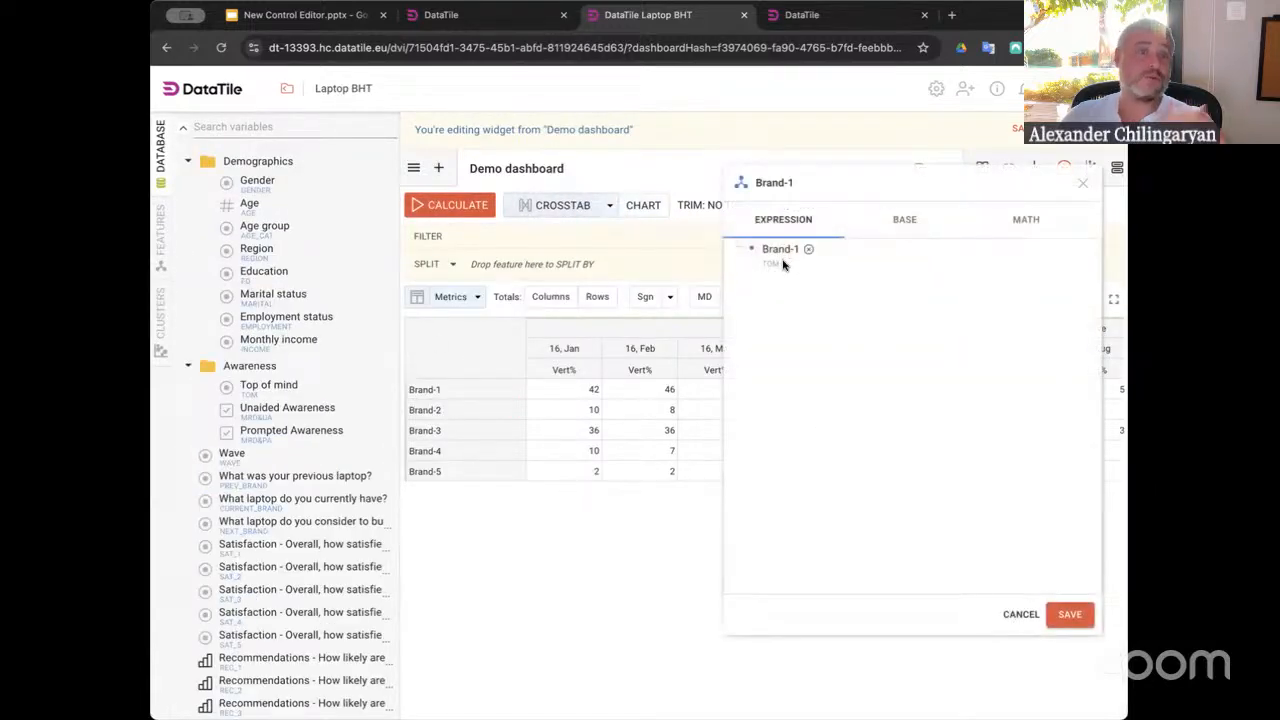
click(516, 410)
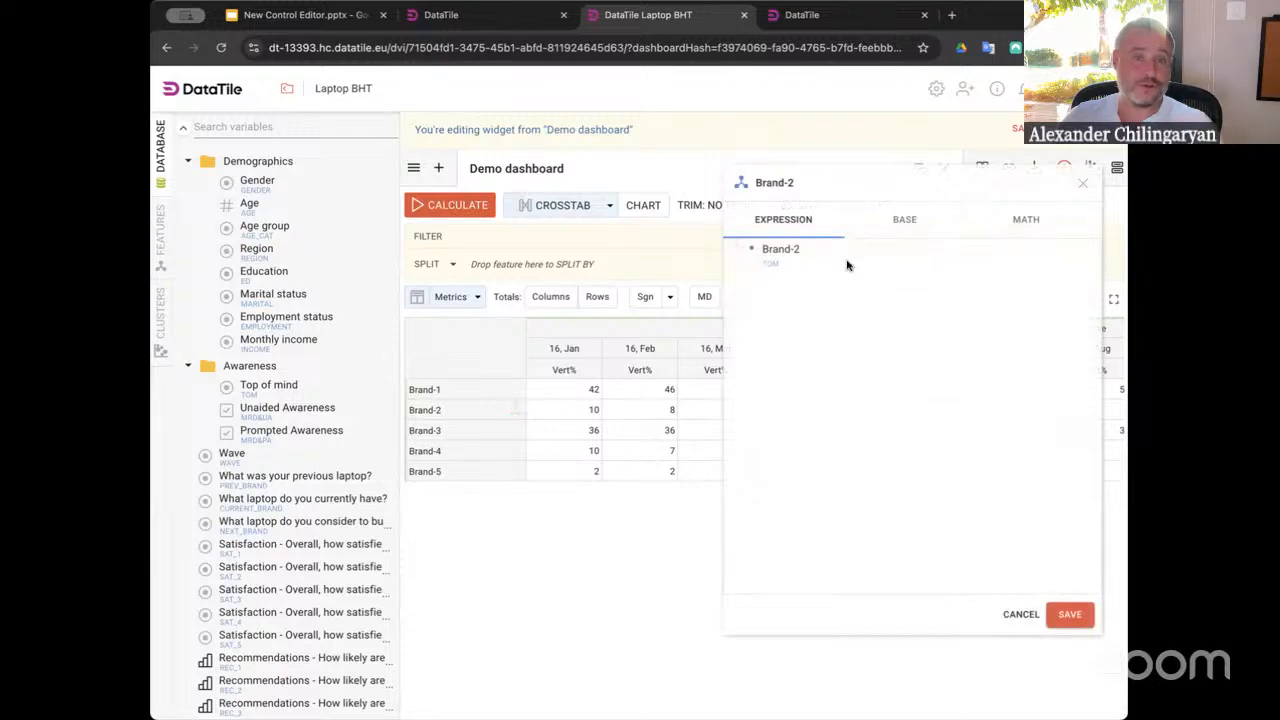
click(1016, 614)
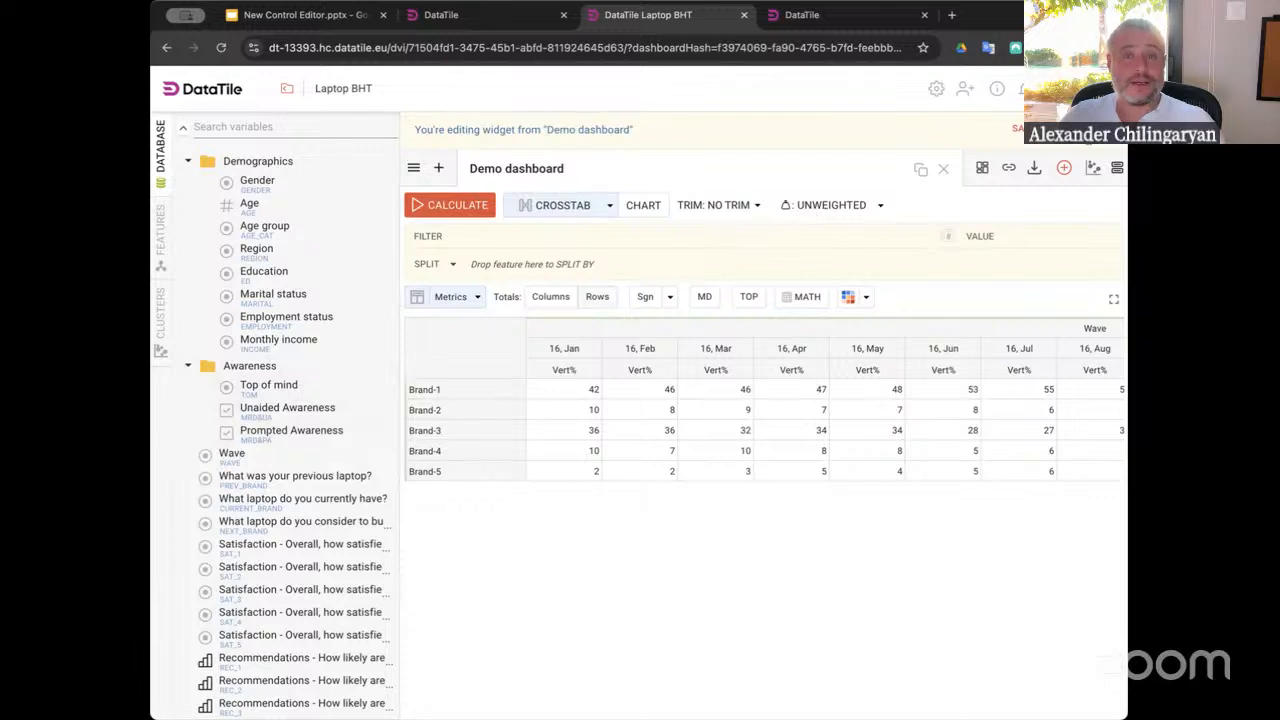
click(1083, 129)
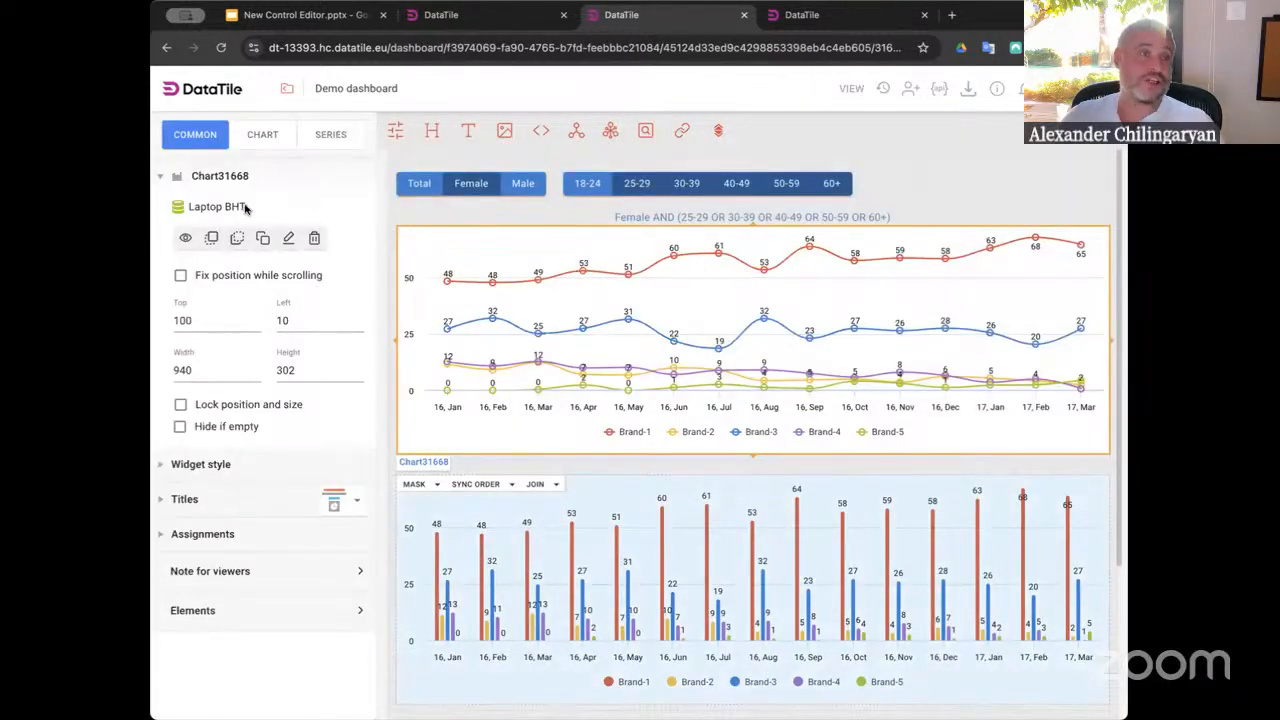
Create a new control from the line chart's data by adding the Top of mind brands as a list
click(395, 133)
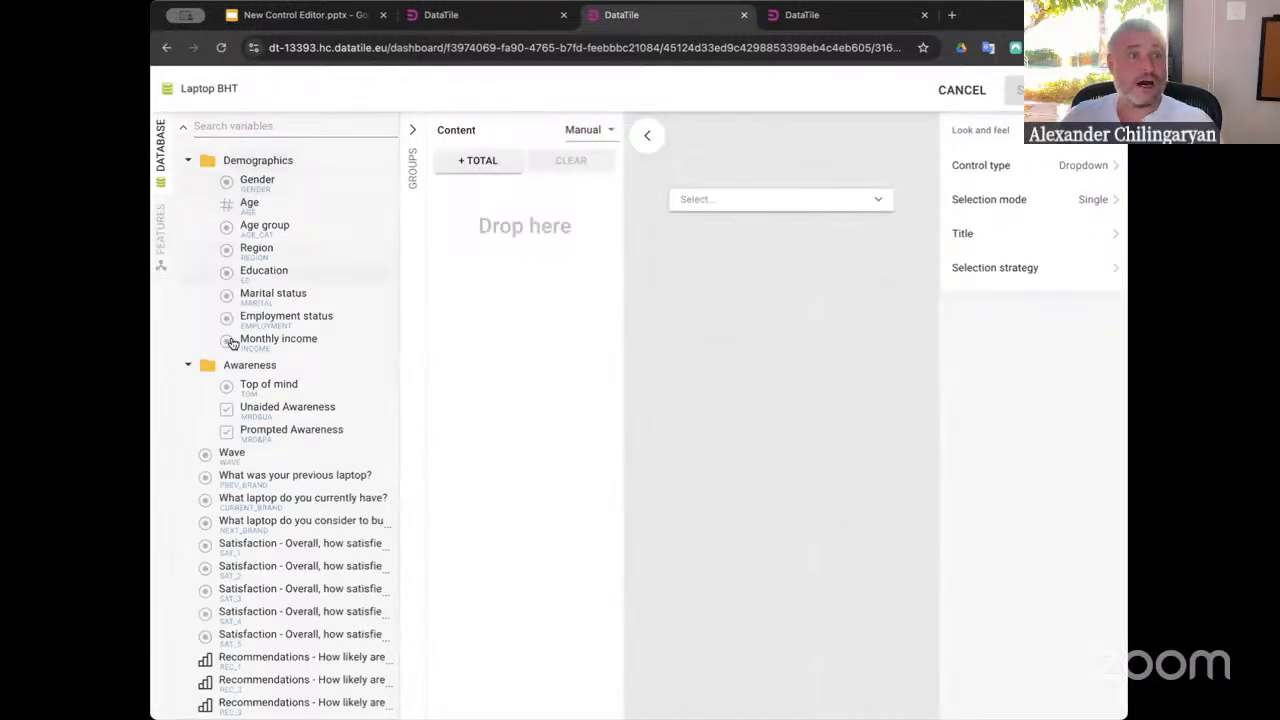
drag(258, 384, 560, 218)
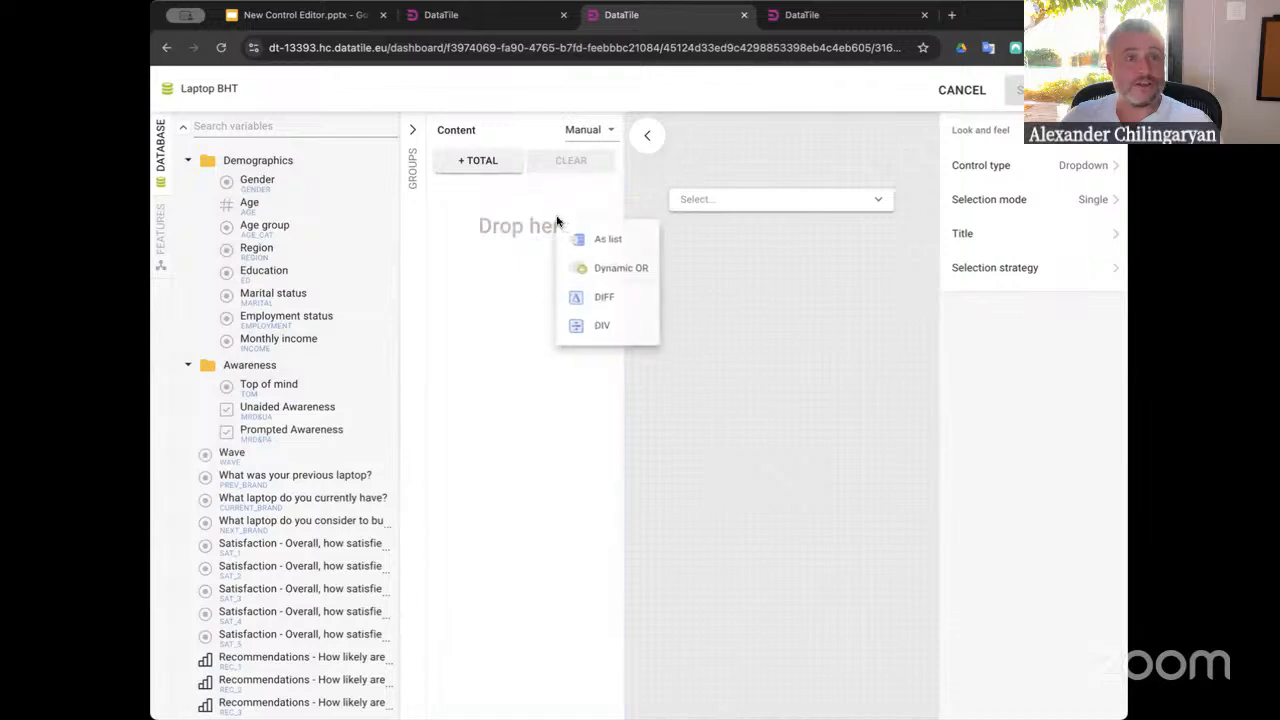
click(598, 241)
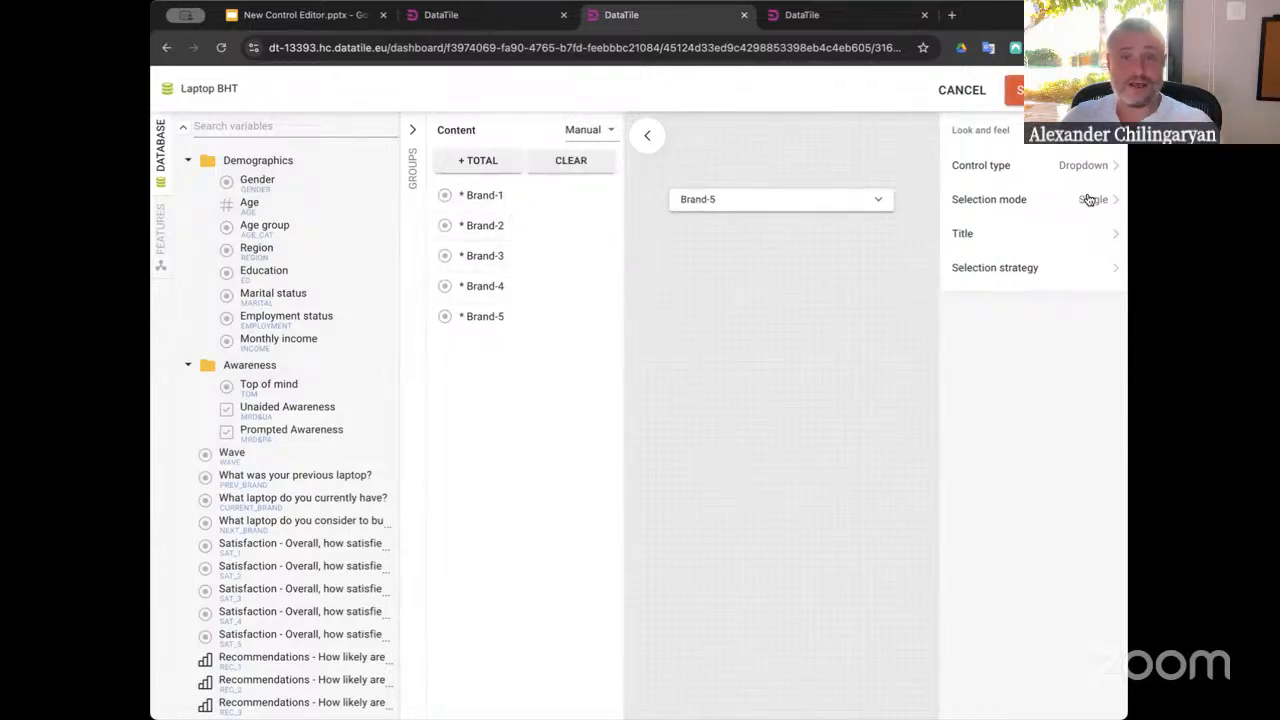
click(819, 205)
click(714, 234)
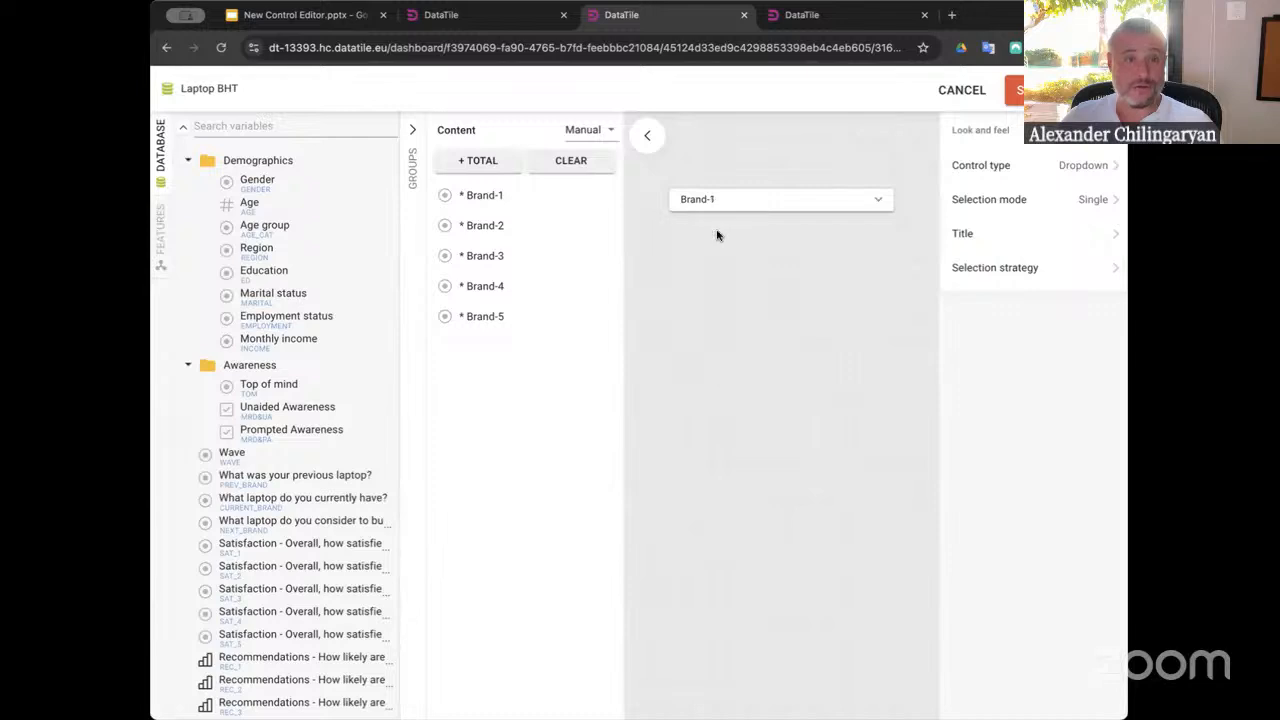
Set the brand control's selection mode to Multiple and select all brands in its preview
click(1097, 203)
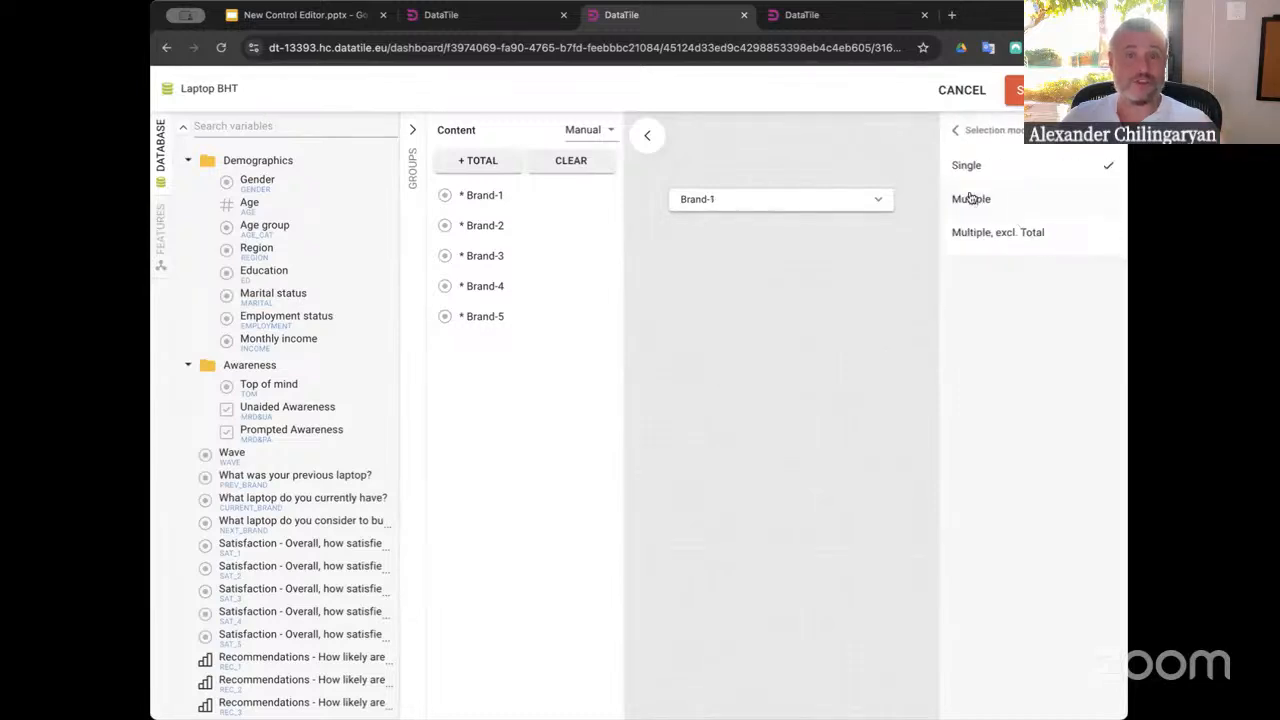
click(973, 198)
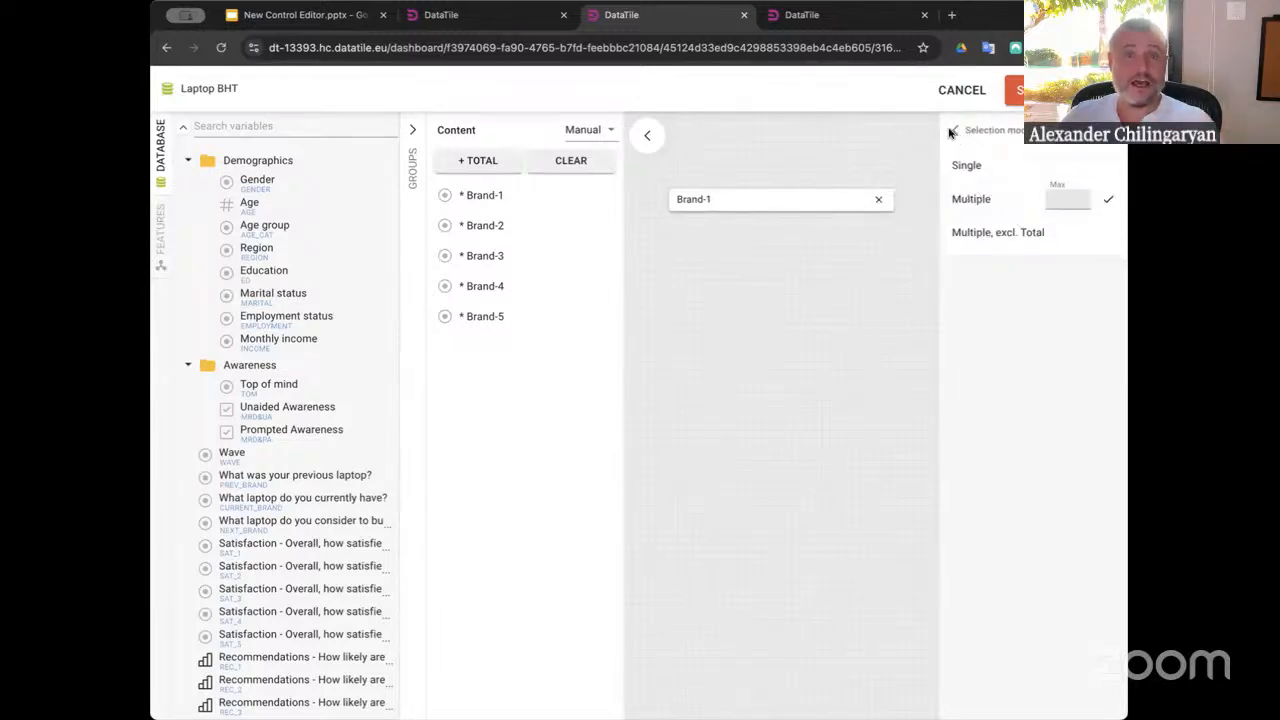
click(953, 131)
click(786, 196)
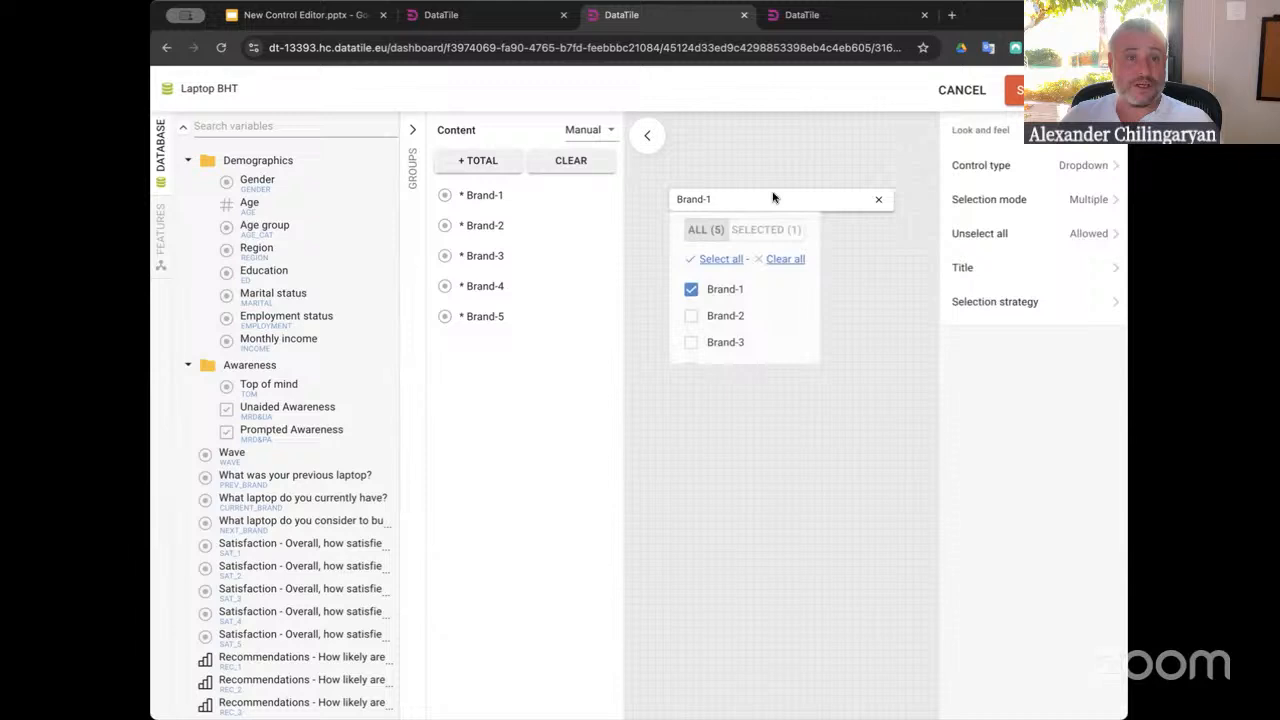
click(706, 258)
scroll(712, 340, down, 2)
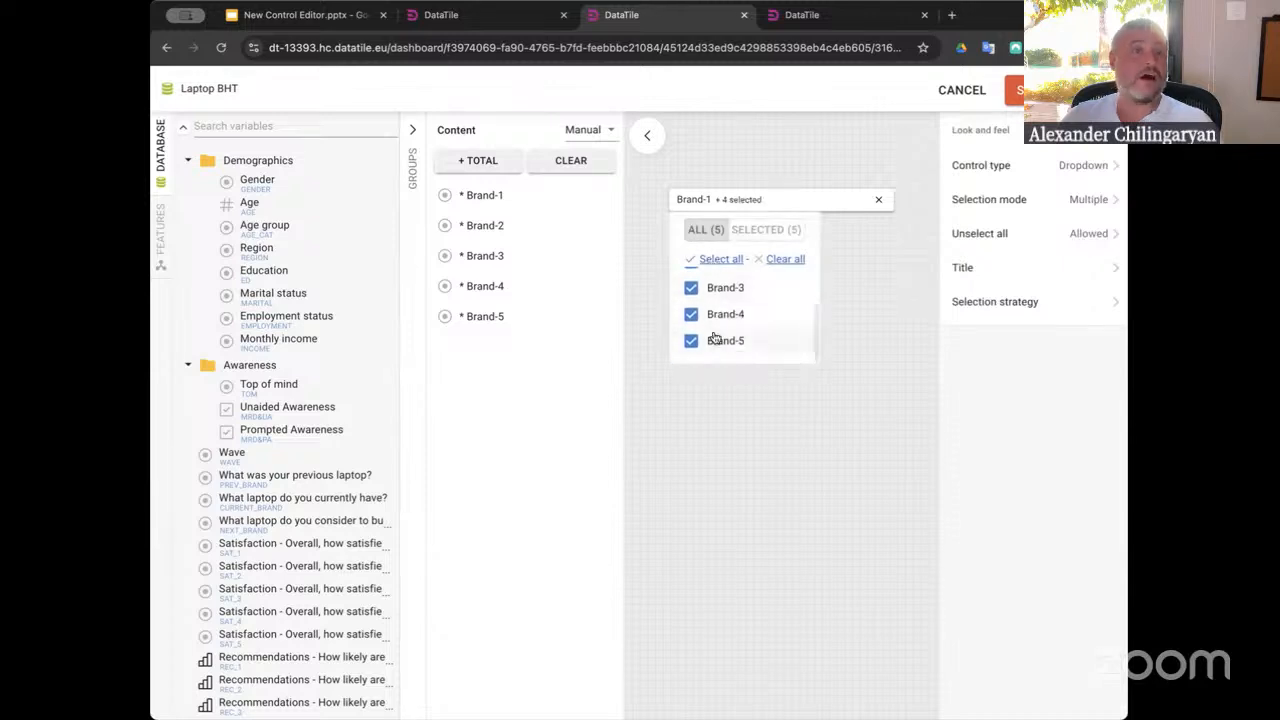
scroll(714, 338, up, 2)
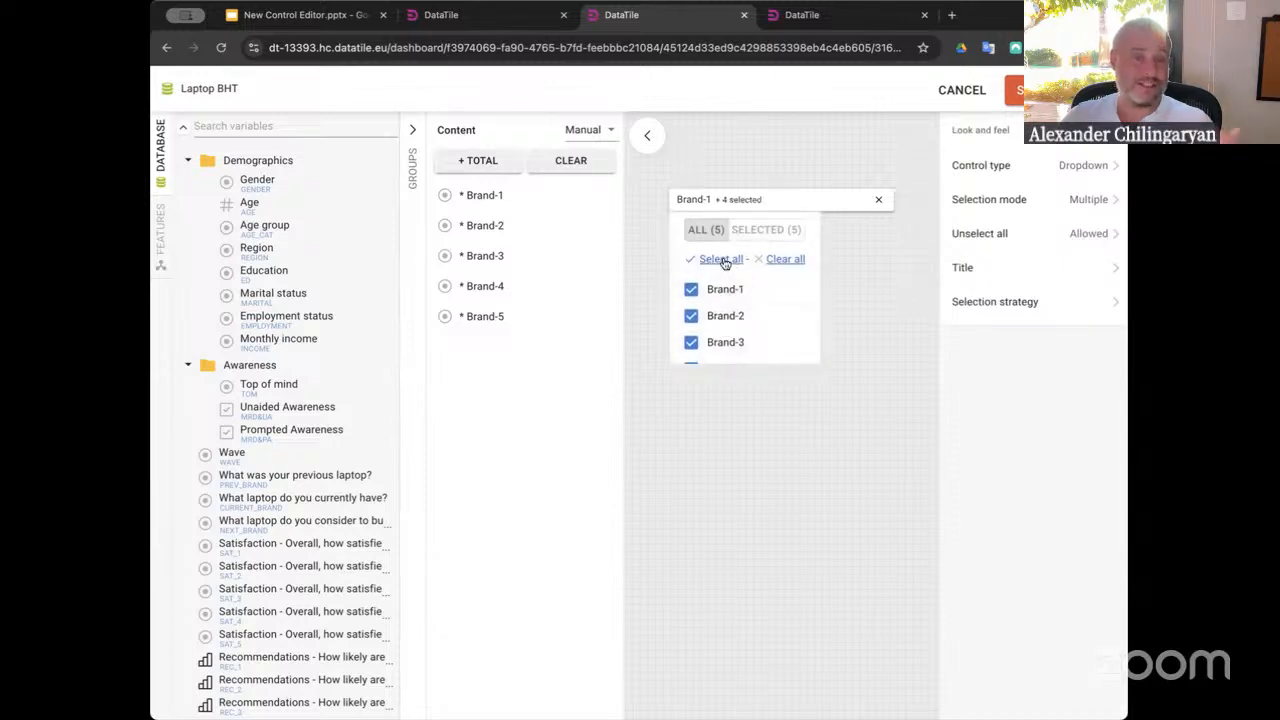
click(980, 338)
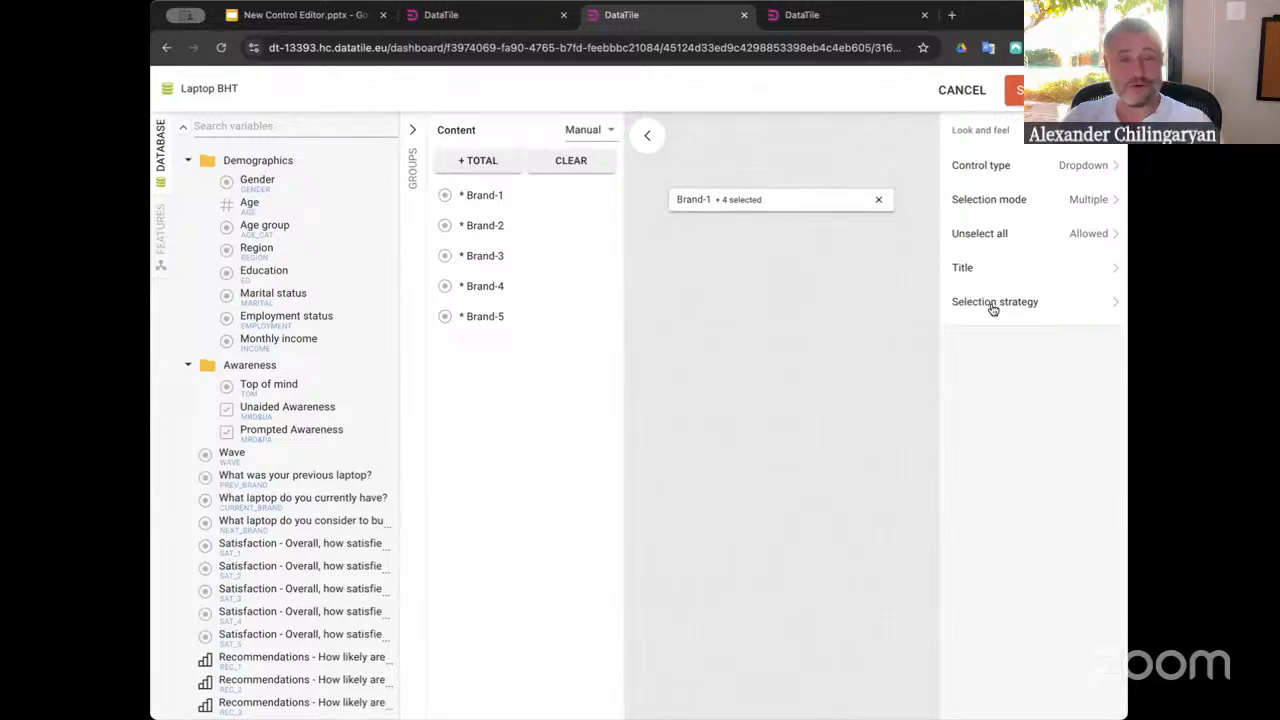
Set Unselect all to Forbidden for the brand control and save it
click(973, 239)
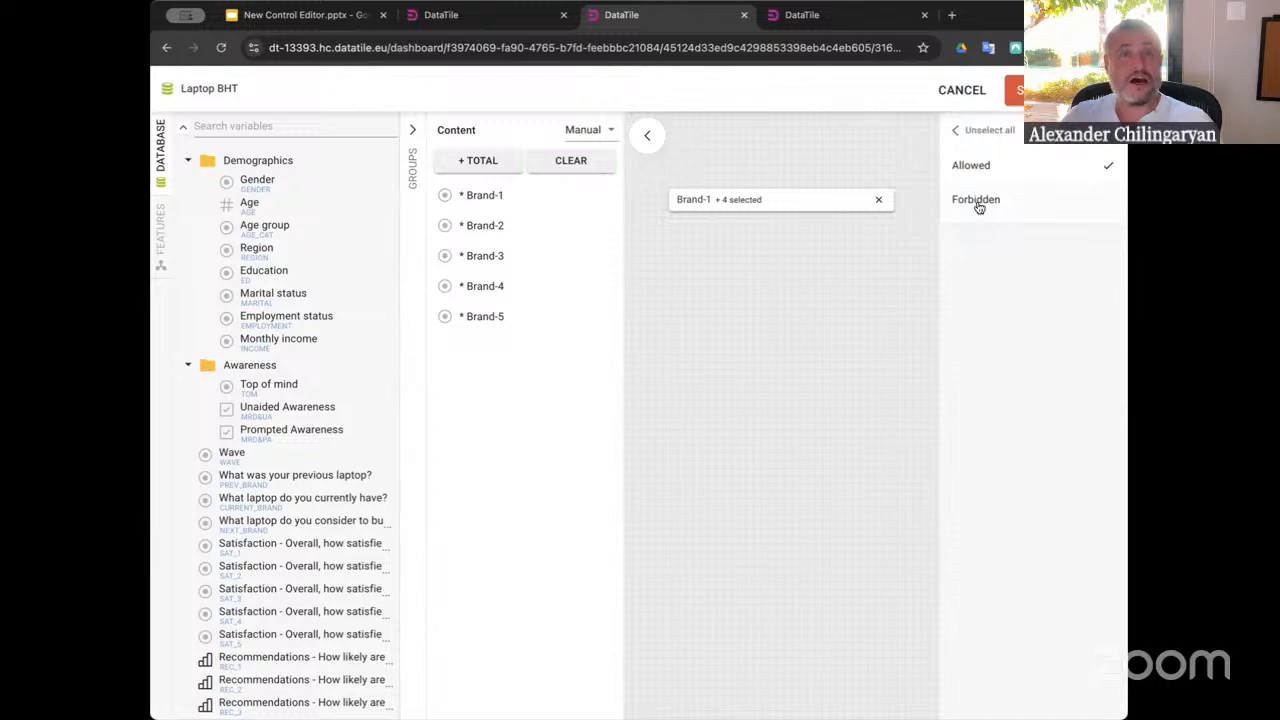
click(978, 205)
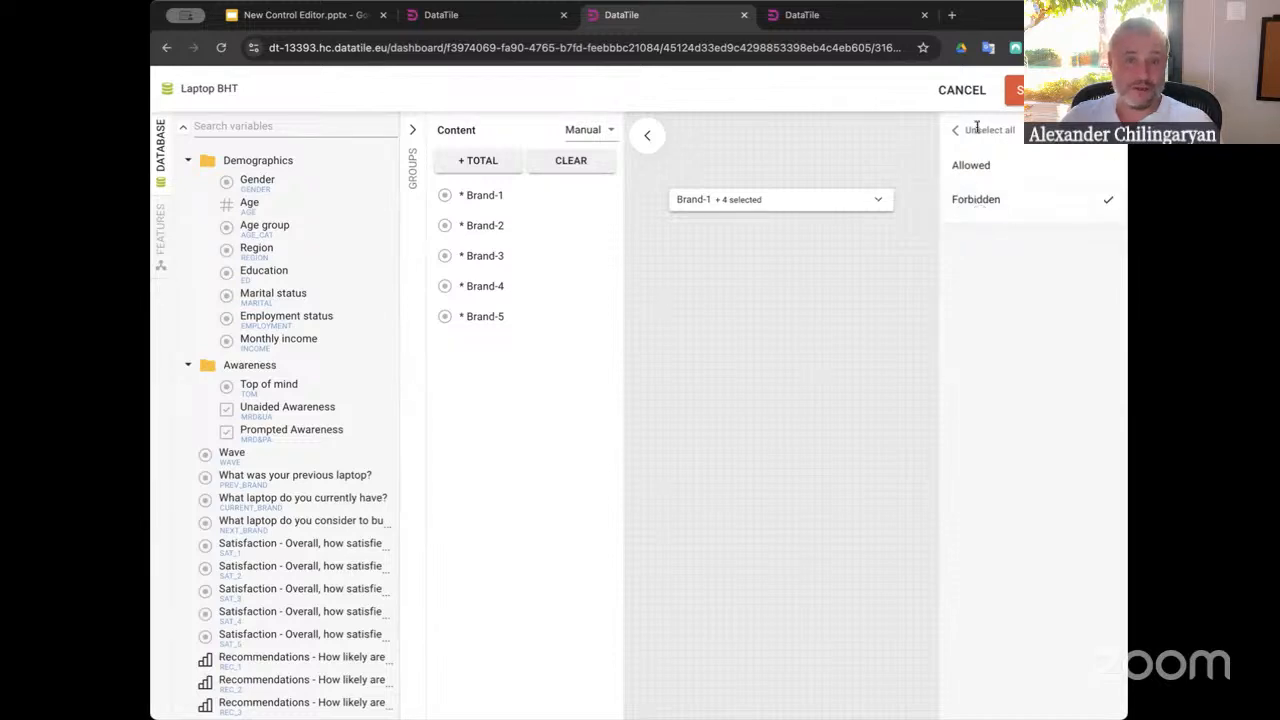
click(958, 130)
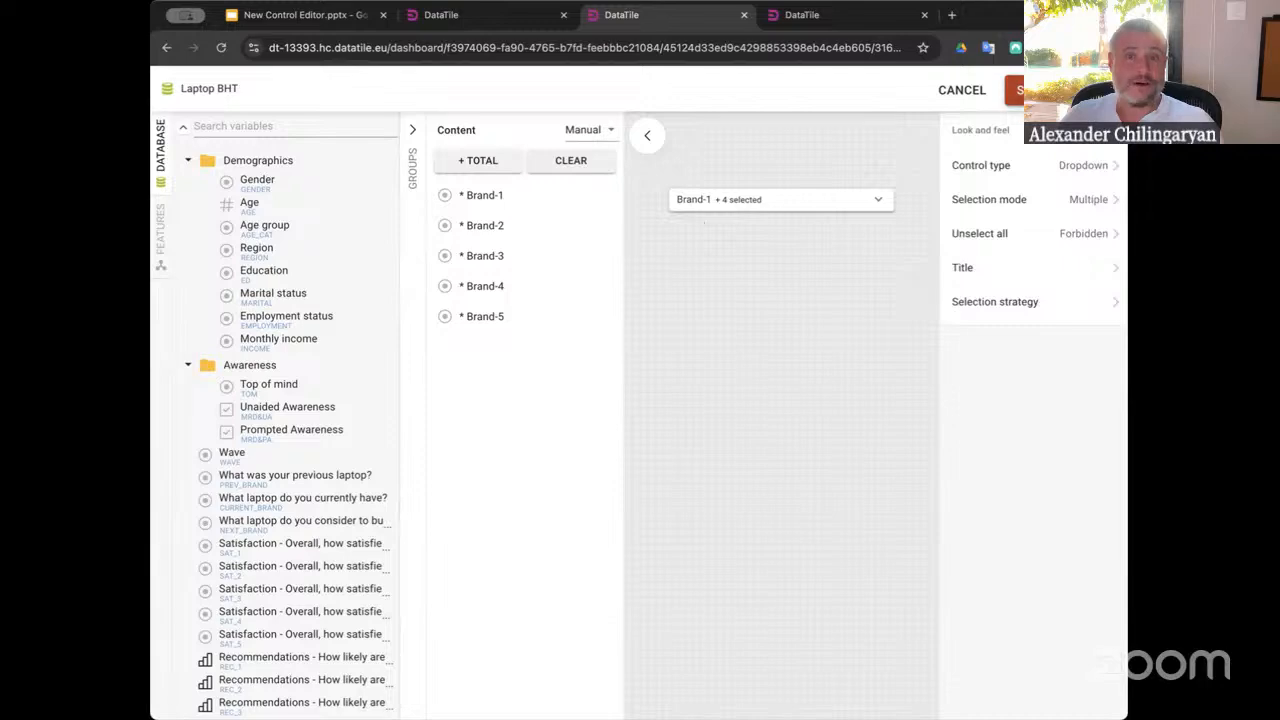
click(1015, 90)
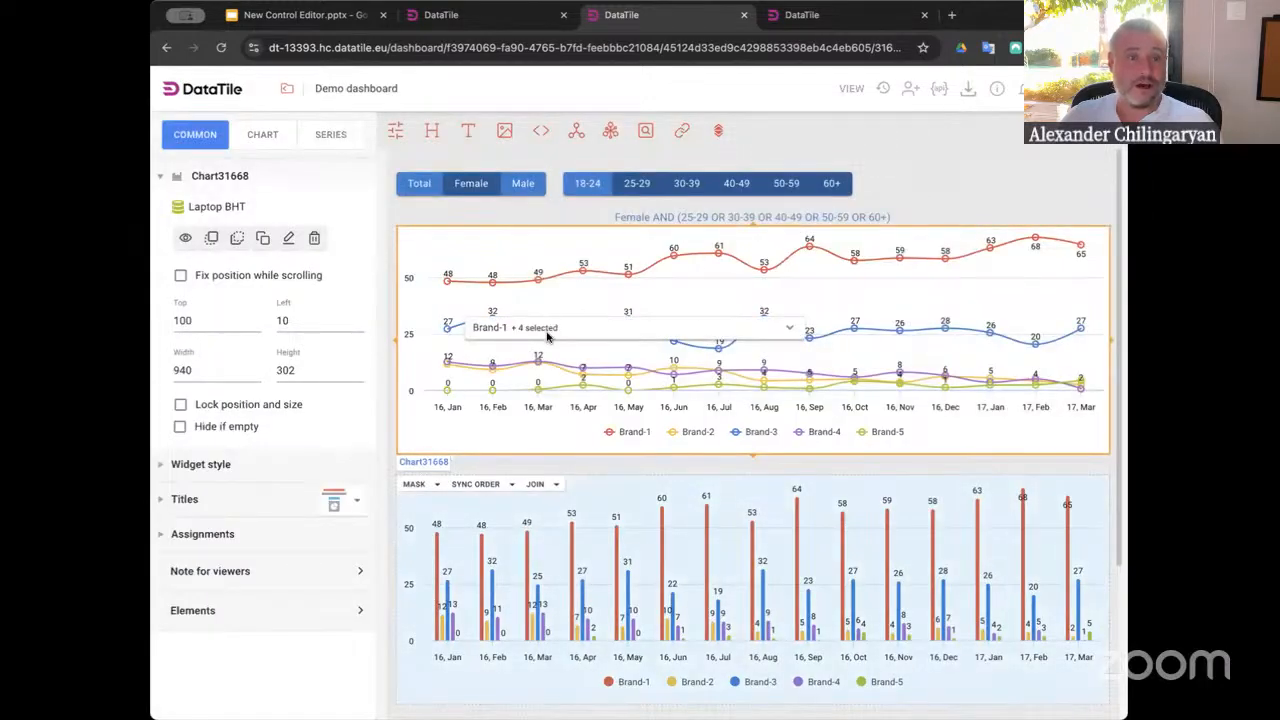
Move the brand control to the top right of the dashboard and apply it to the rows of both charts
click(536, 203)
drag(540, 328, 935, 191)
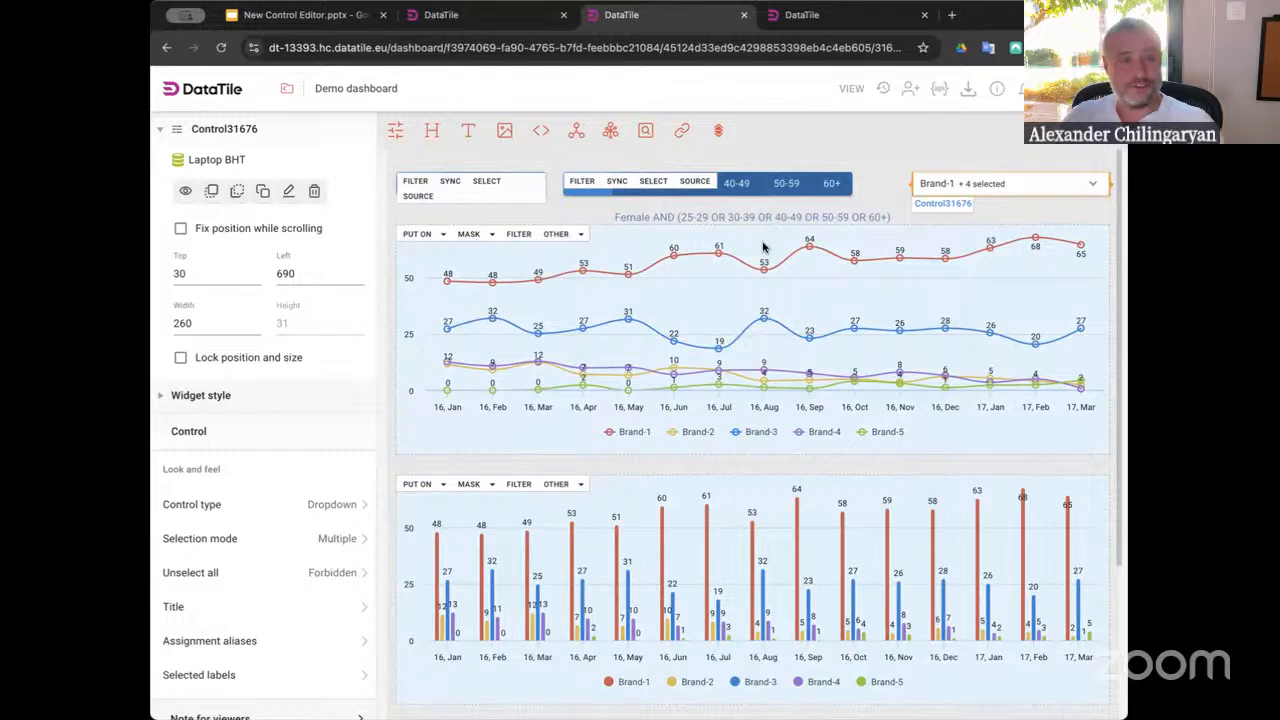
click(428, 236)
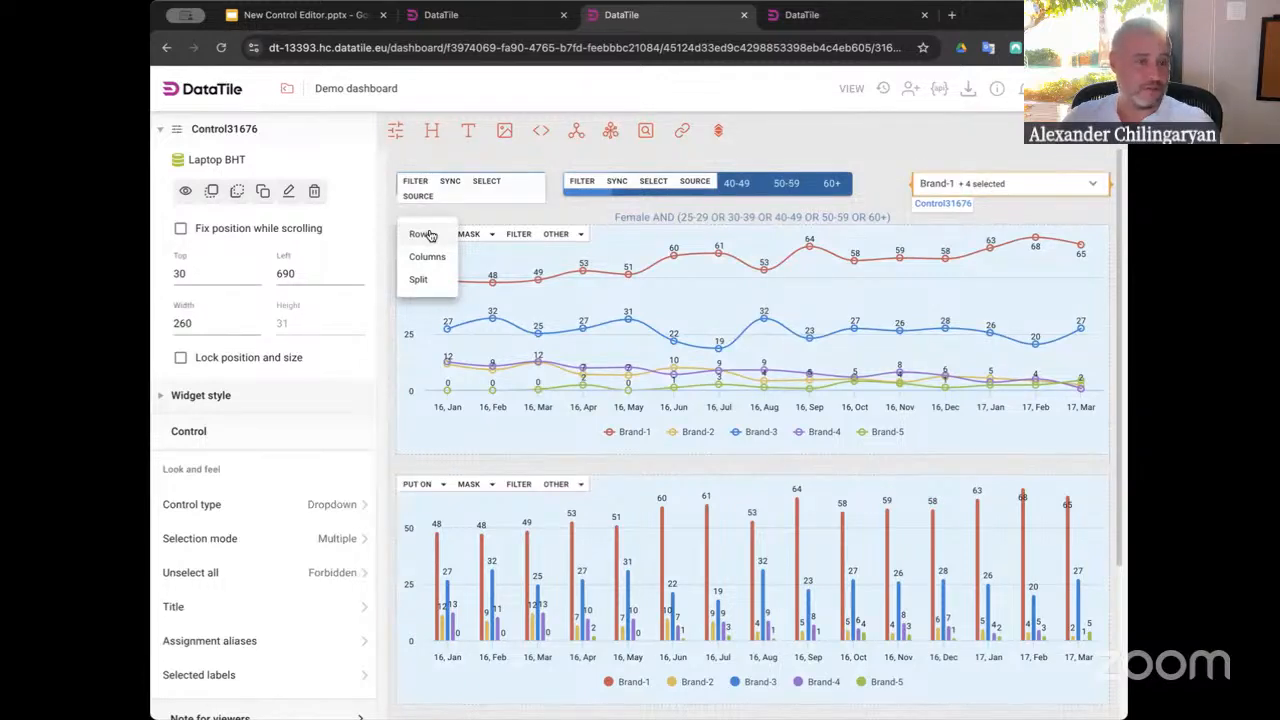
click(427, 235)
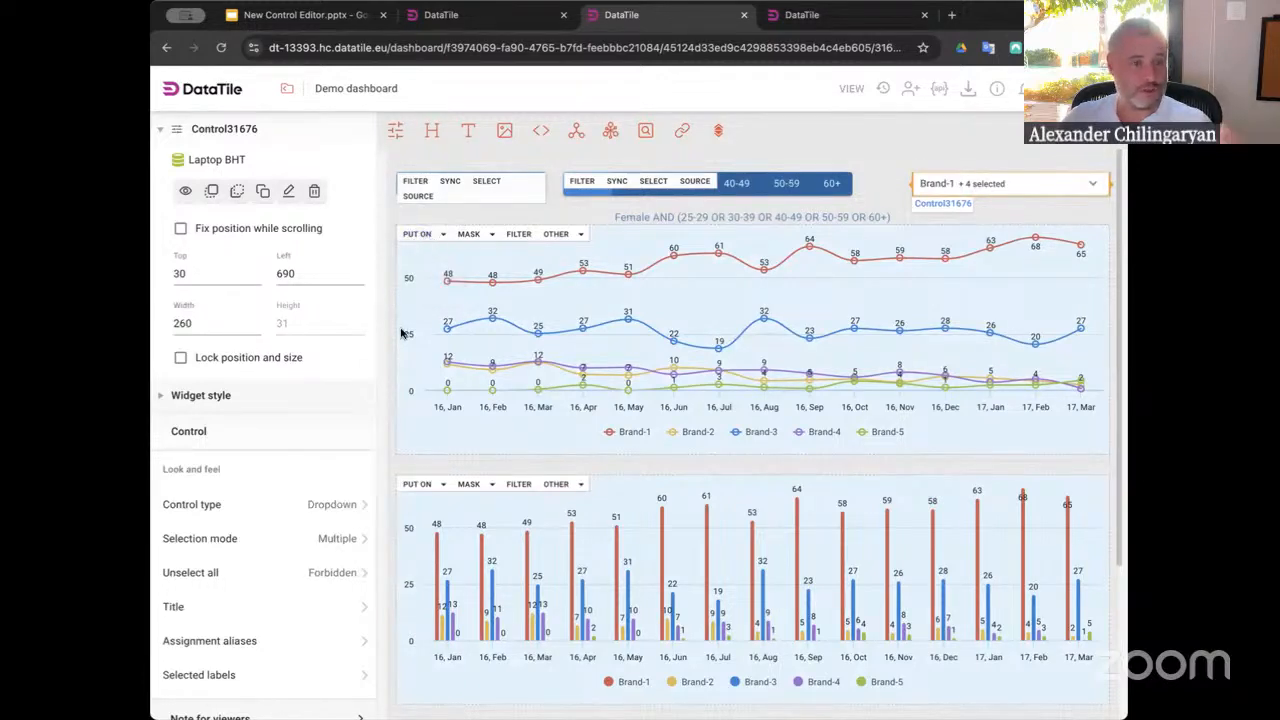
click(435, 488)
click(425, 487)
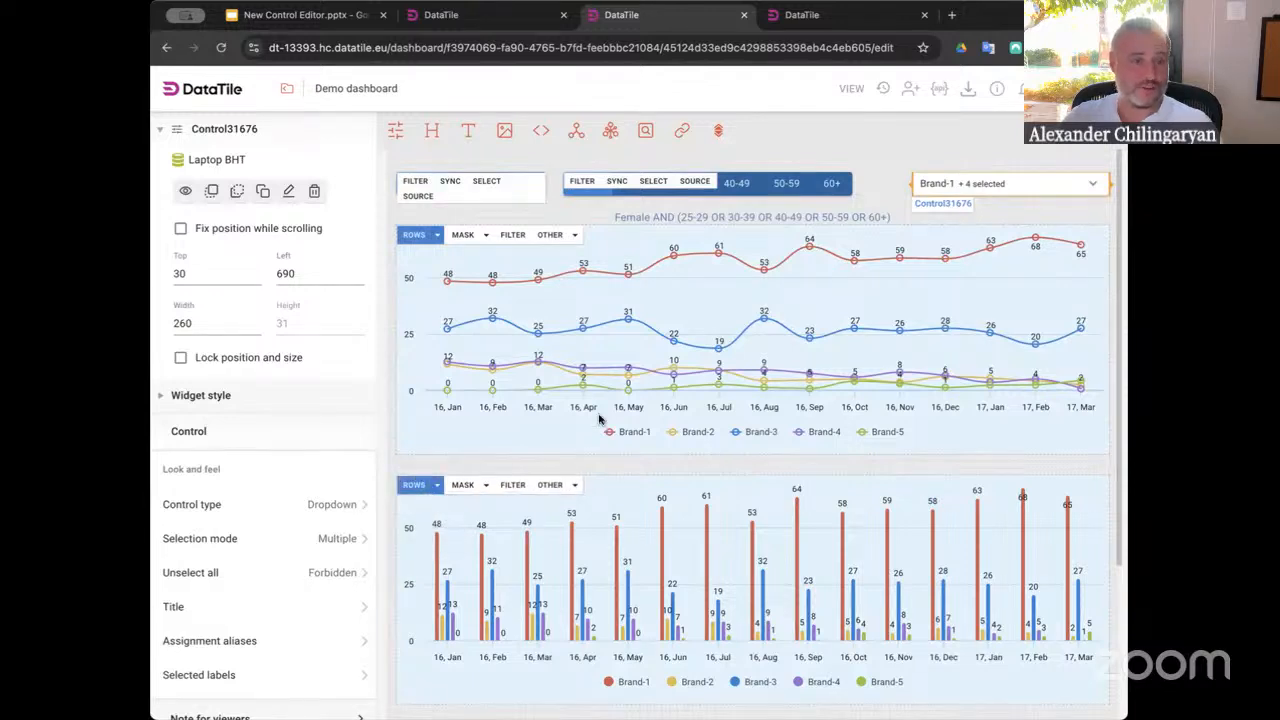
Switch to view mode and deselect Brand-1 and Brand-5 in the brand control
click(850, 90)
click(895, 152)
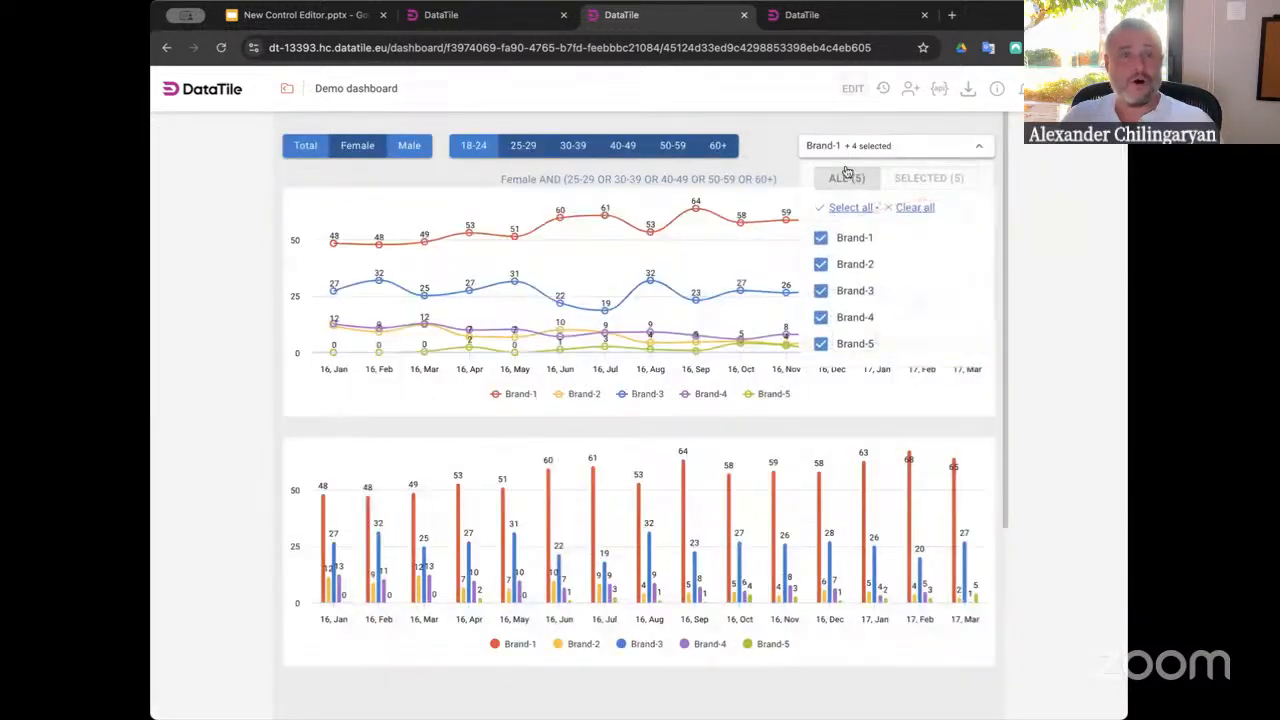
click(821, 238)
click(822, 344)
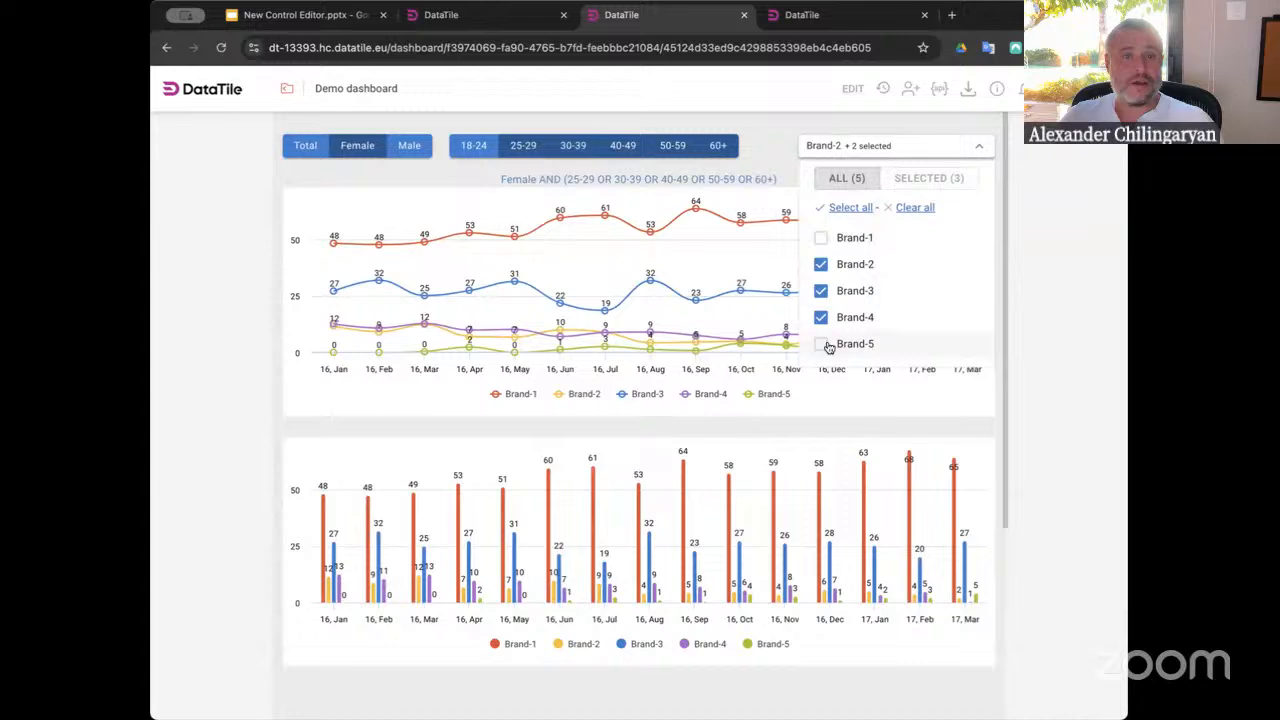
click(779, 137)
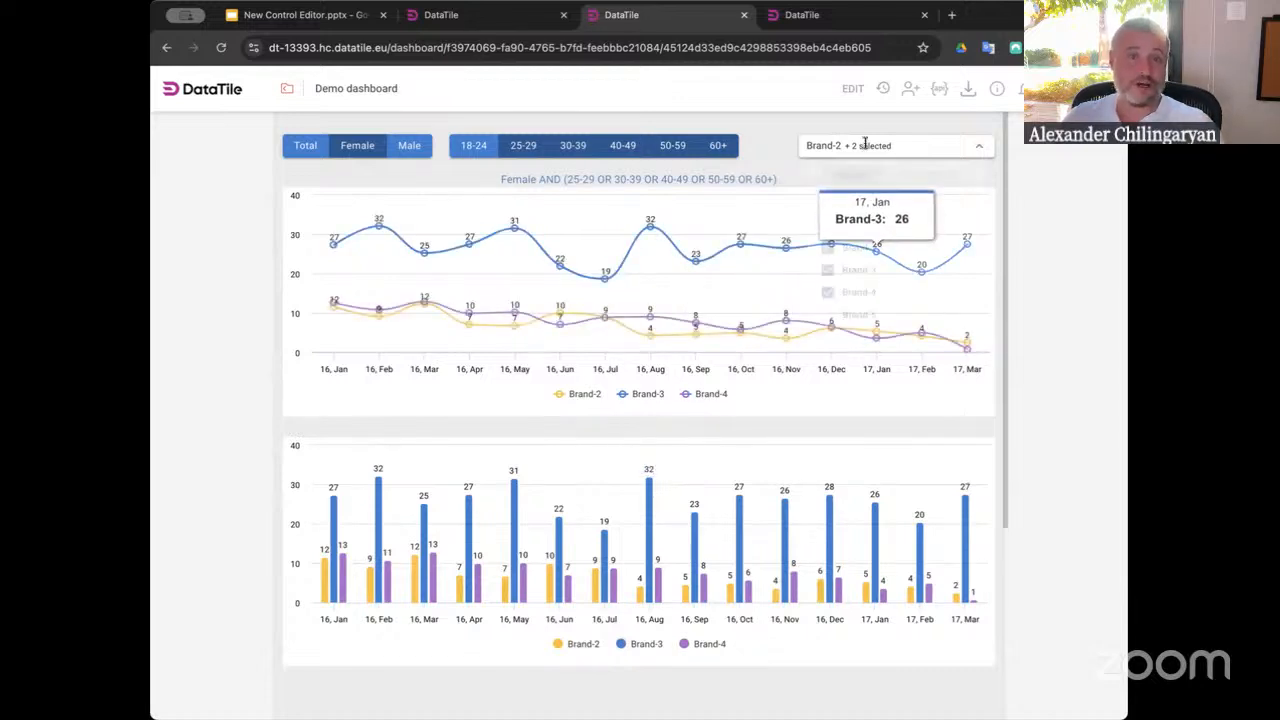
Deselect Brand-4 and Brand-3, then try to deselect the last remaining Brand-2
click(900, 146)
click(842, 320)
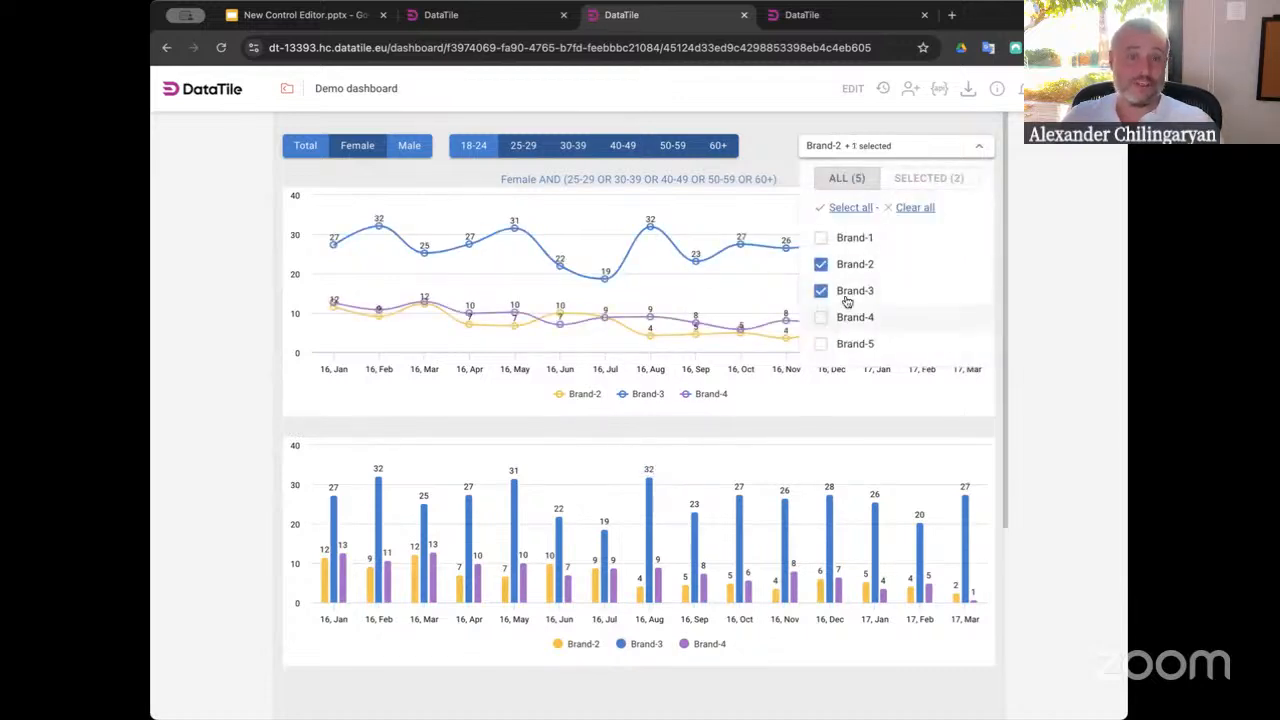
click(846, 291)
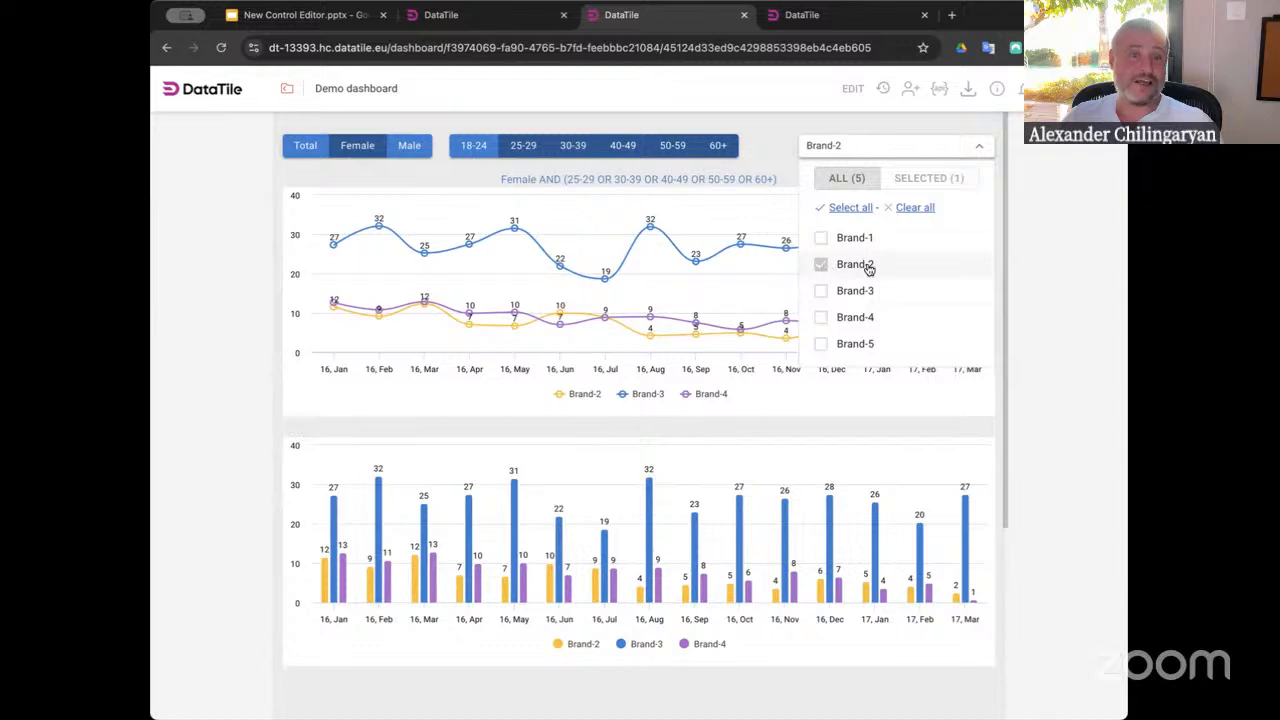
triple_click(868, 267)
drag(863, 267, 831, 269)
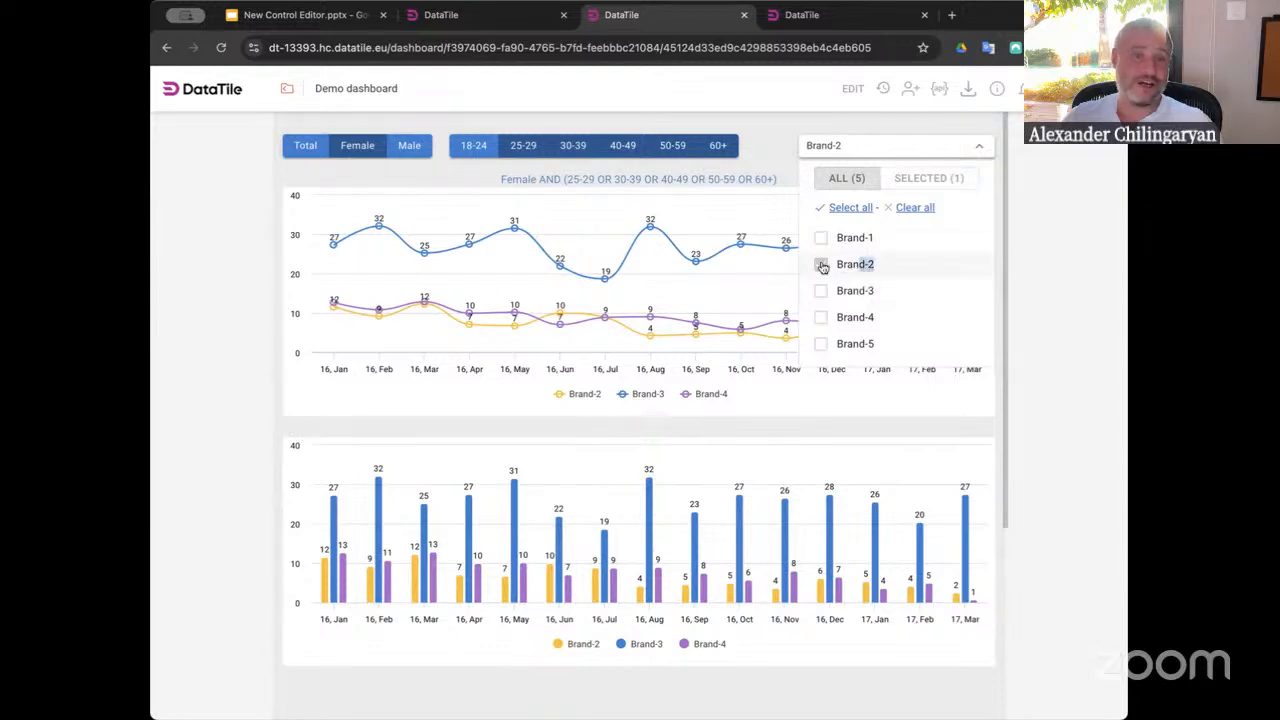
Select Brand-1, Brand-3 and Brand-4 in the brand control and close its list
click(857, 243)
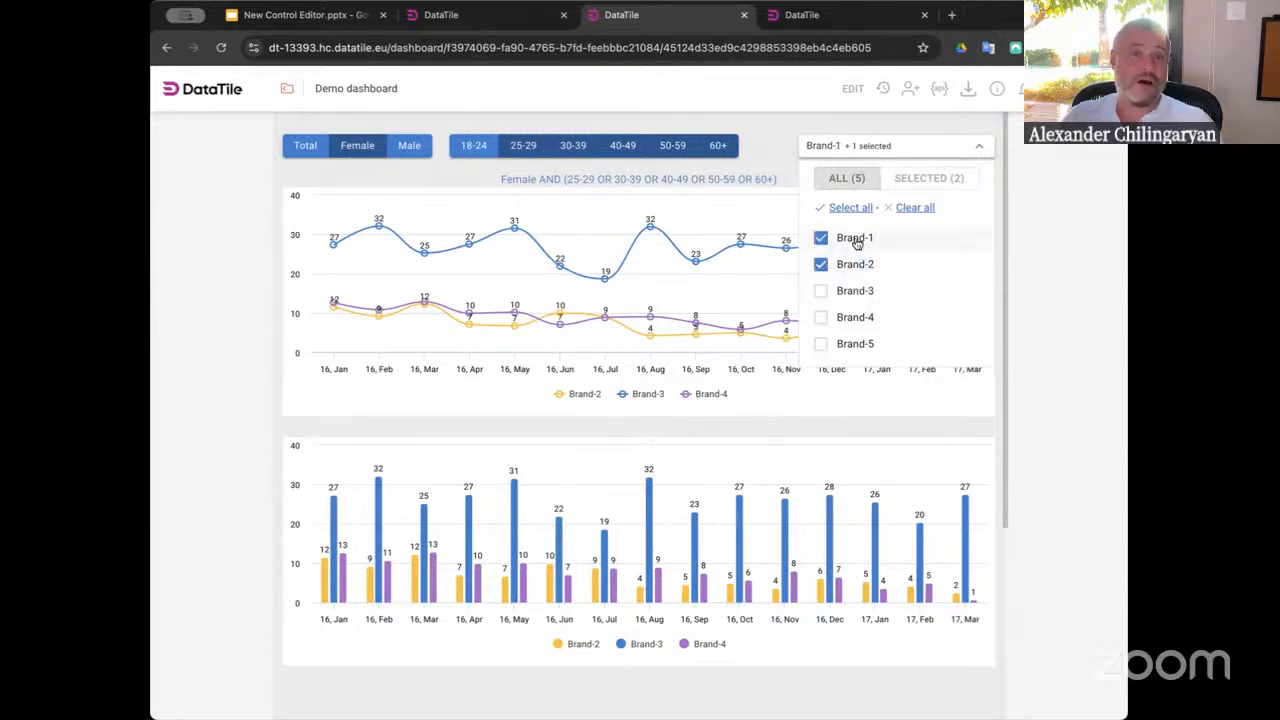
click(838, 292)
click(838, 318)
click(768, 150)
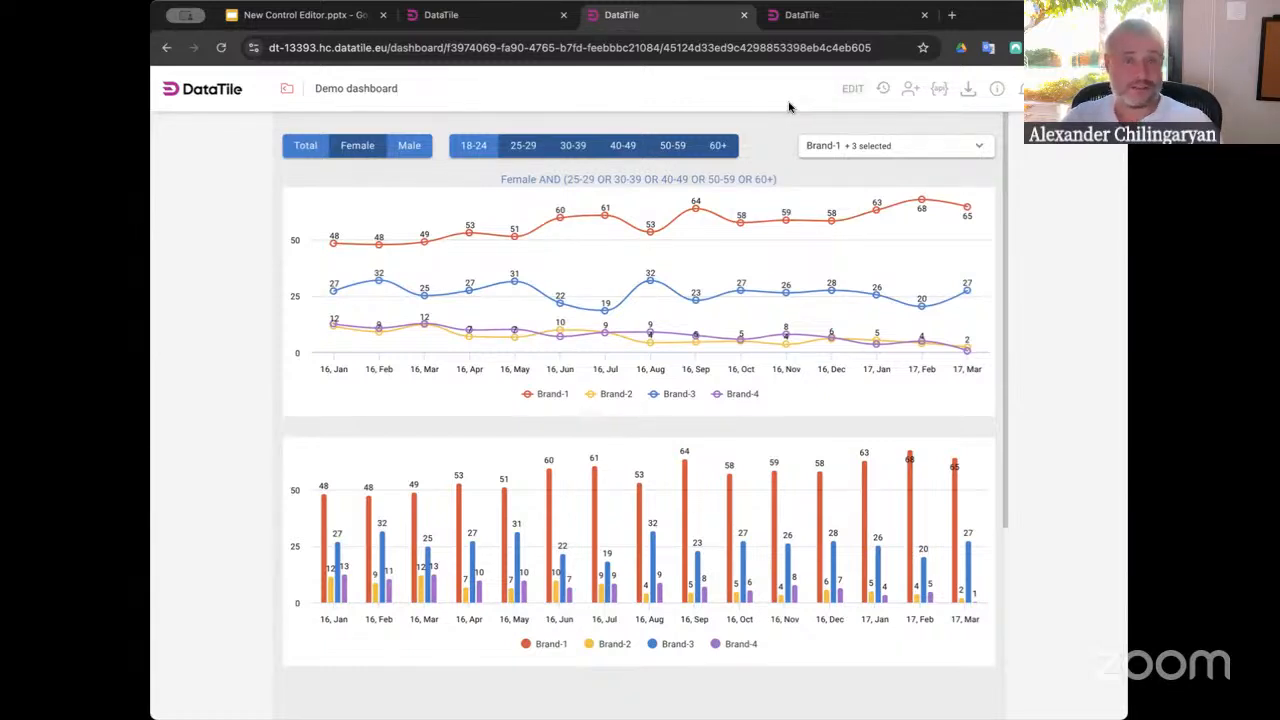
Return to edit mode, open the brand control's editor and expand its groups
click(853, 90)
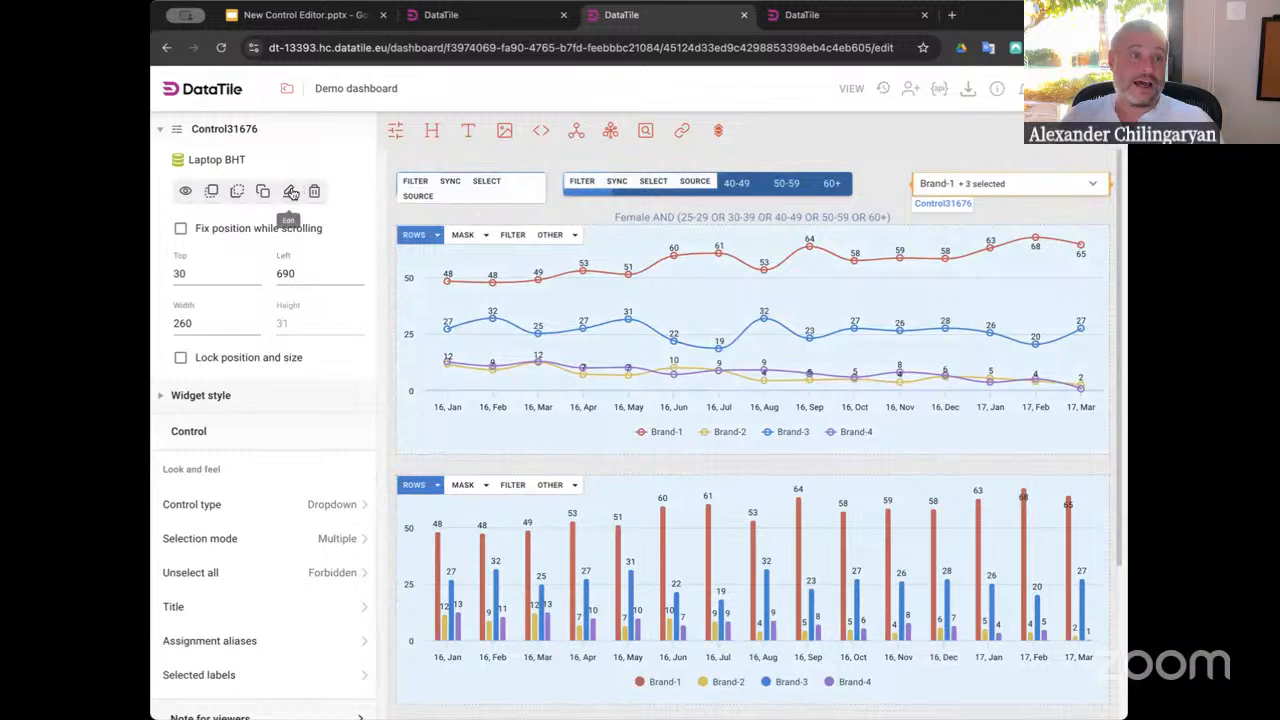
click(289, 191)
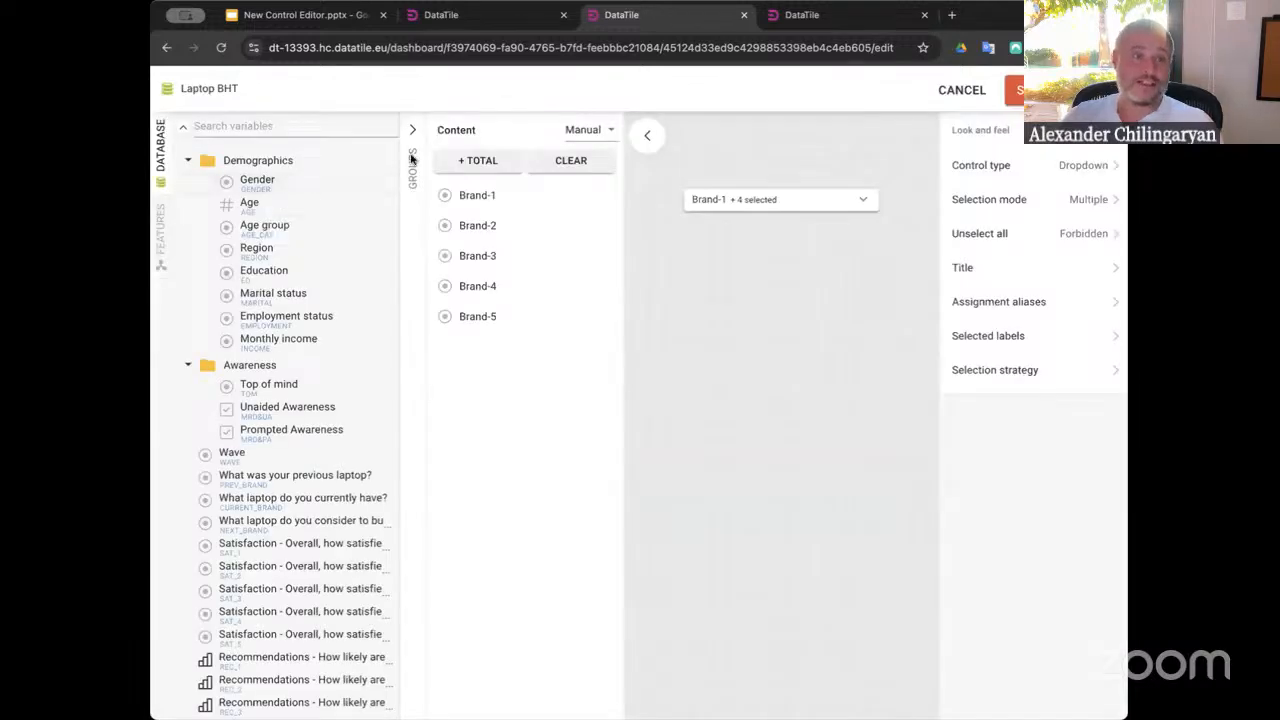
click(415, 131)
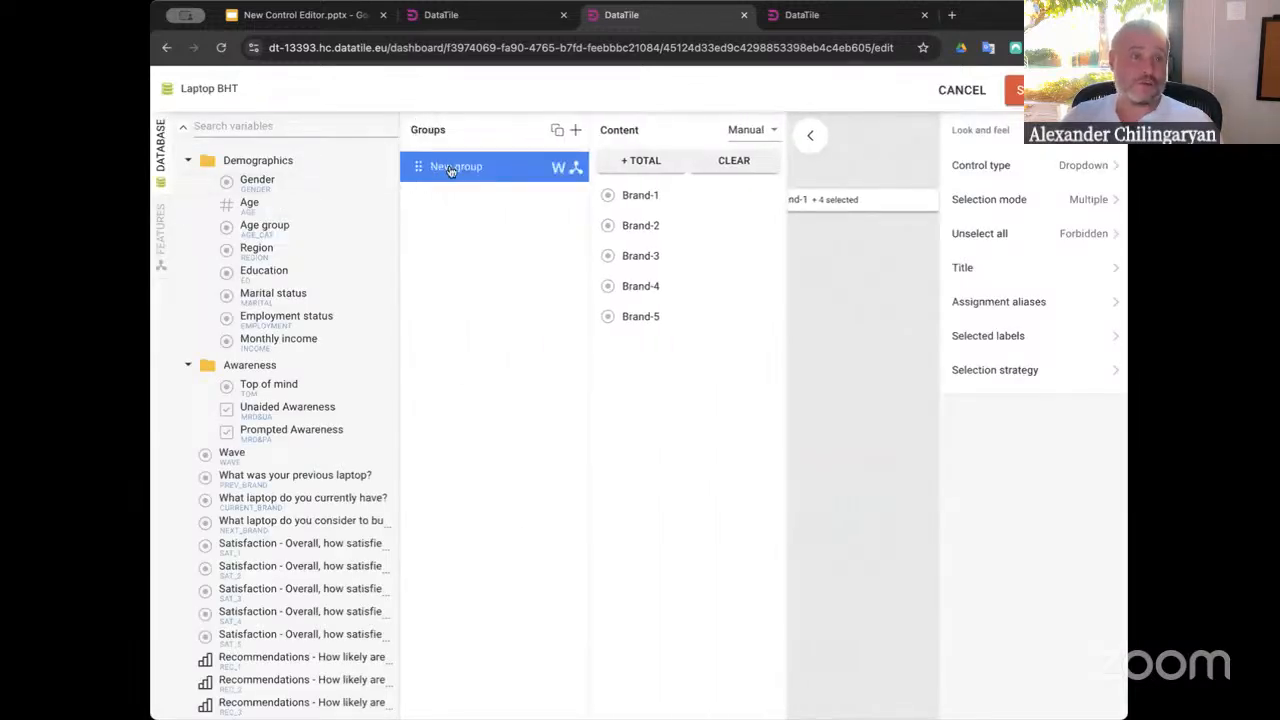
Rename the control's group to Top of mind
double_click(449, 167)
key(BackSpace)
key(BackSpace)
key(BackSpace)
key(BackSpace)
key(BackSpace)
key(BackSpace)
key(BackSpace)
key(BackSpace)
key(BackSpace)
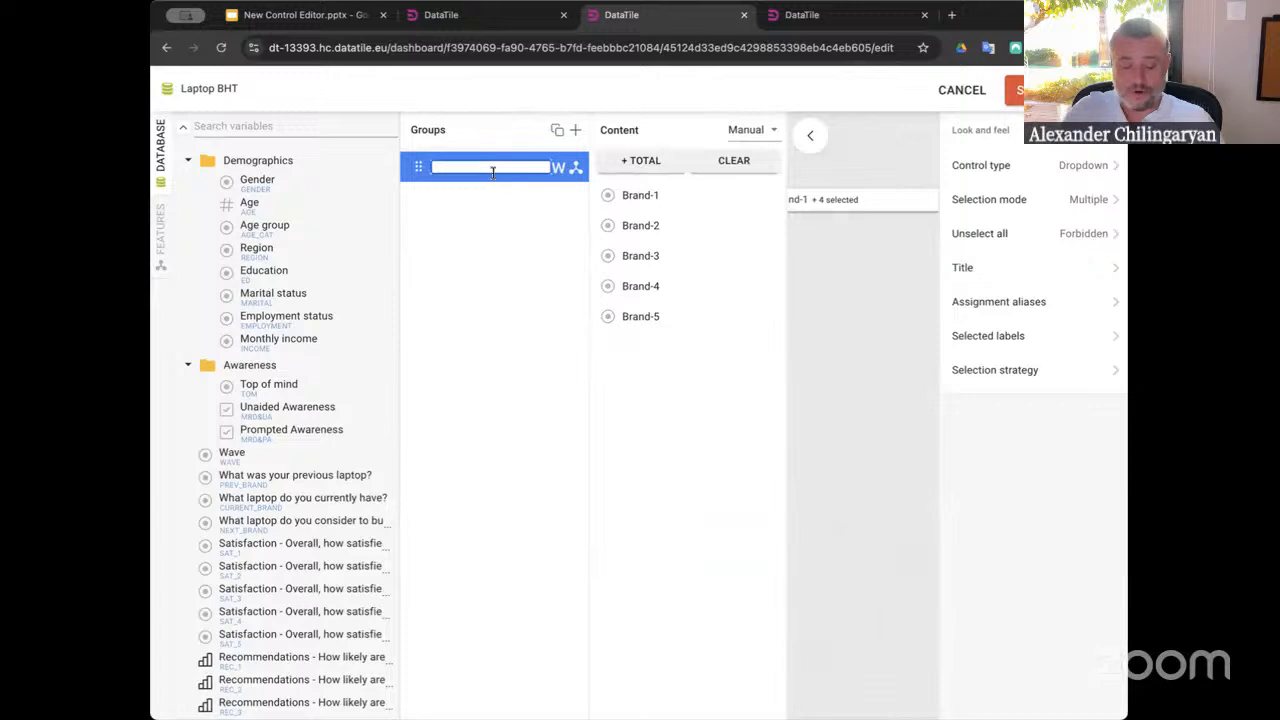
text(Top of min)
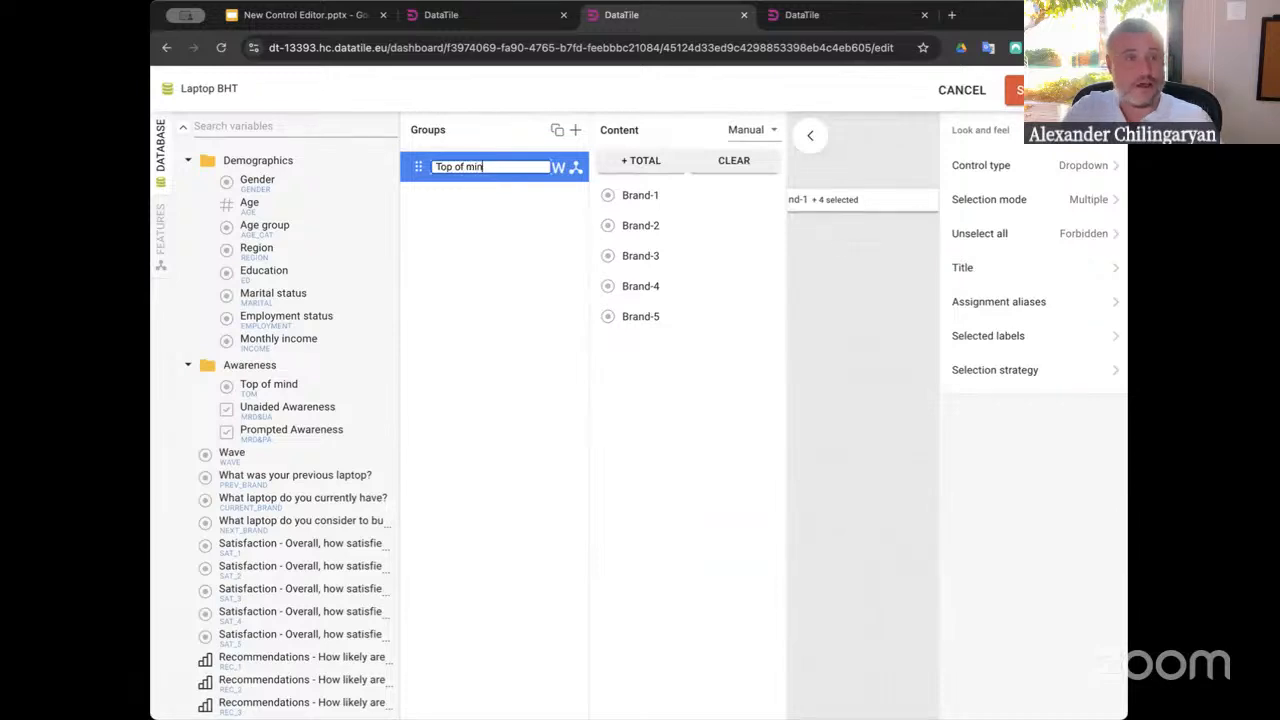
text(d)
key(Return)
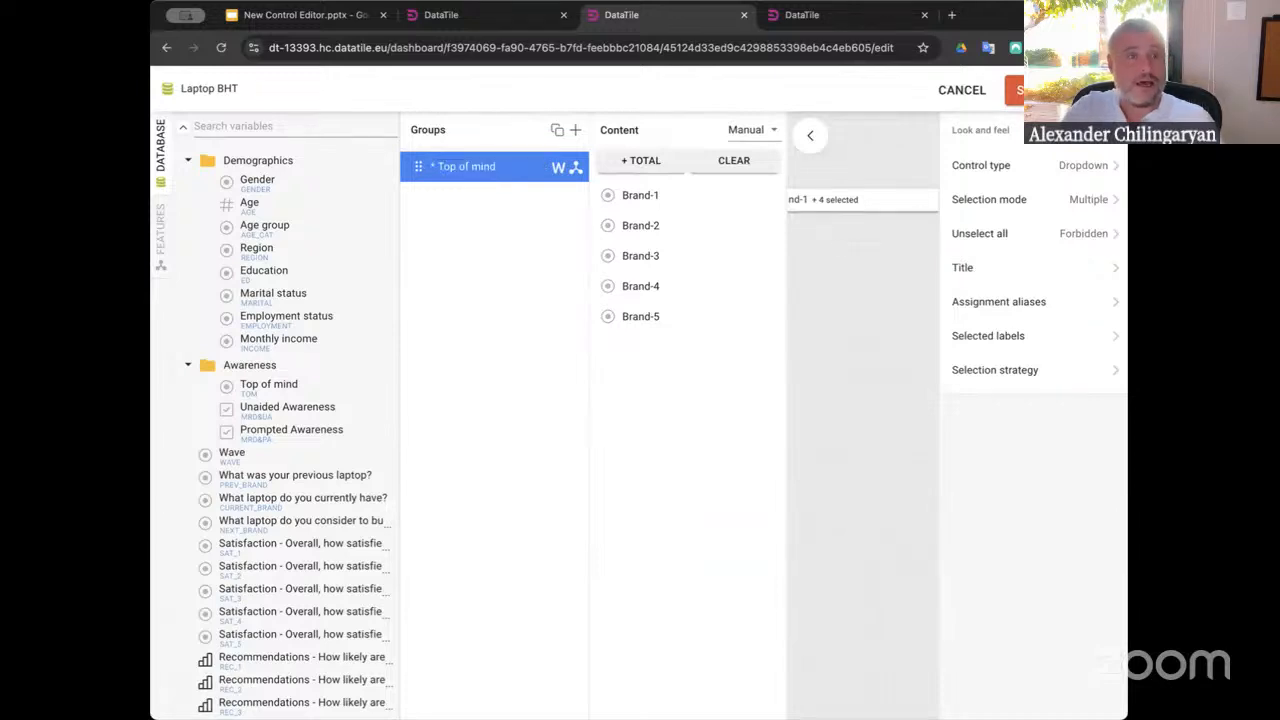
Add Unaided Awareness and Prompted Awareness as separate groups, one group per variable
click(278, 414)
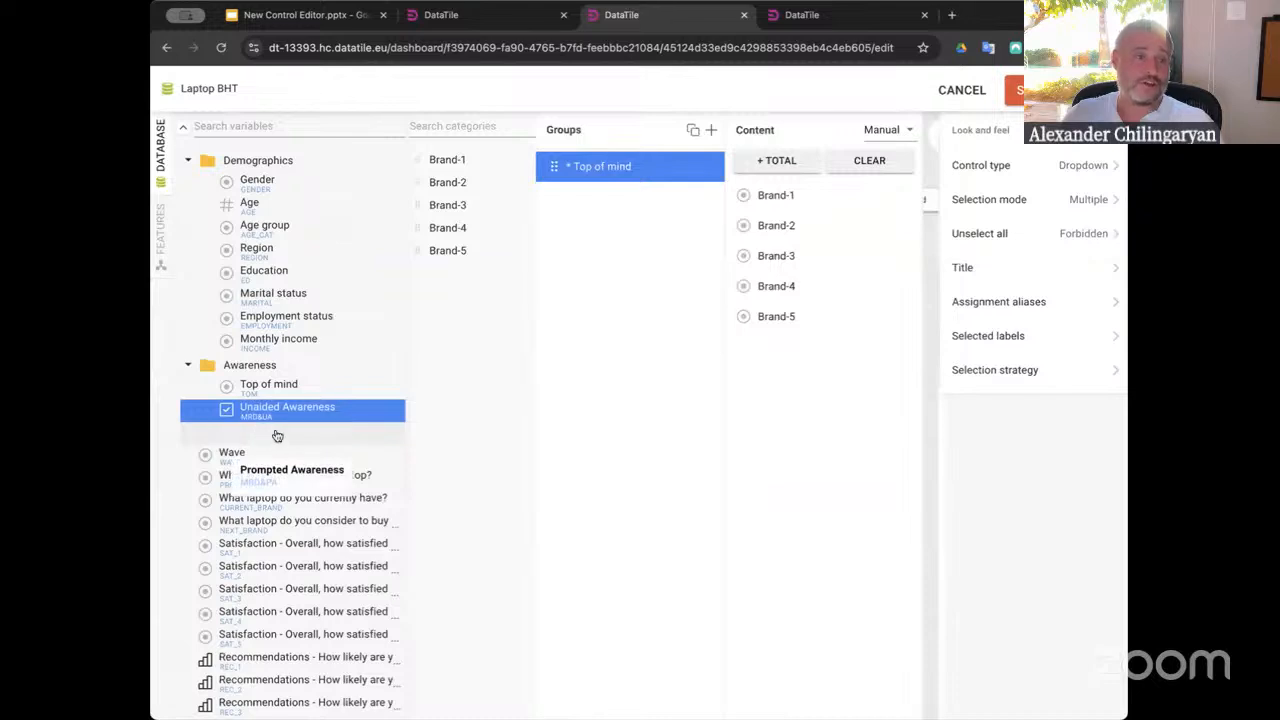
drag(277, 436, 608, 267)
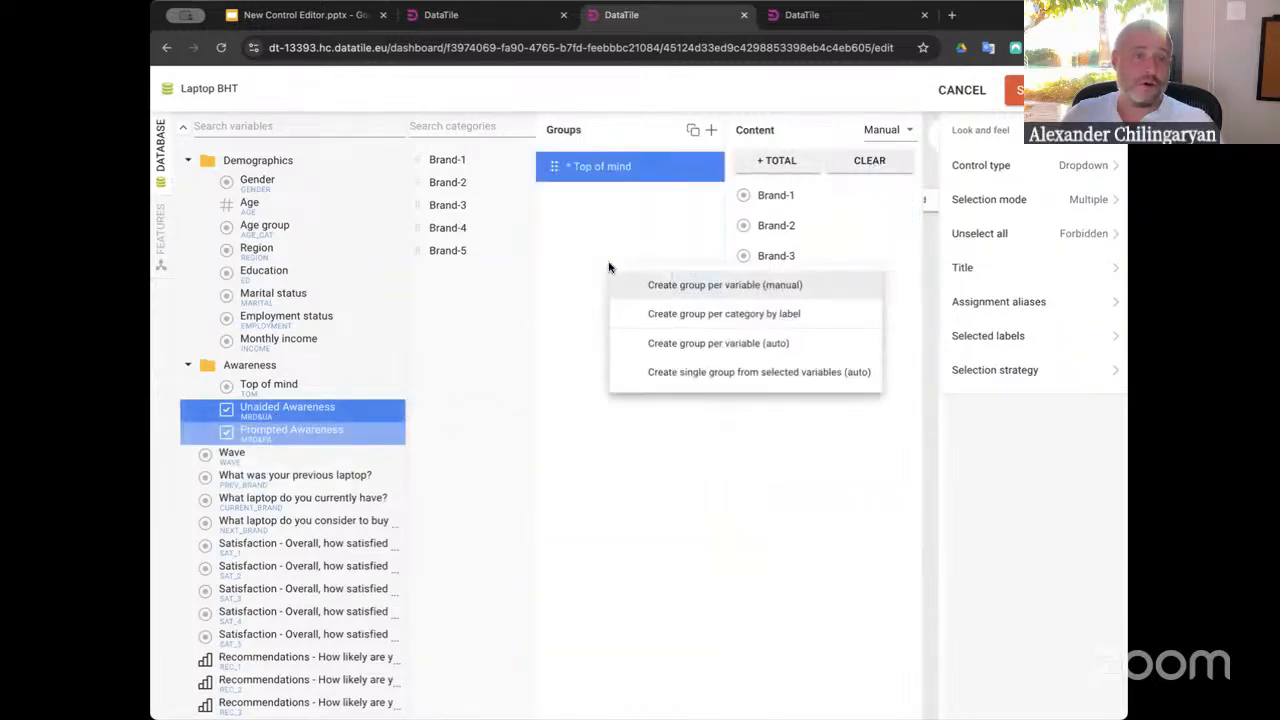
click(688, 287)
click(595, 199)
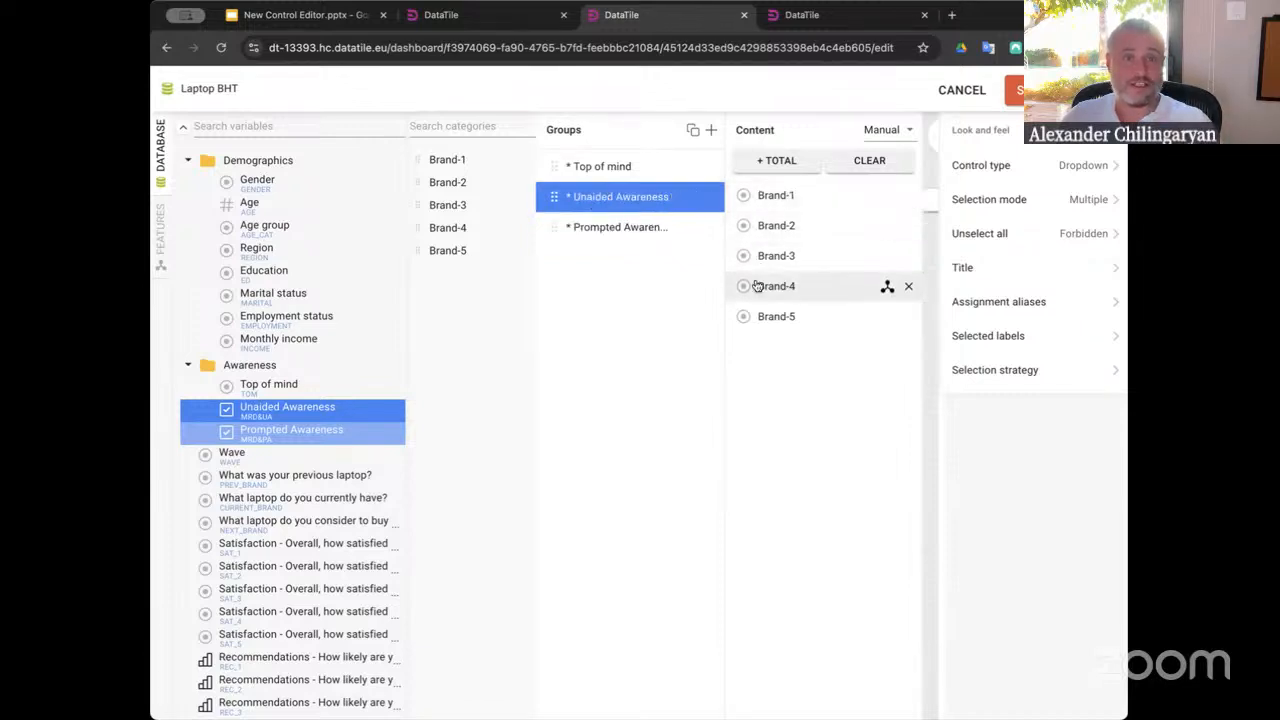
click(580, 227)
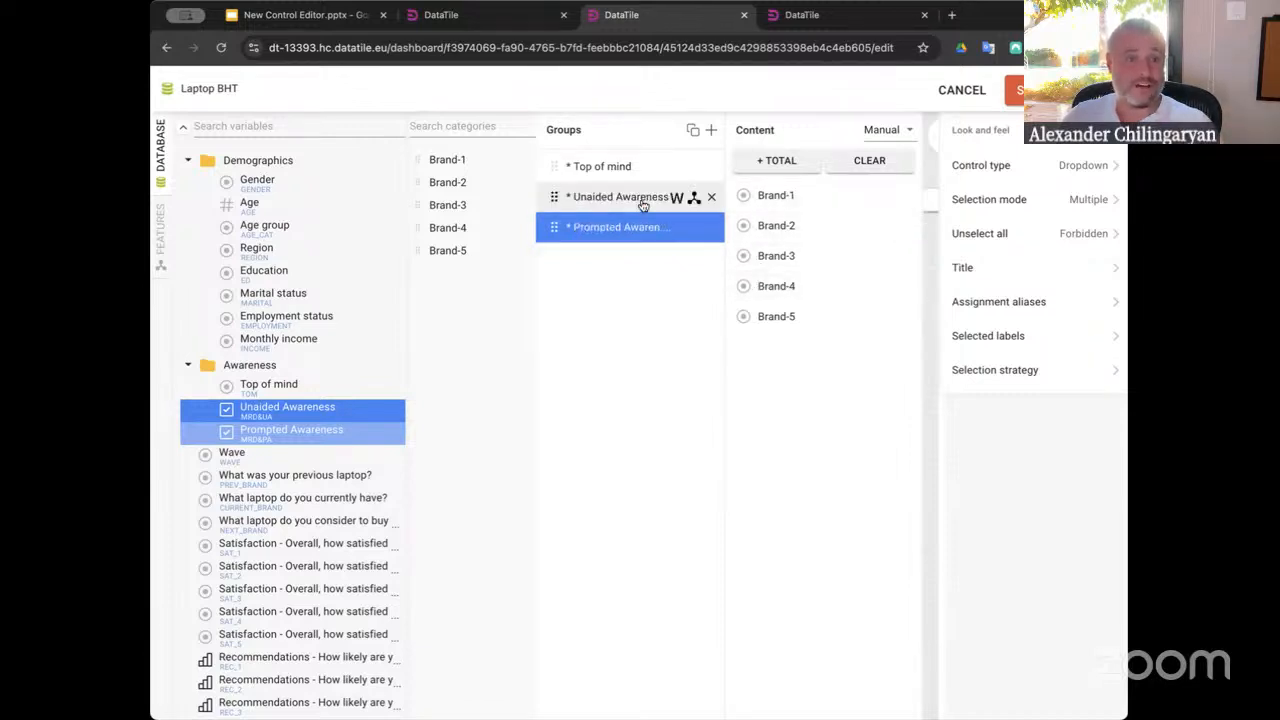
Collapse the content setup and set the control's selection mode to Single
click(936, 145)
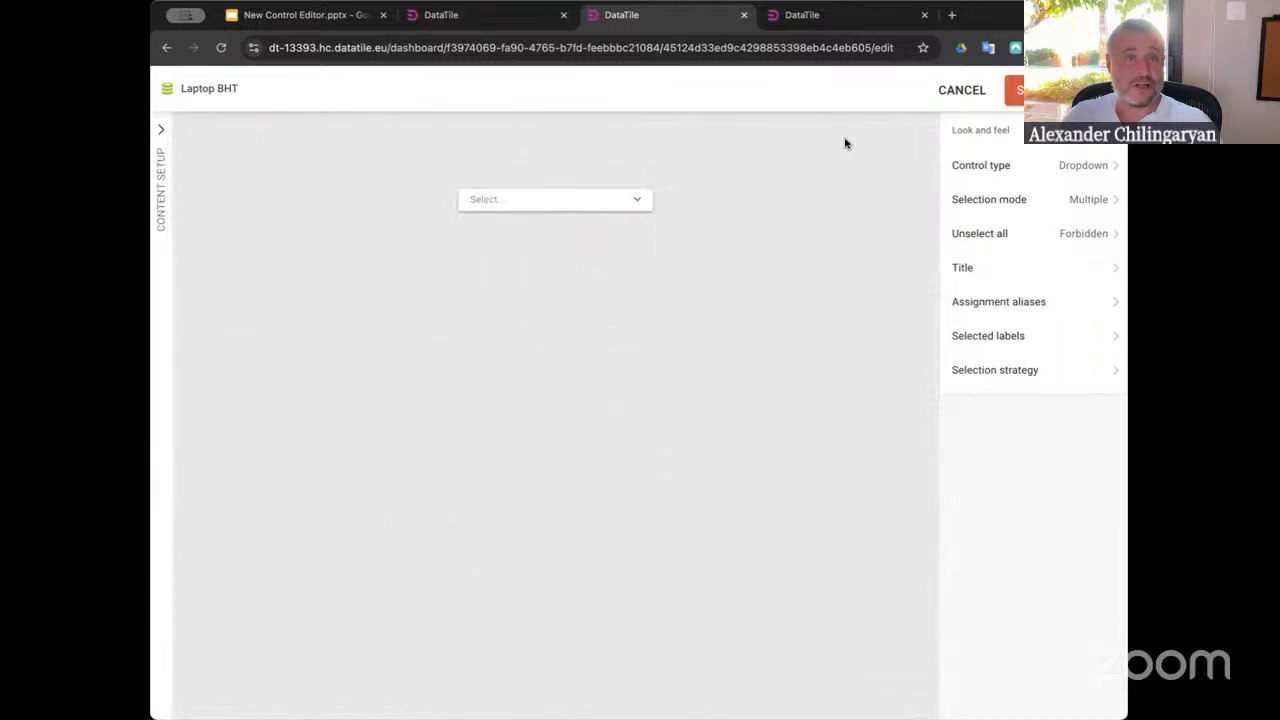
click(614, 205)
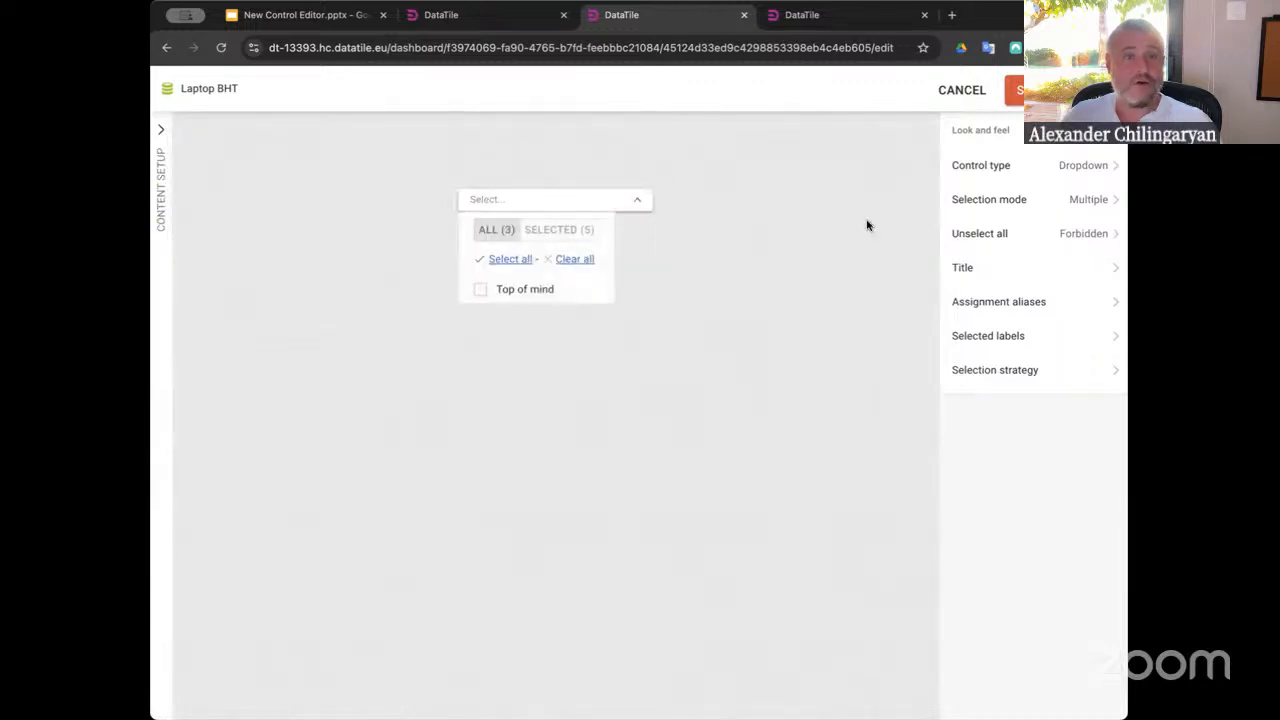
click(1080, 201)
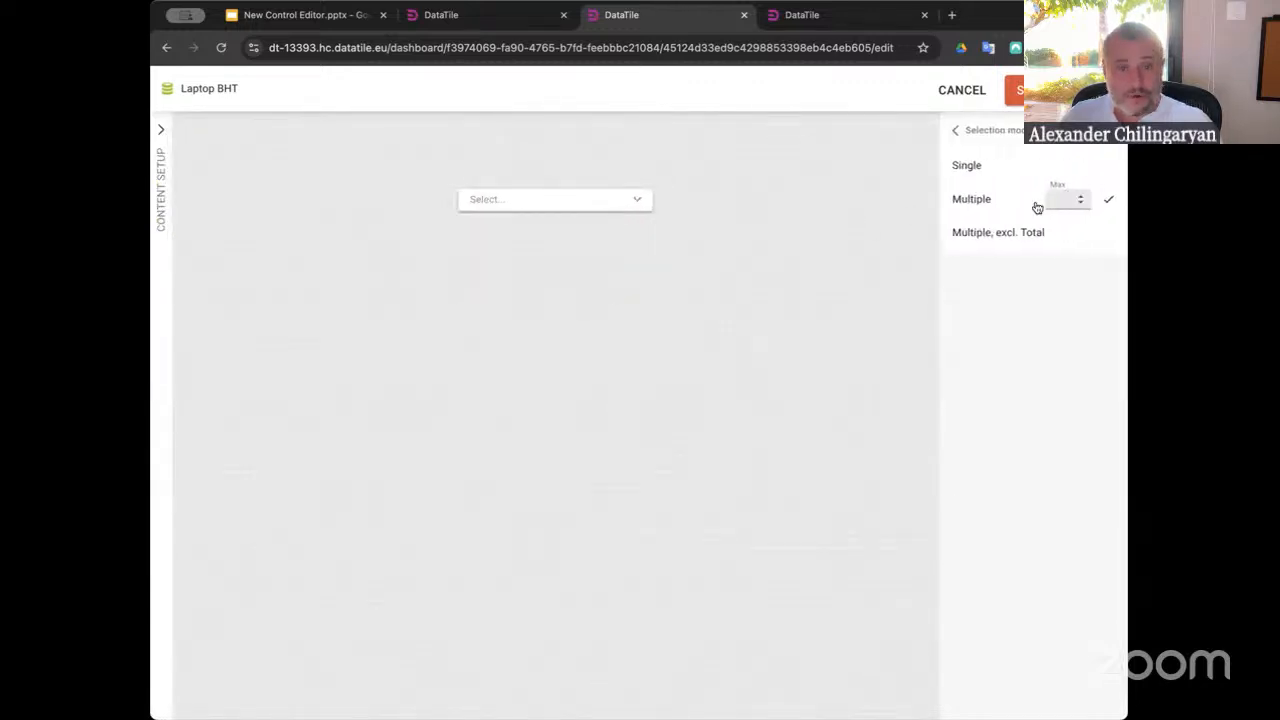
click(968, 166)
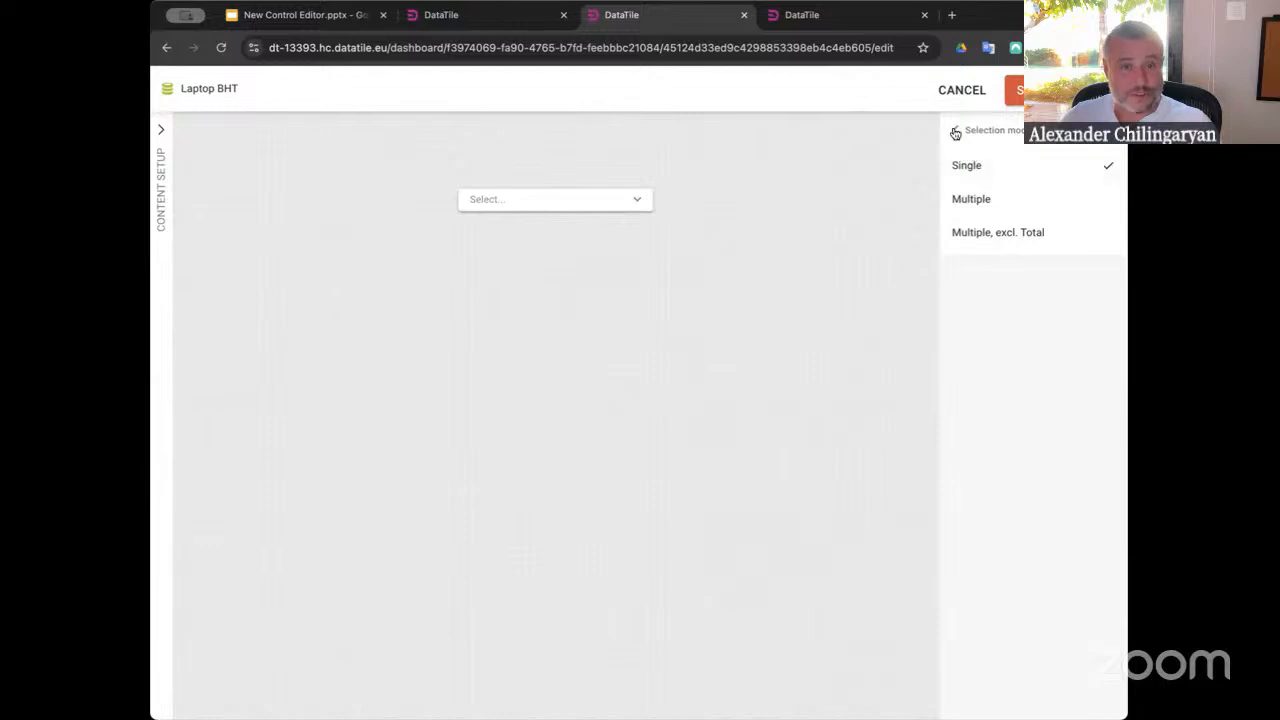
click(955, 130)
Select Top of mind in the control preview, check its group options and save the control
click(543, 197)
click(500, 235)
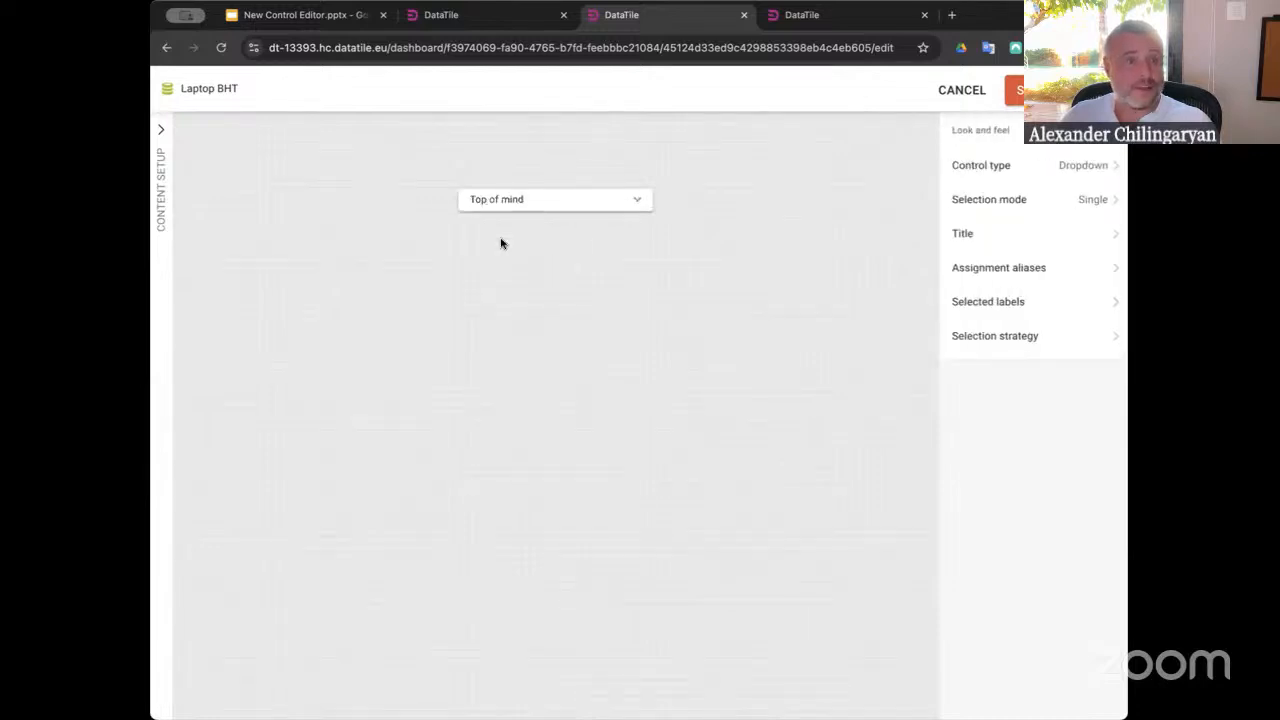
click(535, 199)
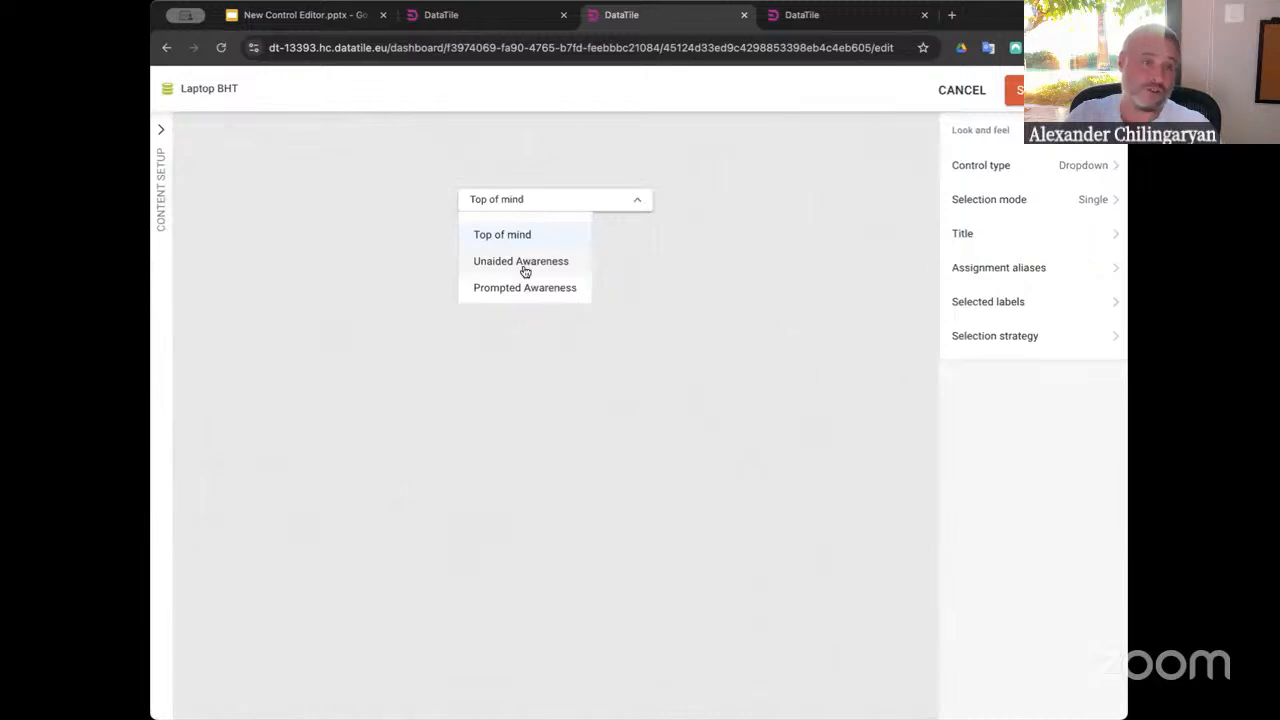
click(1014, 90)
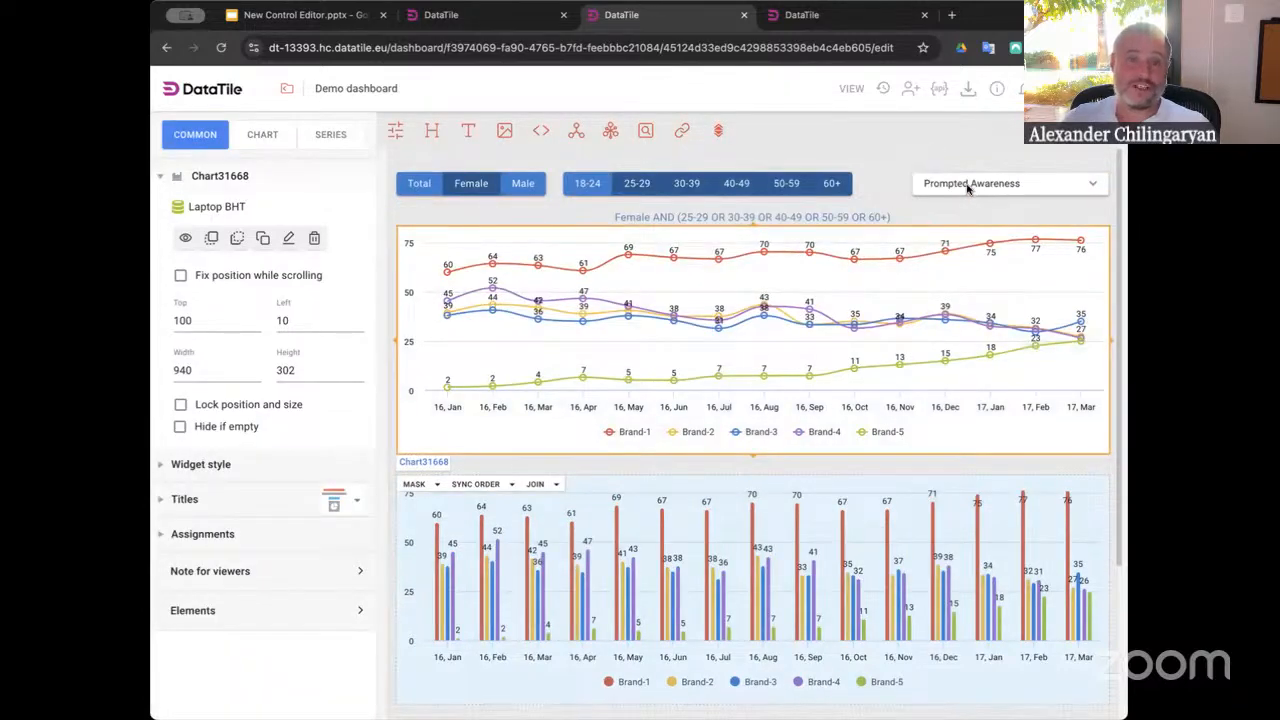
Switch to view mode and pick Top of mind, then Unaided Awareness, in the awareness control
click(962, 187)
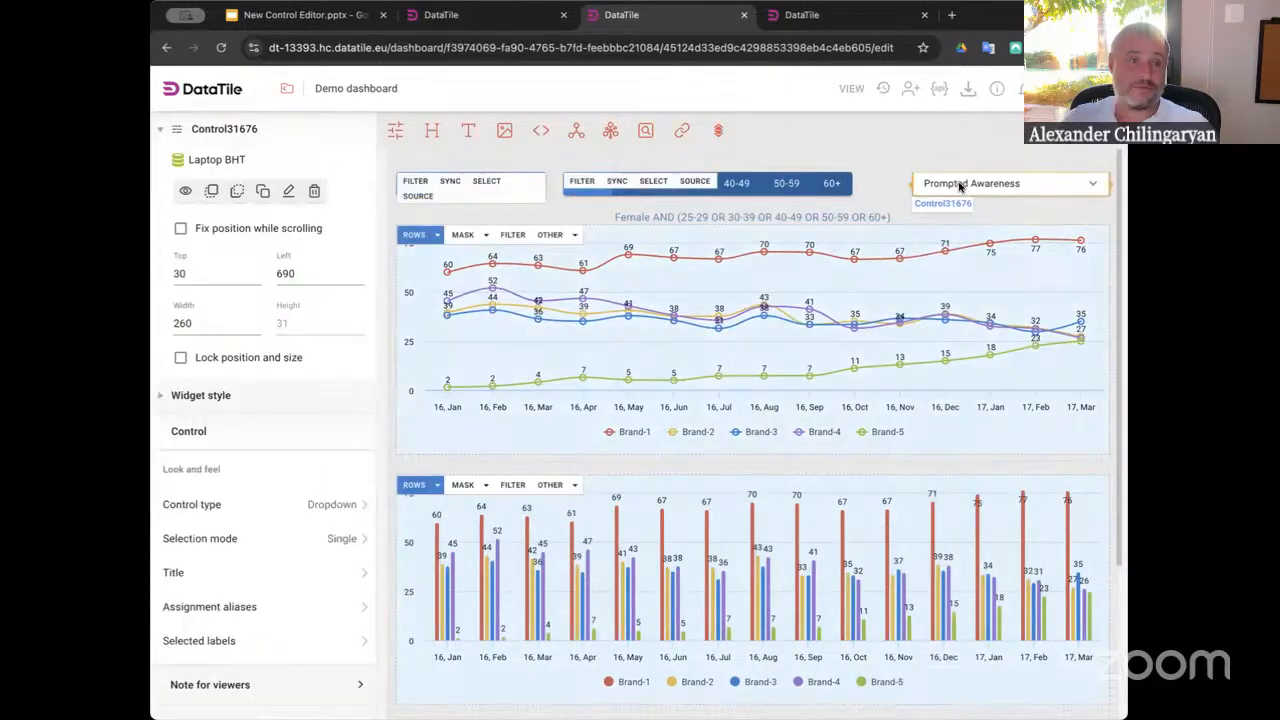
click(851, 89)
click(862, 148)
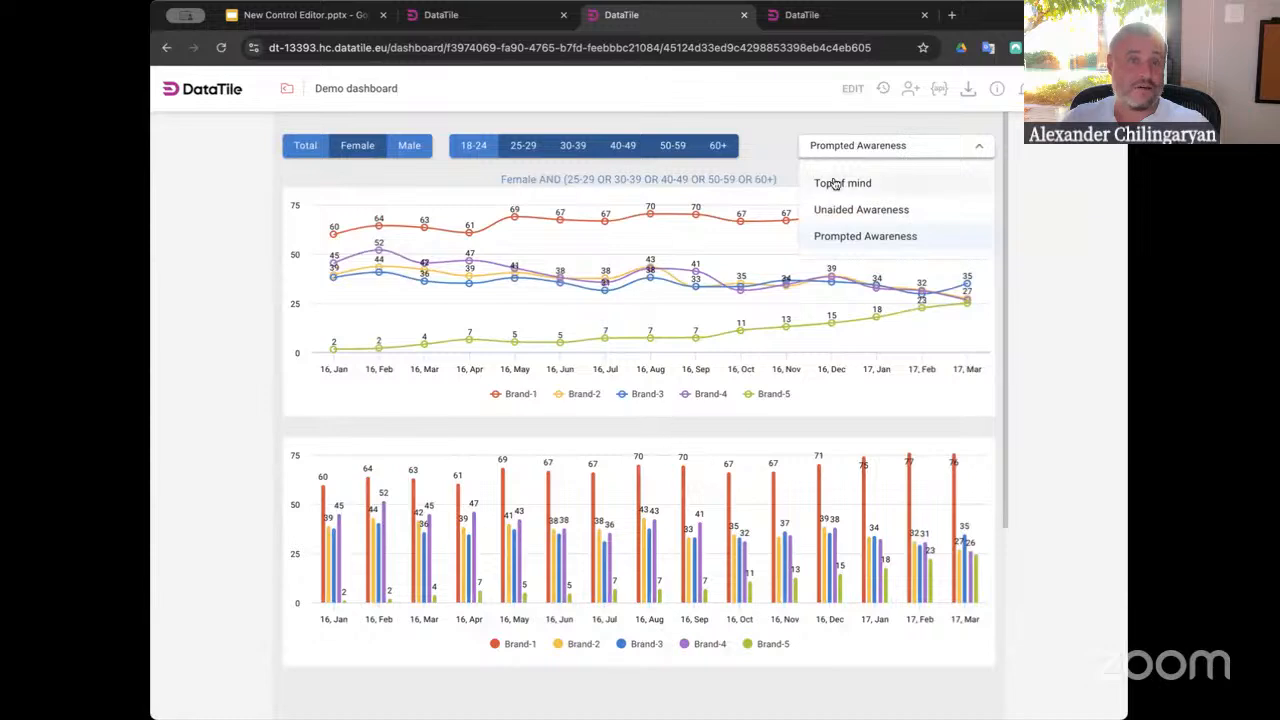
click(835, 183)
click(838, 146)
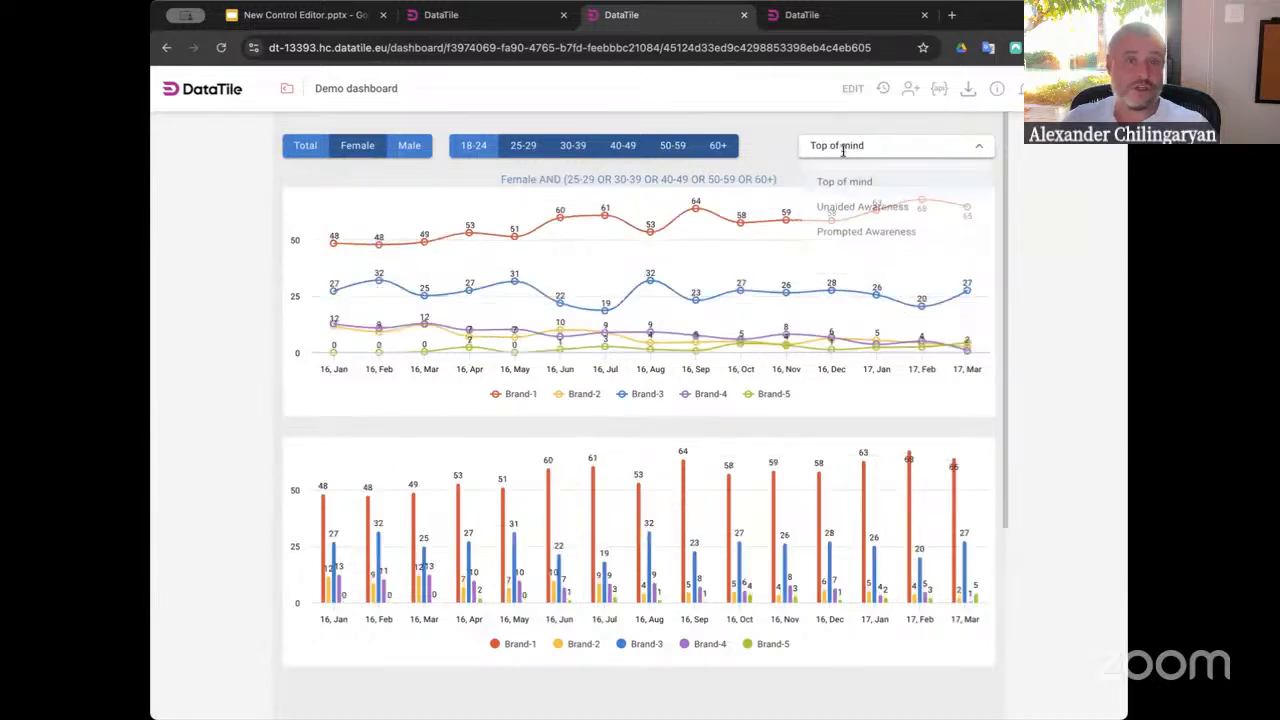
click(828, 211)
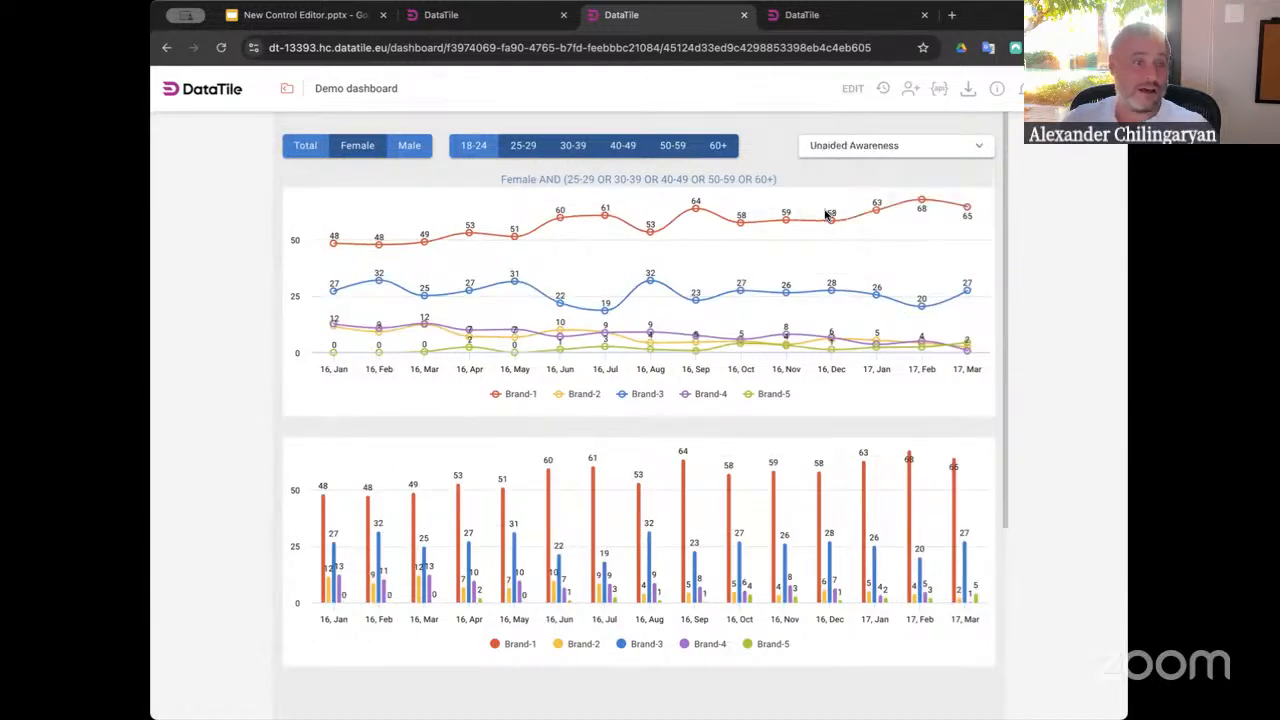
Pick Prompted Awareness in the awareness control and return to edit mode
click(862, 145)
click(822, 240)
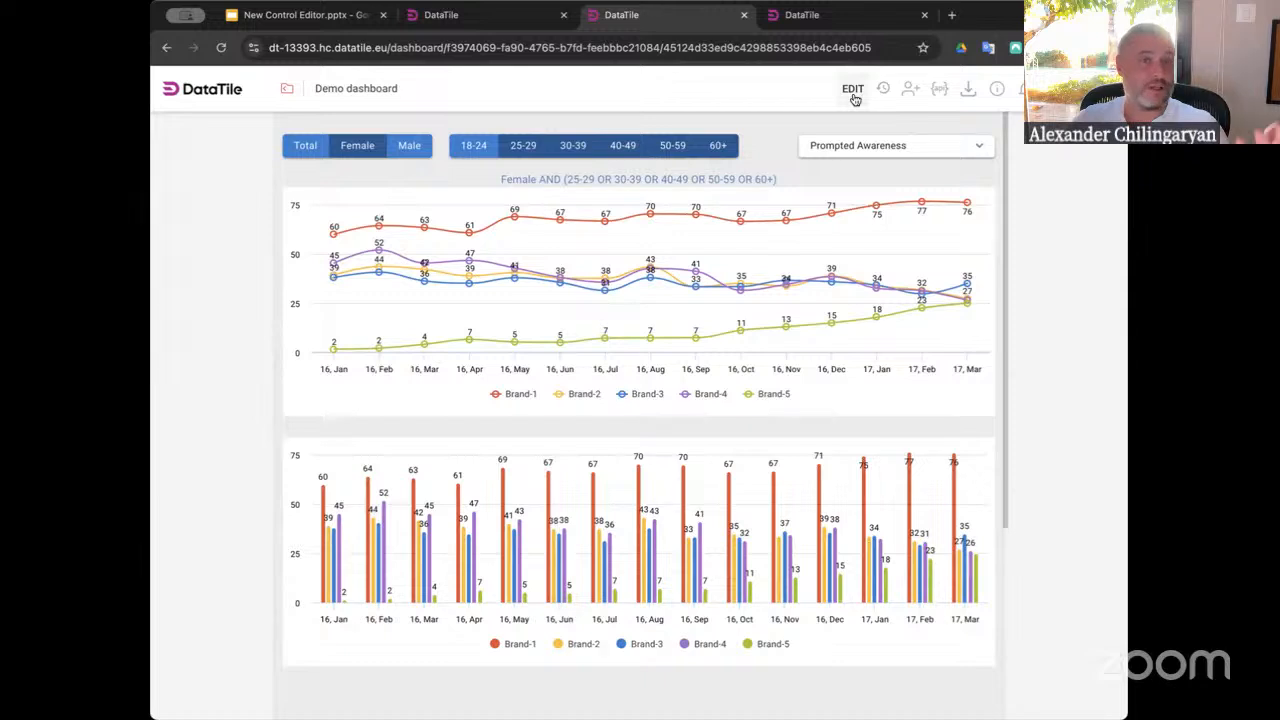
click(854, 98)
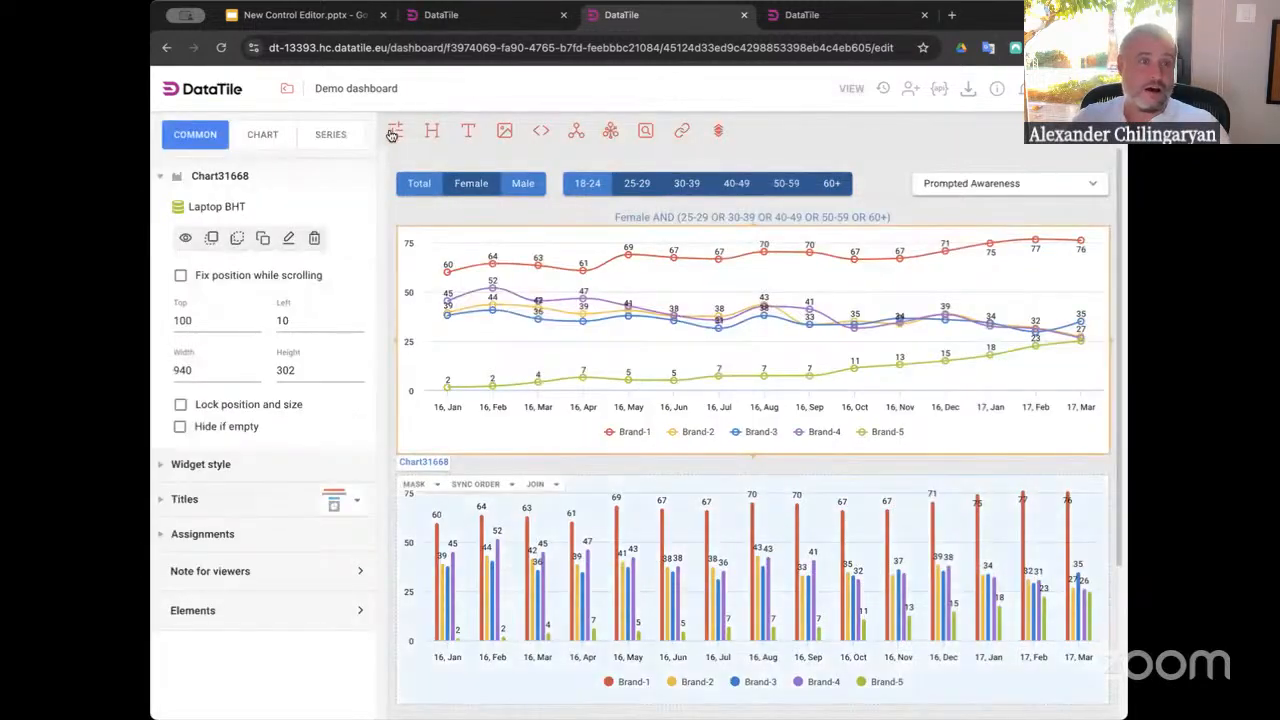
Create a new control and add the Demographics folder to its groups, creating one group per variable (manual)
click(393, 131)
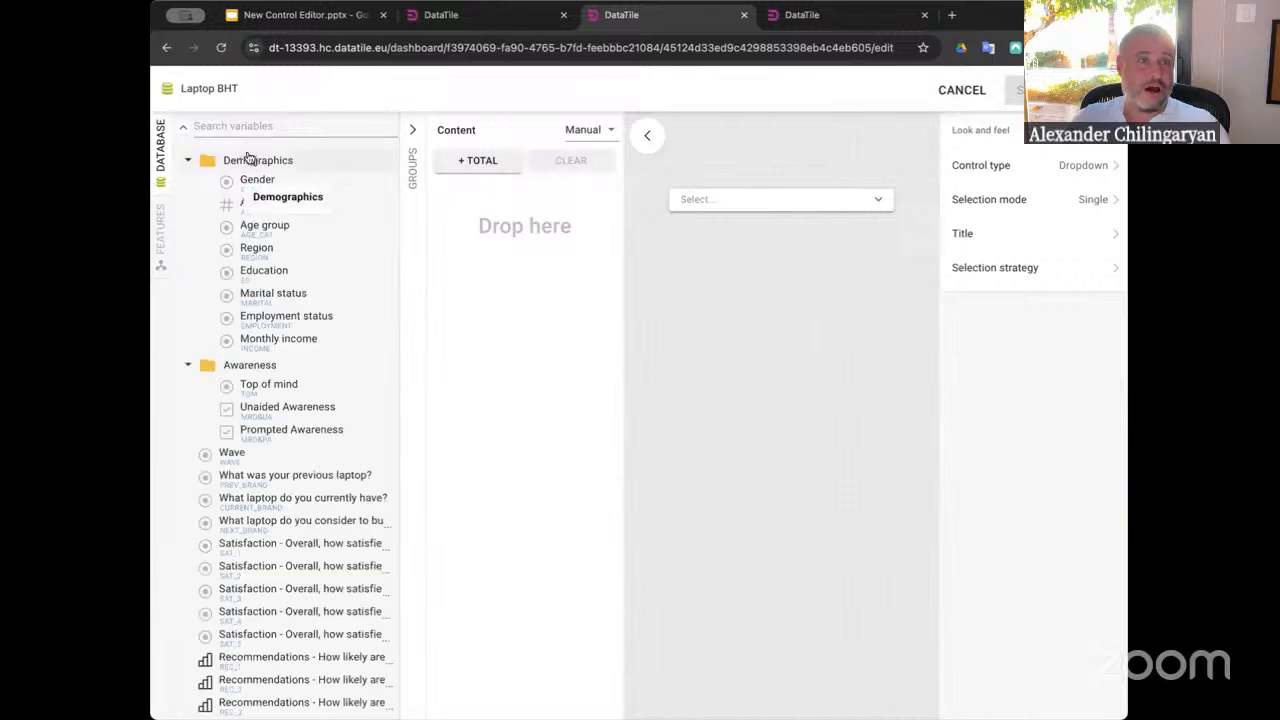
click(412, 131)
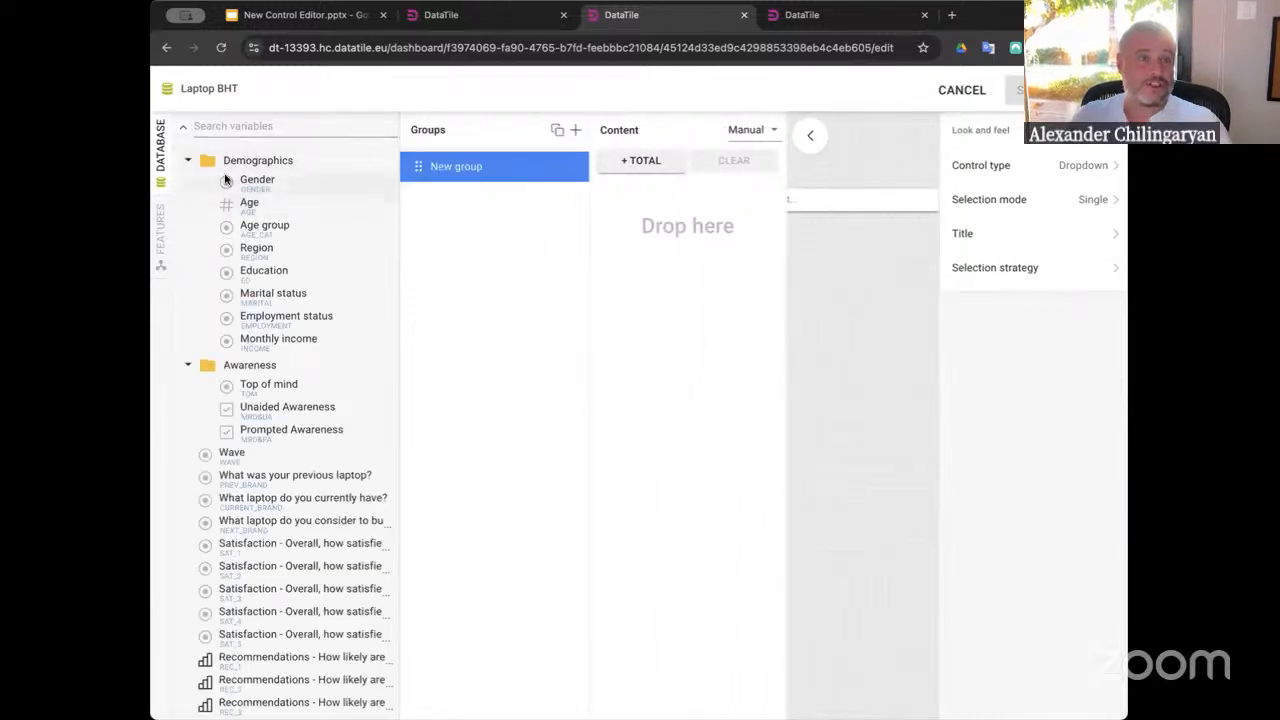
drag(258, 160, 472, 225)
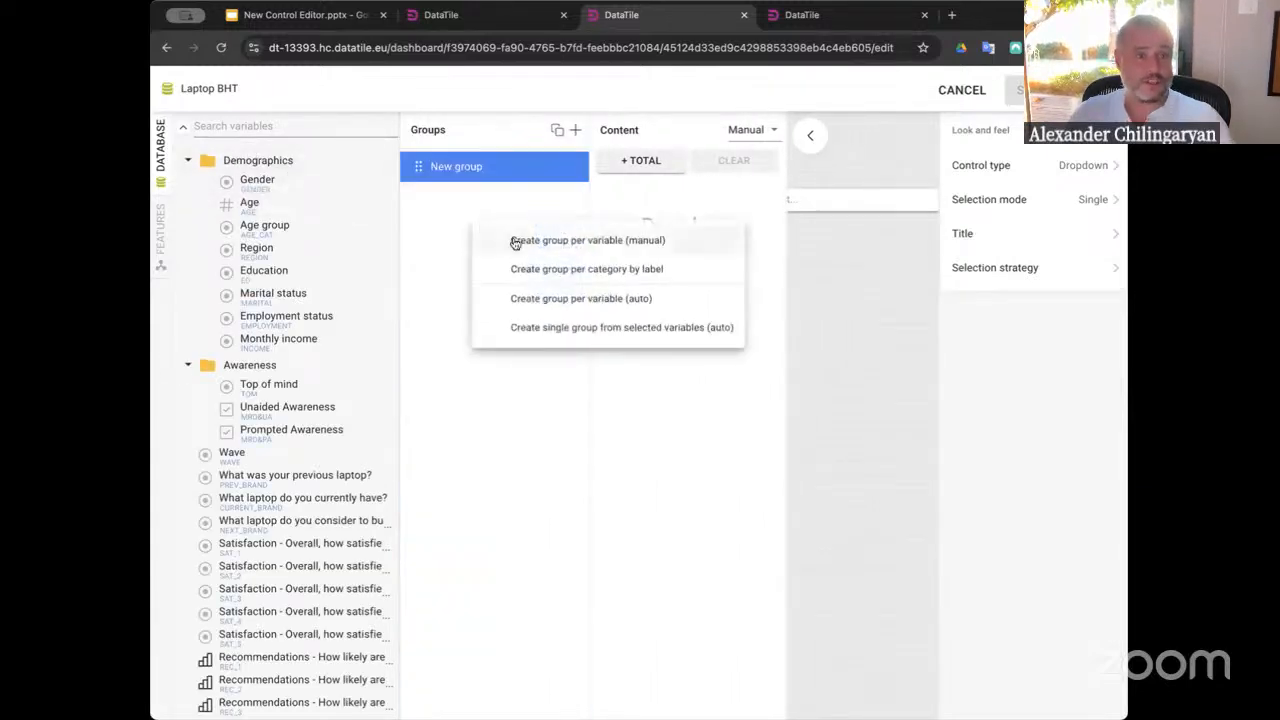
click(551, 246)
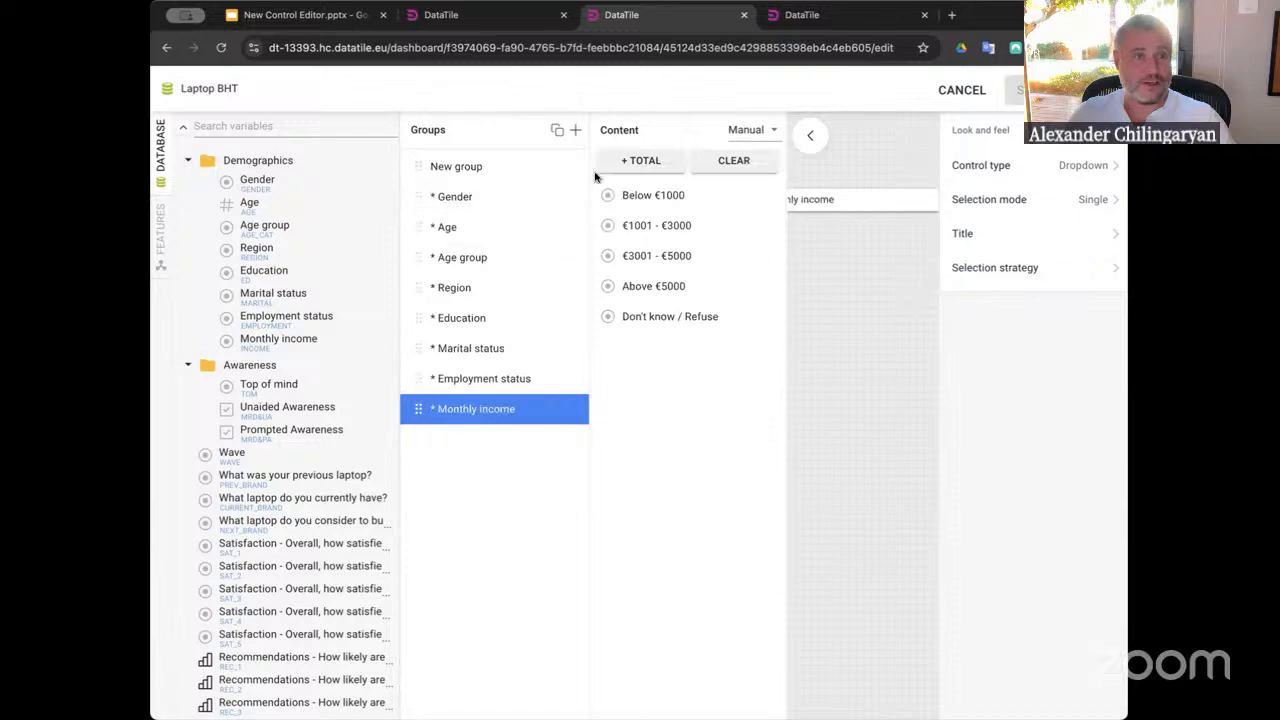
Delete the empty New group and the Age group from the control's groups, then select the Gender group
click(576, 166)
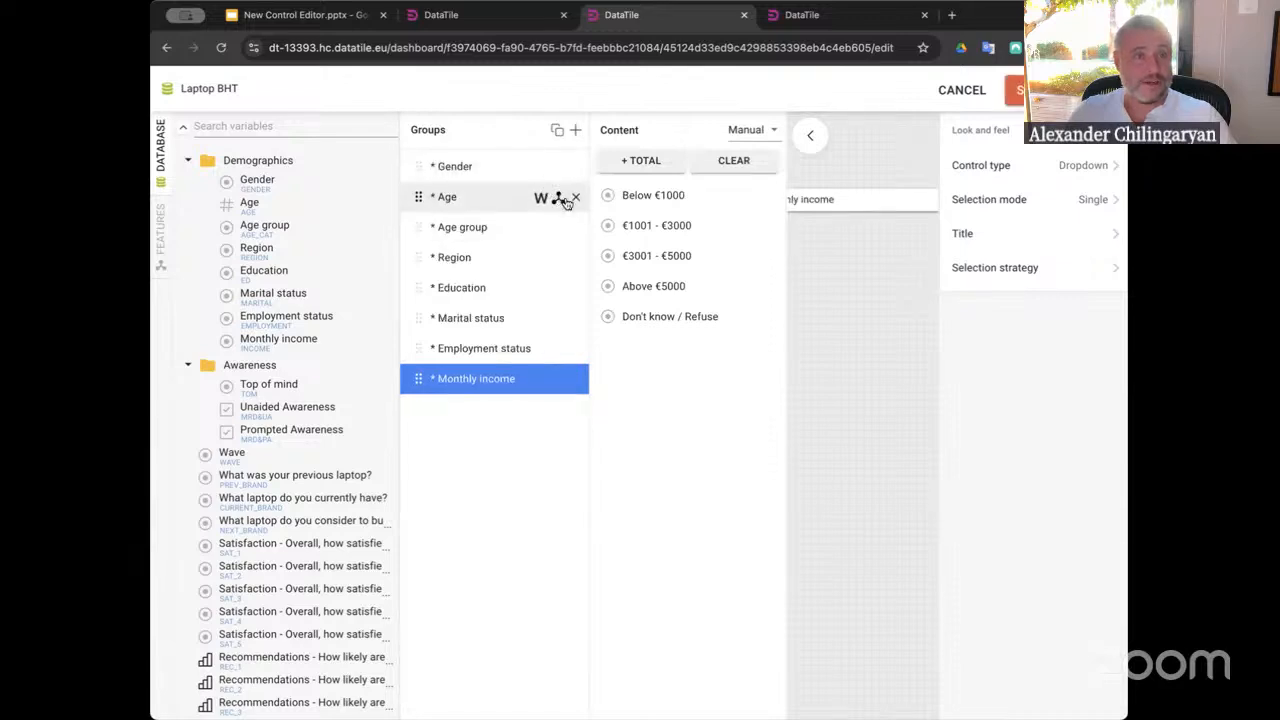
click(575, 196)
click(465, 167)
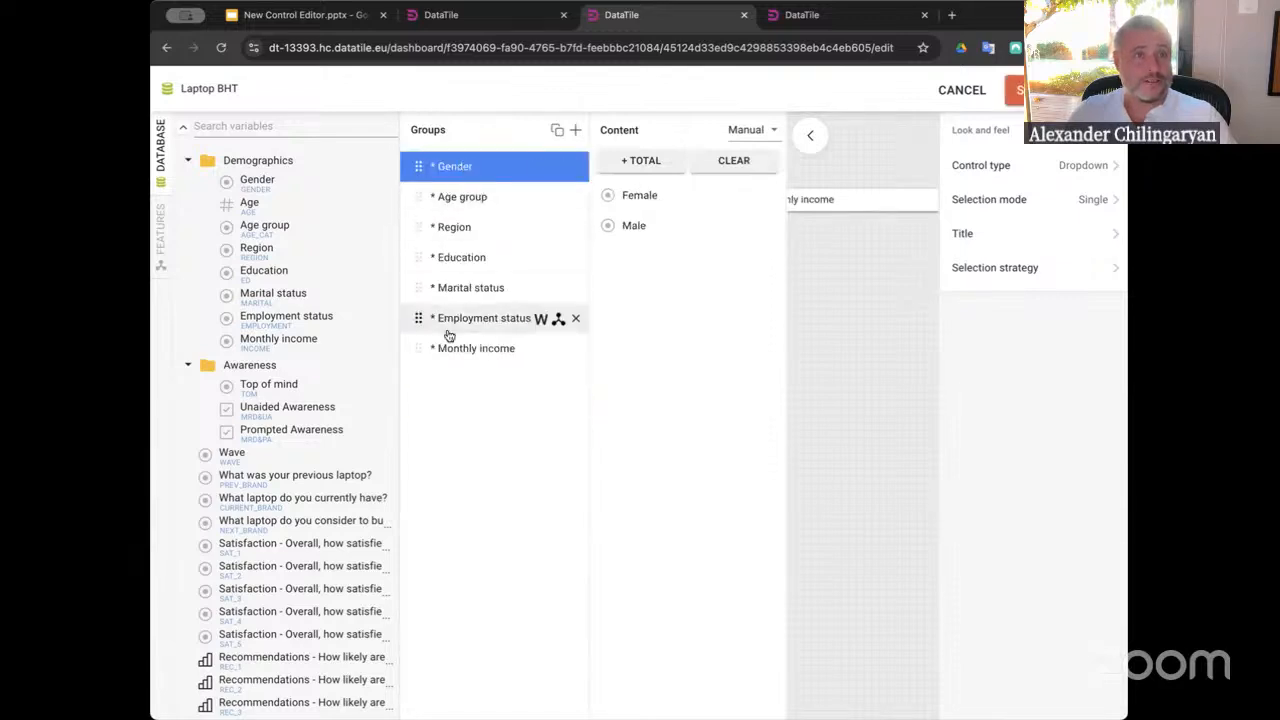
Collapse the content setup, review the options in the control's dropdown preview and save the control
click(810, 135)
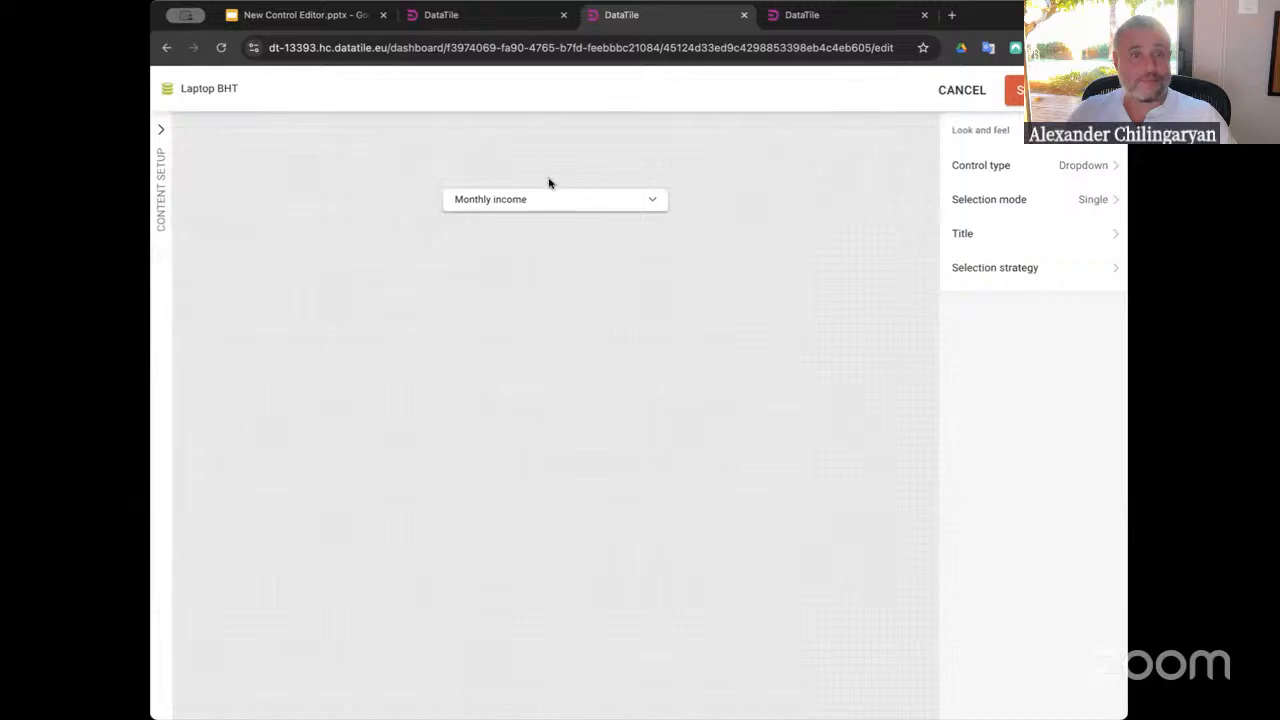
click(522, 199)
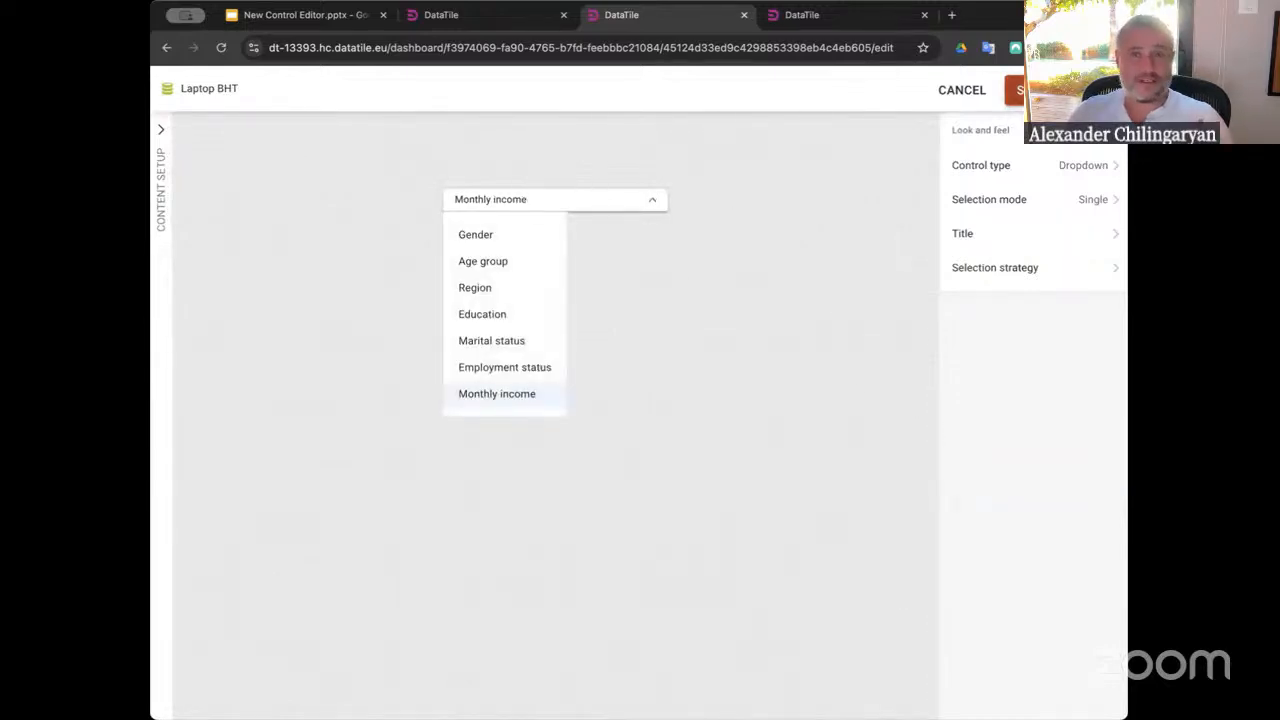
click(1015, 90)
Move the new Monthly income dropdown control below the bar chart
click(618, 471)
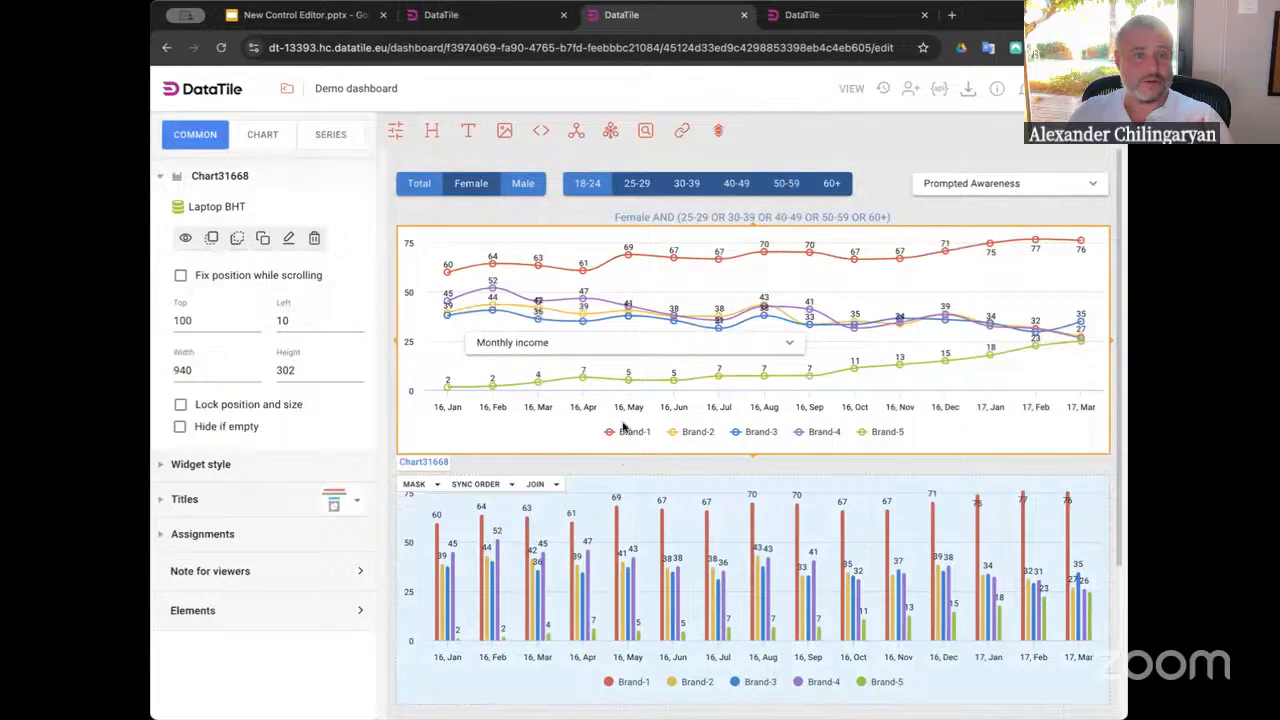
click(617, 343)
drag(617, 343, 706, 654)
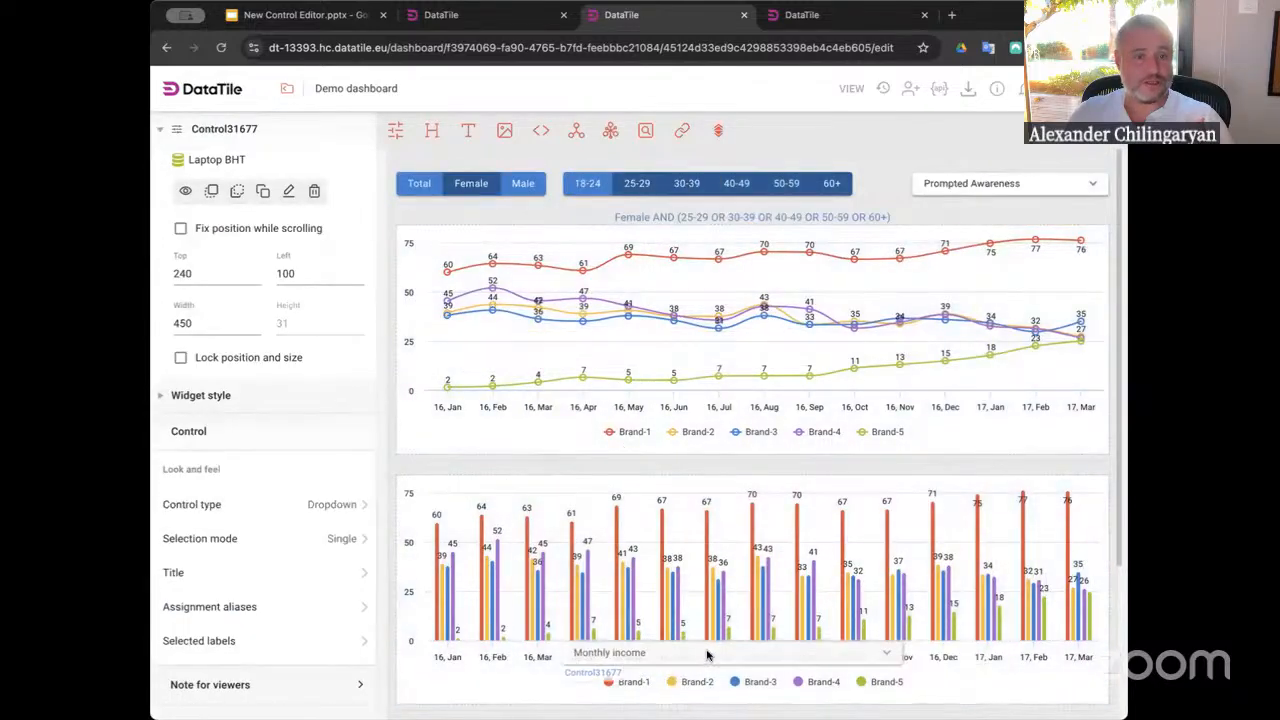
scroll(707, 655, down, 2)
drag(674, 446, 694, 517)
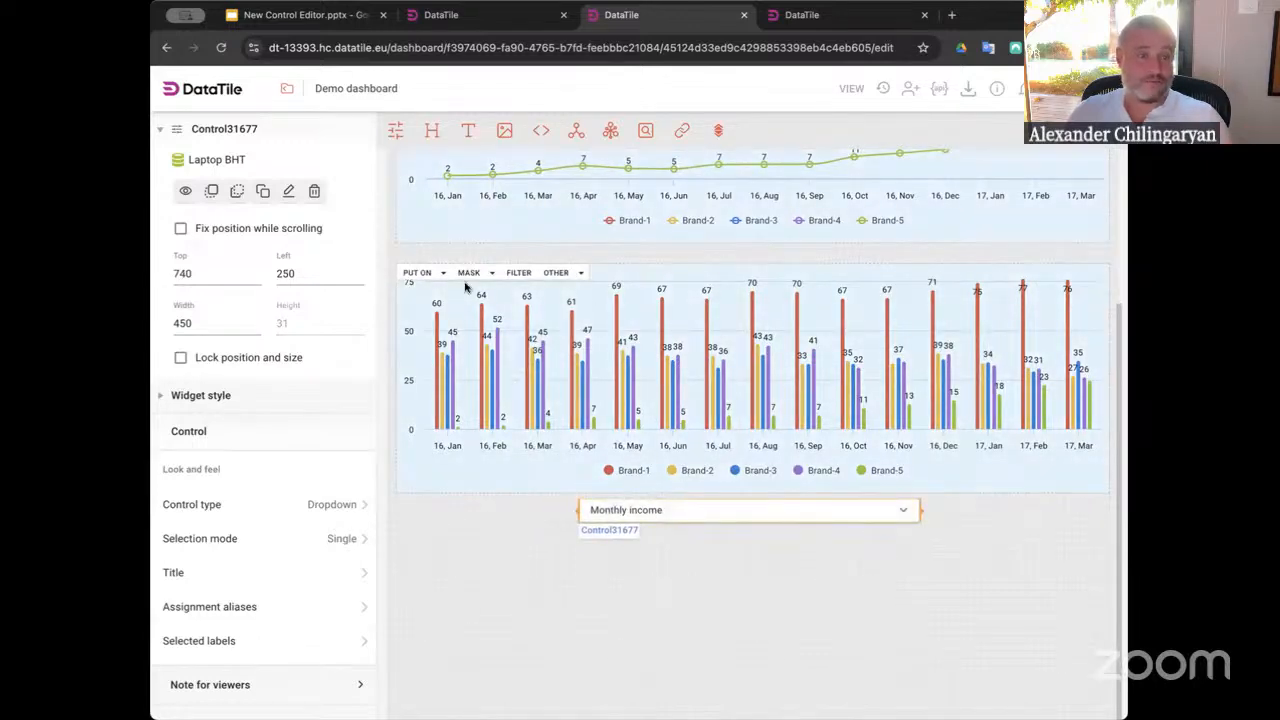
Put the dropdown control on the bar chart's columns and switch to view mode
click(422, 273)
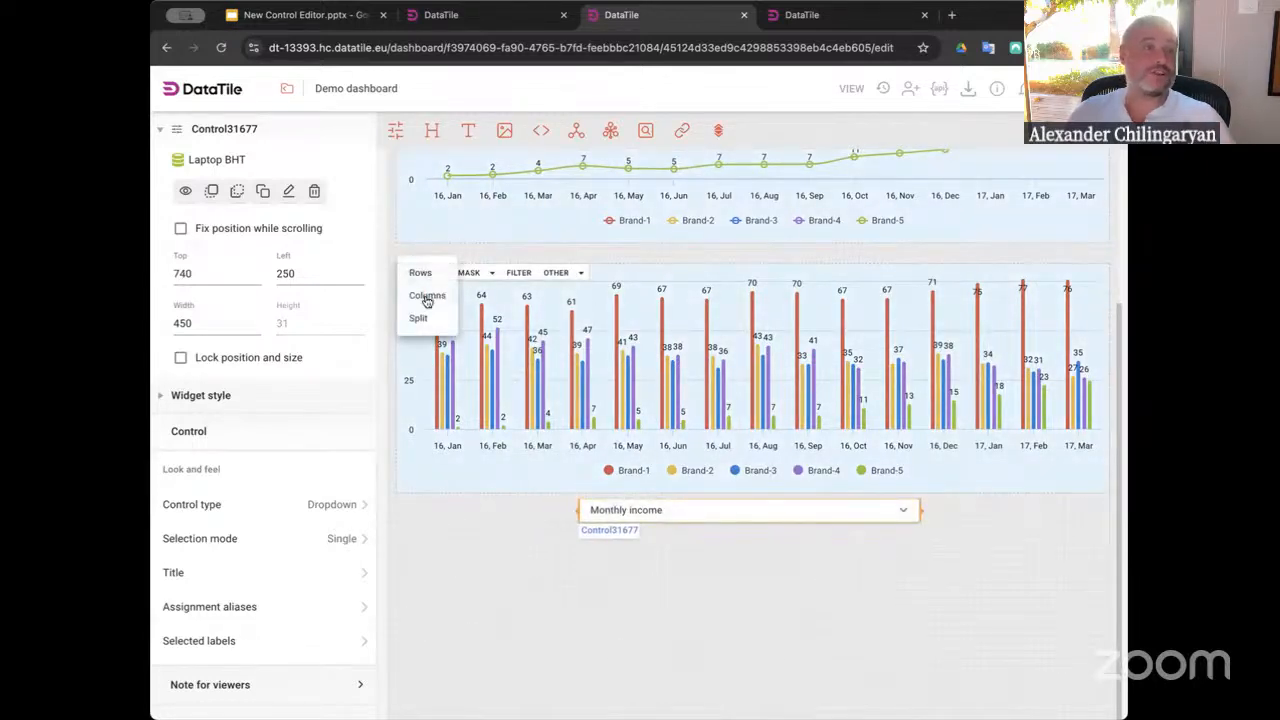
click(426, 296)
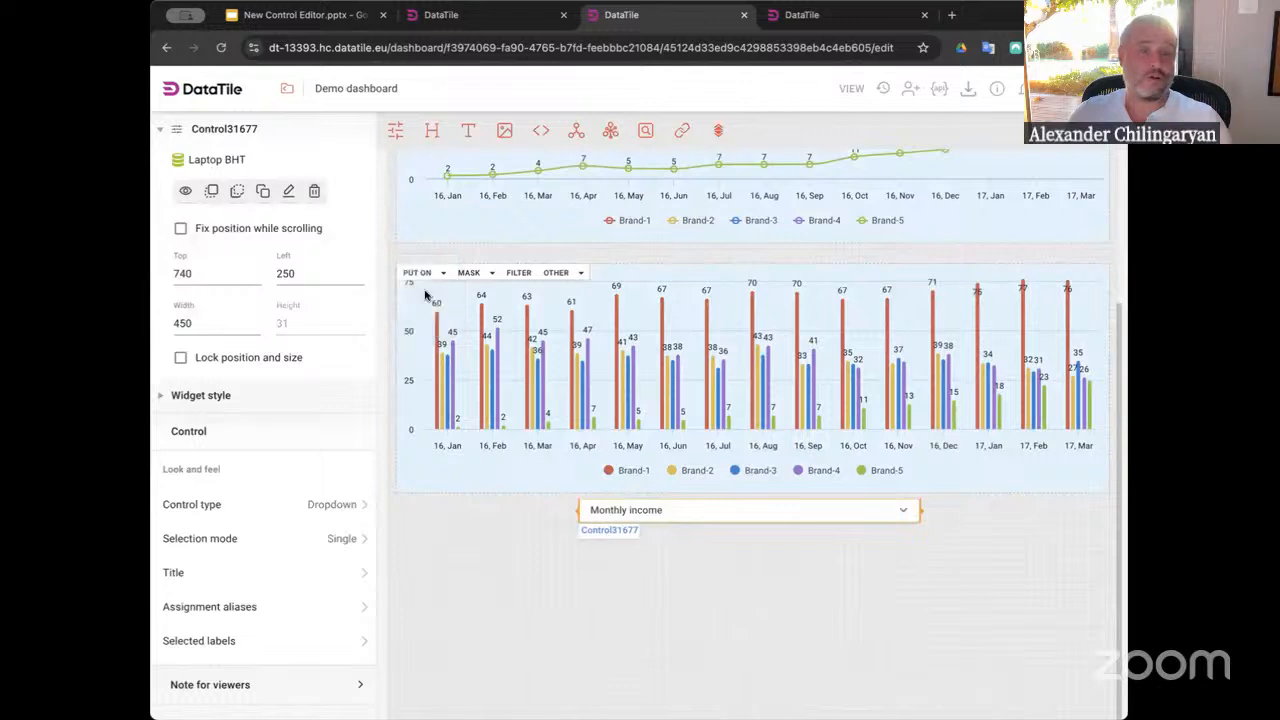
click(851, 88)
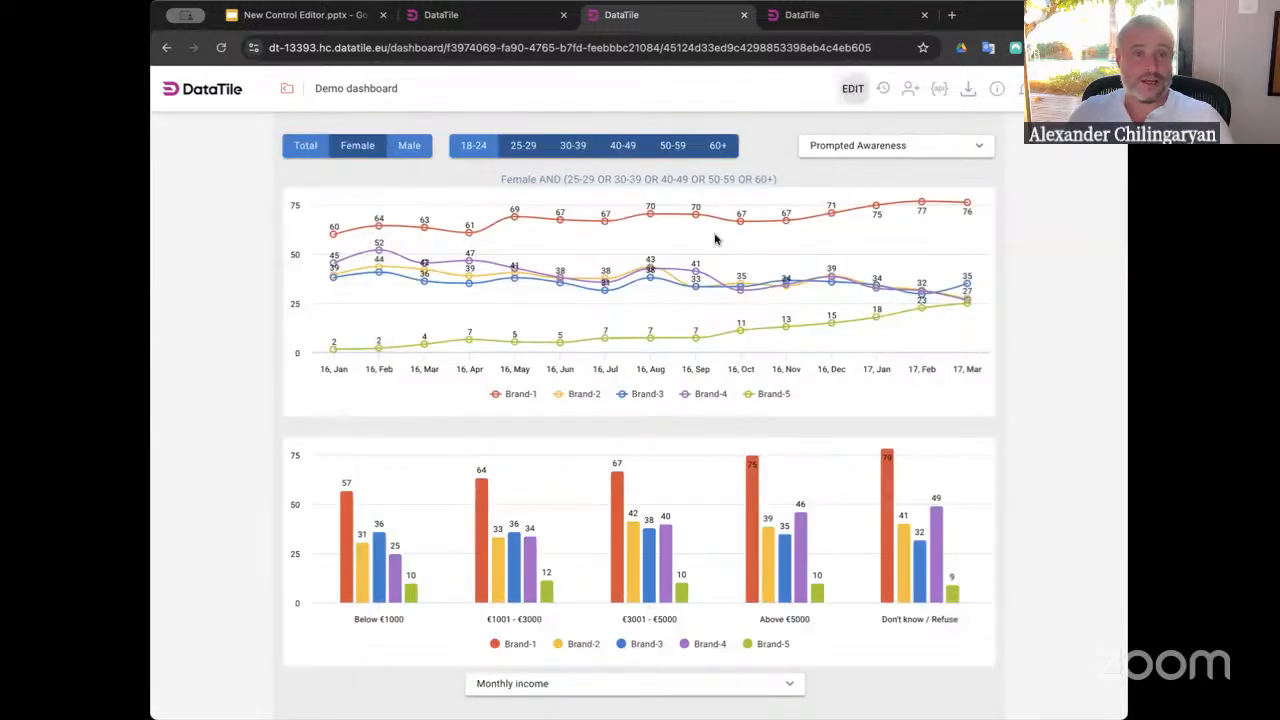
Switch the bar chart's breakdown dropdown to Gender, then to Age group
click(563, 686)
click(508, 535)
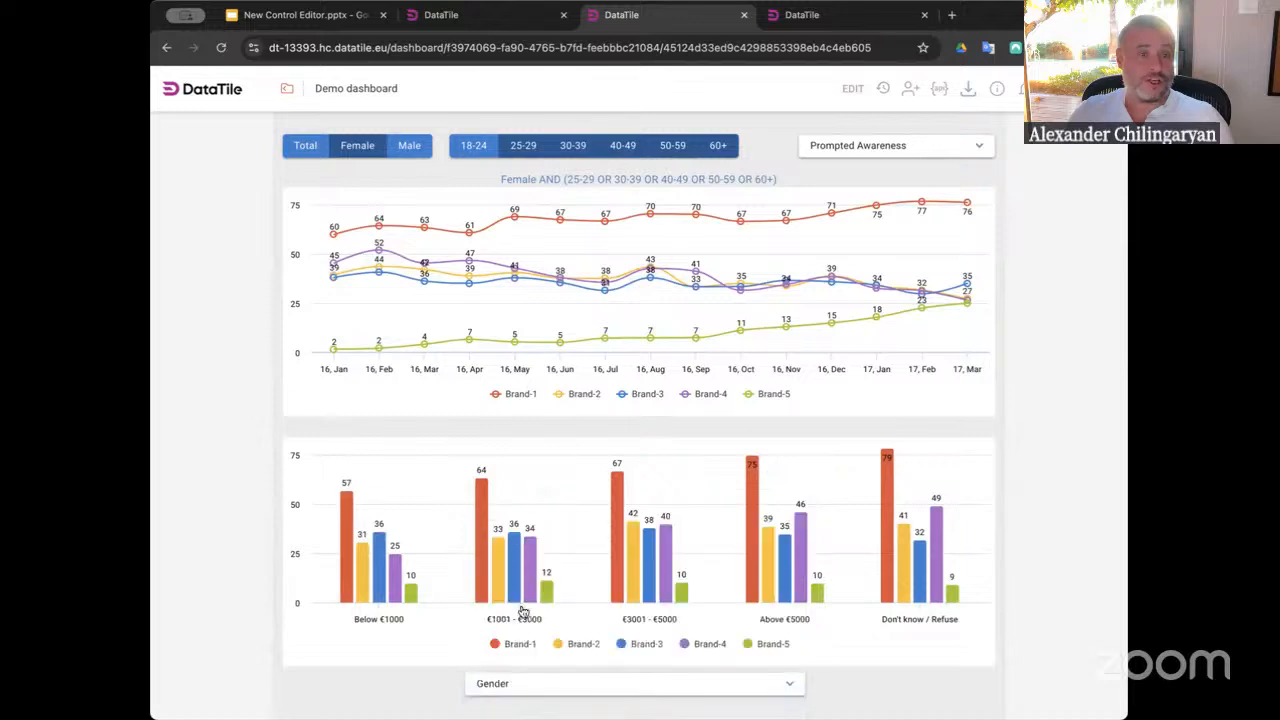
click(556, 692)
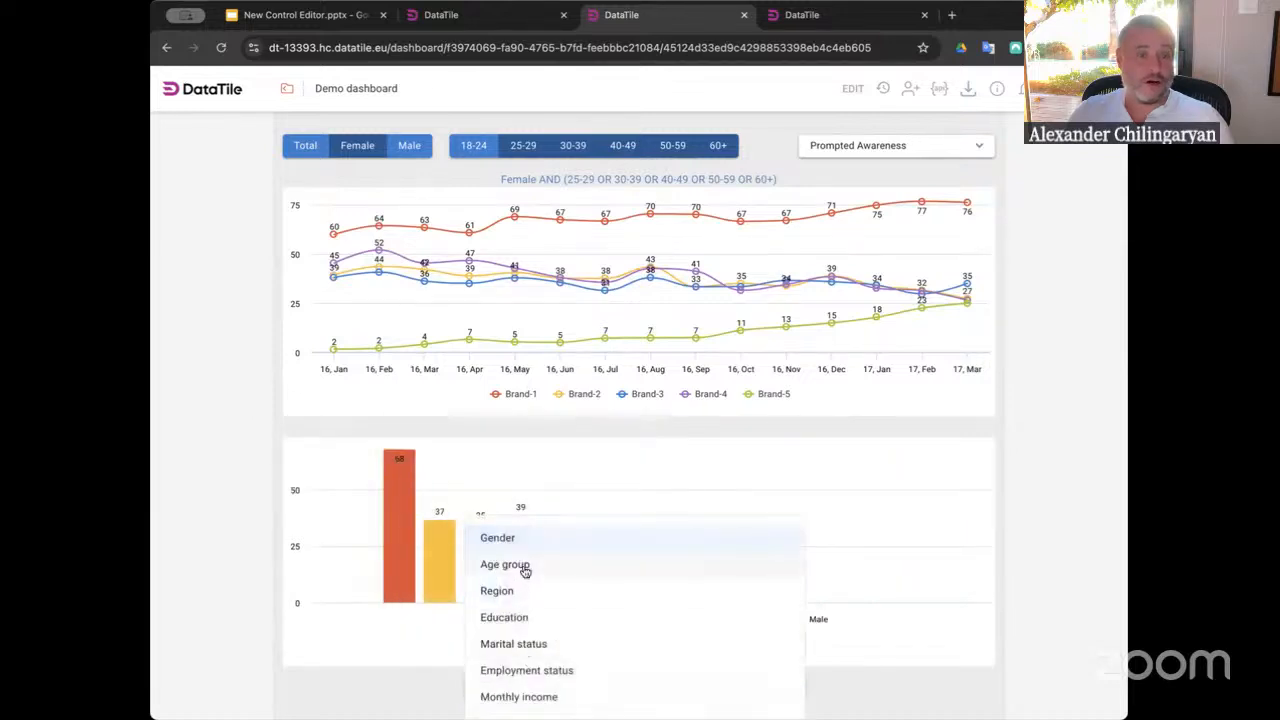
click(520, 565)
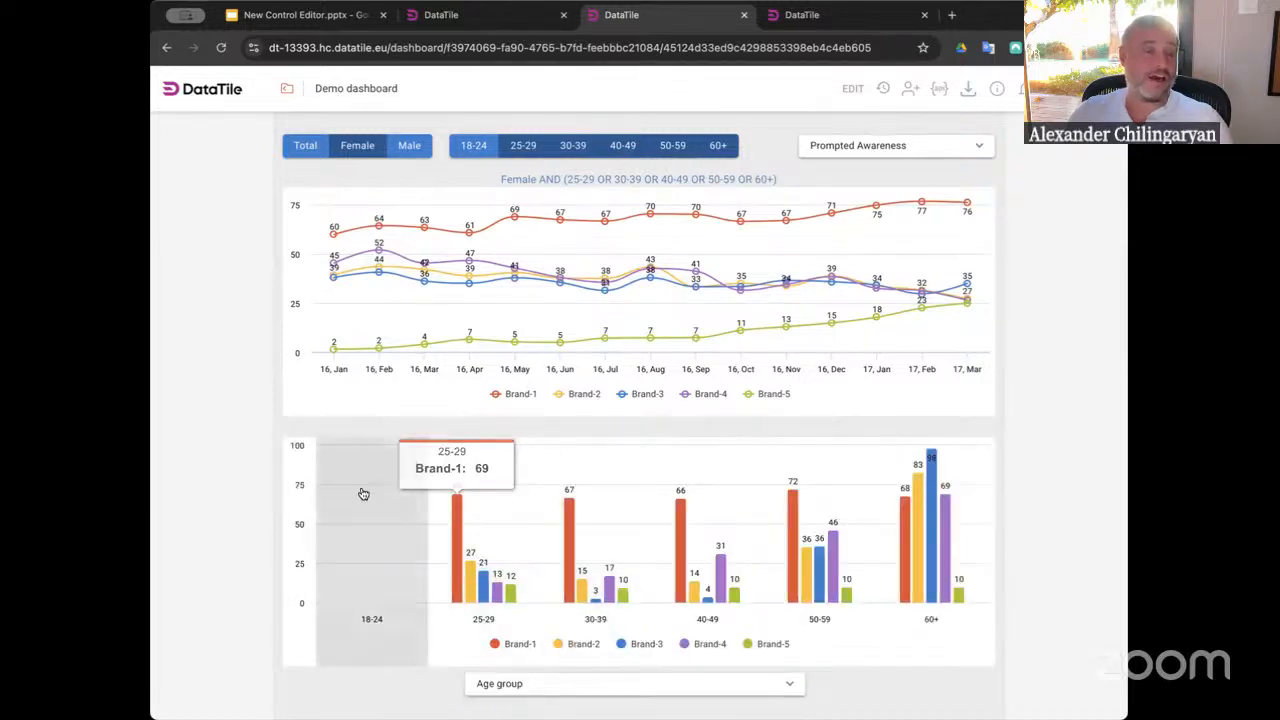
Toggle the age buttons in the age control so every age group except 50-59 is selected
click(522, 145)
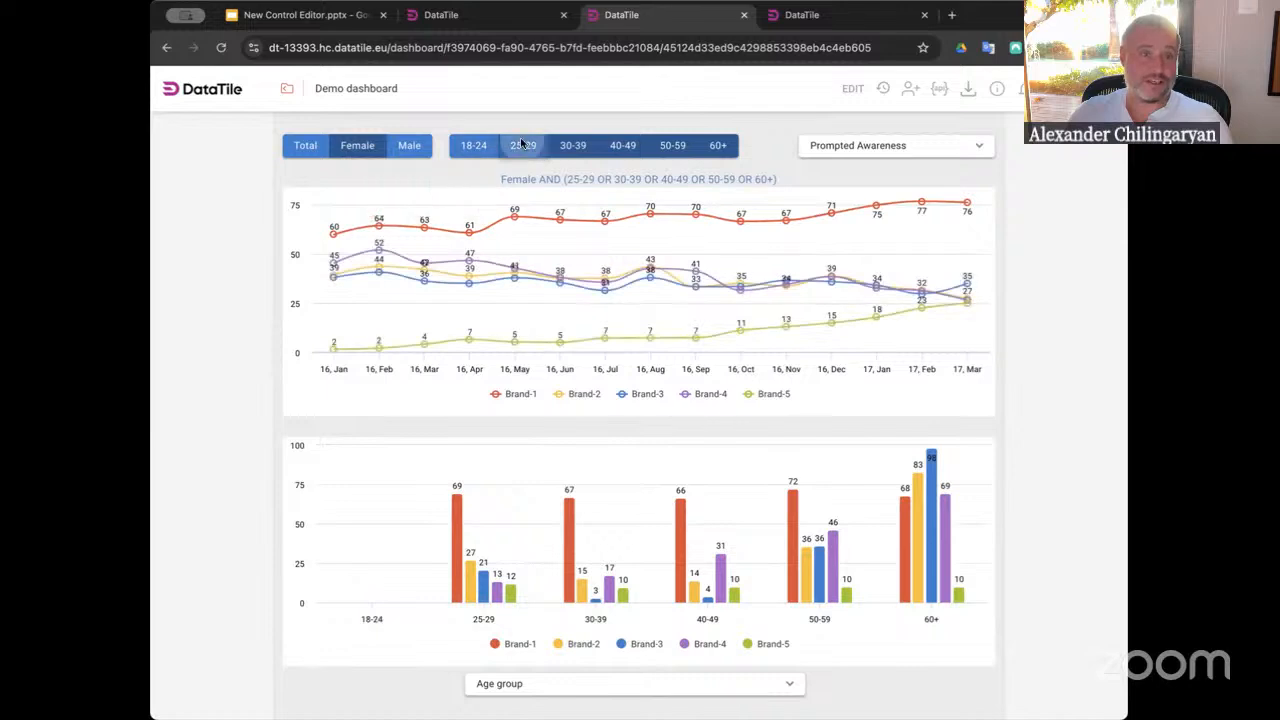
click(473, 145)
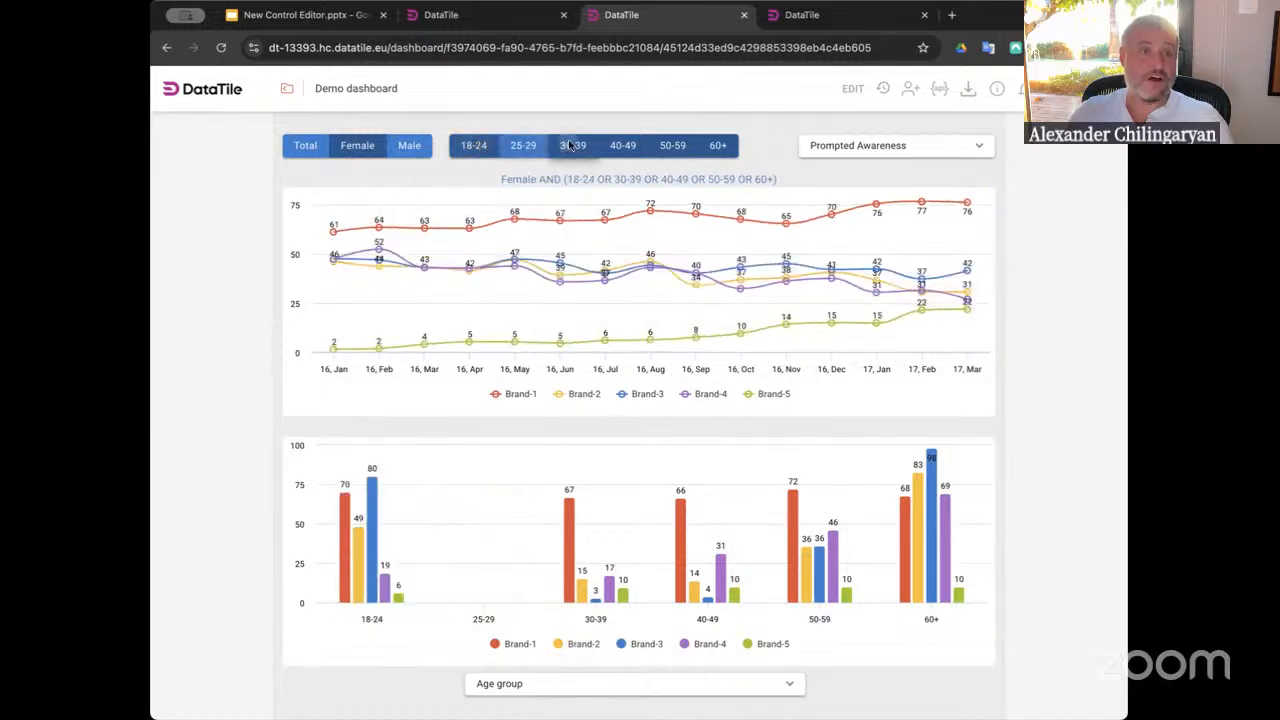
click(568, 146)
click(523, 145)
click(622, 146)
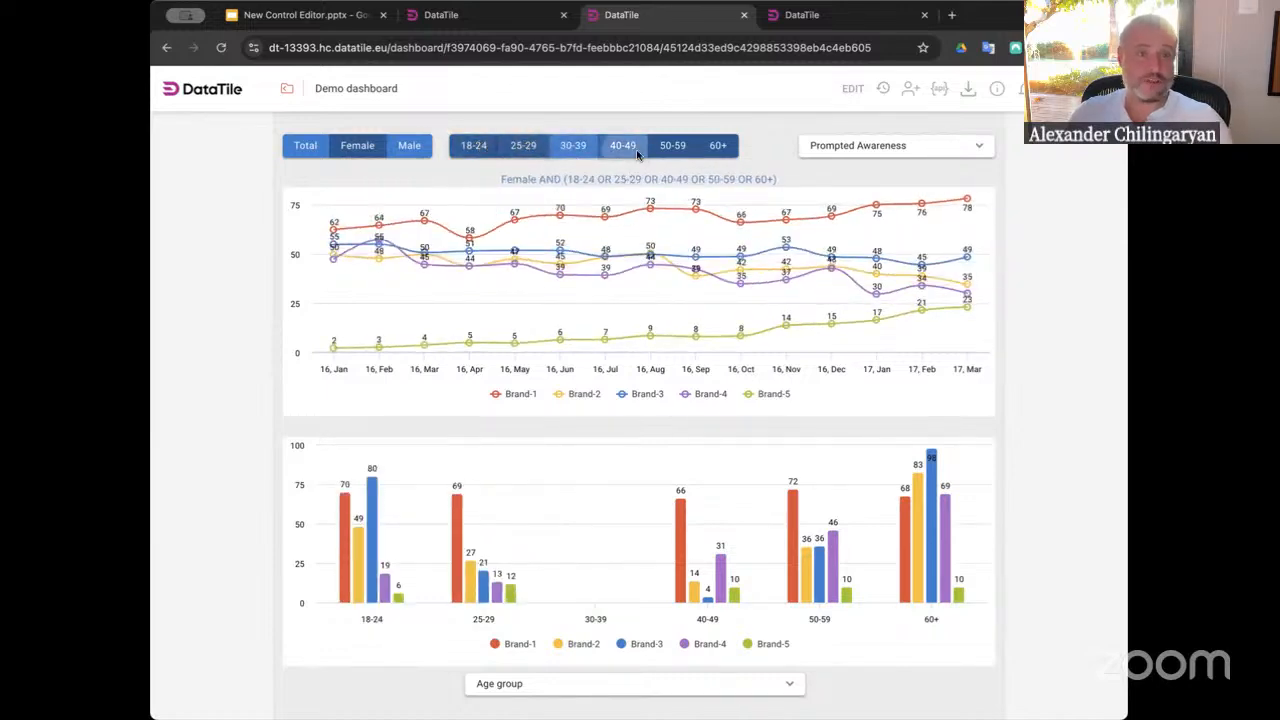
click(672, 146)
click(620, 148)
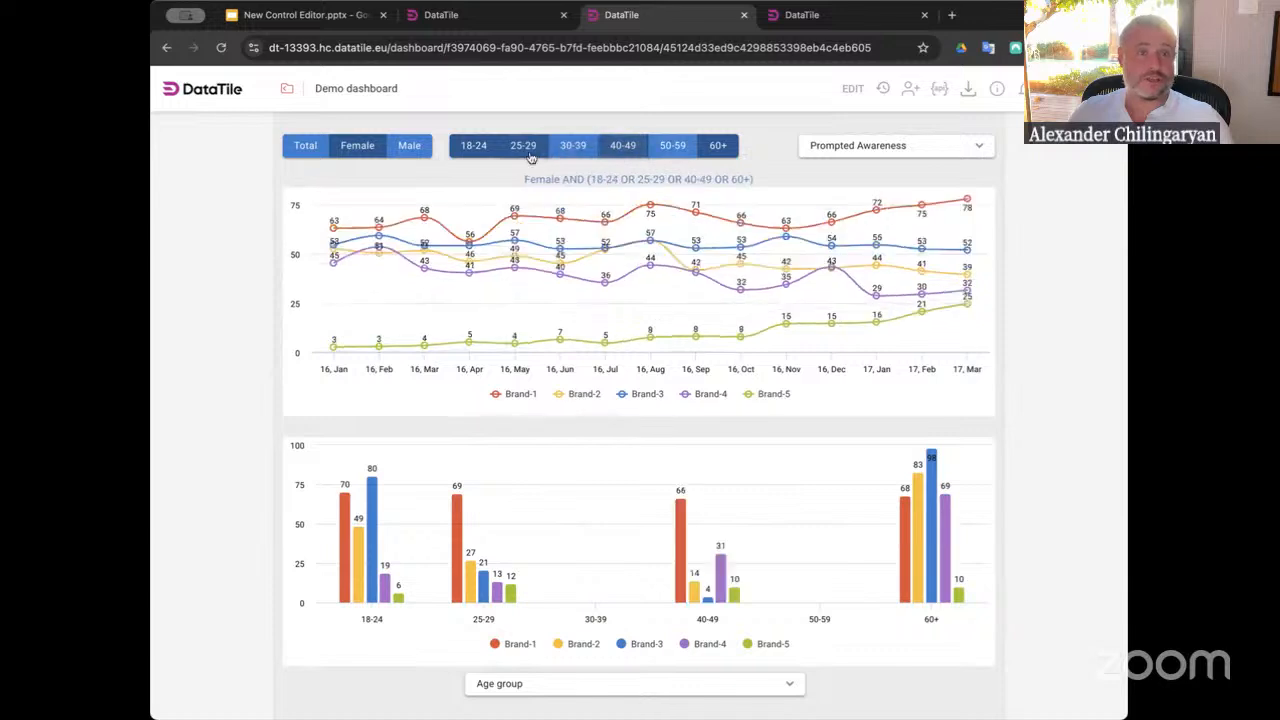
click(572, 145)
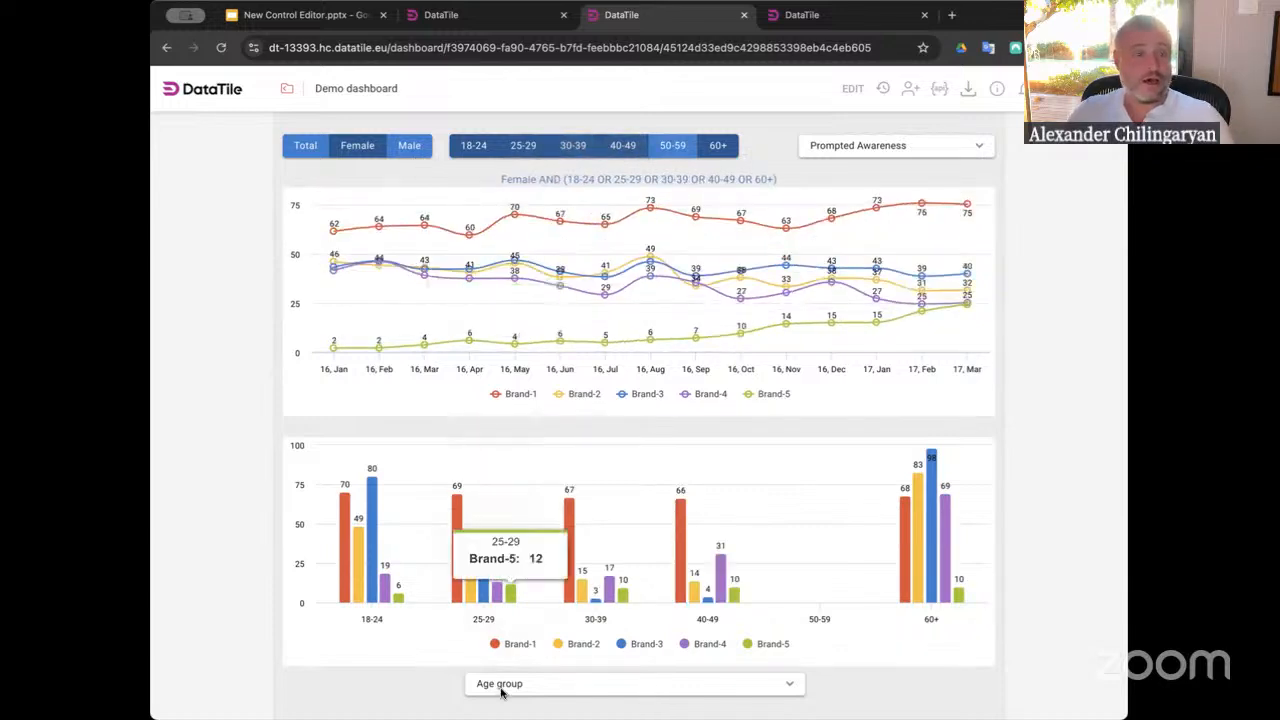
Switch the bar chart's breakdown dropdown to Region, then to Education
click(486, 683)
click(512, 590)
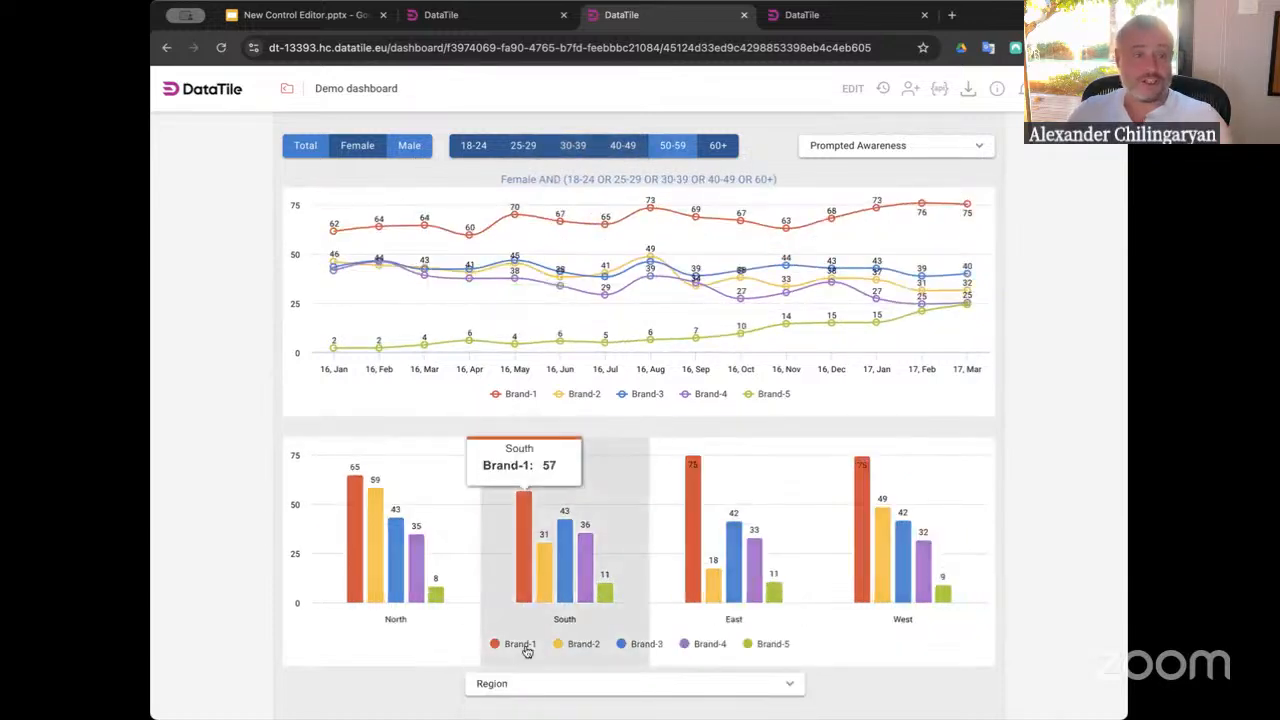
click(528, 685)
click(555, 620)
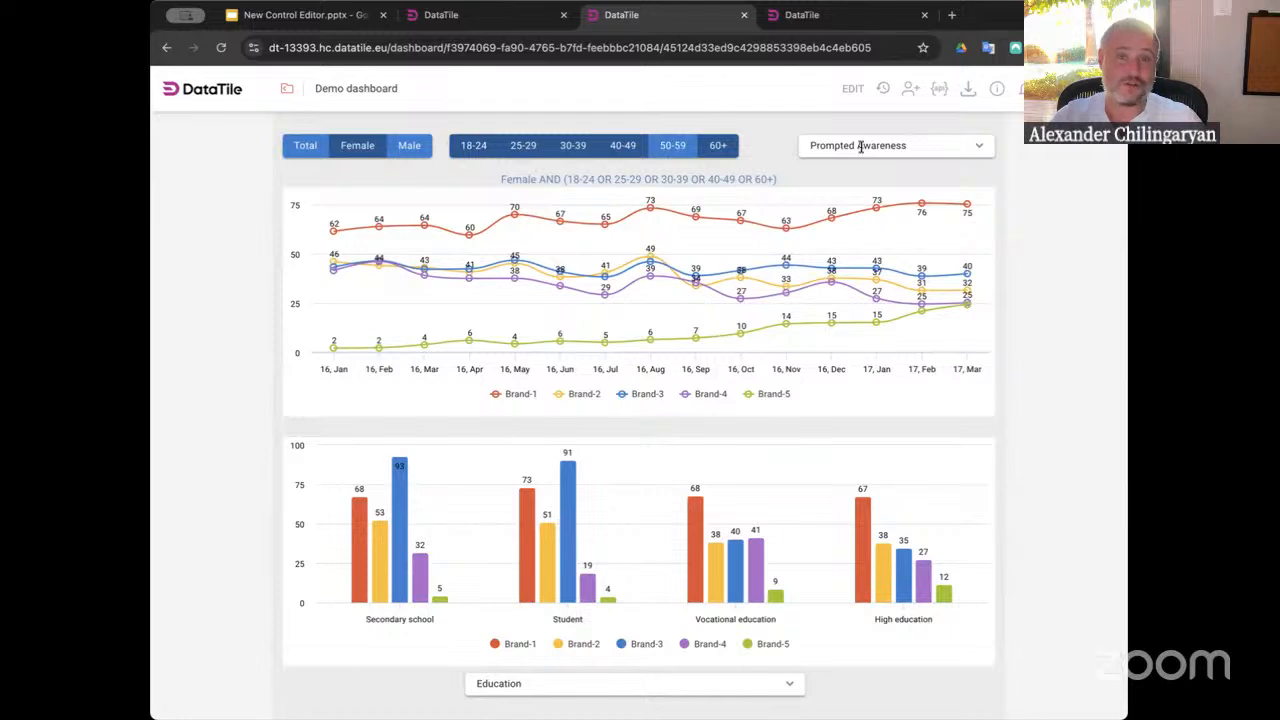
Return to edit mode, open the dashboard settings and enable the dashboard Menu, expanding its options
click(850, 88)
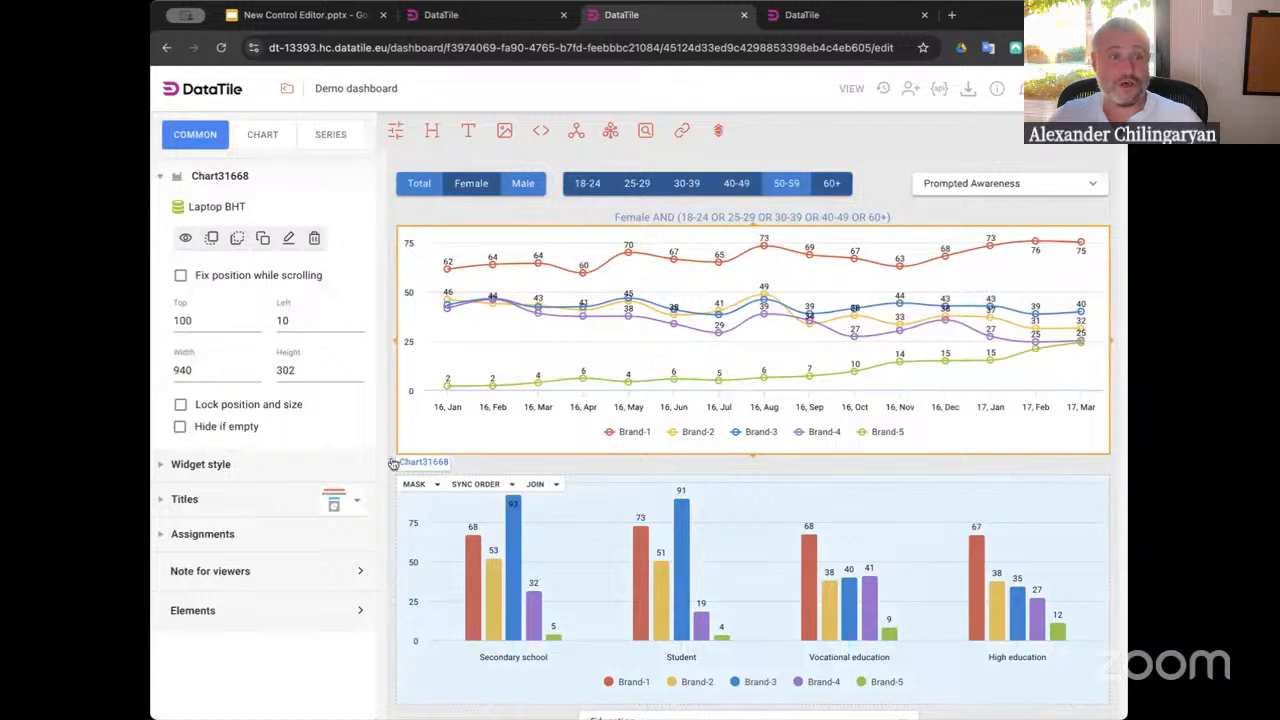
click(494, 471)
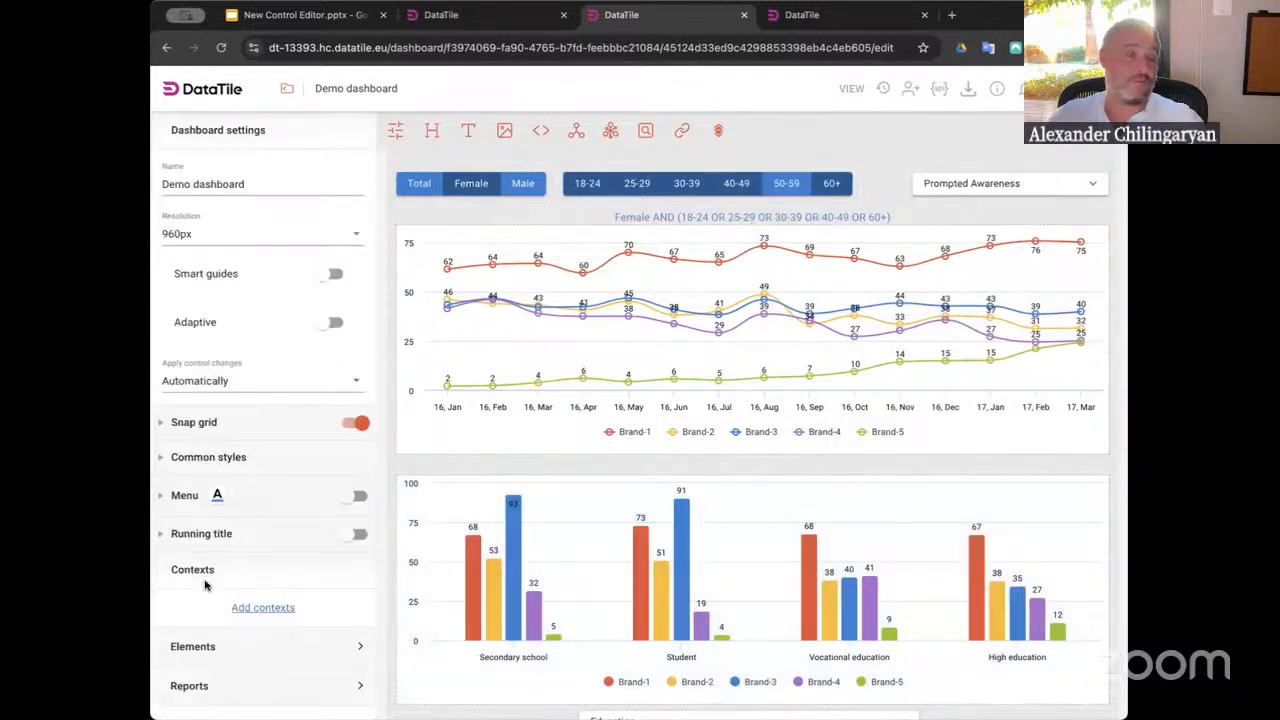
click(352, 496)
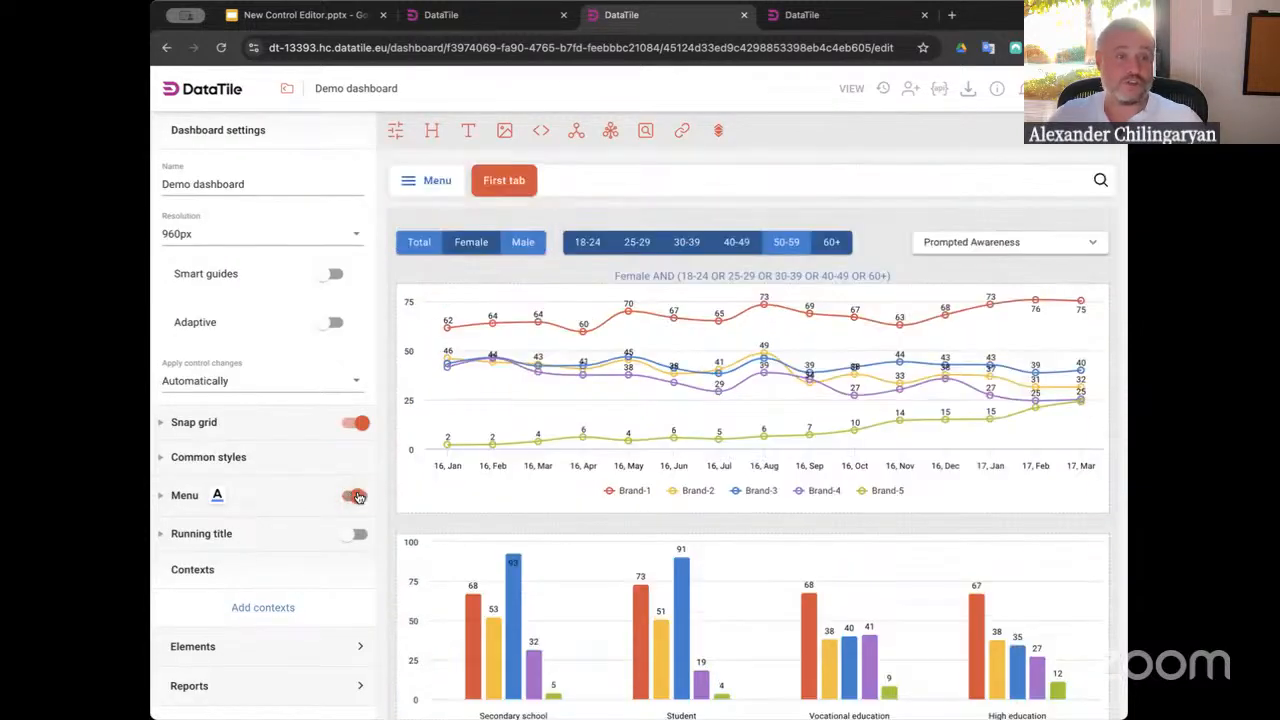
click(160, 495)
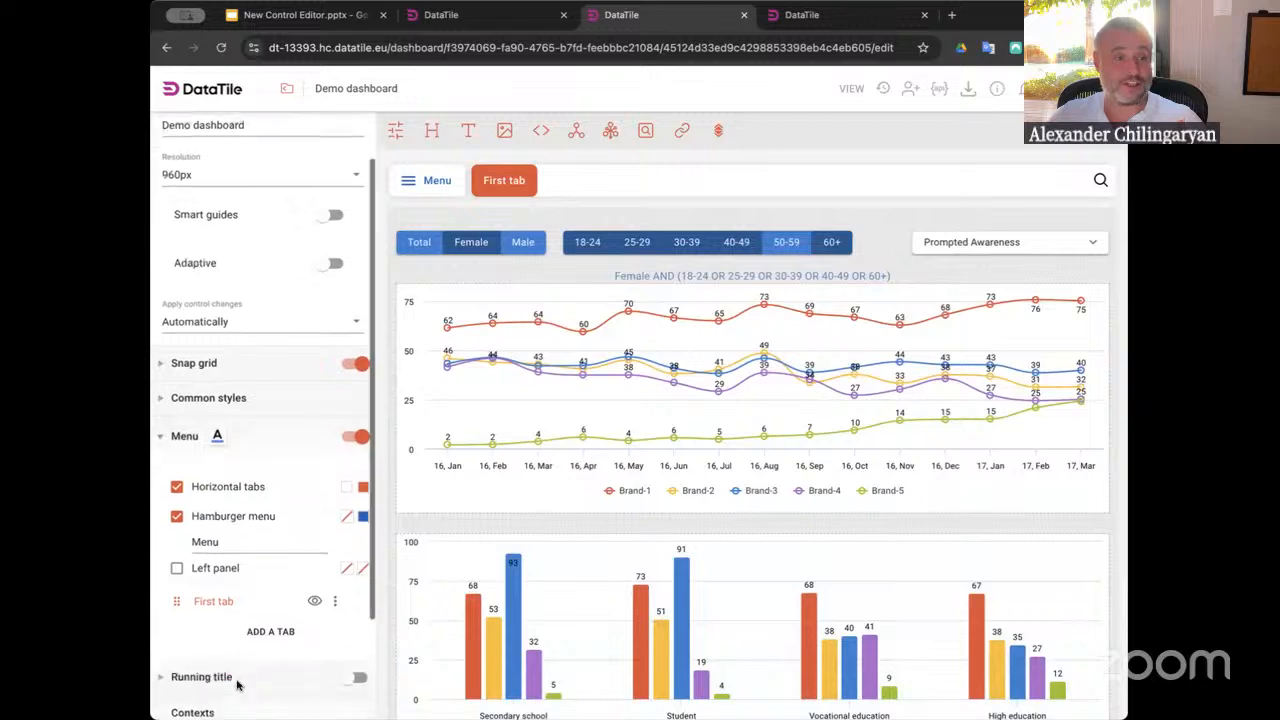
Add four new tabs to the dashboard menu
scroll(240, 686, down, 2)
click(260, 618)
click(268, 646)
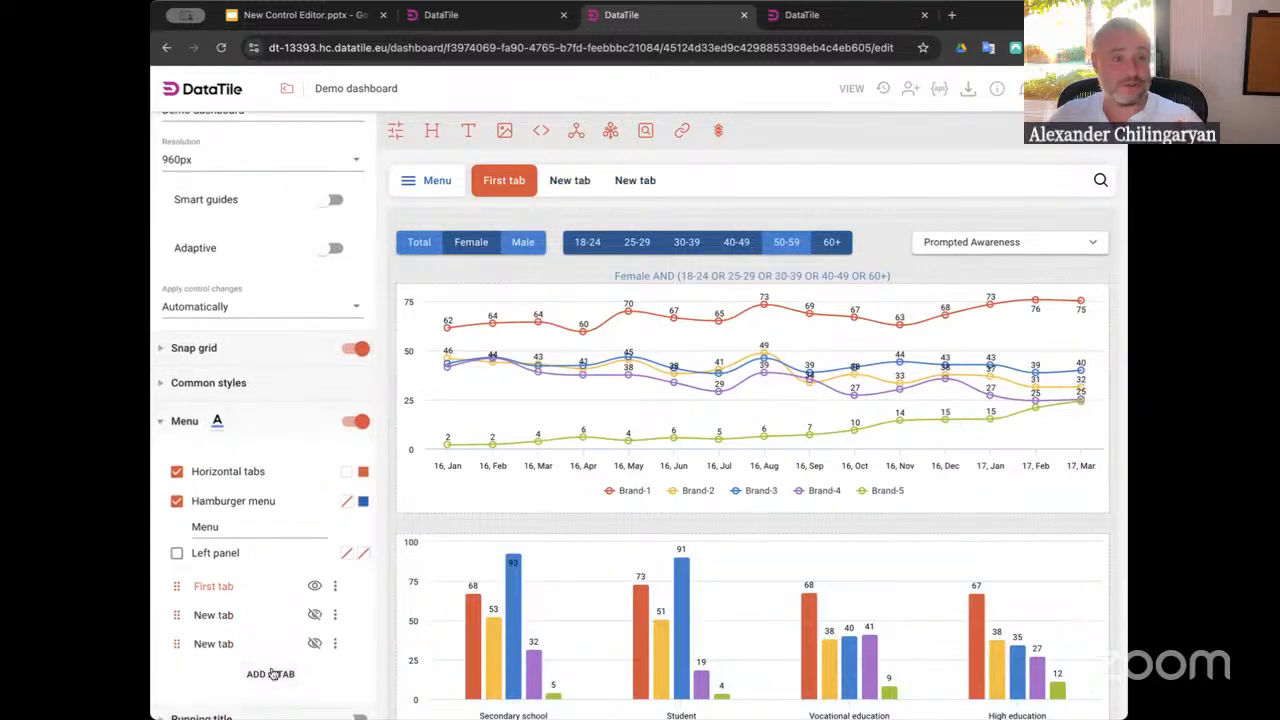
click(270, 674)
click(270, 700)
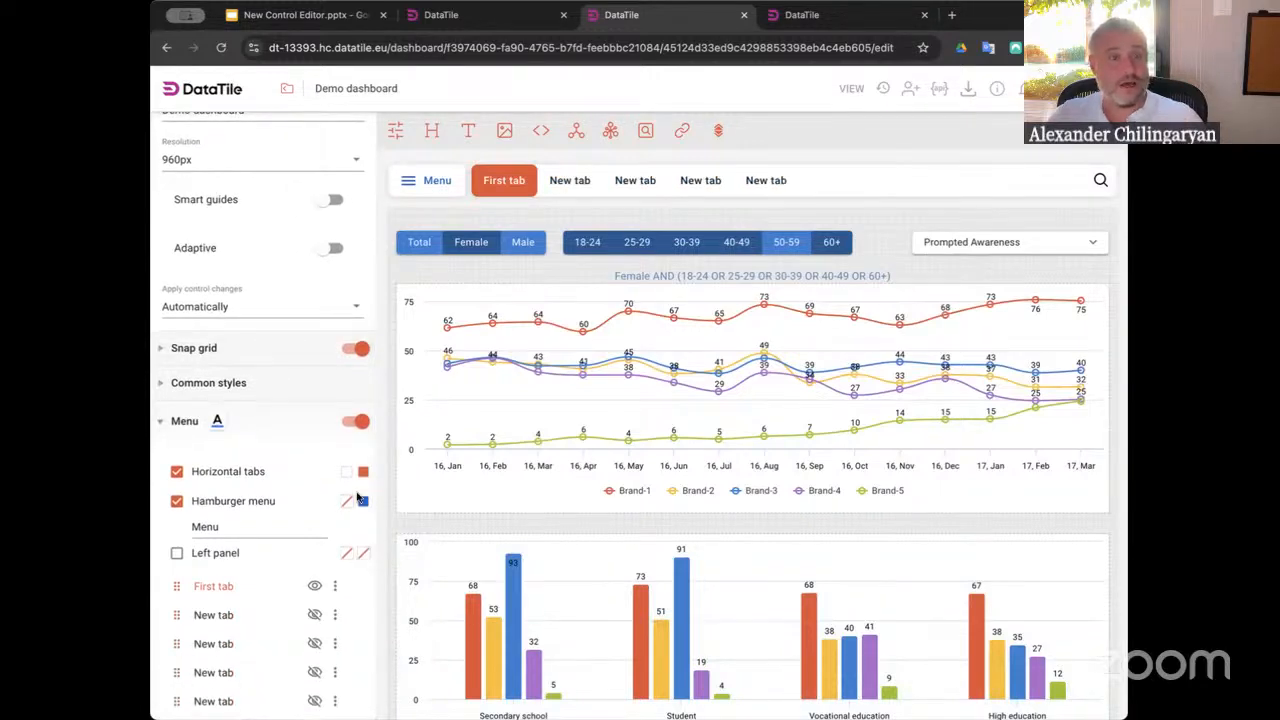
Nest two new tabs under another new tab so it becomes a dropdown tab
drag(177, 644, 251, 611)
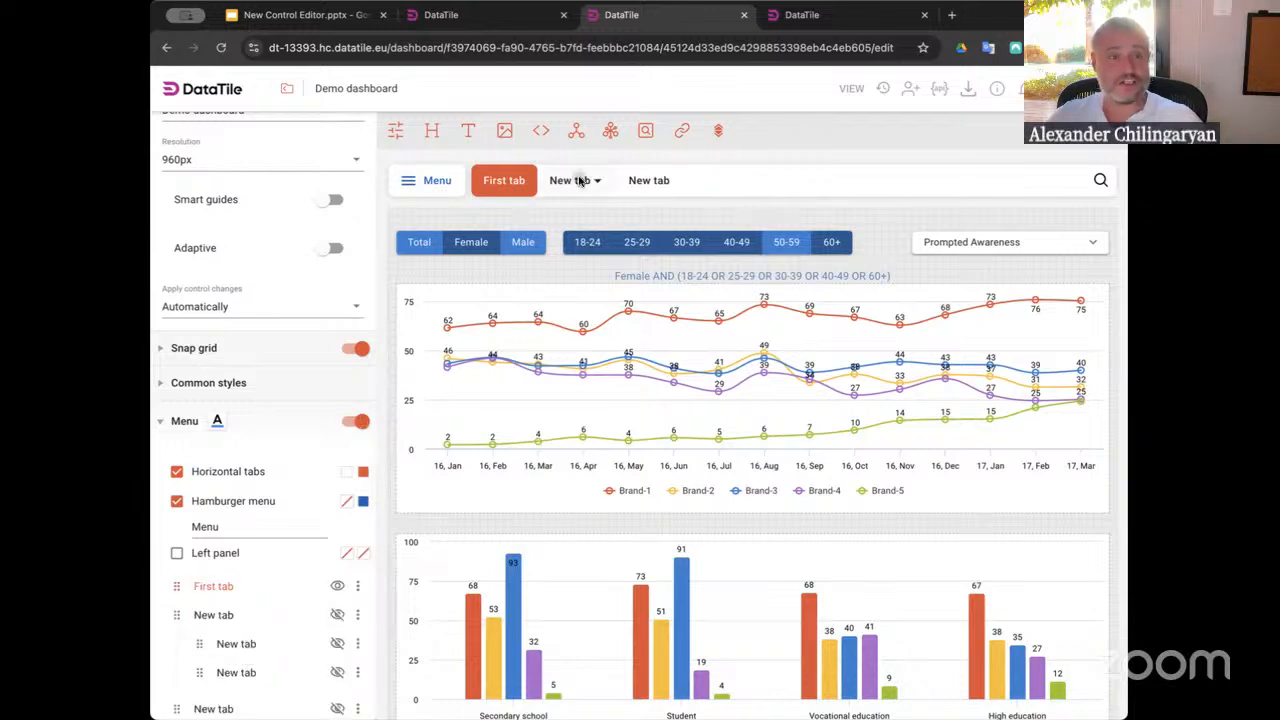
mouse_move(581, 190)
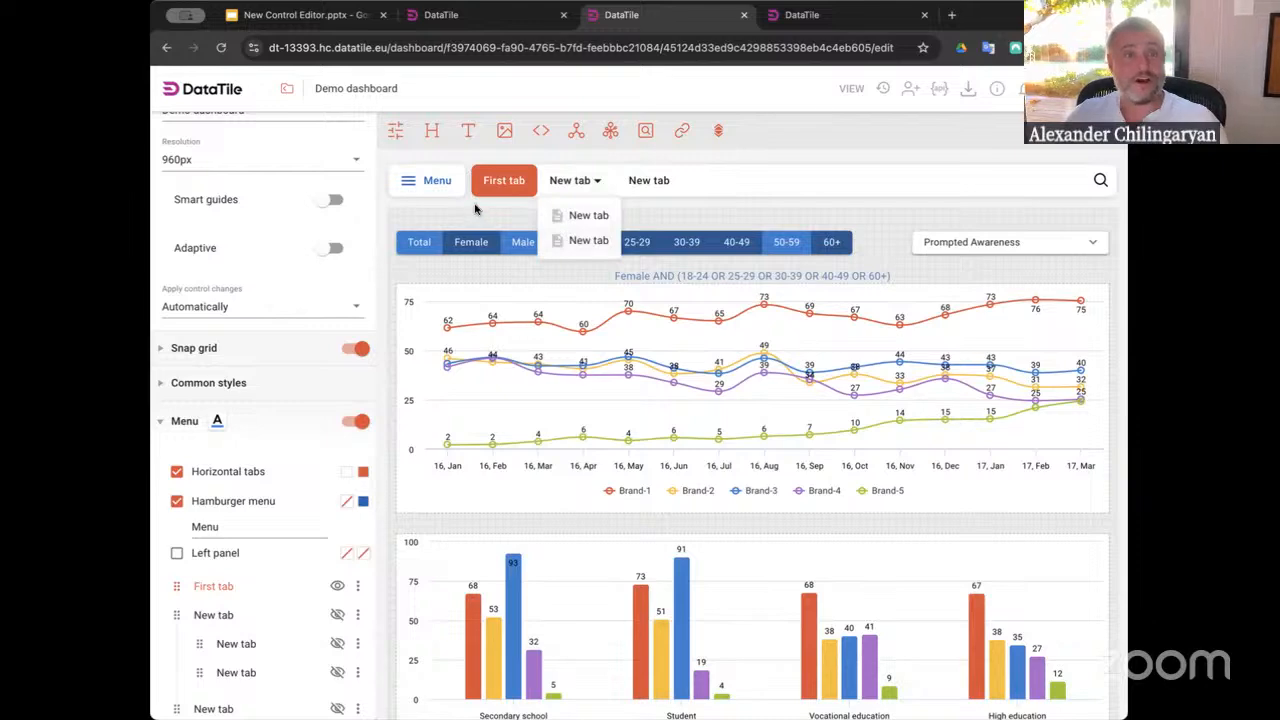
Open and close the dashboard menu search, then switch to view mode
click(1100, 180)
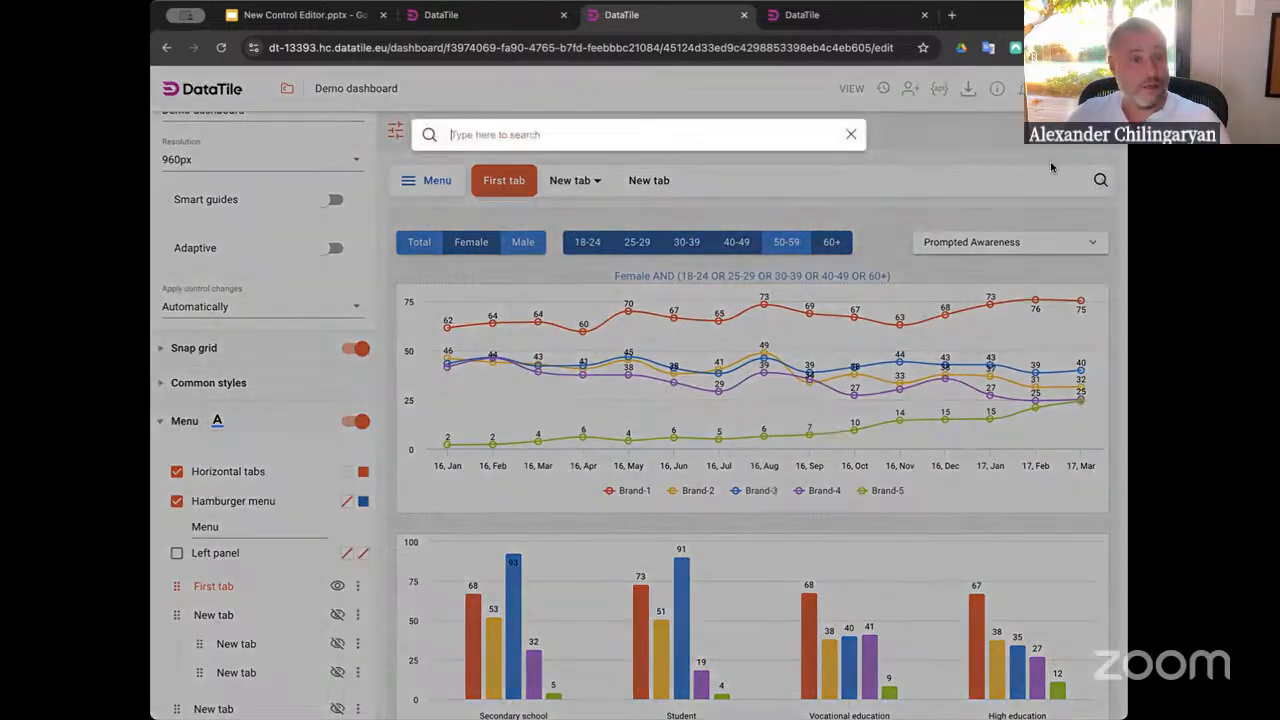
click(986, 140)
click(851, 88)
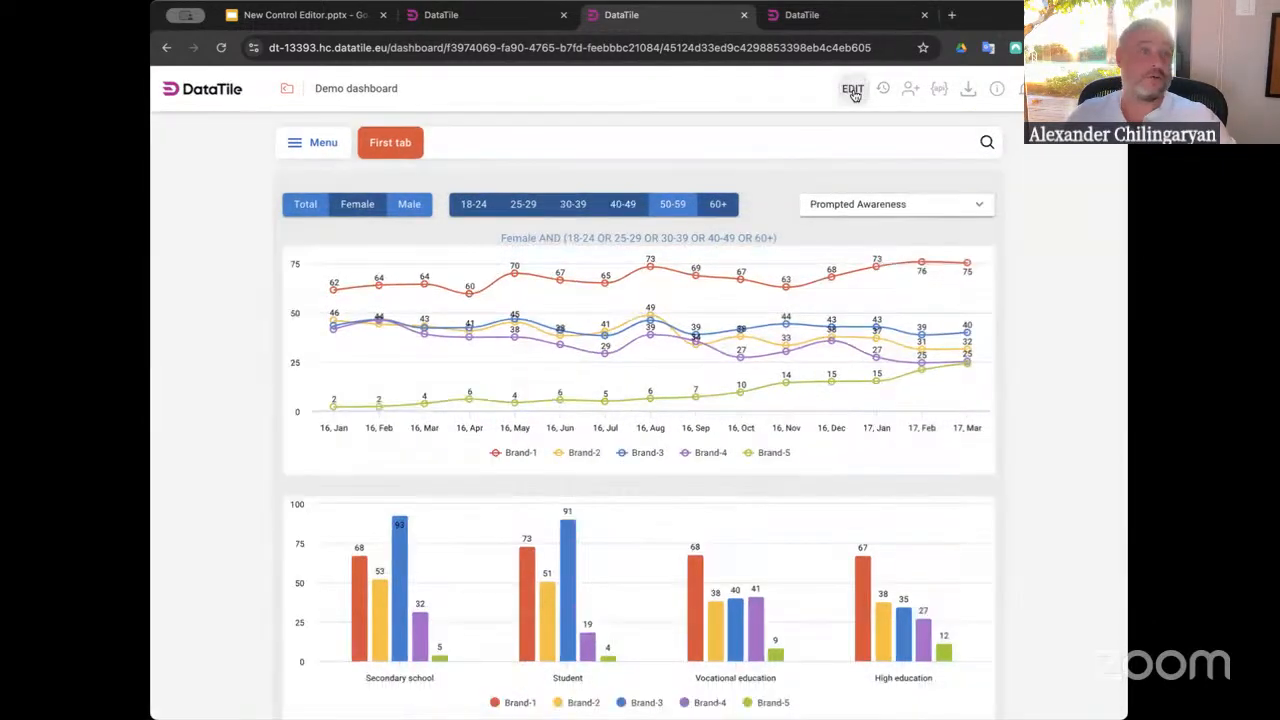